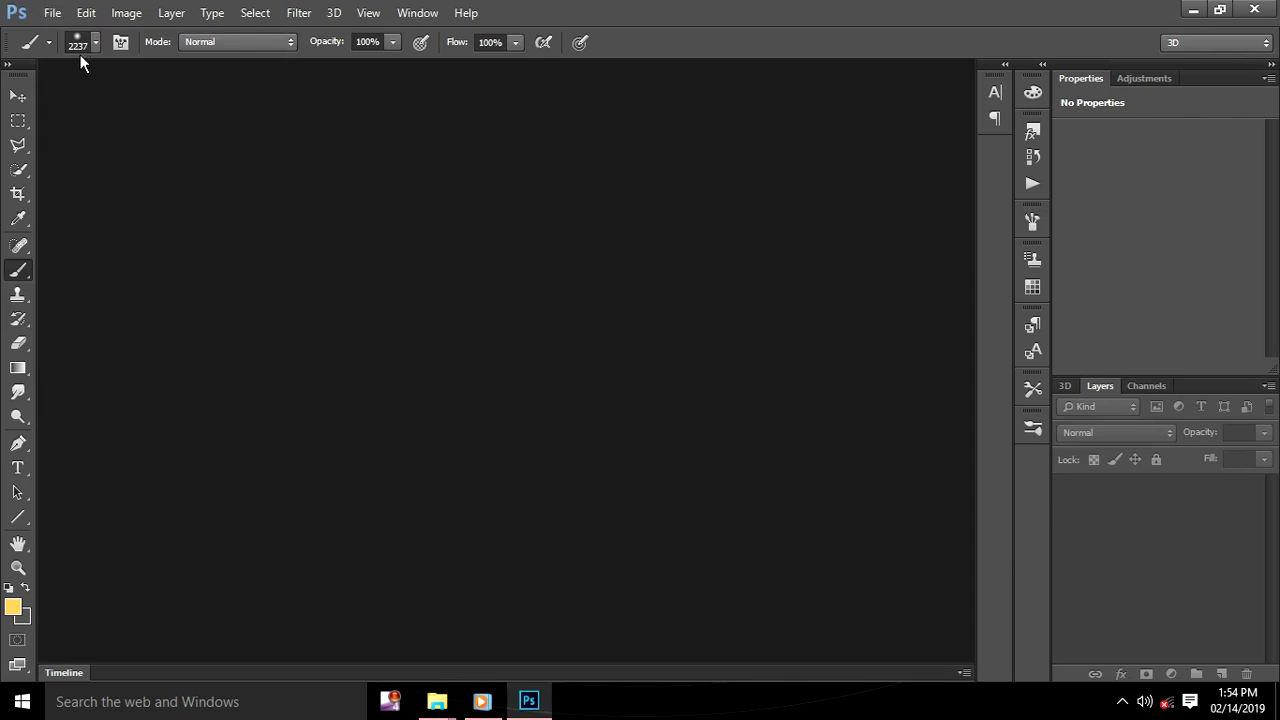
click(60, 48)
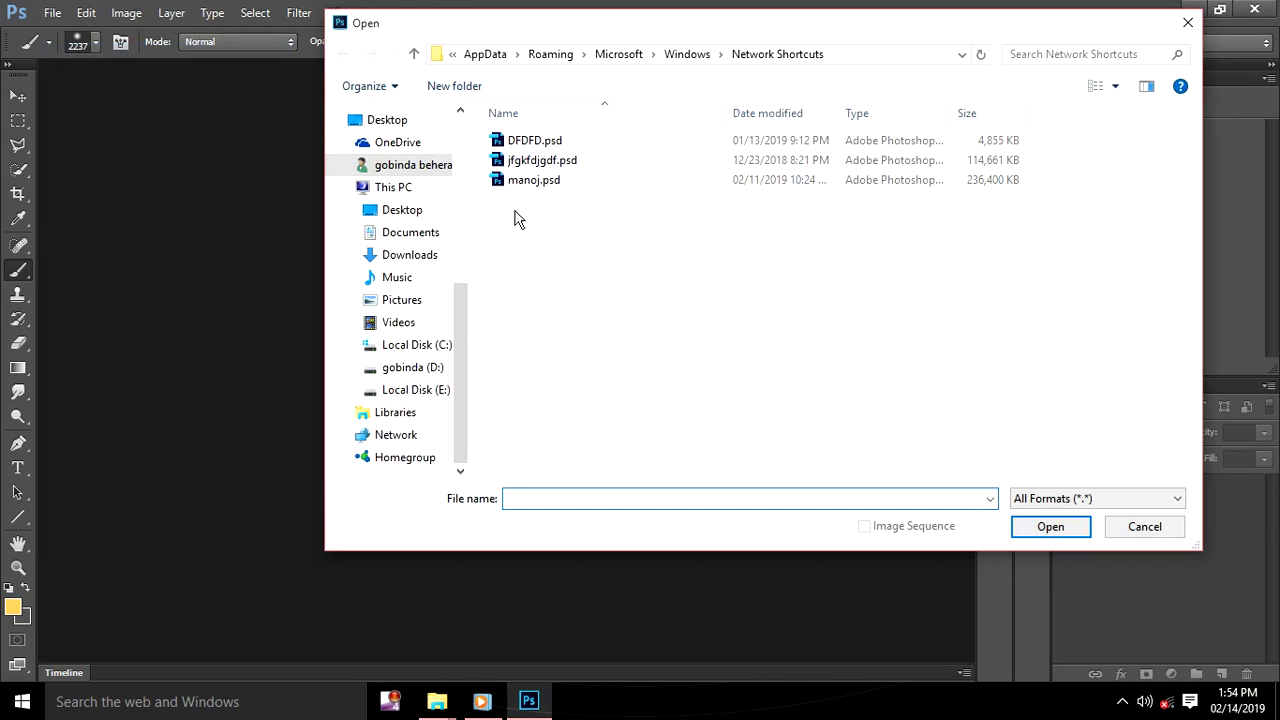
click(402, 210)
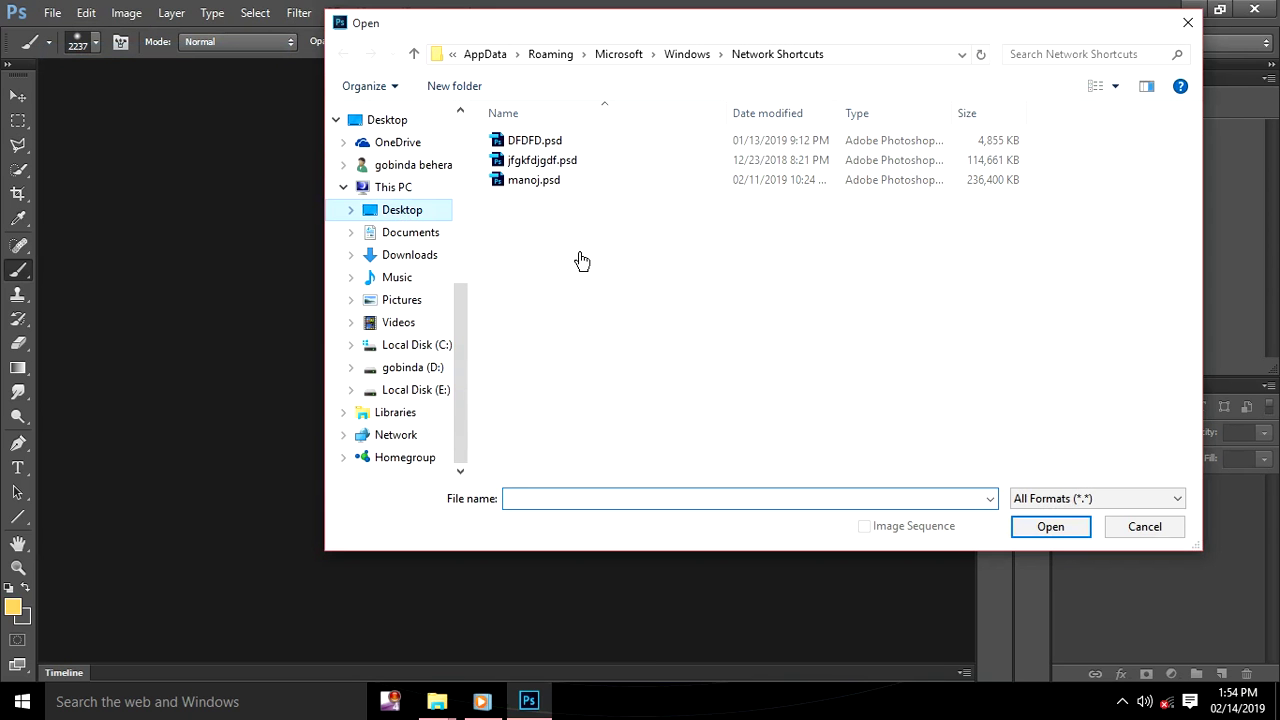
click(728, 165)
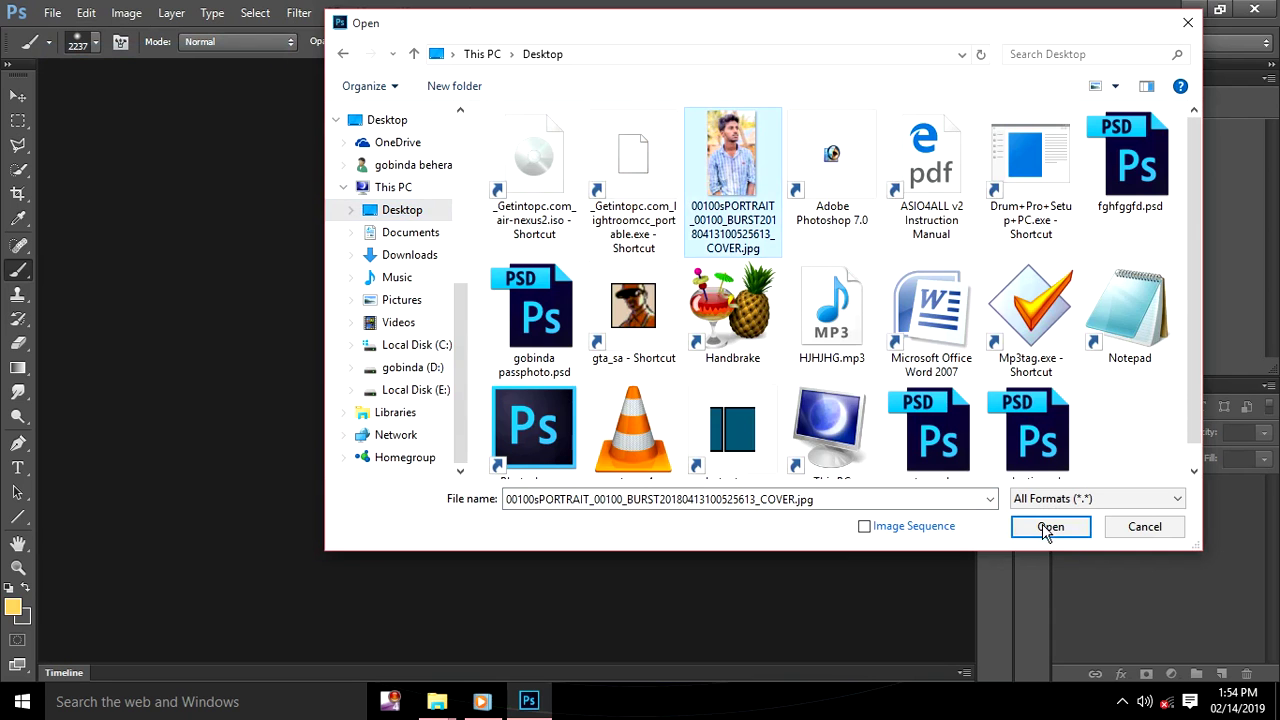
click(1046, 528)
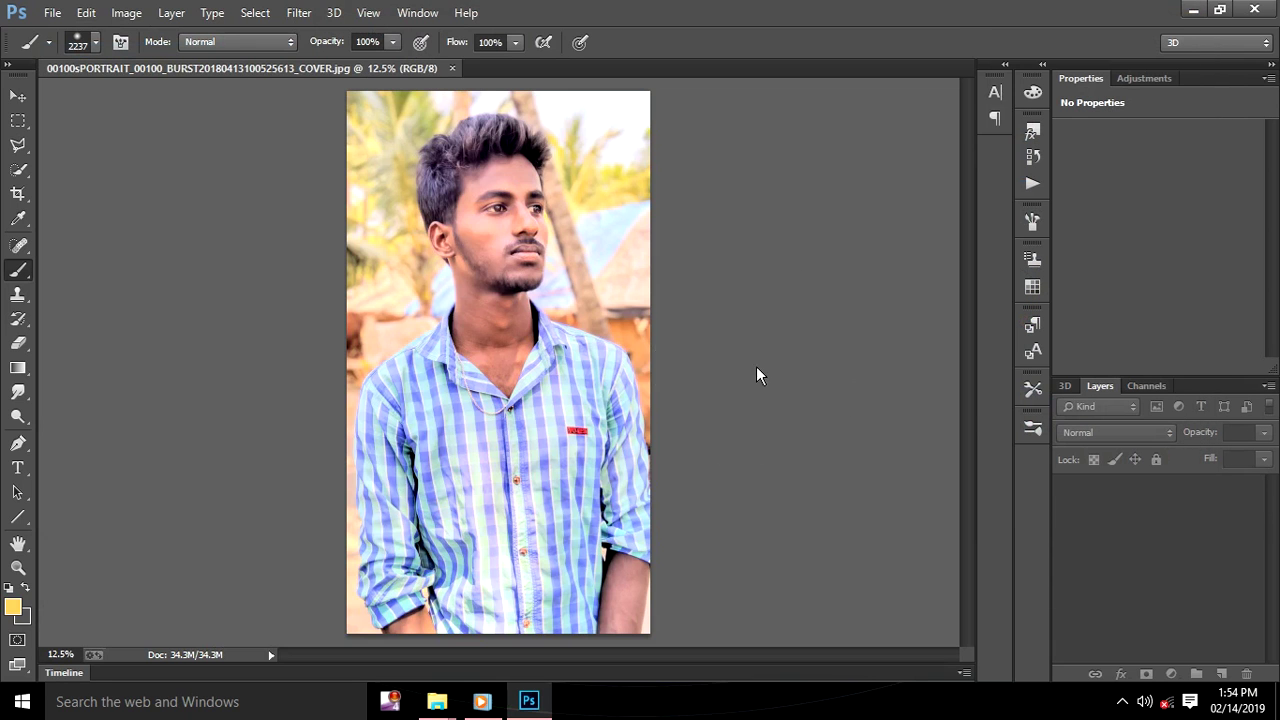
Unlock the Background as Layer 0 and make a Layer 0 copy as a backup
key(ctrl+plus)
key(ctrl+plus)
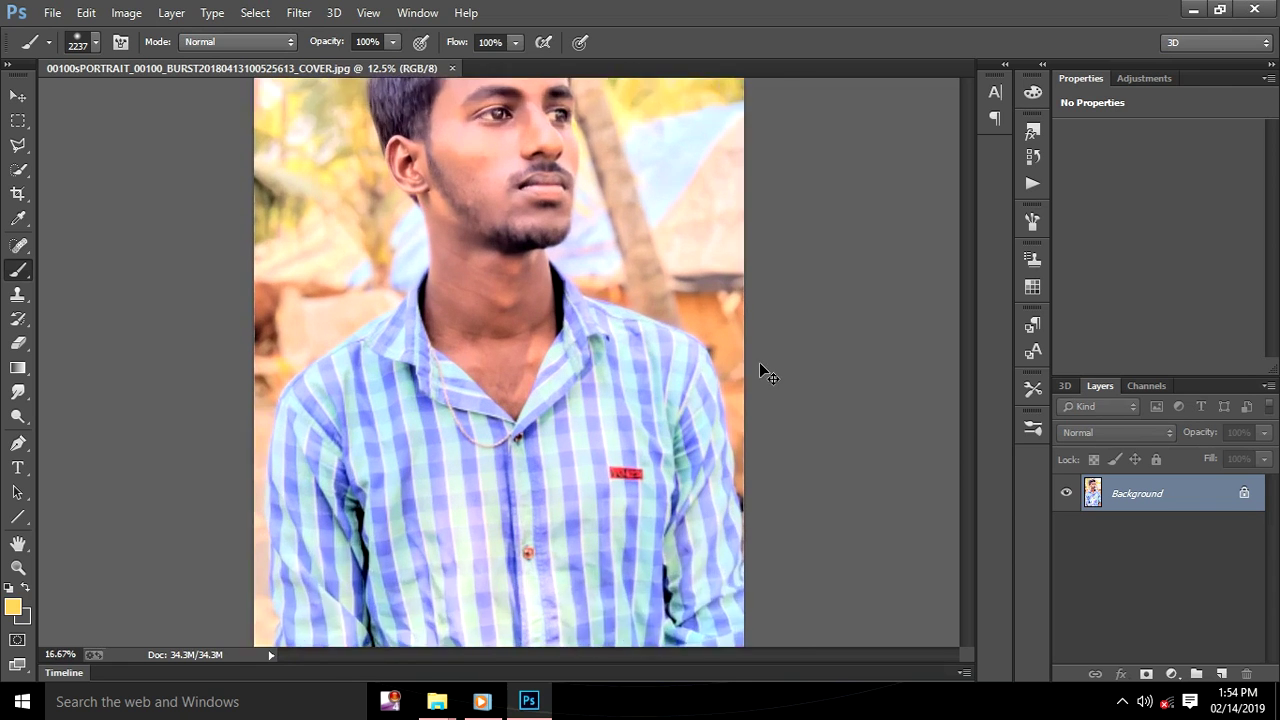
click(1260, 493)
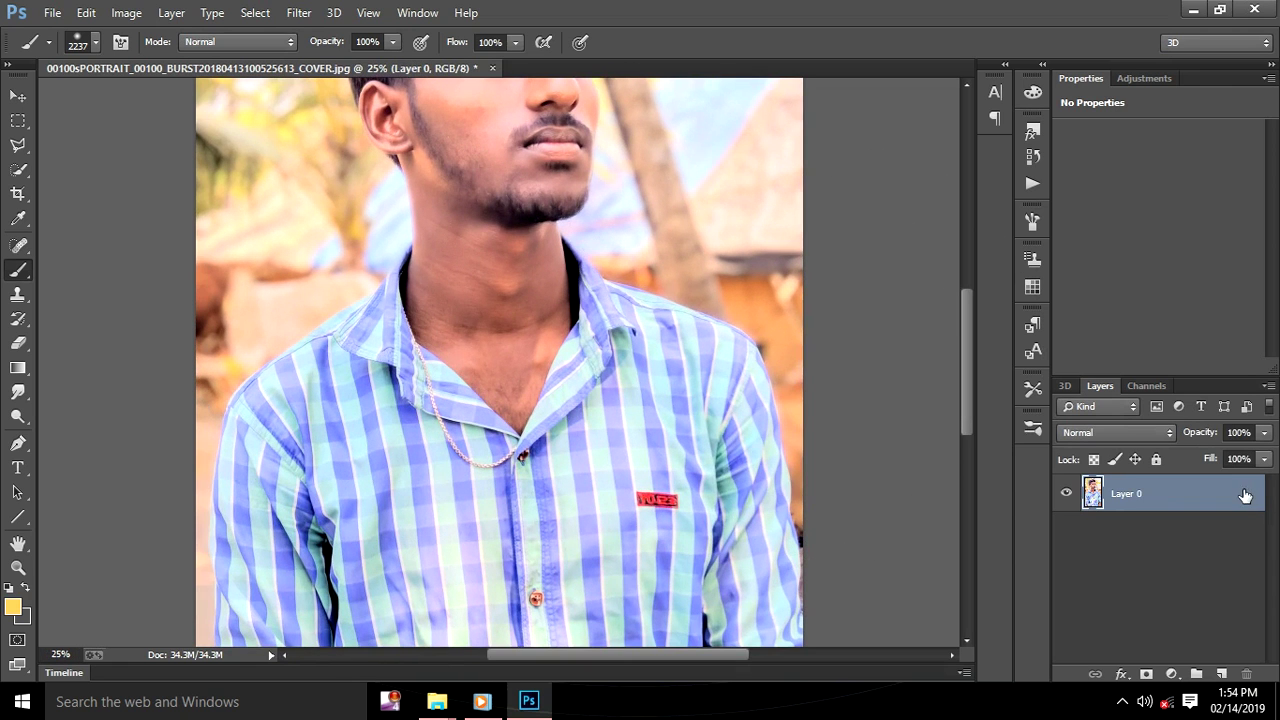
drag(1215, 500, 1221, 676)
click(1221, 673)
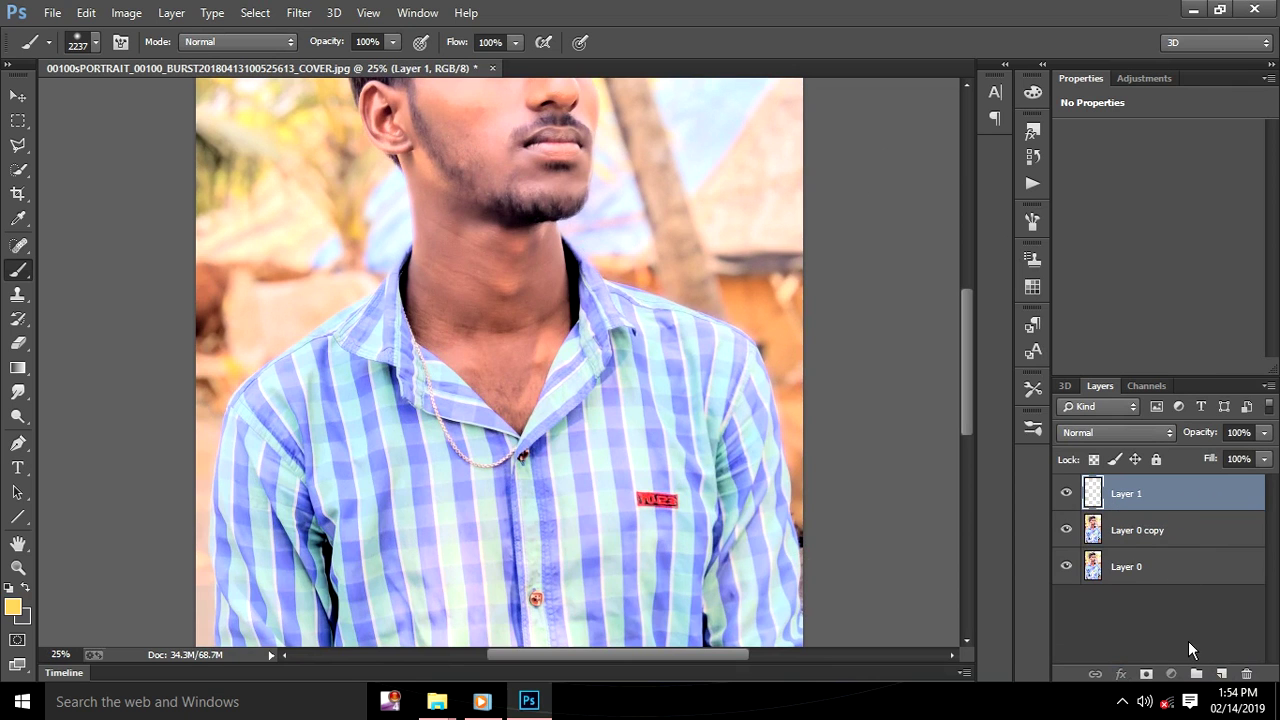
key(Delete)
Move Layer 0 copy below Layer 0, hide it, and select the Pen tool on Layer 0
drag(1165, 494, 1134, 571)
click(1066, 530)
click(1168, 490)
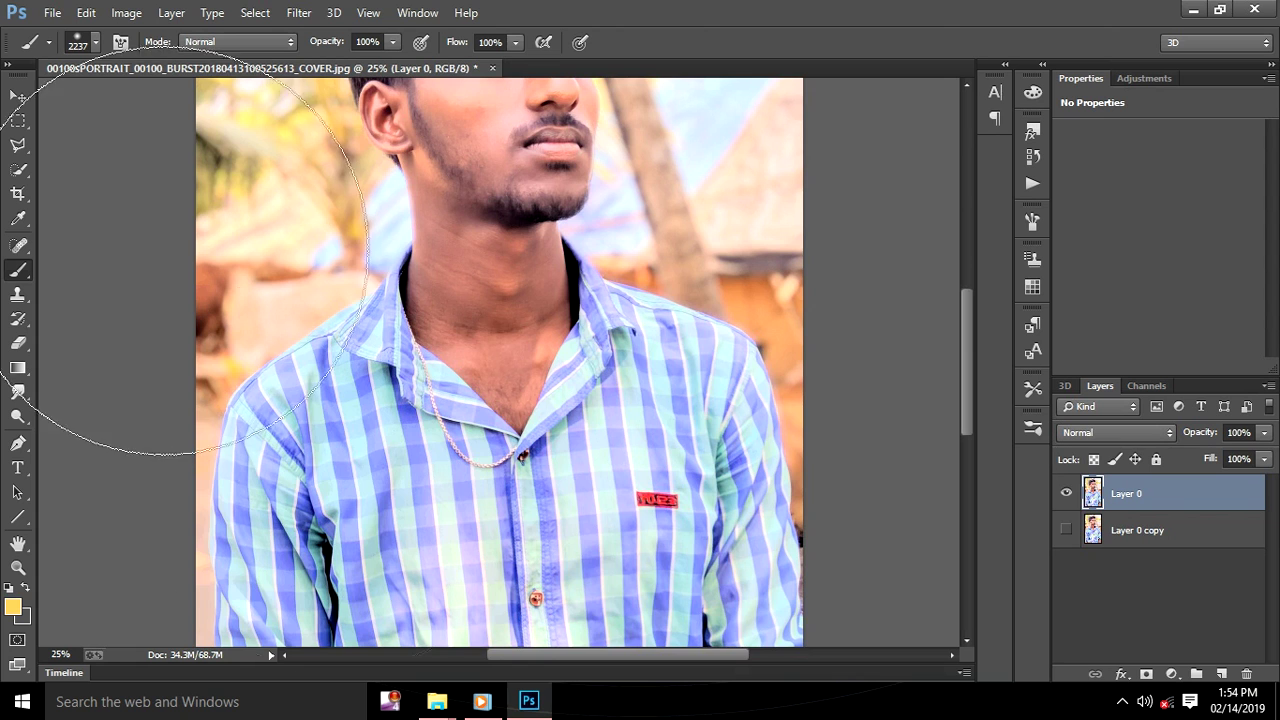
scroll(543, 400, down, 5)
scroll(543, 400, left, 2)
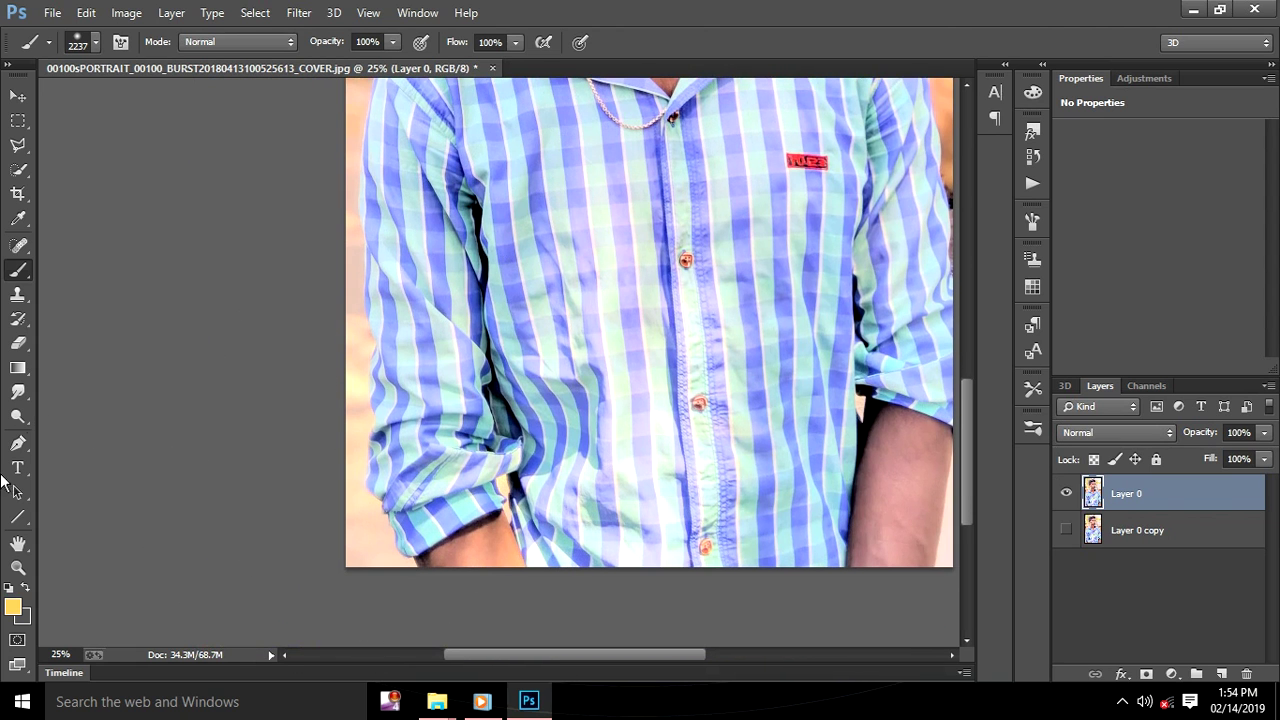
click(18, 443)
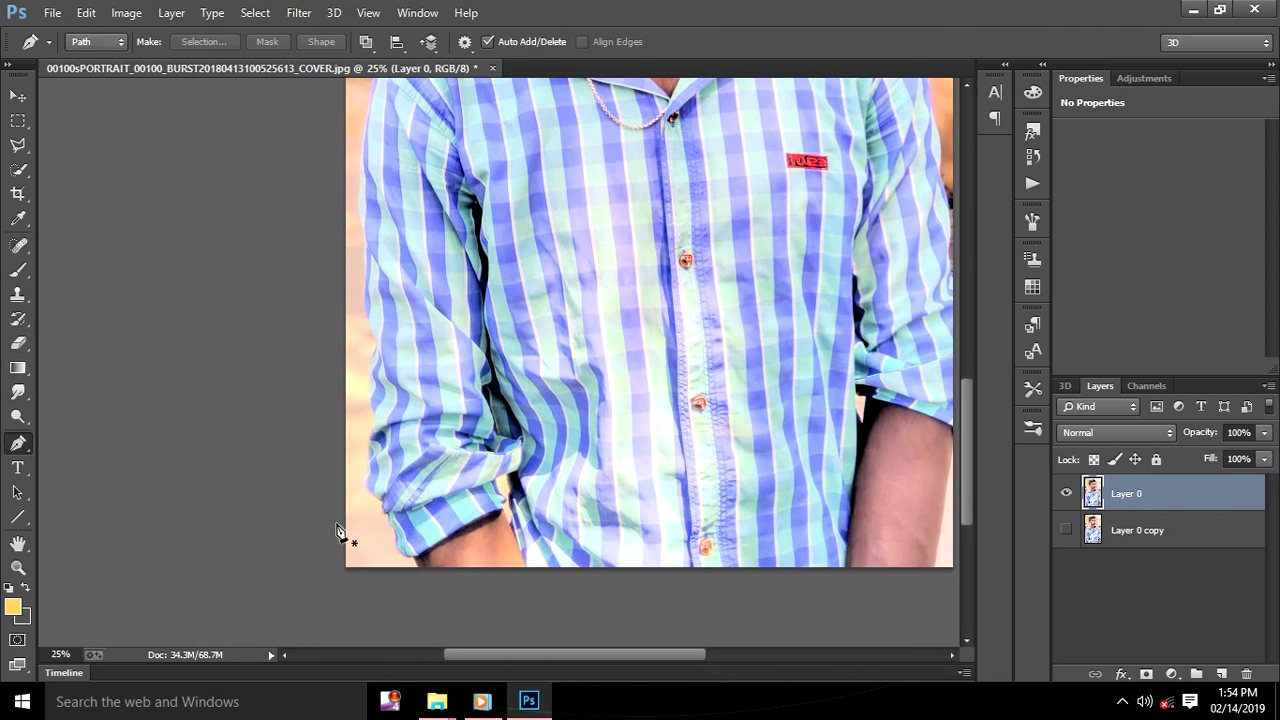
Start the pen path at the rolled cuff and trace up the sleeve edge
scroll(420, 572, up, 3)
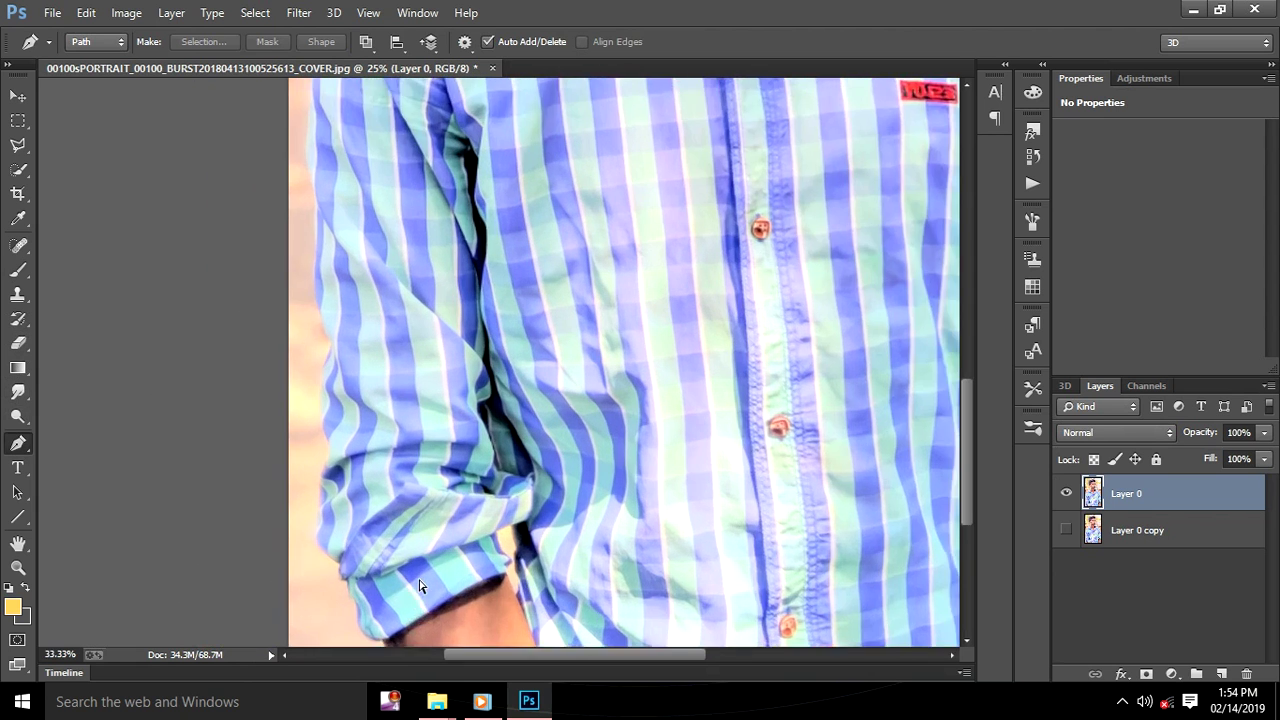
mouse_move(420, 528)
mouse_down()
mouse_move(557, 586)
mouse_move(557, 423)
mouse_up()
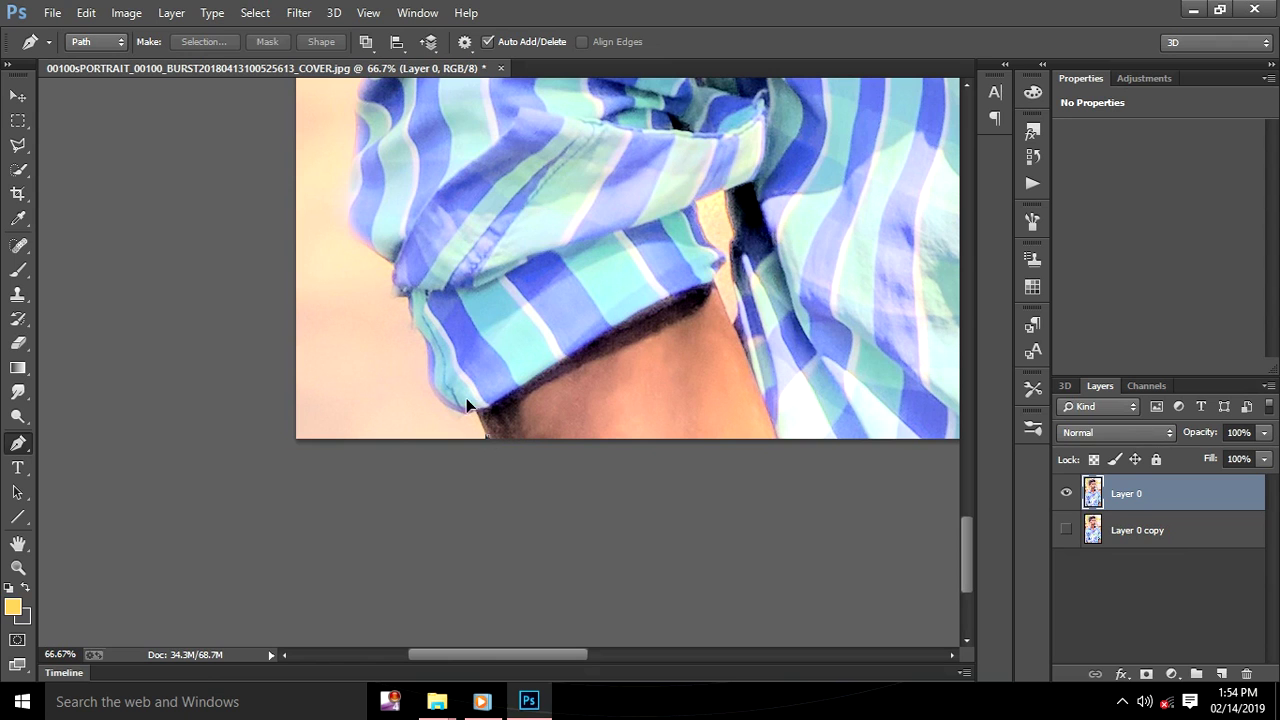
drag(448, 402, 420, 360)
click(411, 316)
click(403, 284)
click(362, 203)
scroll(372, 290, up, 3)
mouse_move(357, 268)
mouse_down()
mouse_move(357, 238)
mouse_move(365, 317)
mouse_up()
click(357, 238)
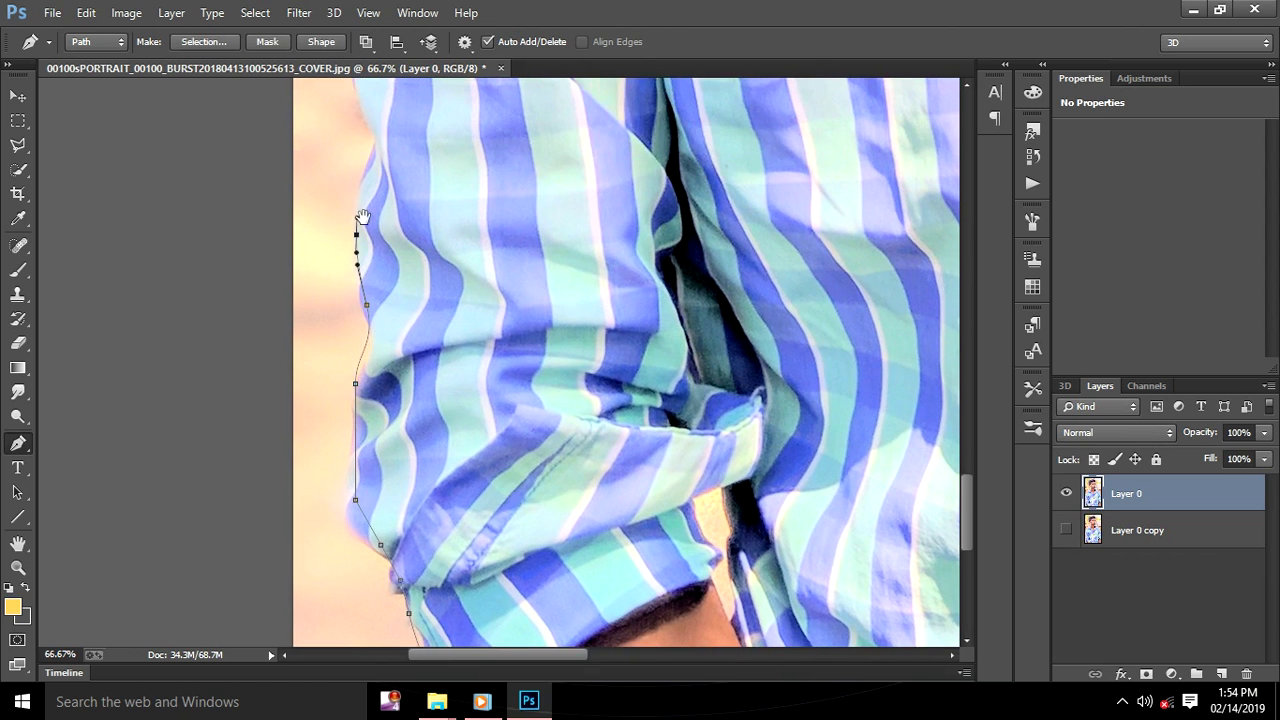
Continue the path up the arm edge to the shoulder, redoing one misplaced point
drag(360, 215, 360, 370)
click(372, 311)
drag(364, 260, 366, 362)
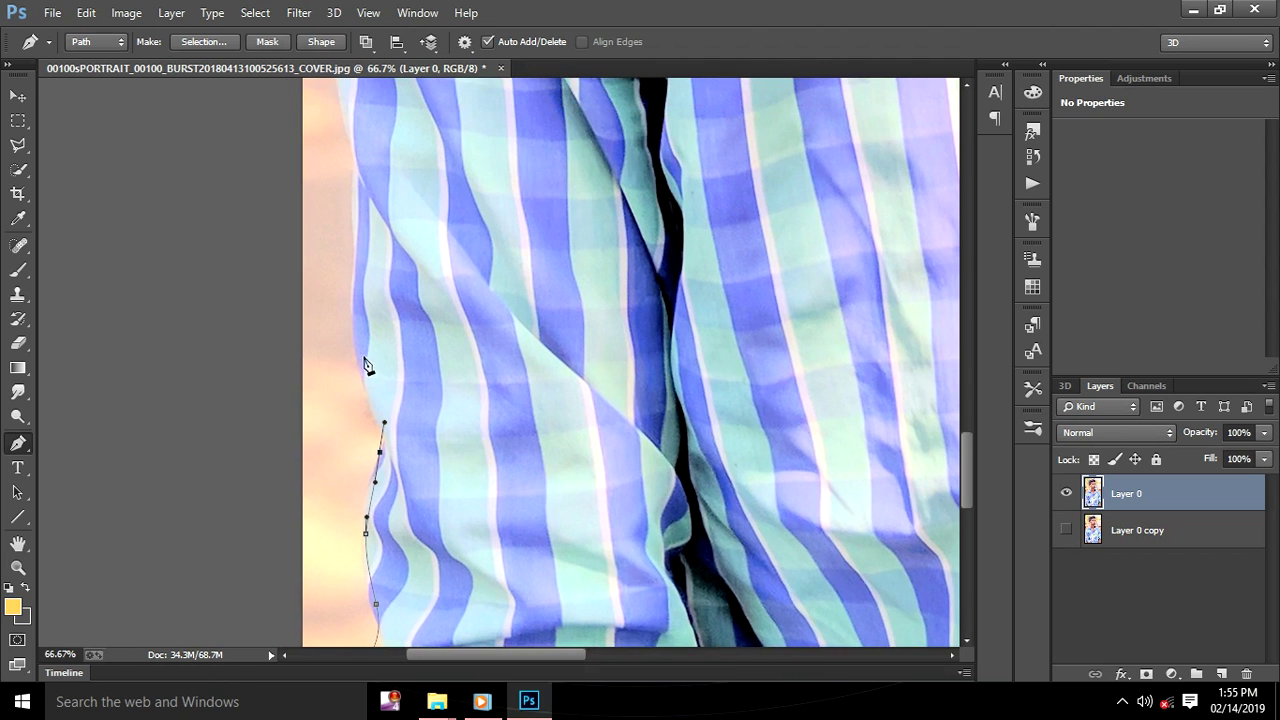
drag(353, 300, 353, 275)
drag(346, 229, 356, 333)
click(355, 283)
mouse_move(343, 200)
mouse_down()
mouse_move(384, 340)
mouse_move(414, 262)
mouse_up()
key(ctrl+z)
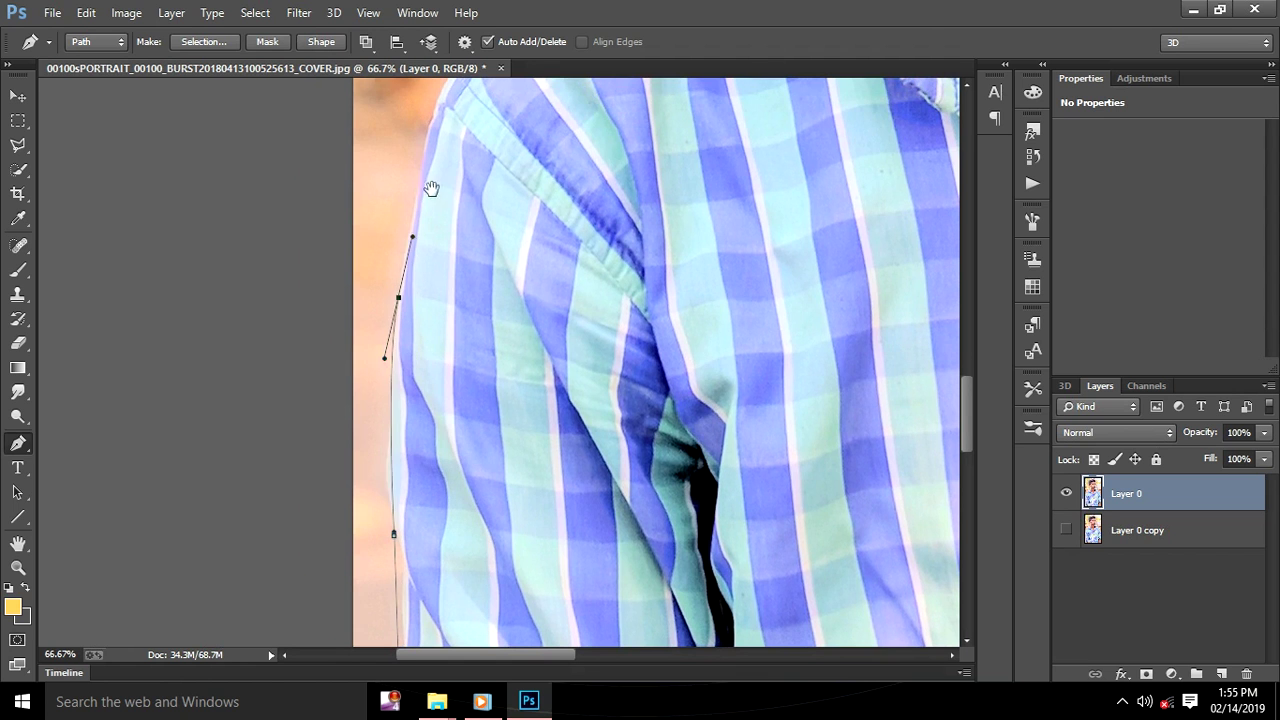
drag(431, 186, 412, 320)
click(438, 251)
Extend the path along the shoulder to the collar, up the neck and beside the ear
drag(531, 183, 423, 334)
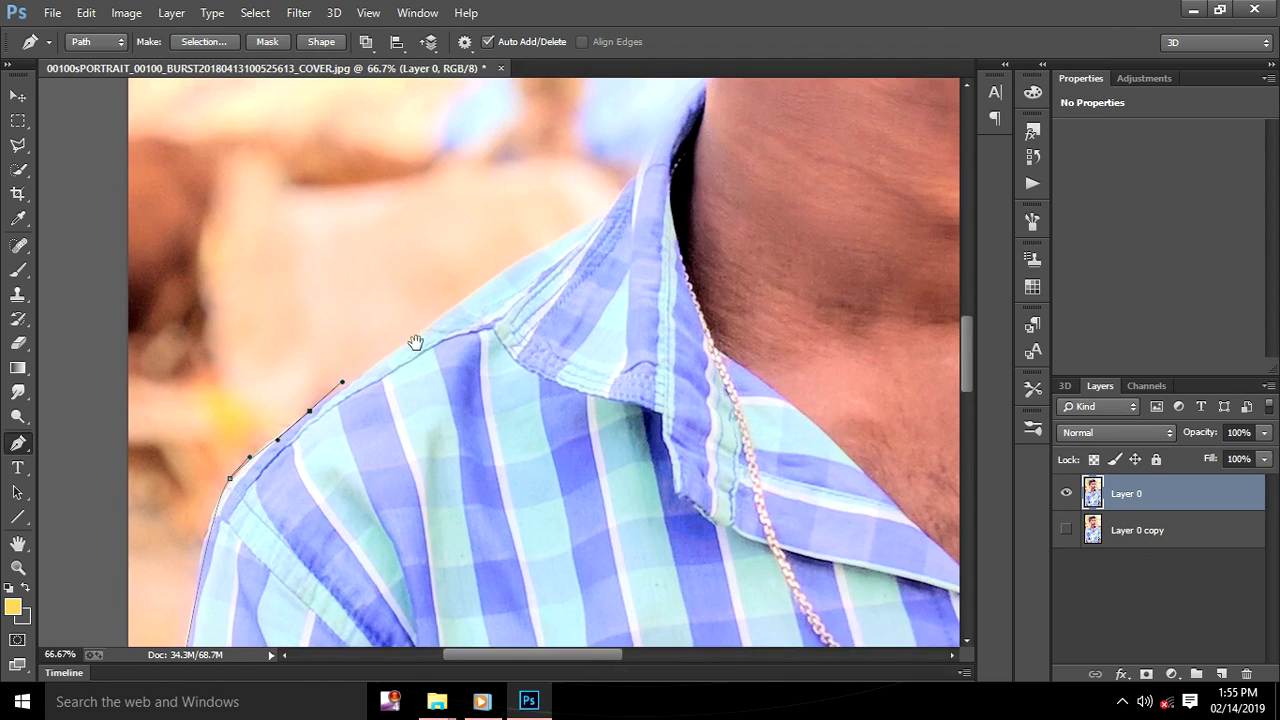
click(578, 250)
drag(630, 205, 480, 420)
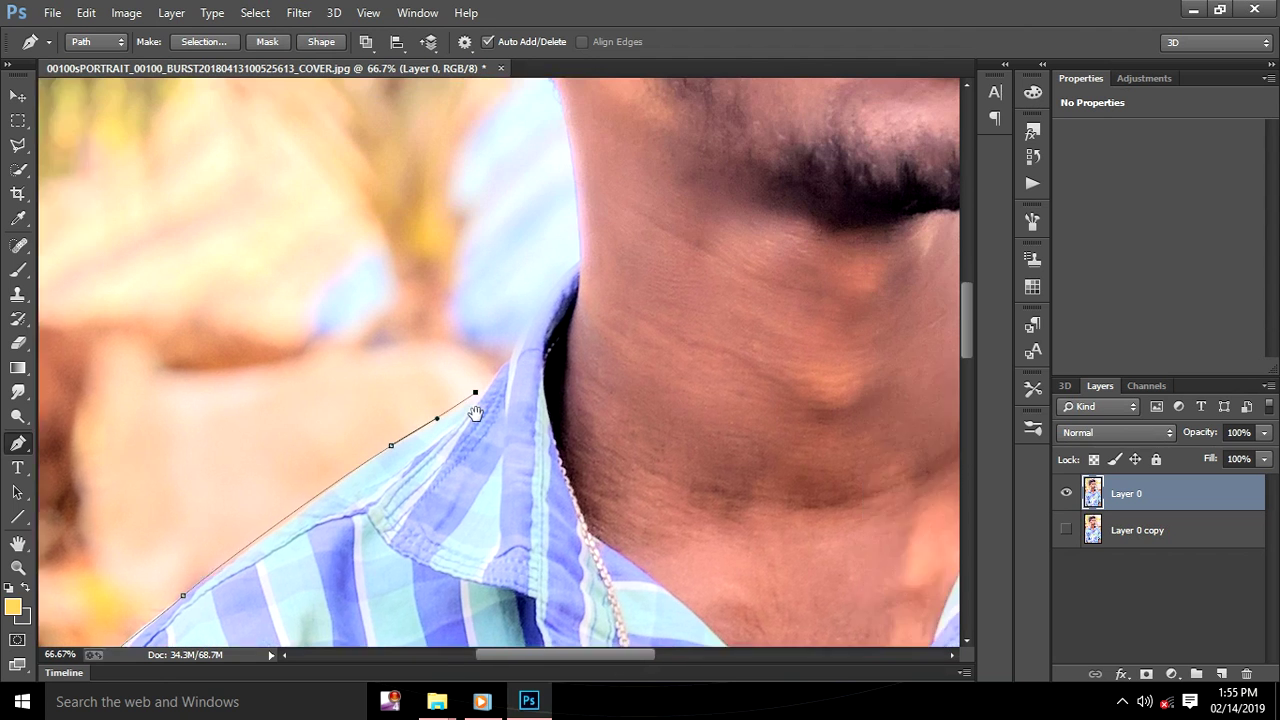
click(532, 341)
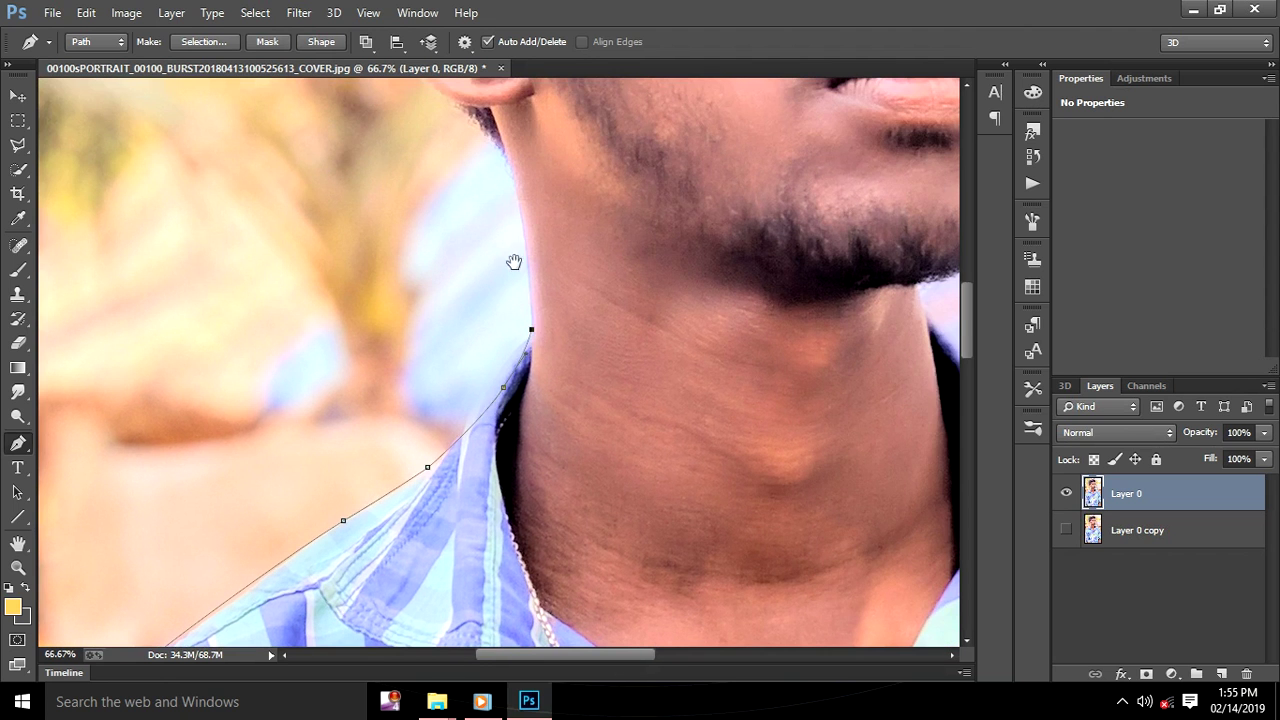
drag(514, 263, 550, 521)
click(543, 435)
drag(532, 410, 572, 545)
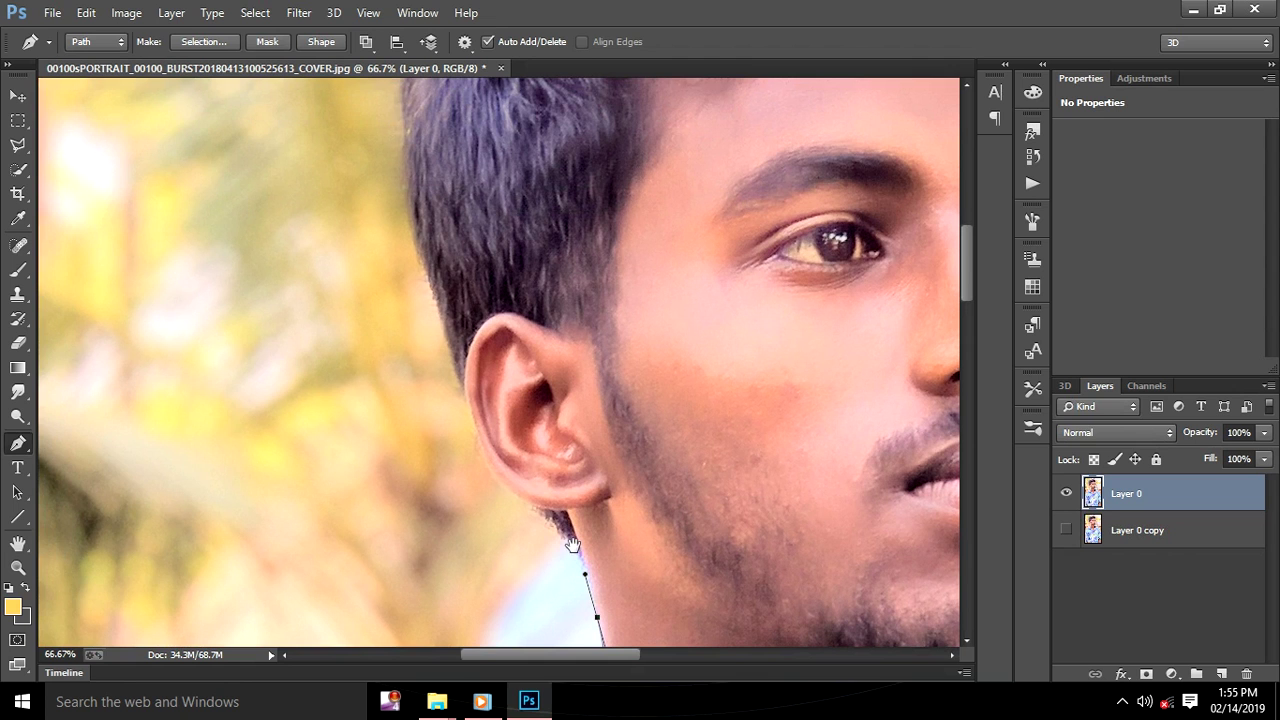
mouse_move(492, 456)
mouse_down()
mouse_move(586, 592)
mouse_move(600, 522)
mouse_up()
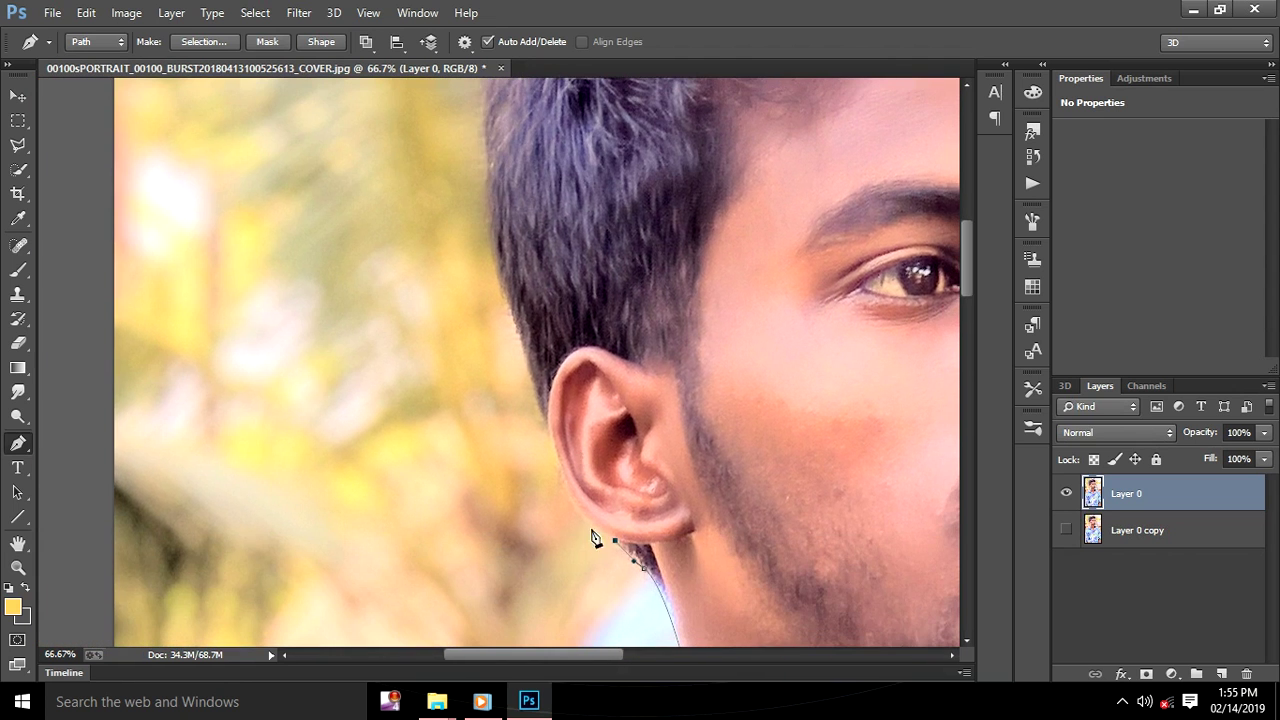
click(560, 469)
drag(548, 430, 571, 515)
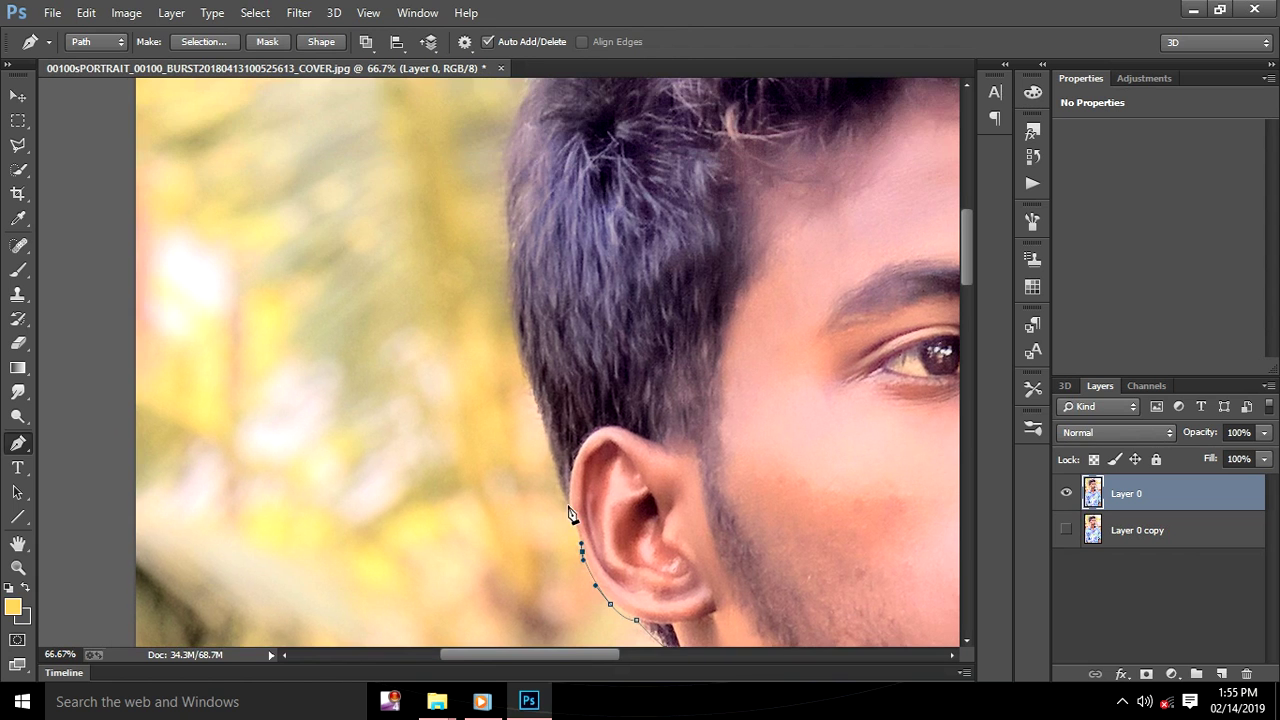
drag(548, 422, 580, 549)
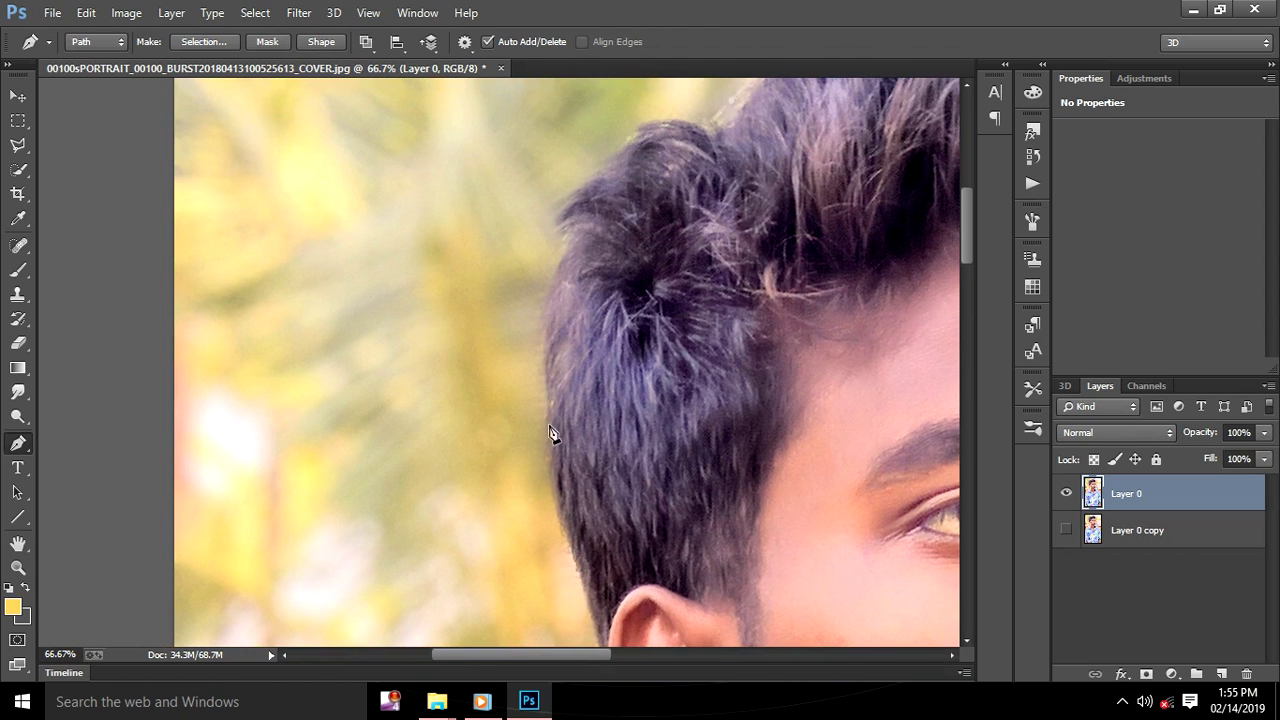
Curve the path across the top of the man's hair along the hairline
drag(557, 422, 563, 488)
drag(558, 358, 573, 458)
mouse_move(737, 286)
mouse_down()
mouse_move(651, 371)
mouse_move(643, 331)
mouse_move(730, 292)
mouse_up()
mouse_move(840, 294)
mouse_down()
mouse_move(527, 290)
mouse_move(614, 294)
mouse_up()
drag(676, 330, 760, 400)
Add anchors along the face edge by the eye and upper cheek
drag(797, 536, 786, 342)
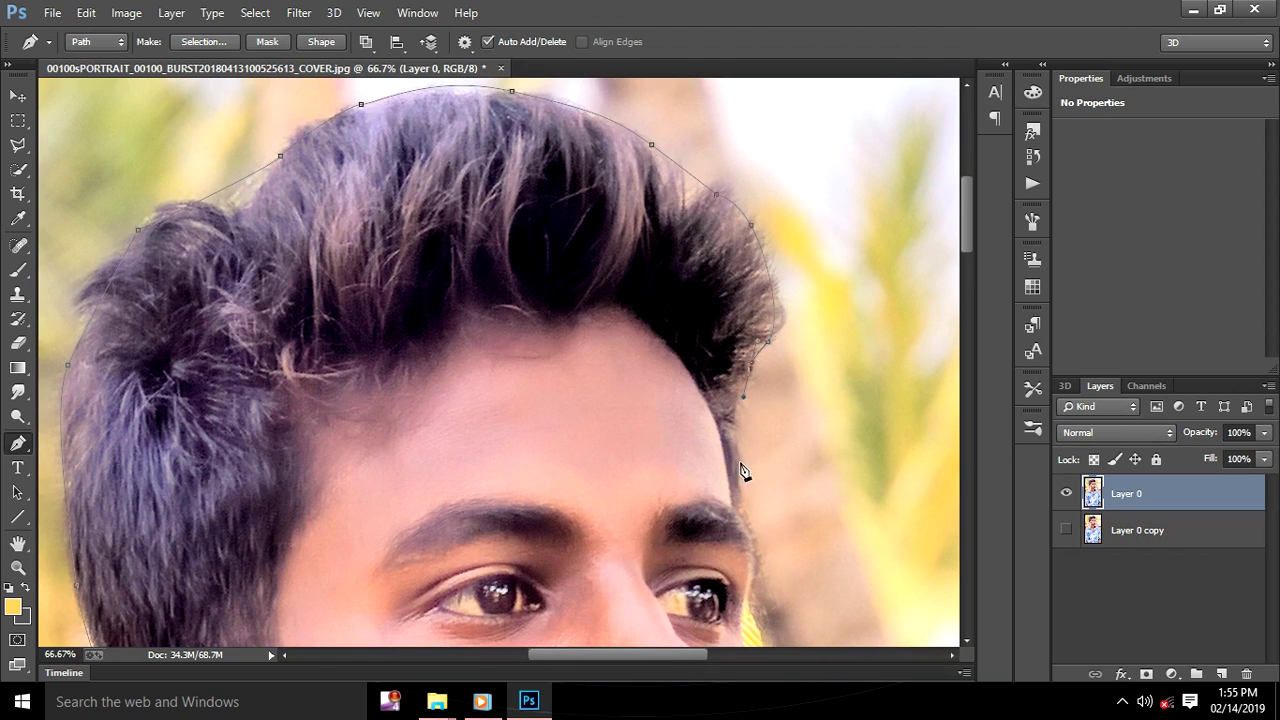
mouse_move(755, 530)
mouse_down()
mouse_move(720, 366)
mouse_move(720, 460)
mouse_up()
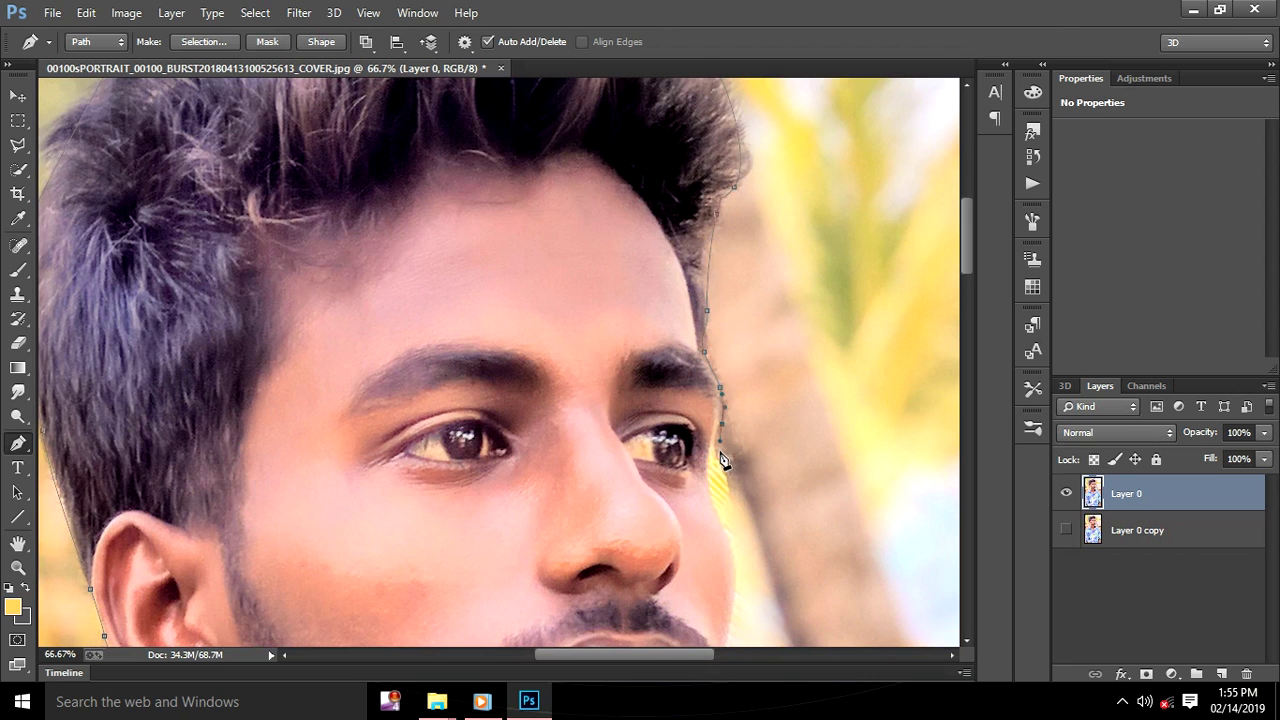
drag(729, 507, 733, 270)
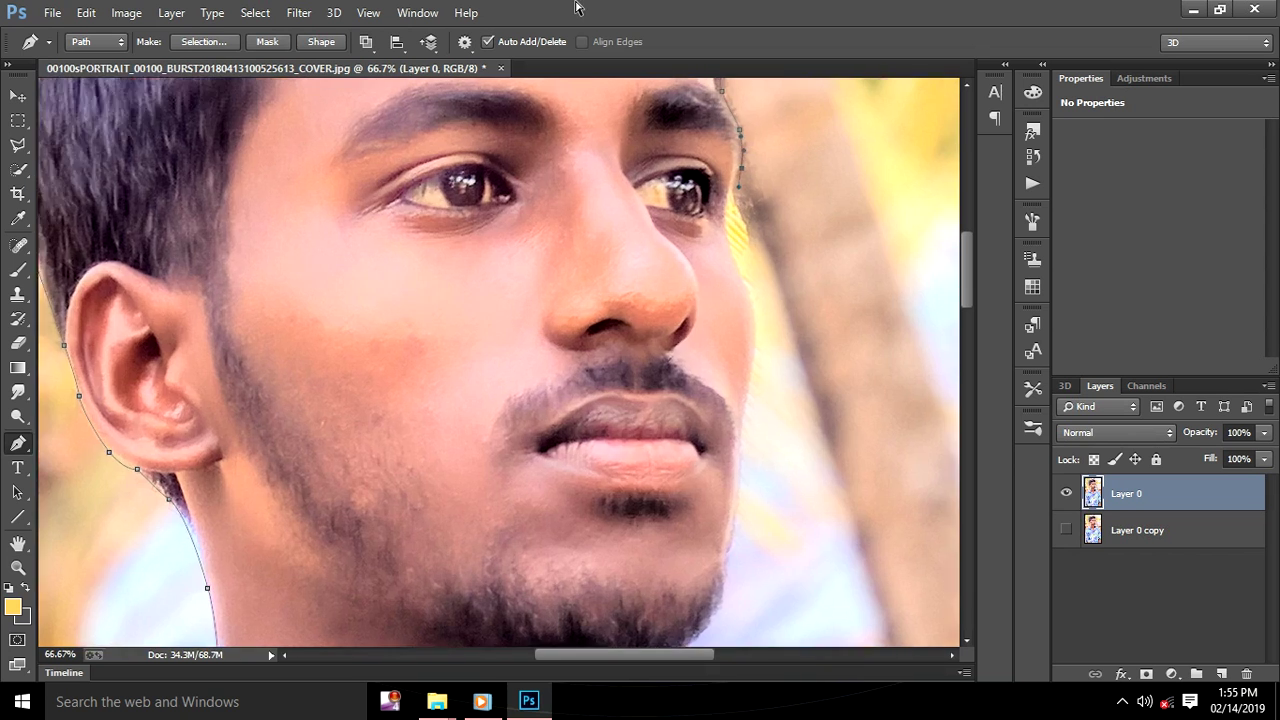
scroll(726, 231, up, 3)
mouse_move(706, 206)
mouse_down()
mouse_move(432, 346)
mouse_move(300, 480)
mouse_up()
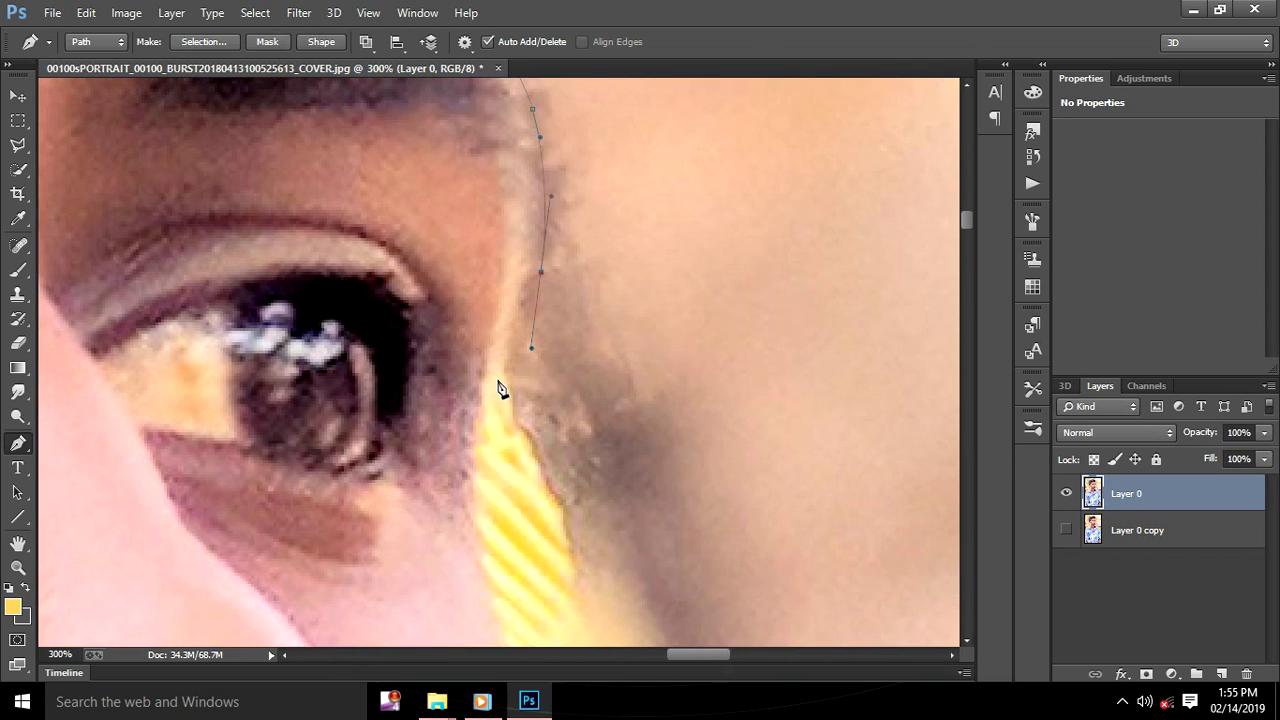
click(497, 502)
scroll(480, 240, down, 5)
scroll(477, 232, down, 1)
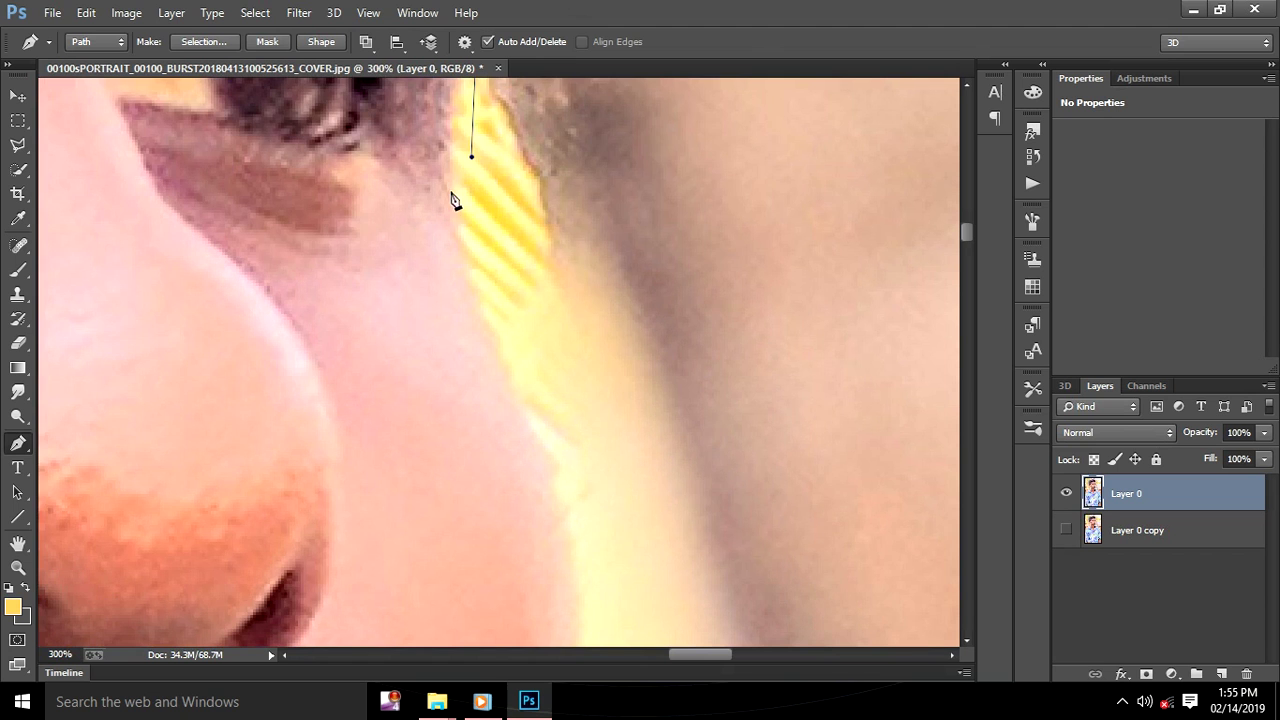
click(466, 244)
Continue the path down the cheek edge with a smooth curved point
scroll(490, 350, down, 2)
scroll(490, 270, down, 1)
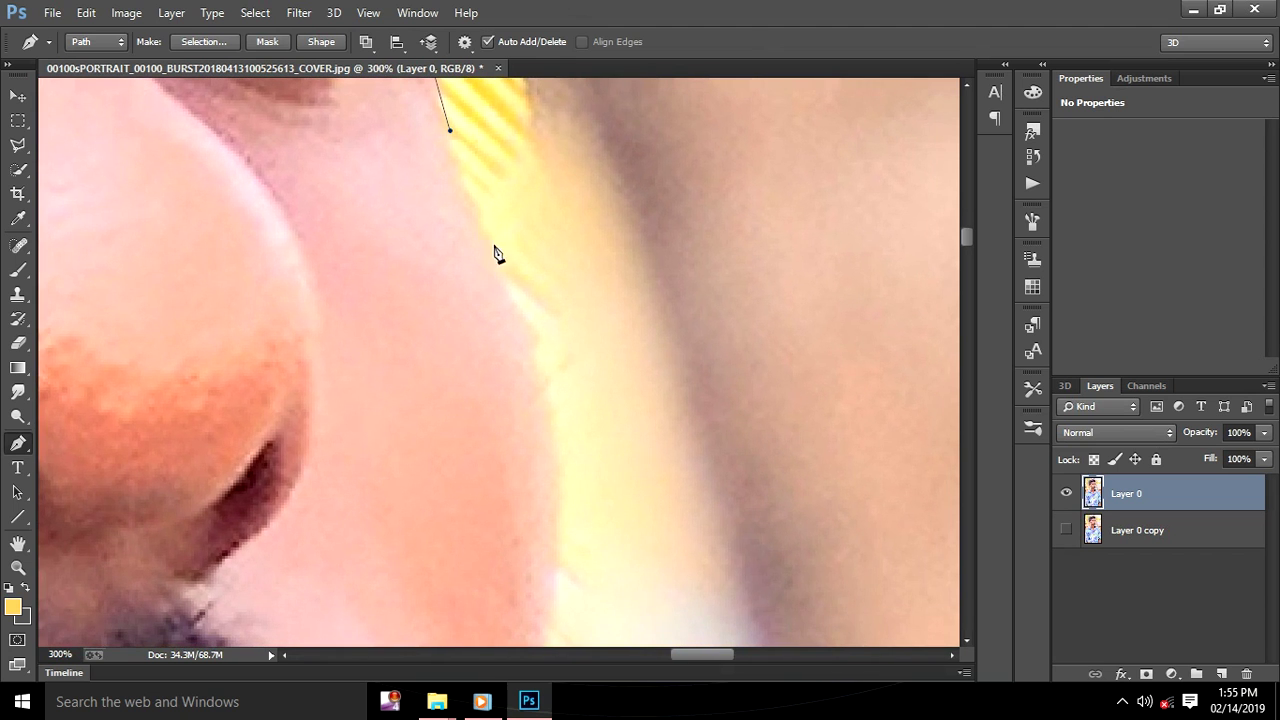
click(506, 303)
scroll(535, 350, down, 4)
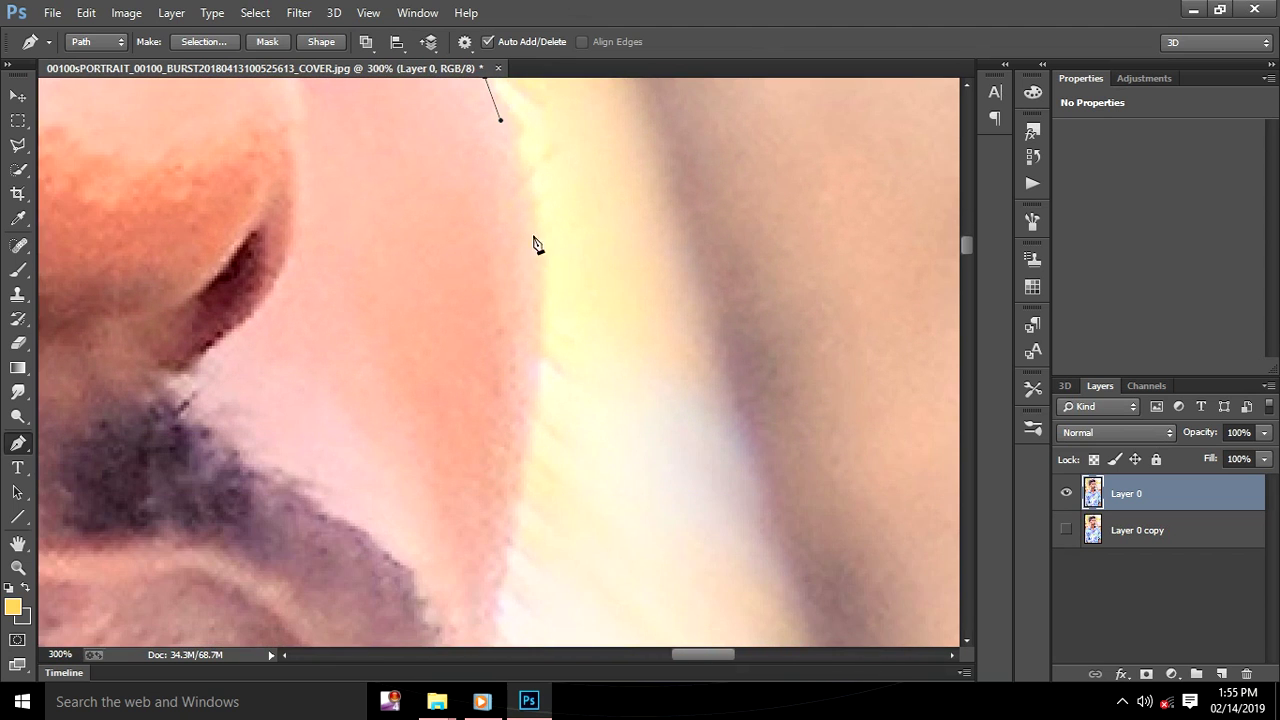
drag(532, 242, 523, 360)
click(531, 447)
scroll(531, 447, down, 3)
scroll(533, 262, down, 3)
scroll(523, 360, down, 3)
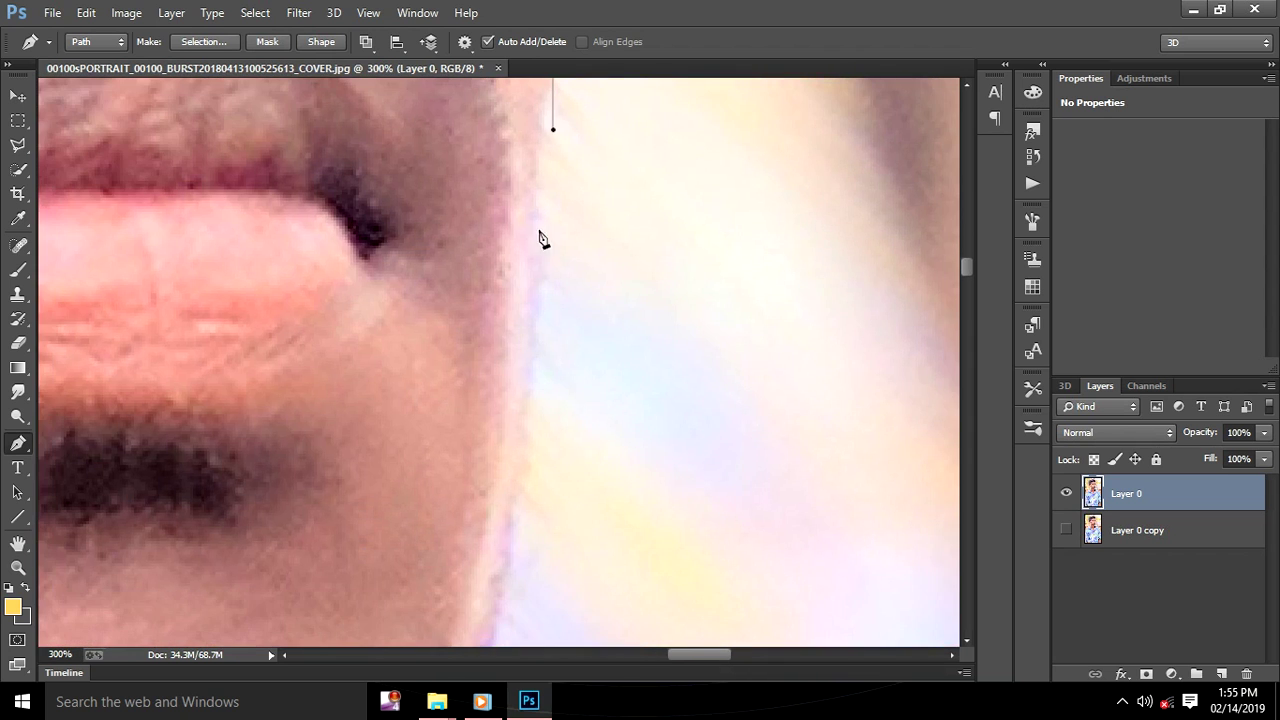
Carry the path past the mouth, along the jaw, and around the beard's underside
click(533, 327)
scroll(554, 217, down, 2)
scroll(563, 168, down, 1)
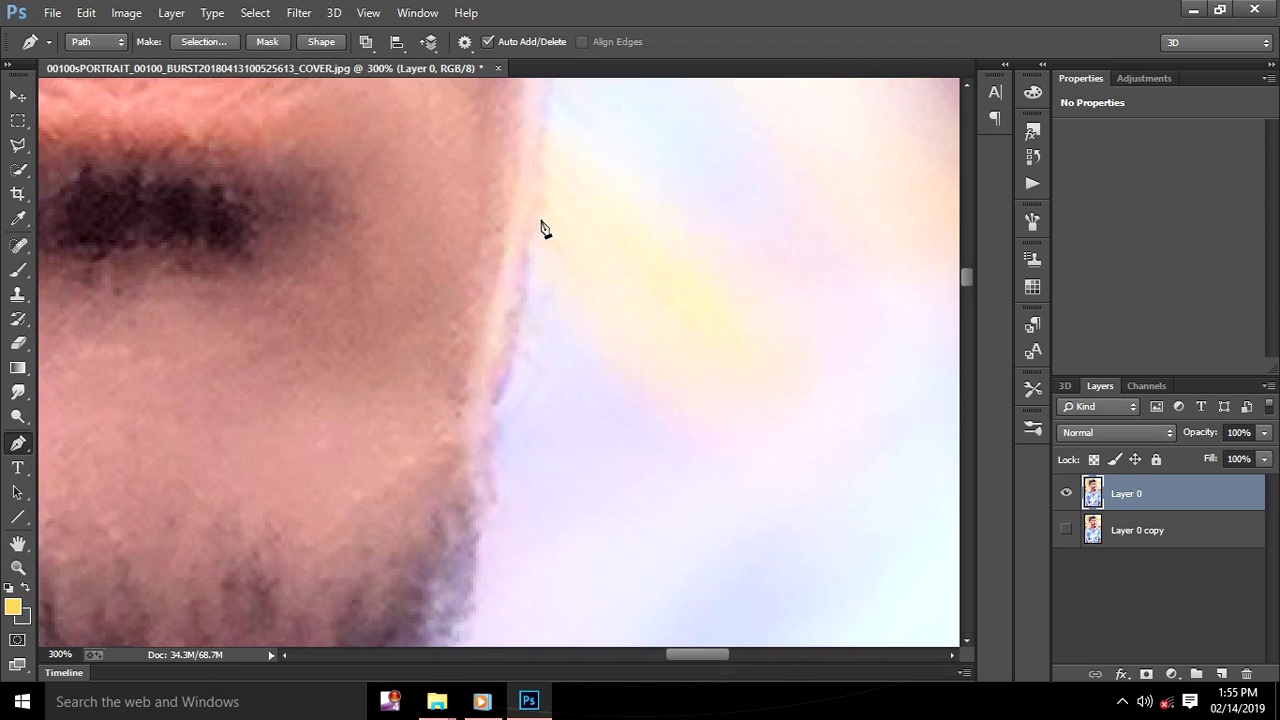
click(531, 286)
scroll(540, 232, down, 2)
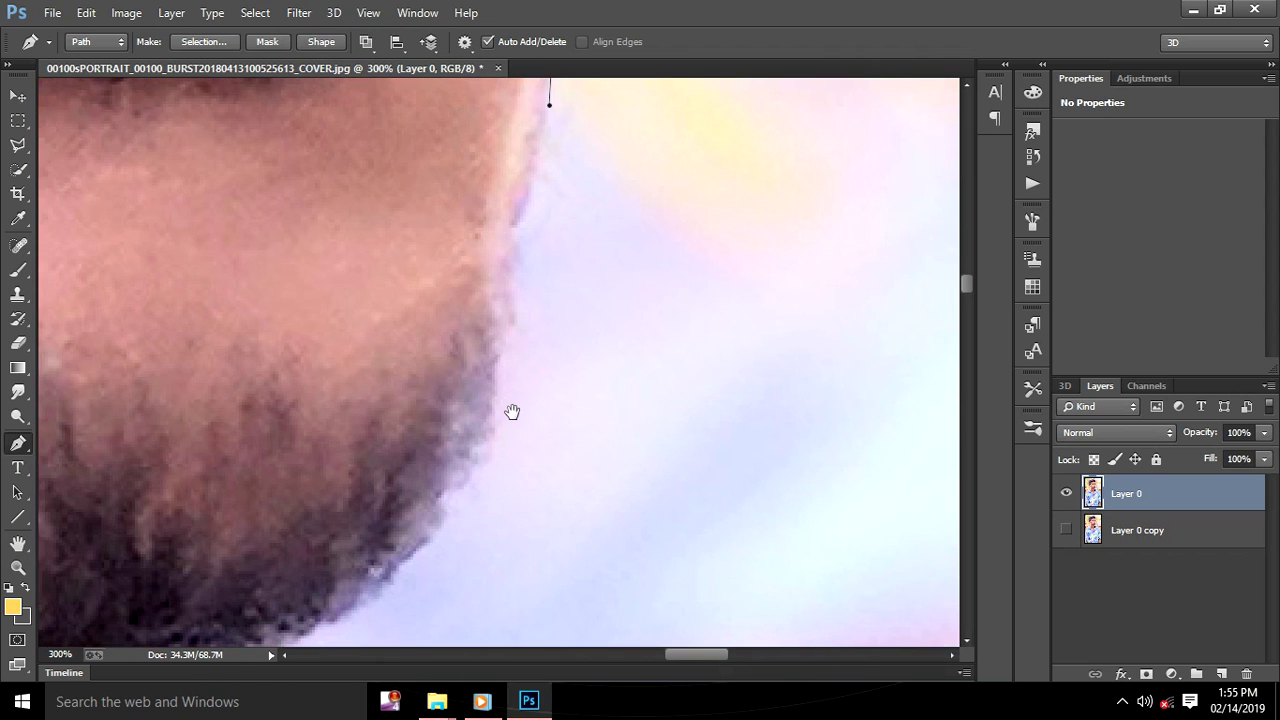
drag(512, 411, 580, 222)
click(536, 291)
Anchor the beard edge, undo the misplaced anchors in History, and continue down the neck
scroll(560, 296, down, 1)
scroll(588, 295, left, 1)
click(506, 305)
mouse_move(478, 321)
mouse_down()
mouse_move(637, 303)
mouse_move(518, 332)
mouse_move(486, 387)
mouse_up()
click(510, 444)
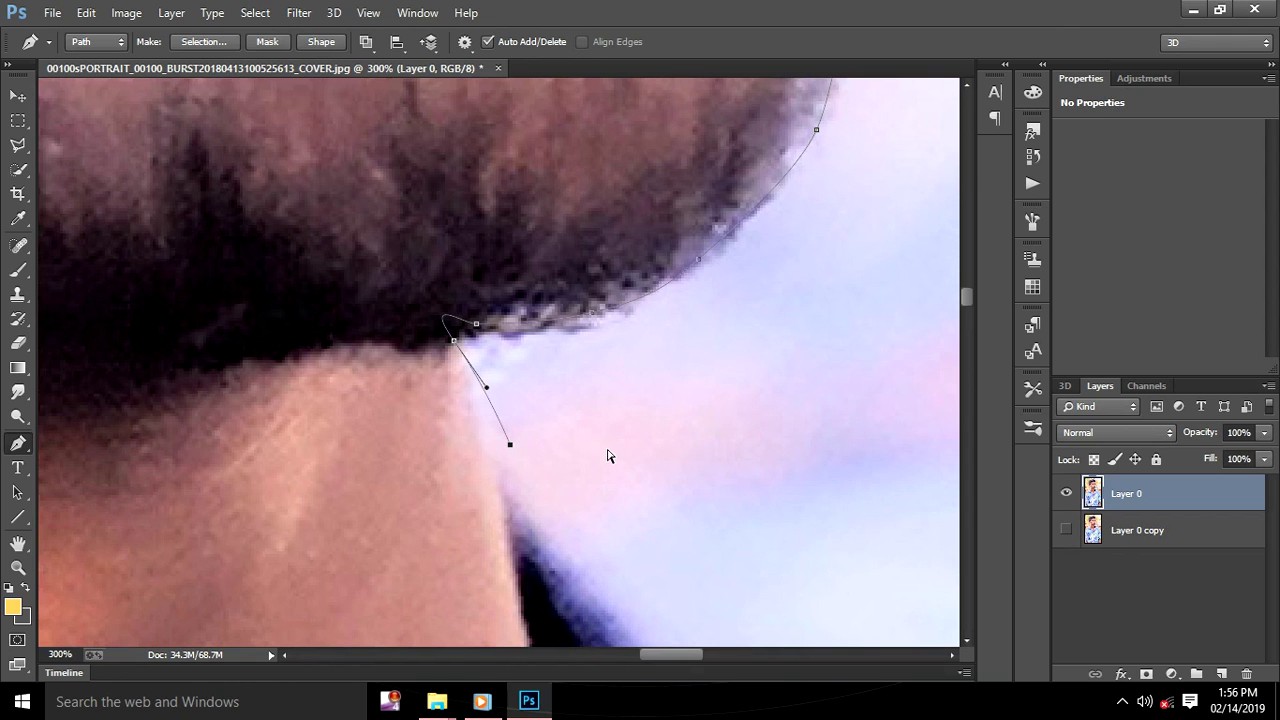
click(1033, 157)
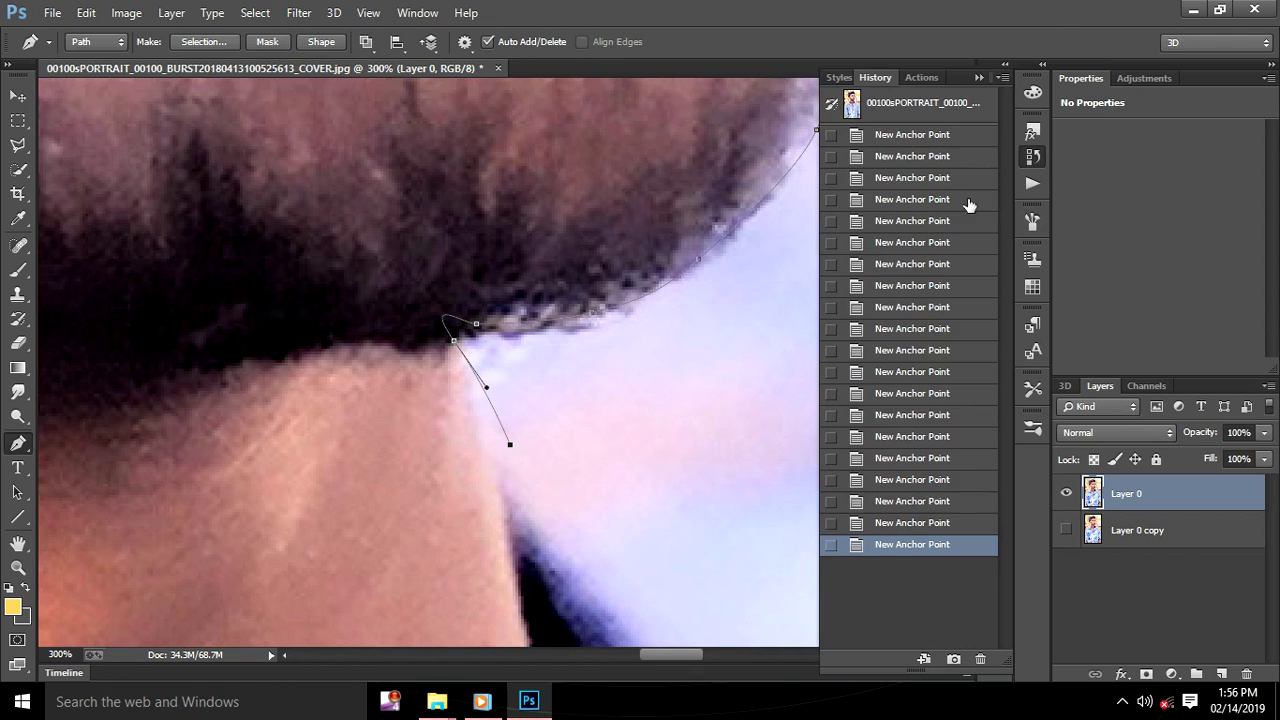
click(915, 503)
drag(684, 428, 700, 220)
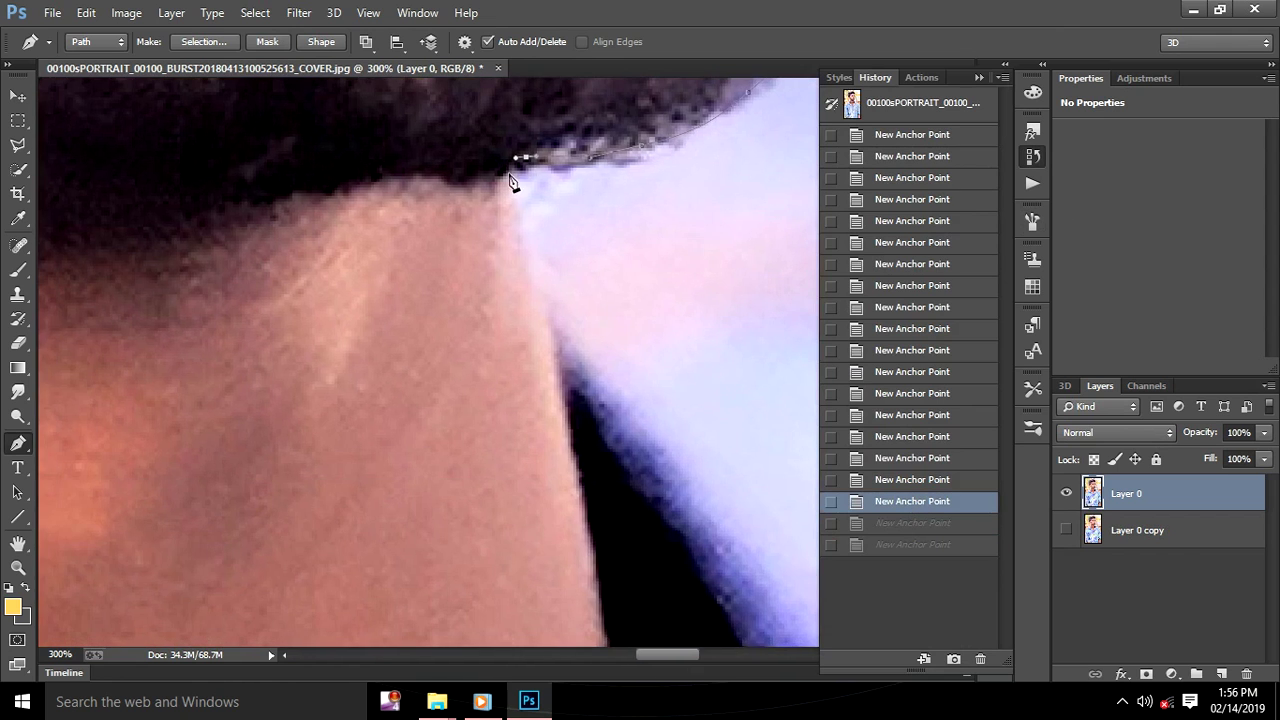
click(565, 310)
click(588, 366)
Trace the neck and shirt shoulder edge with corner and curved anchors
drag(594, 371, 463, 189)
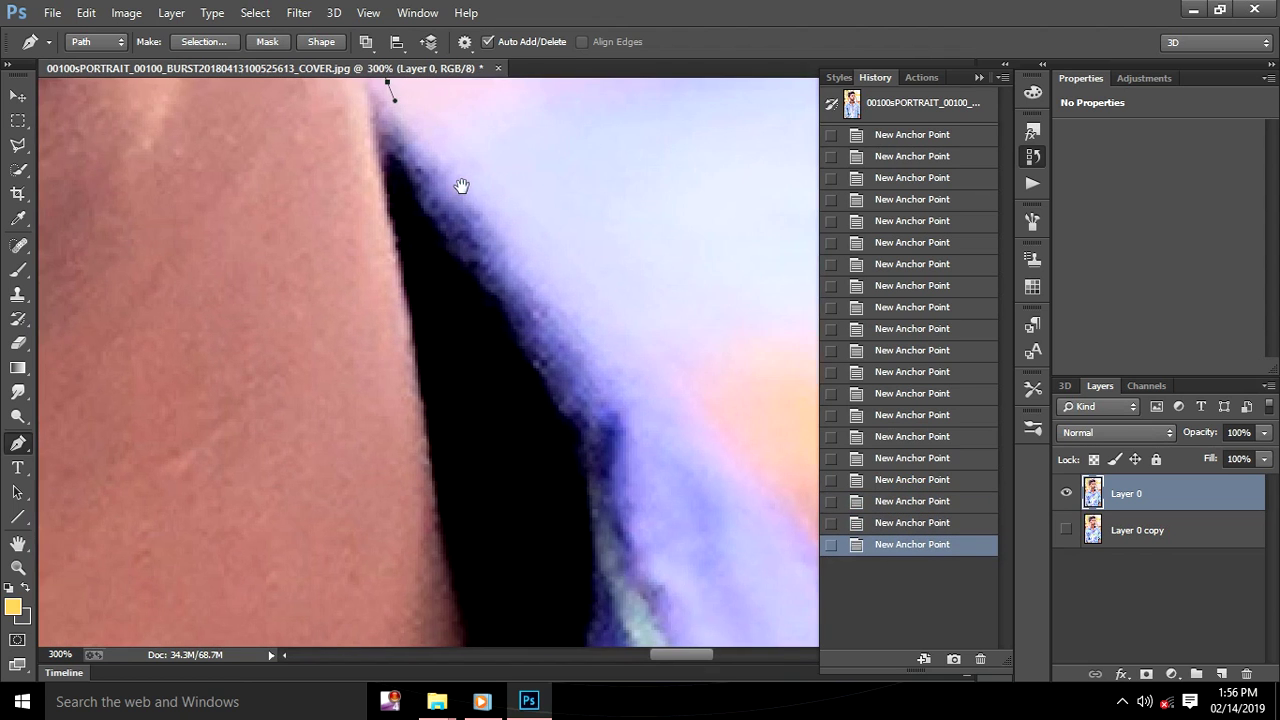
drag(585, 352, 360, 237)
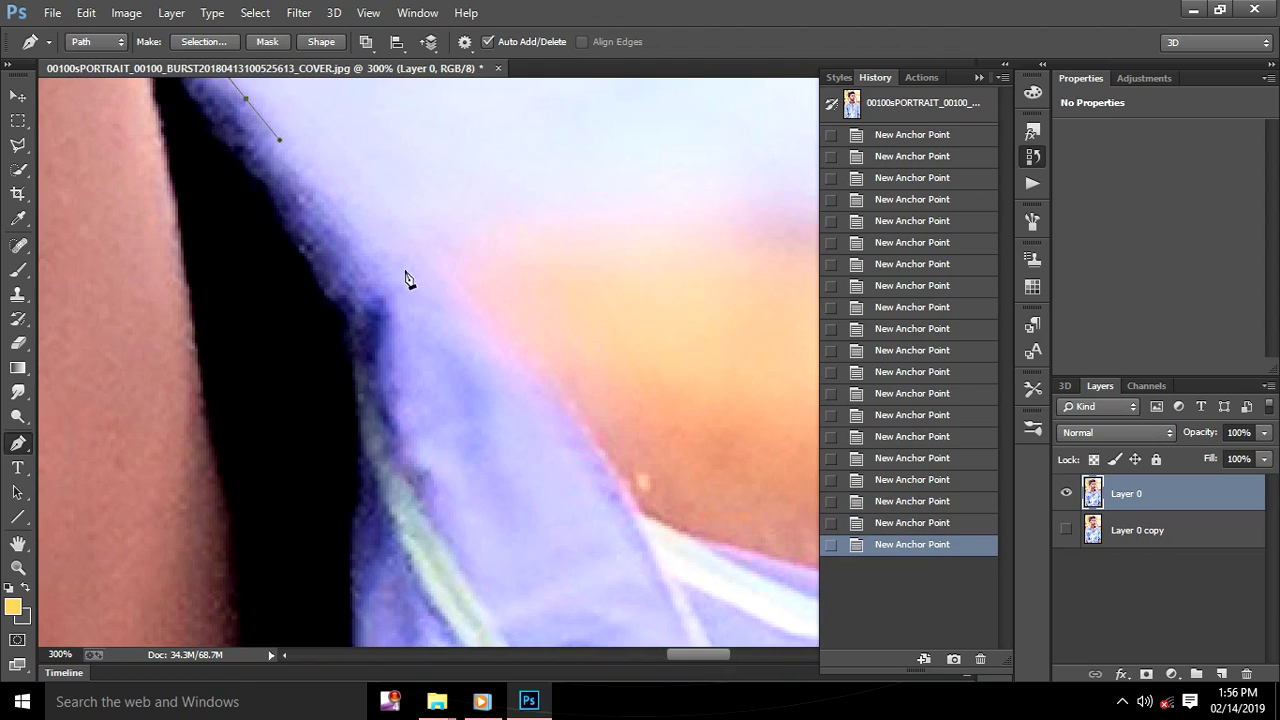
click(437, 297)
drag(539, 415, 289, 243)
click(392, 350)
drag(677, 463, 300, 240)
drag(485, 291, 558, 332)
drag(635, 400, 255, 327)
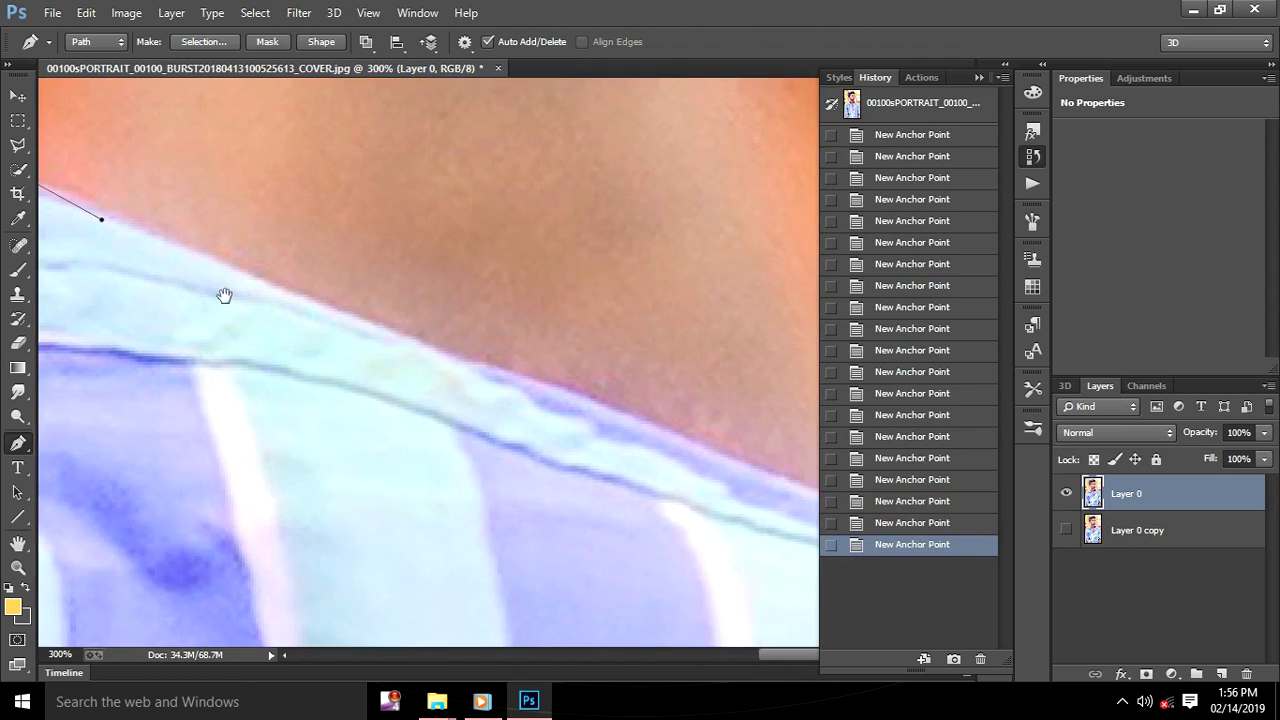
mouse_move(675, 443)
mouse_down()
mouse_move(777, 486)
mouse_move(38, 230)
mouse_up()
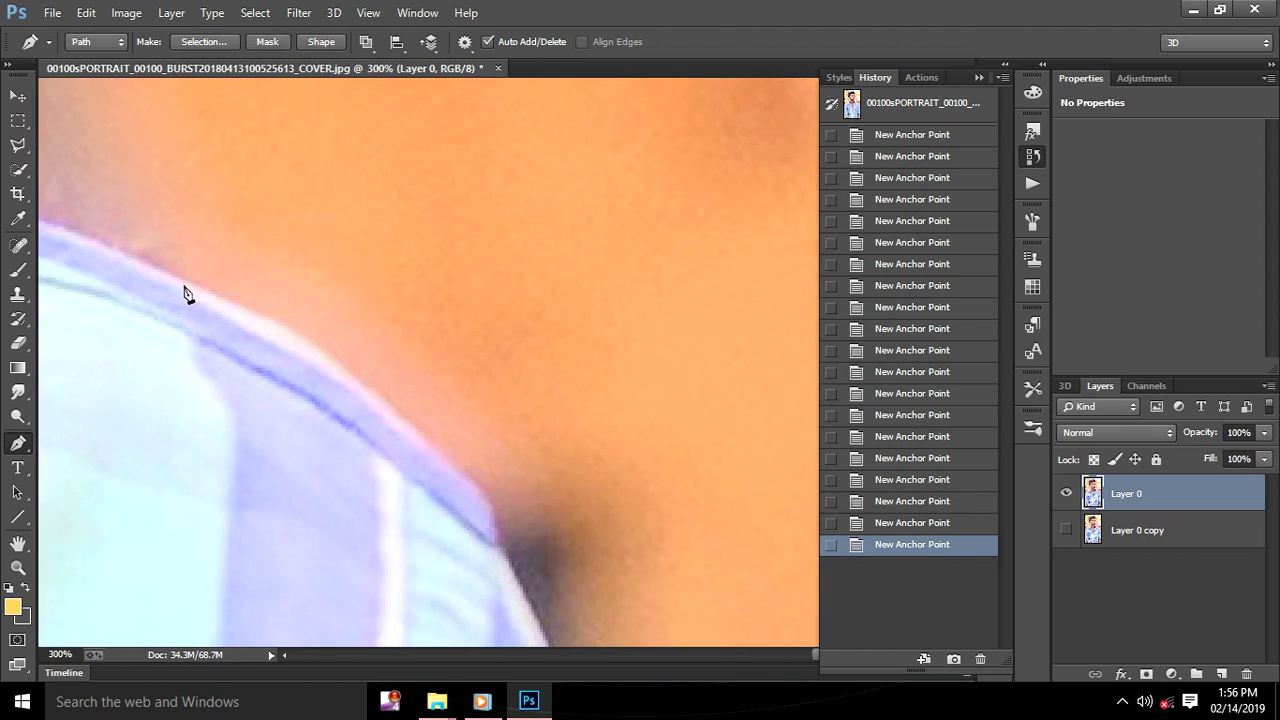
Trace the upper part of the sleeve edge with anchors
drag(360, 380, 441, 444)
click(491, 528)
drag(532, 640, 488, 240)
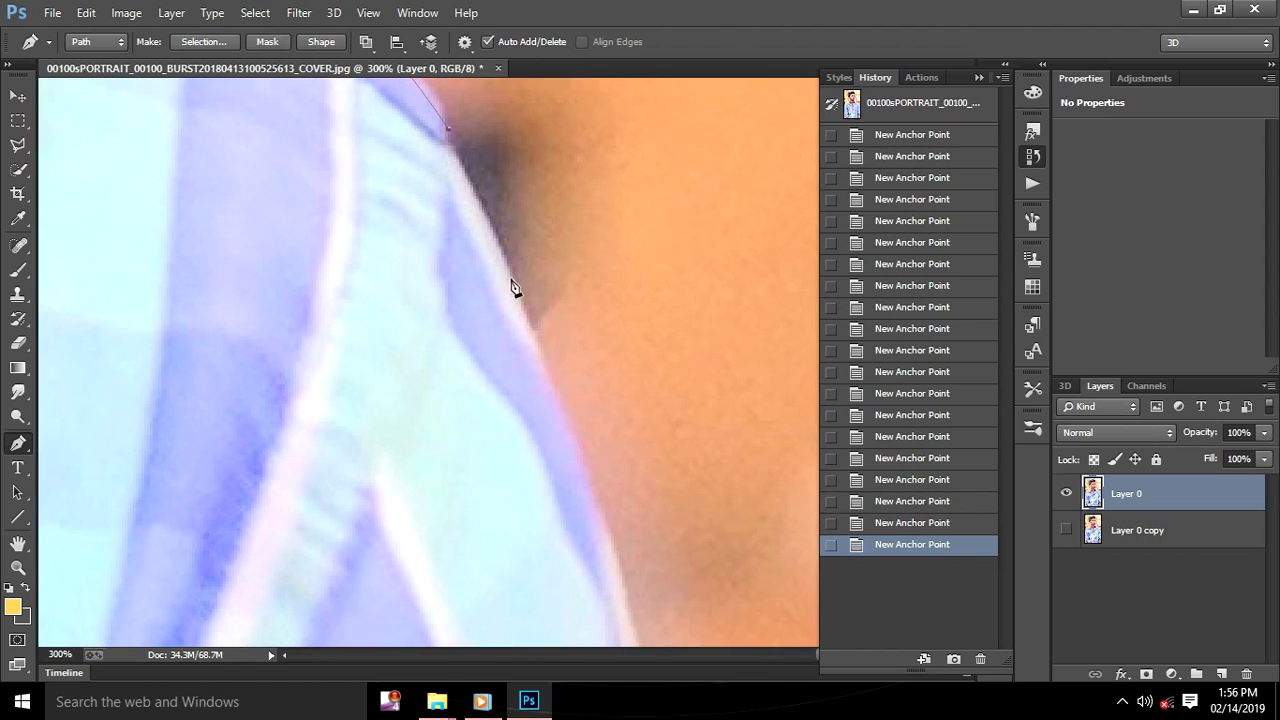
click(588, 457)
scroll(614, 229, down, 5)
click(679, 460)
drag(711, 571, 502, 146)
click(530, 470)
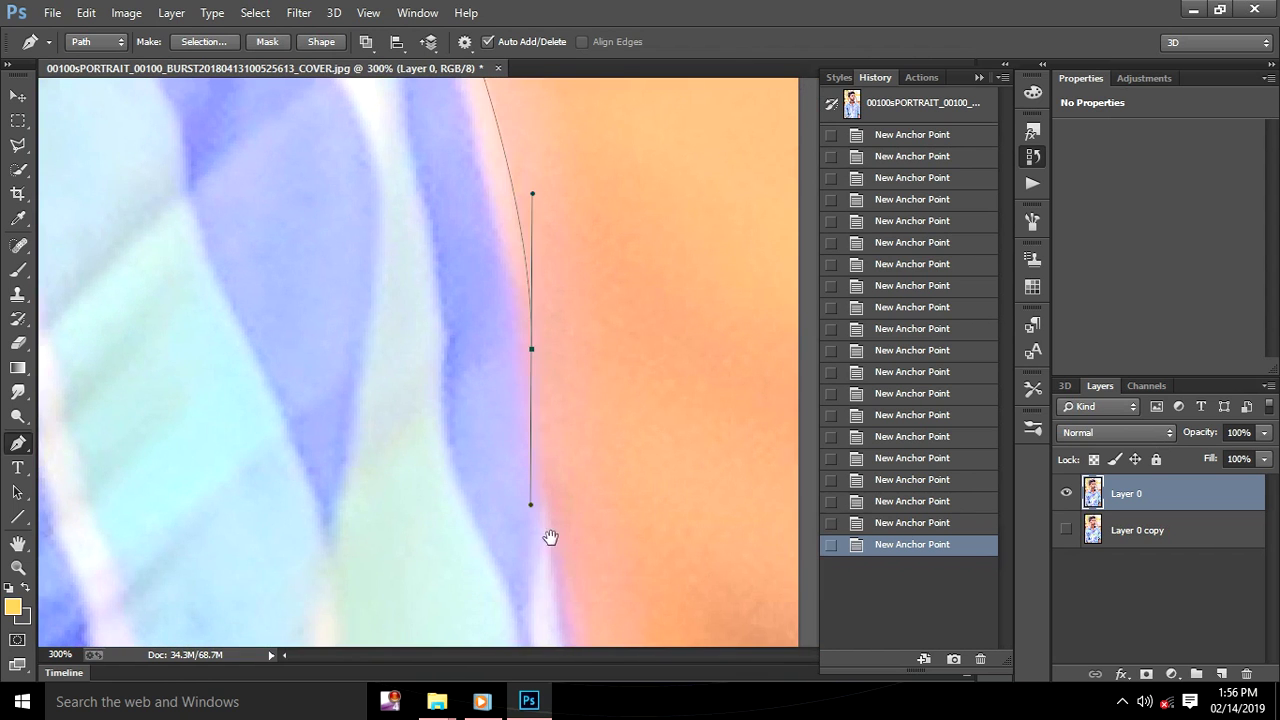
drag(549, 531, 586, 194)
click(659, 517)
Continue the sleeve outline down toward the hem
drag(659, 517, 600, 166)
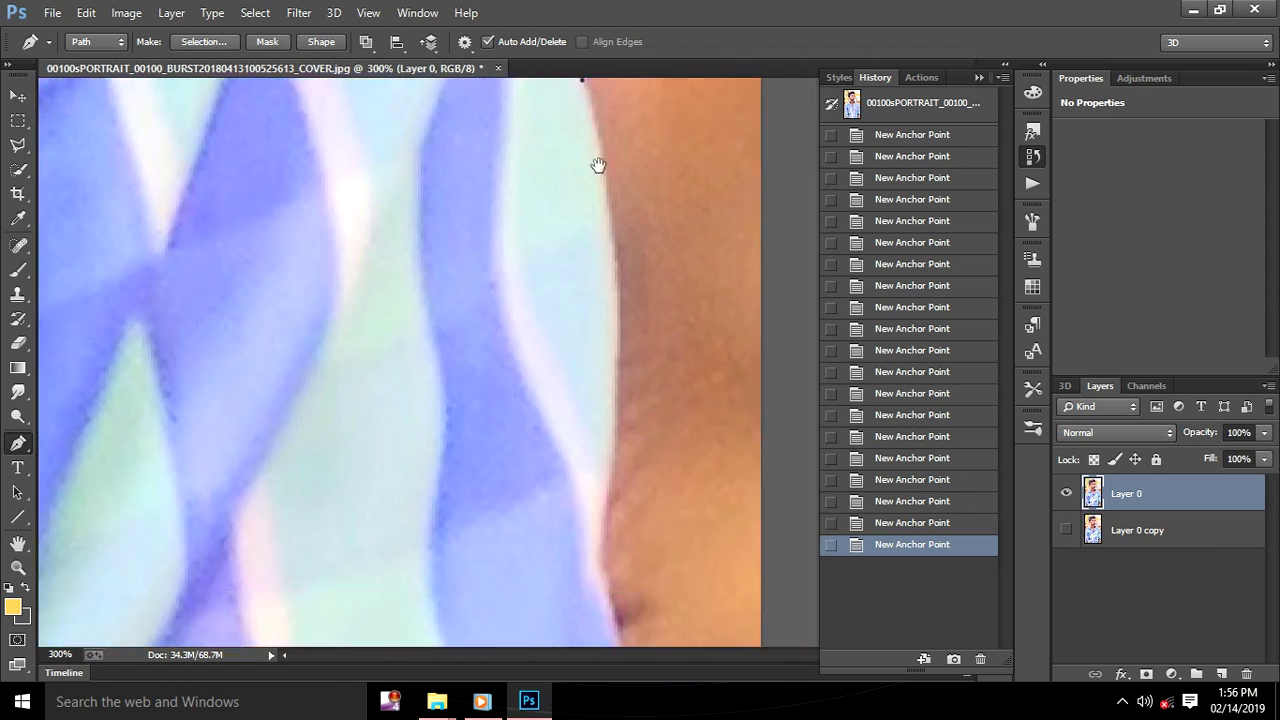
click(606, 548)
drag(627, 598, 589, 134)
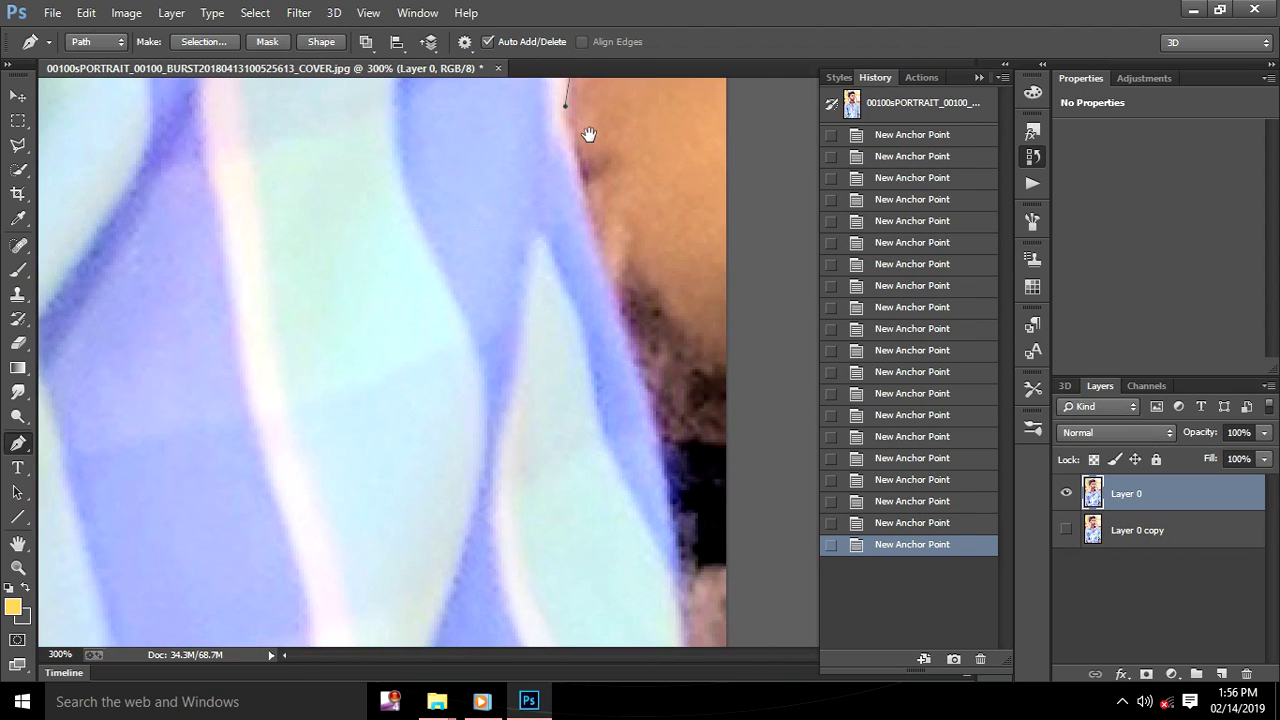
click(665, 444)
drag(686, 563, 660, 256)
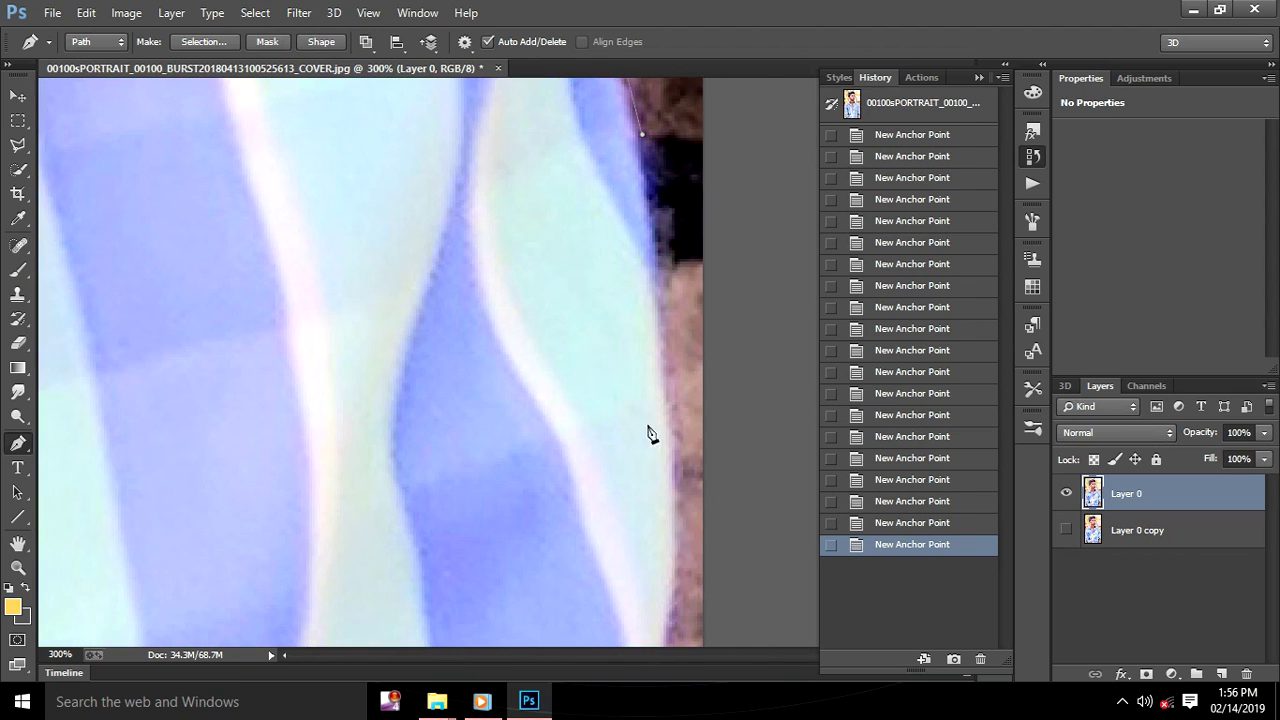
click(670, 578)
drag(670, 590, 682, 145)
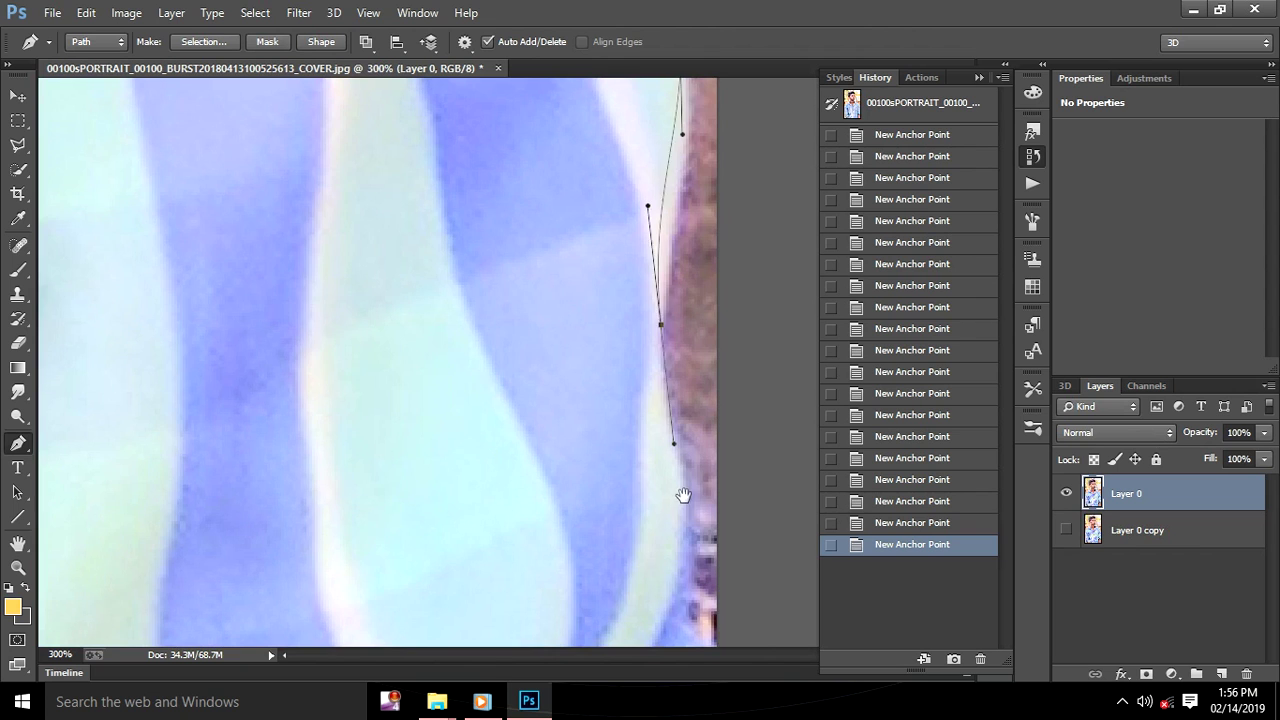
click(683, 488)
drag(683, 488, 694, 178)
click(691, 361)
Run anchors just outside the image's right edge and mark where sleeve meets arm
click(736, 545)
drag(694, 580, 665, 145)
click(755, 472)
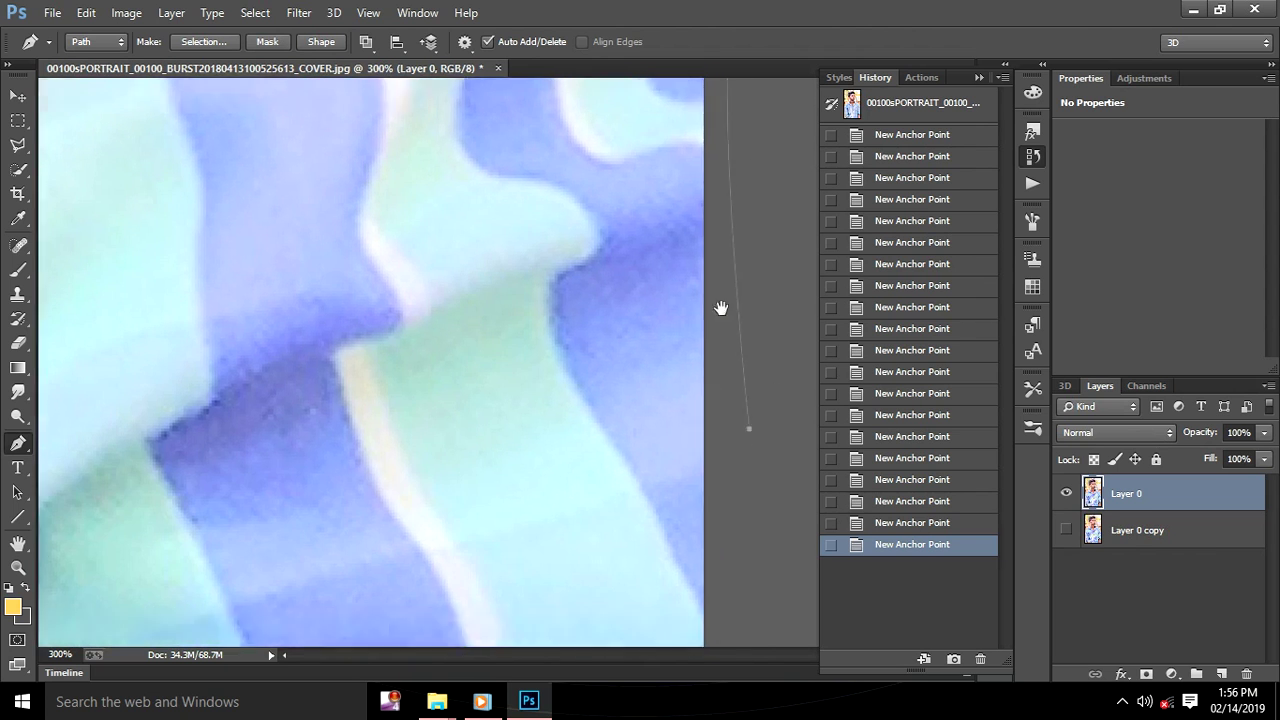
drag(723, 303, 681, 8)
click(706, 418)
key(ctrl+minus)
key(ctrl+minus)
key(ctrl+minus)
key(ctrl+minus)
key(ctrl+minus)
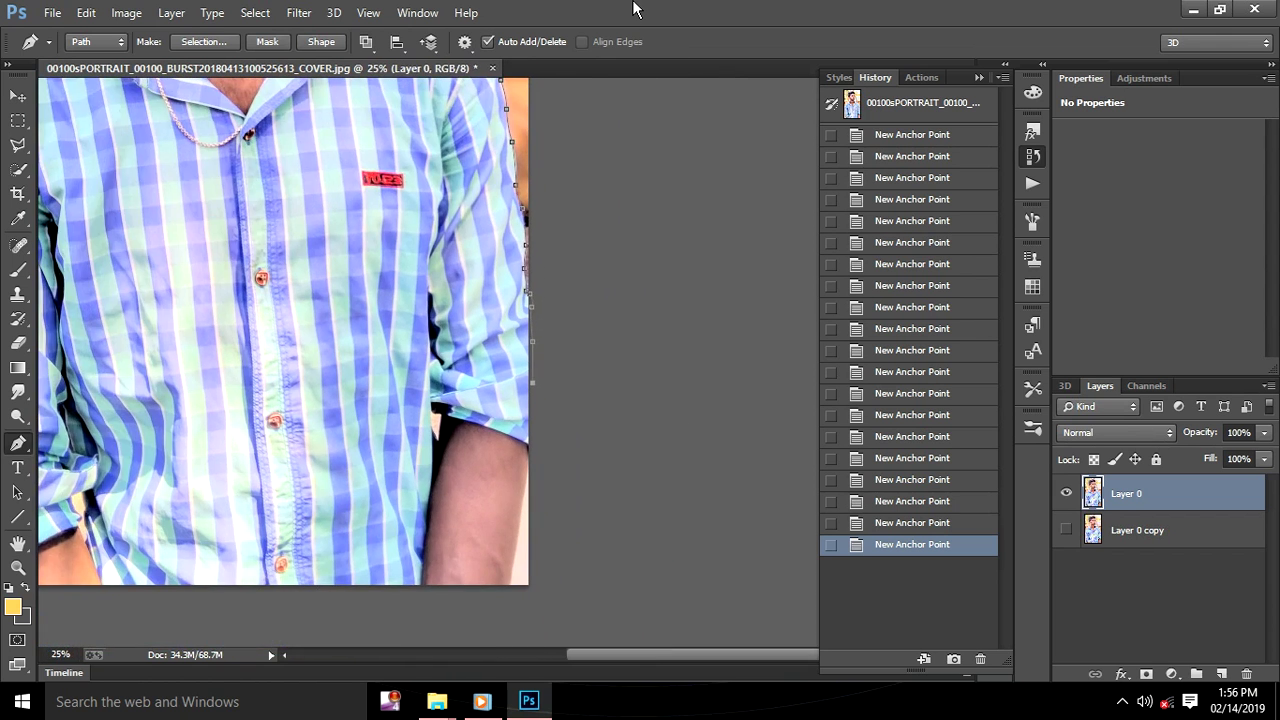
key(ctrl+plus)
key(ctrl+plus)
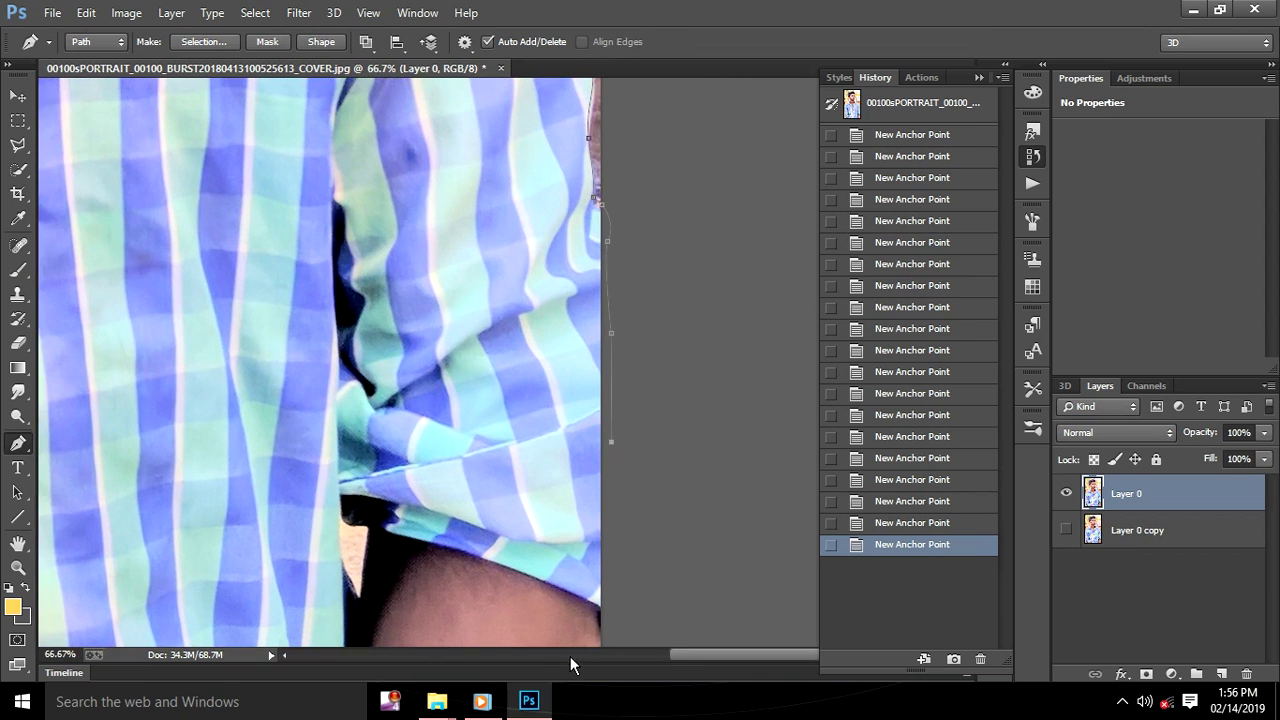
drag(502, 345, 481, 274)
click(532, 272)
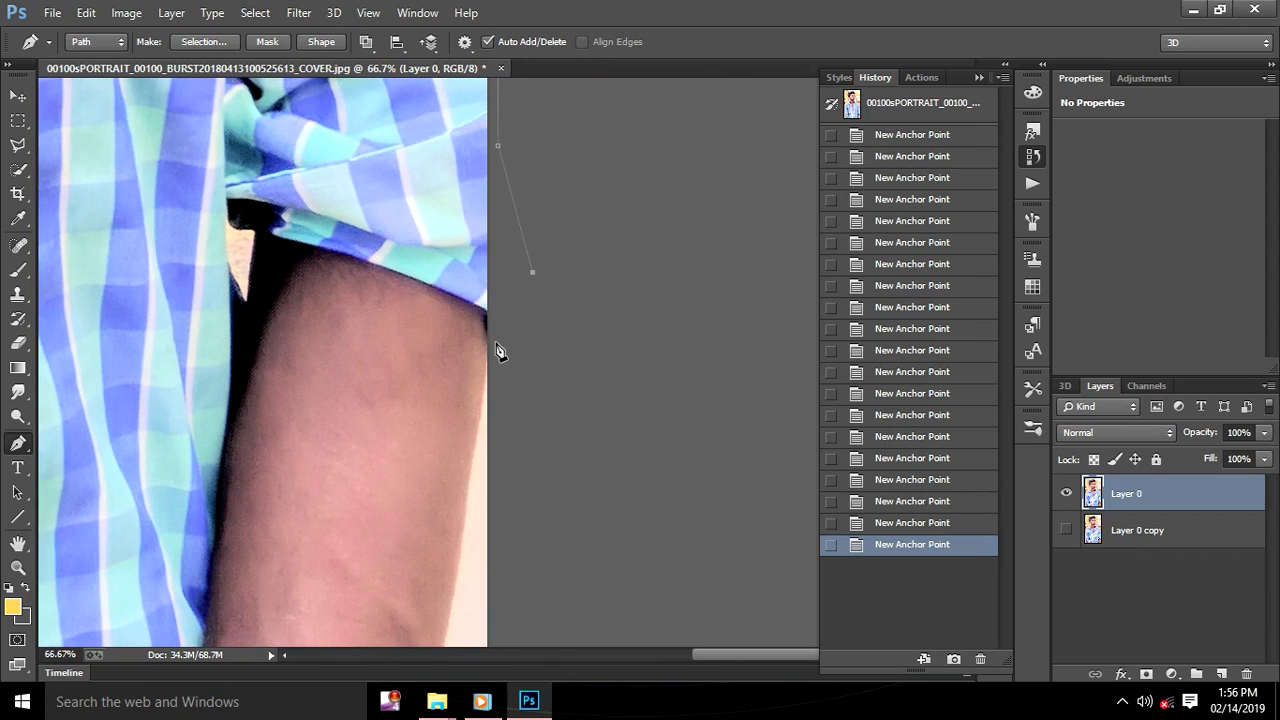
Trace the arm edge down to the image's bottom edge
scroll(551, 360, up, 2)
scroll(549, 362, up, 1)
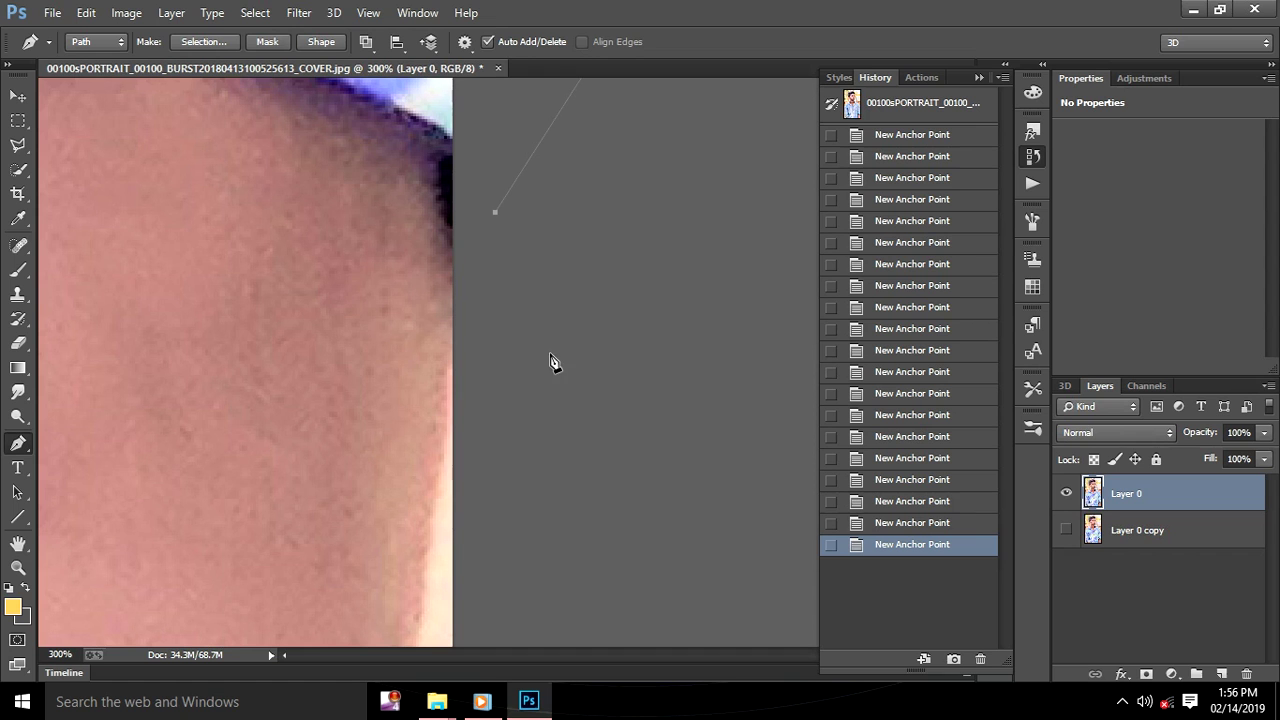
drag(464, 249, 462, 266)
drag(440, 507, 546, 222)
mouse_move(500, 416)
mouse_down()
mouse_move(608, 109)
mouse_move(585, 388)
mouse_up()
mouse_move(573, 167)
mouse_down()
mouse_move(643, 153)
mouse_move(627, 537)
mouse_up()
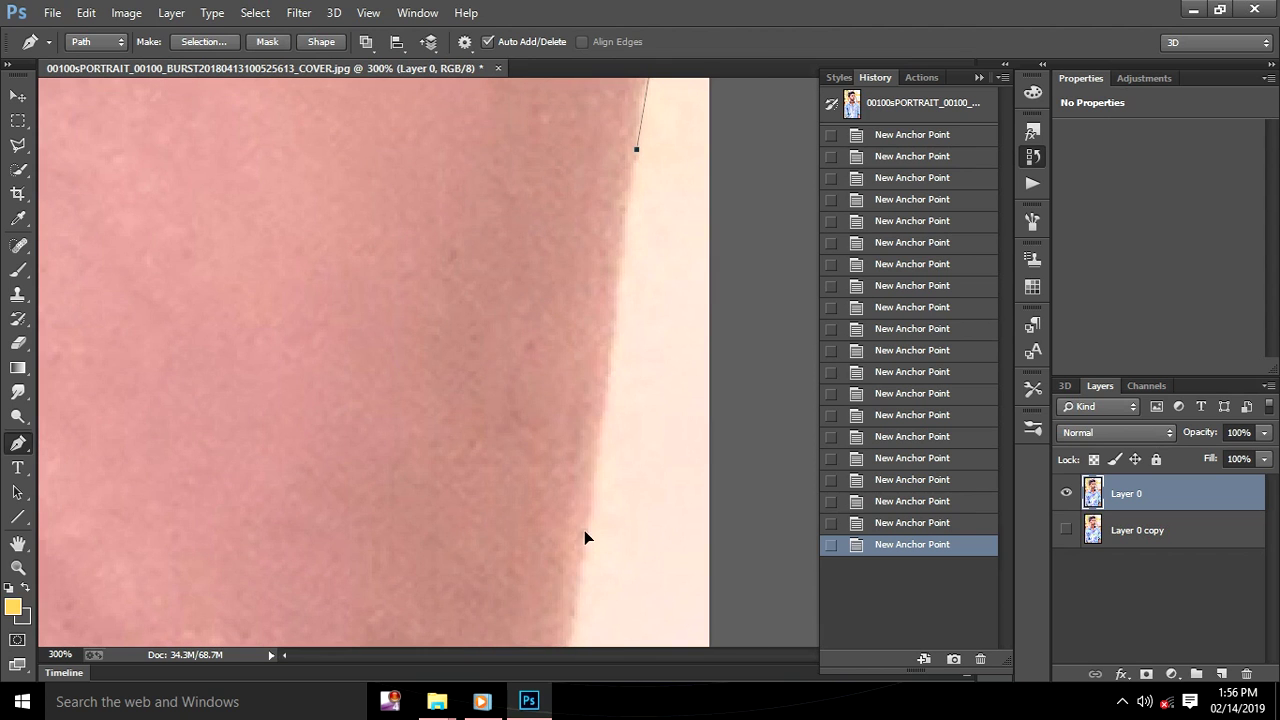
click(591, 495)
drag(591, 495, 651, 263)
drag(615, 513, 621, 394)
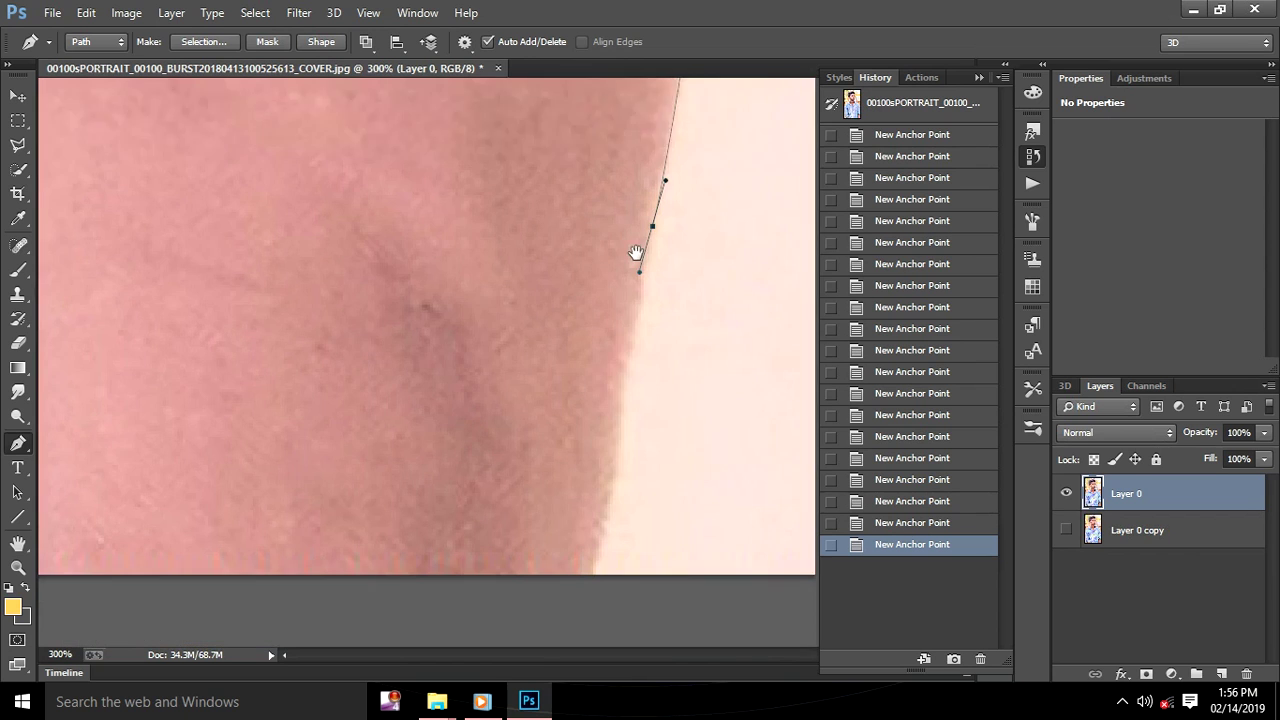
click(604, 504)
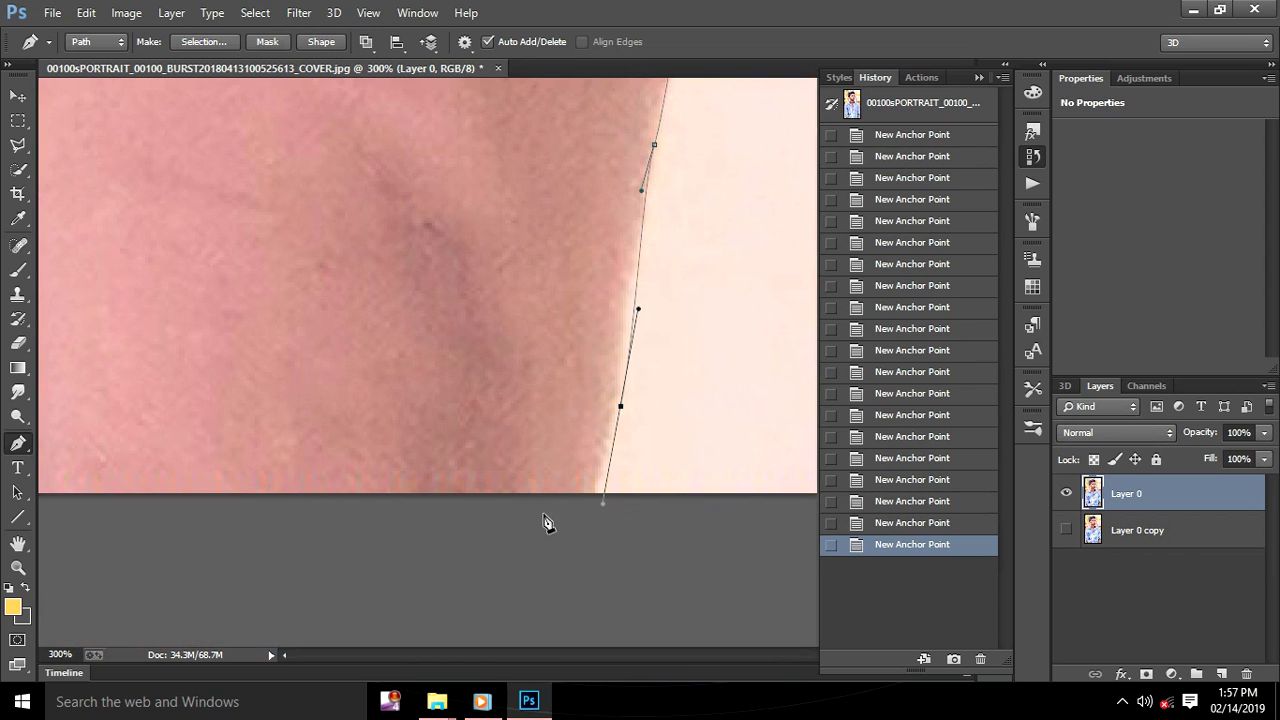
Follow the bottom edge back to the starting anchor and close the path
drag(286, 508, 801, 547)
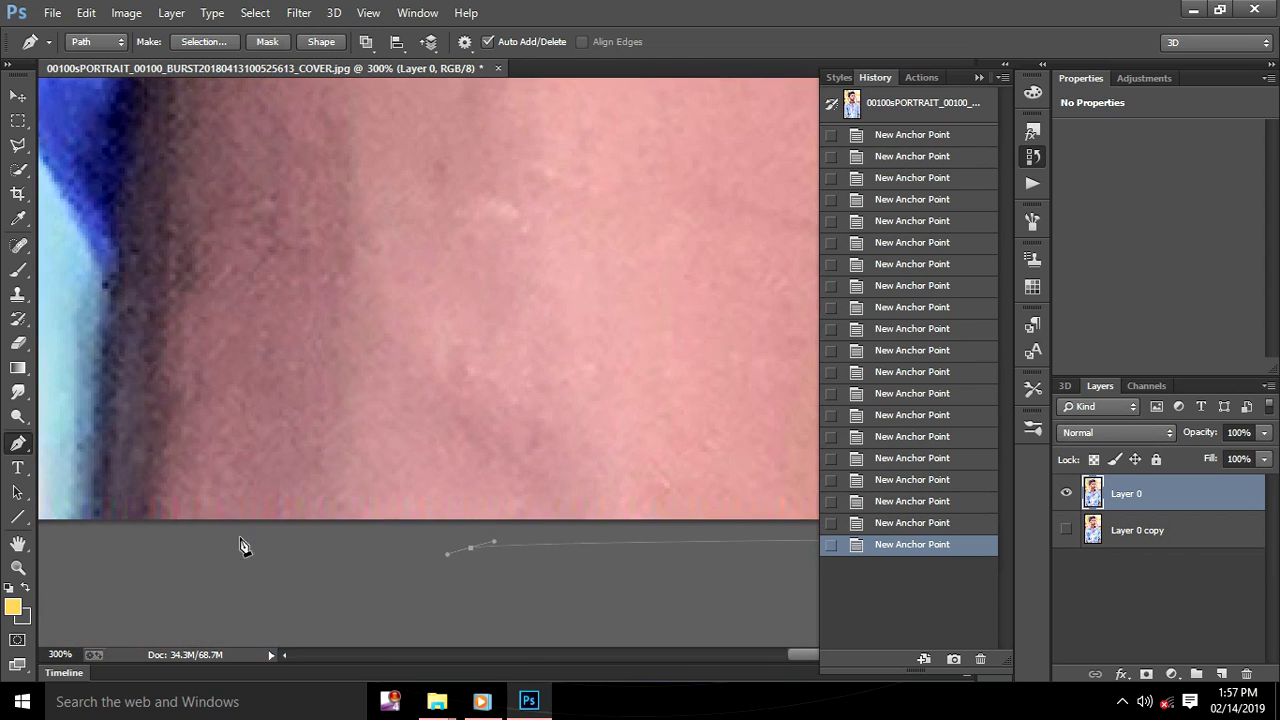
drag(243, 543, 594, 423)
scroll(614, 254, down, 1)
scroll(614, 223, down, 1)
scroll(611, 208, down, 2)
scroll(614, 166, down, 1)
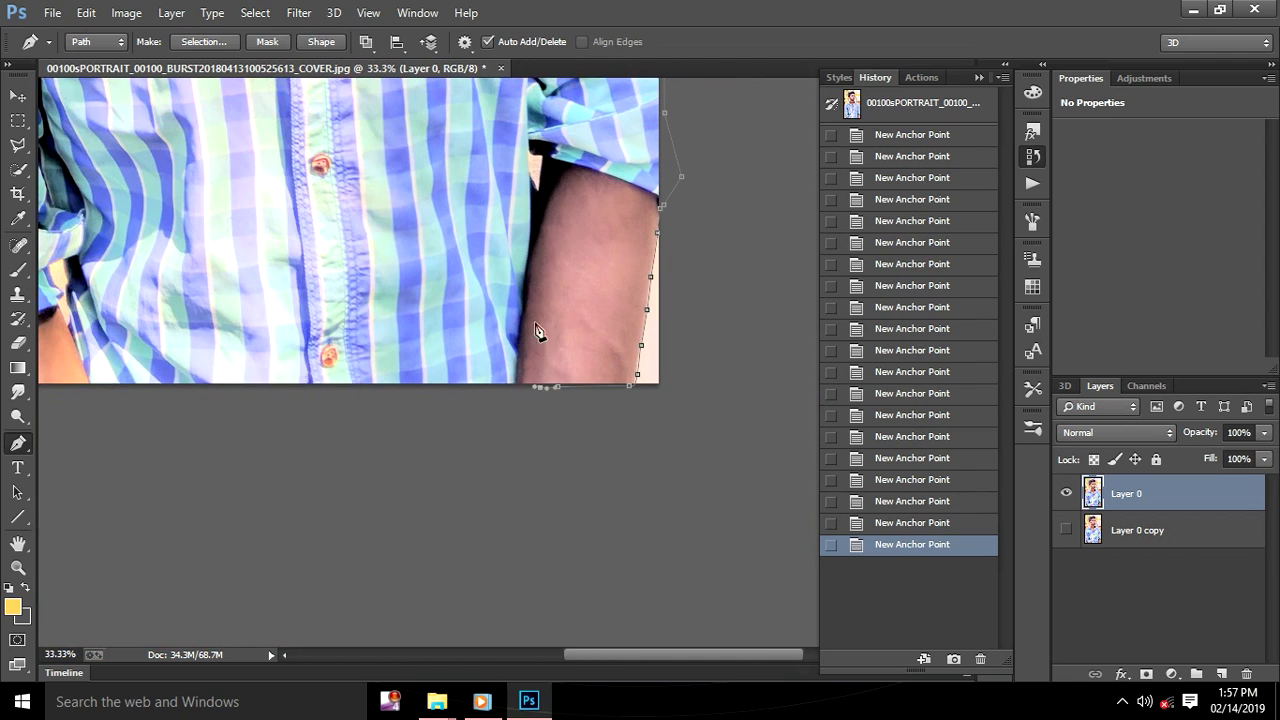
drag(191, 423, 572, 483)
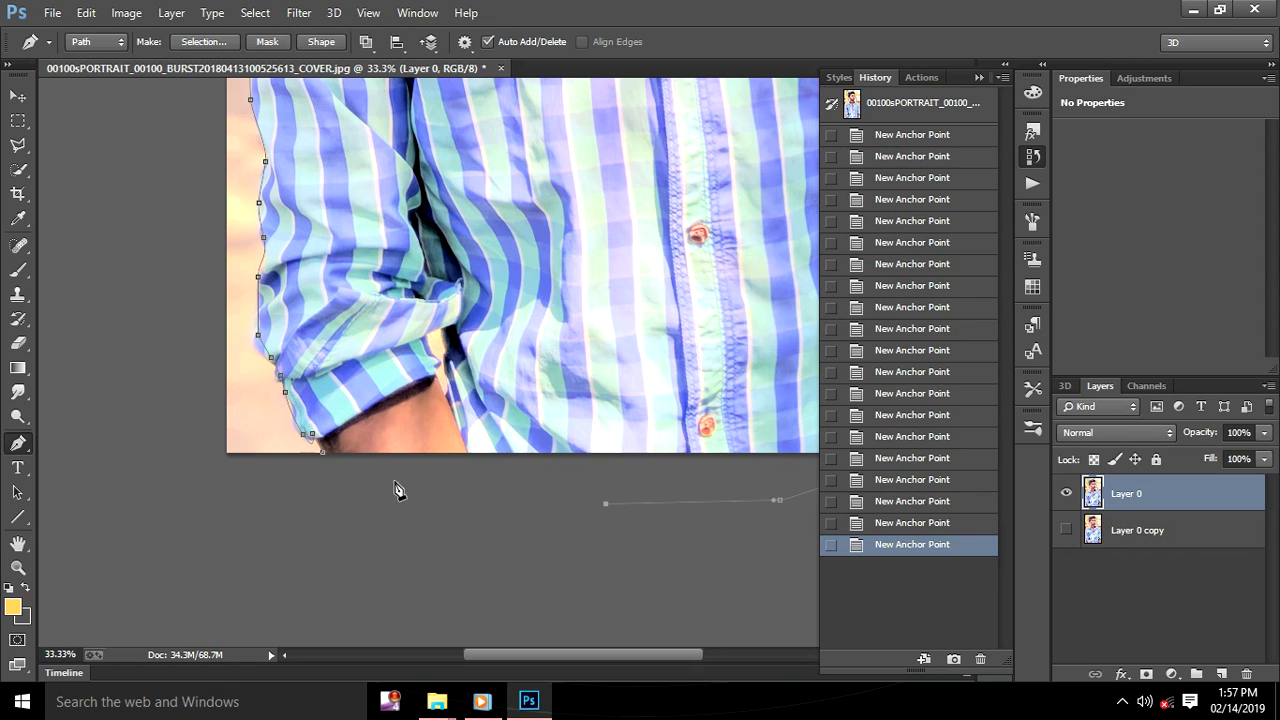
click(322, 452)
right_click(486, 282)
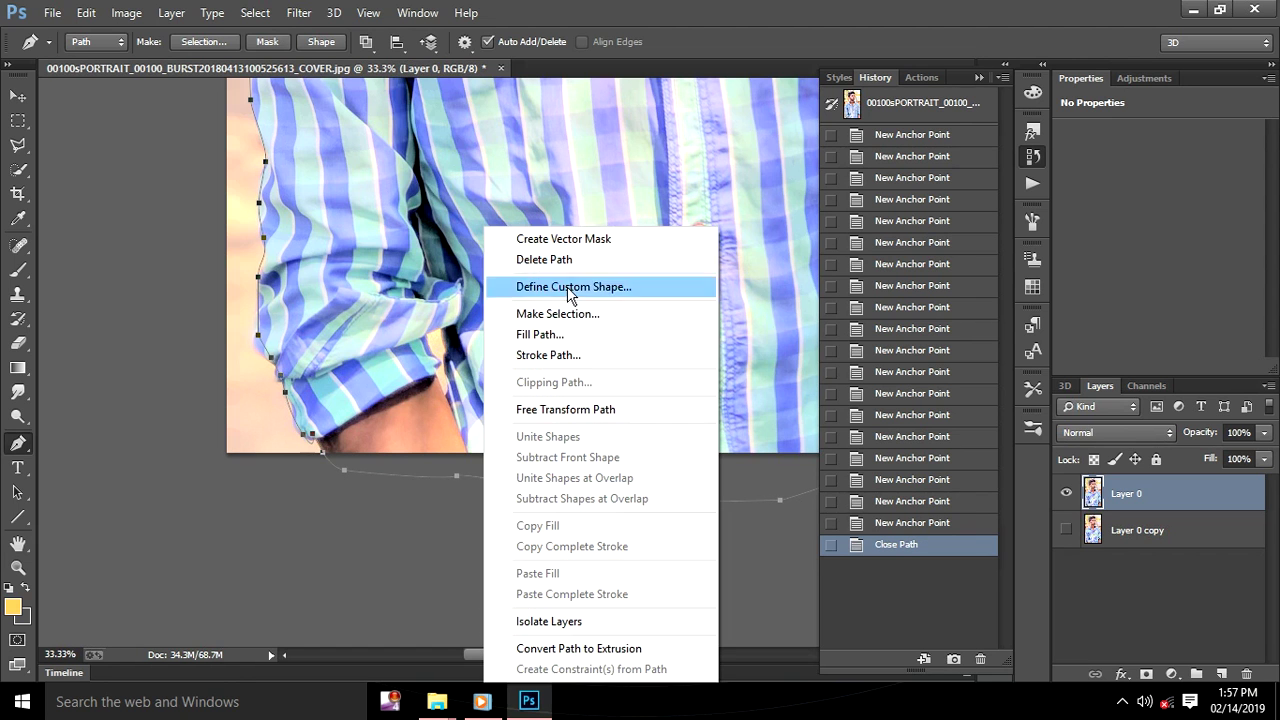
Convert the closed pen path into a selection
click(560, 314)
click(737, 198)
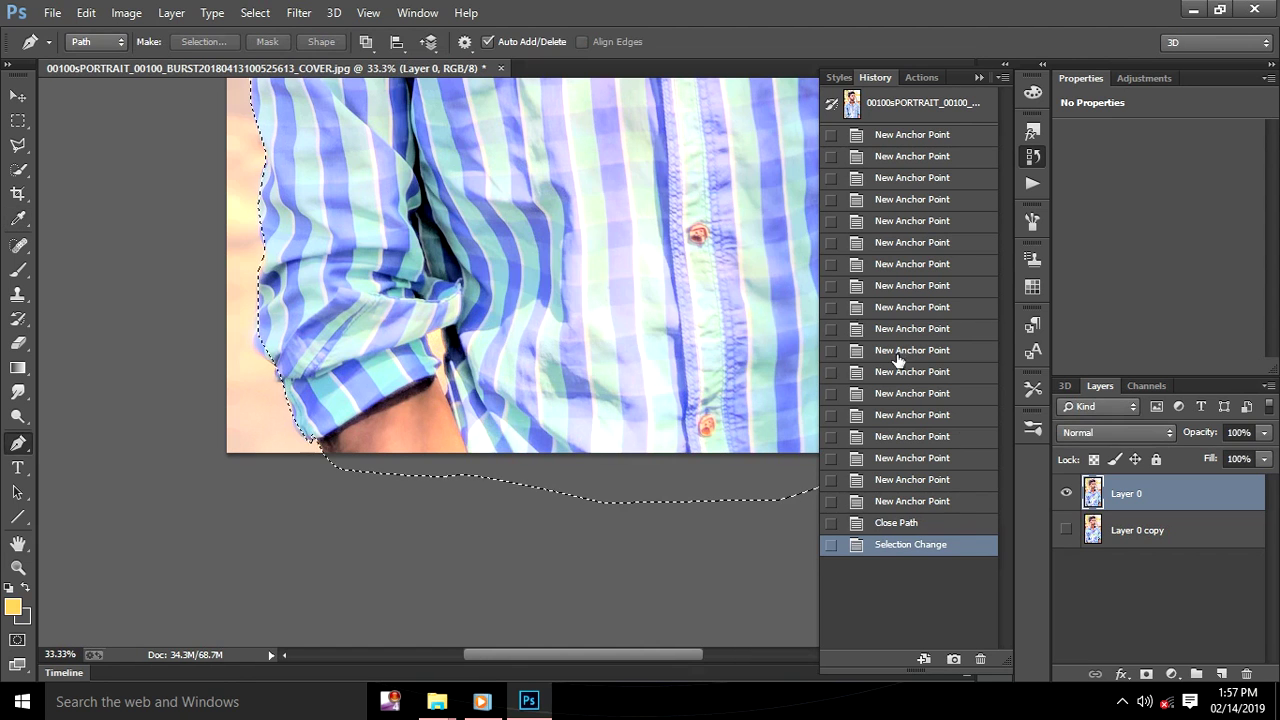
alt+scroll(648, 138, down, 2)
alt+scroll(645, 133, down, 1)
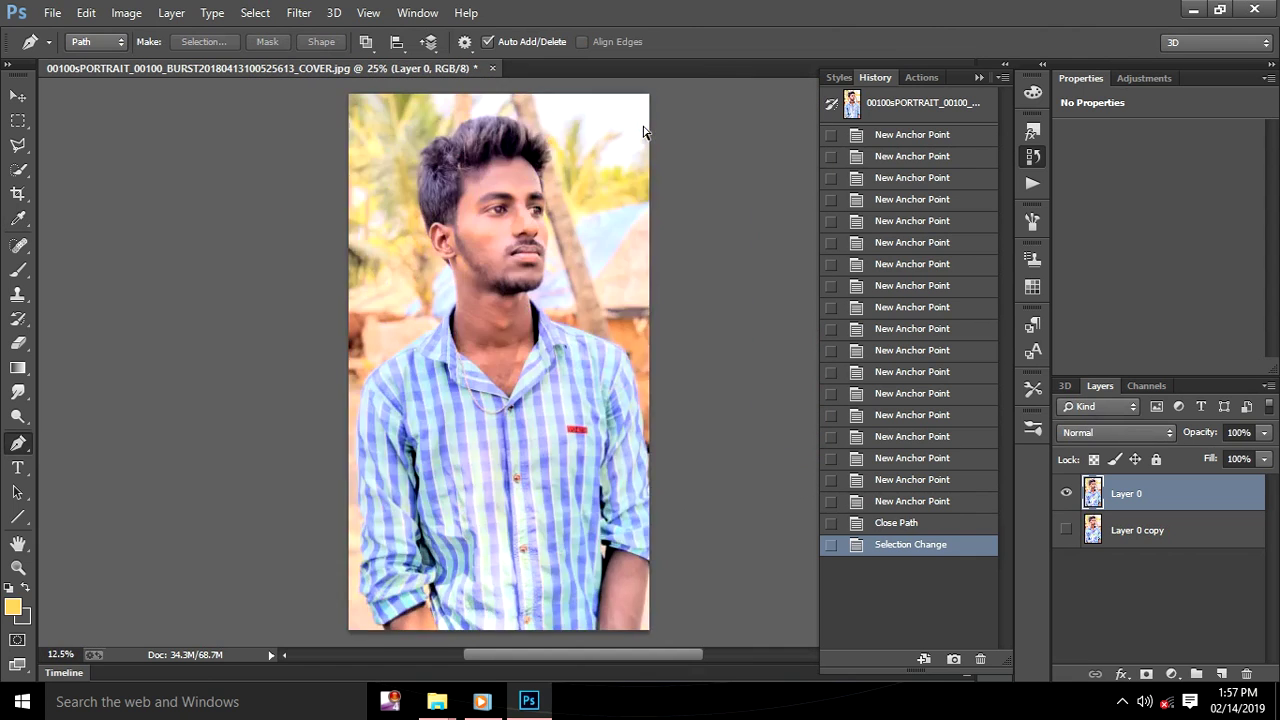
alt+scroll(643, 140, down, 1)
right_click(497, 312)
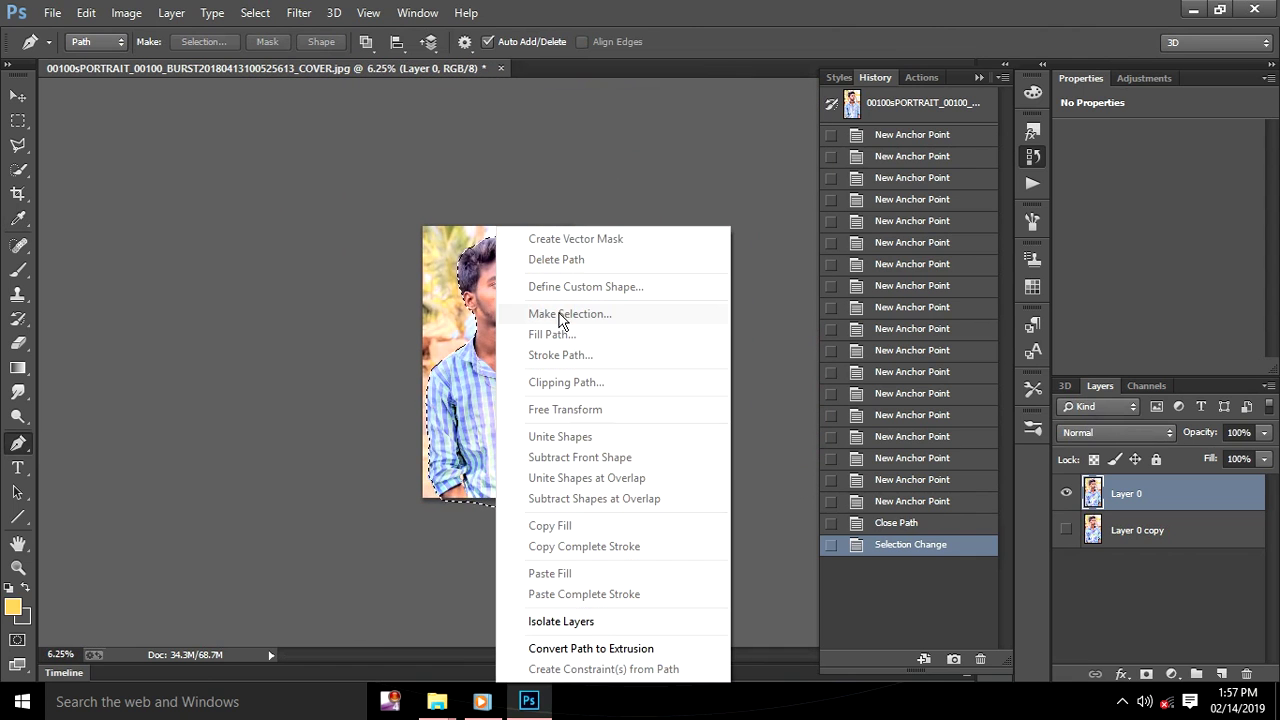
click(20, 175)
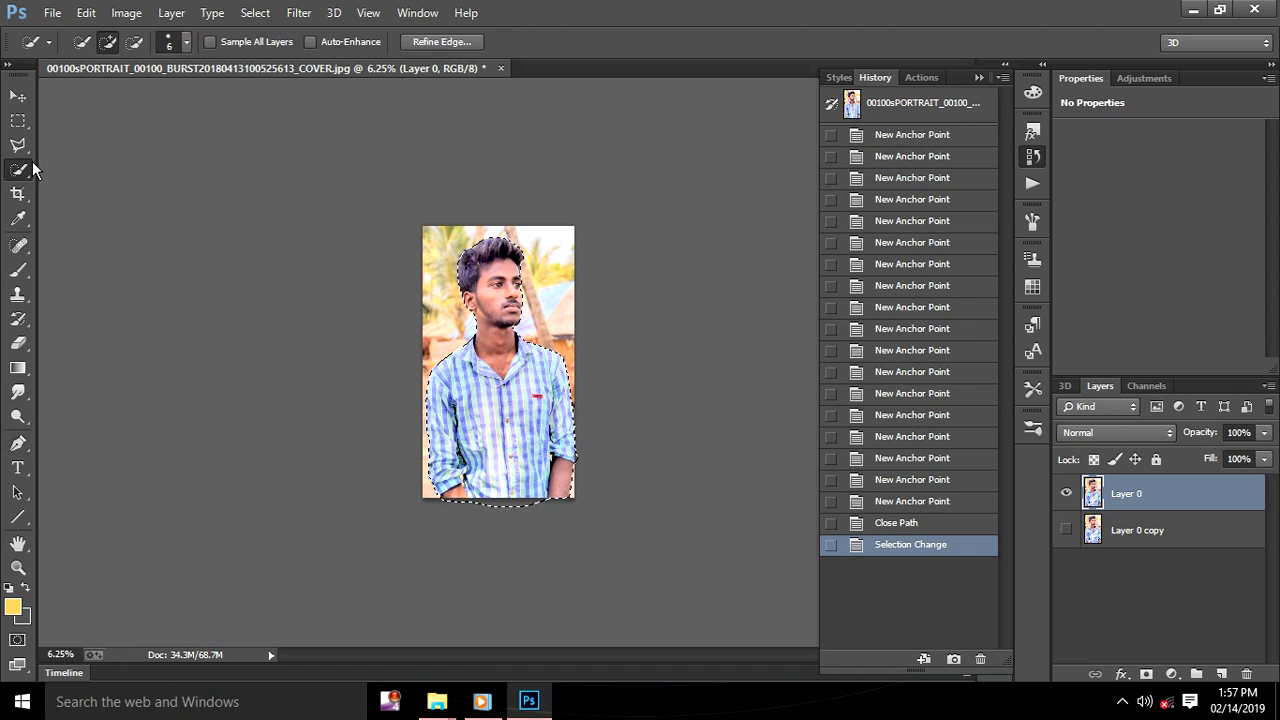
Invert the selection and cut away the background around the man
right_click(460, 283)
click(520, 318)
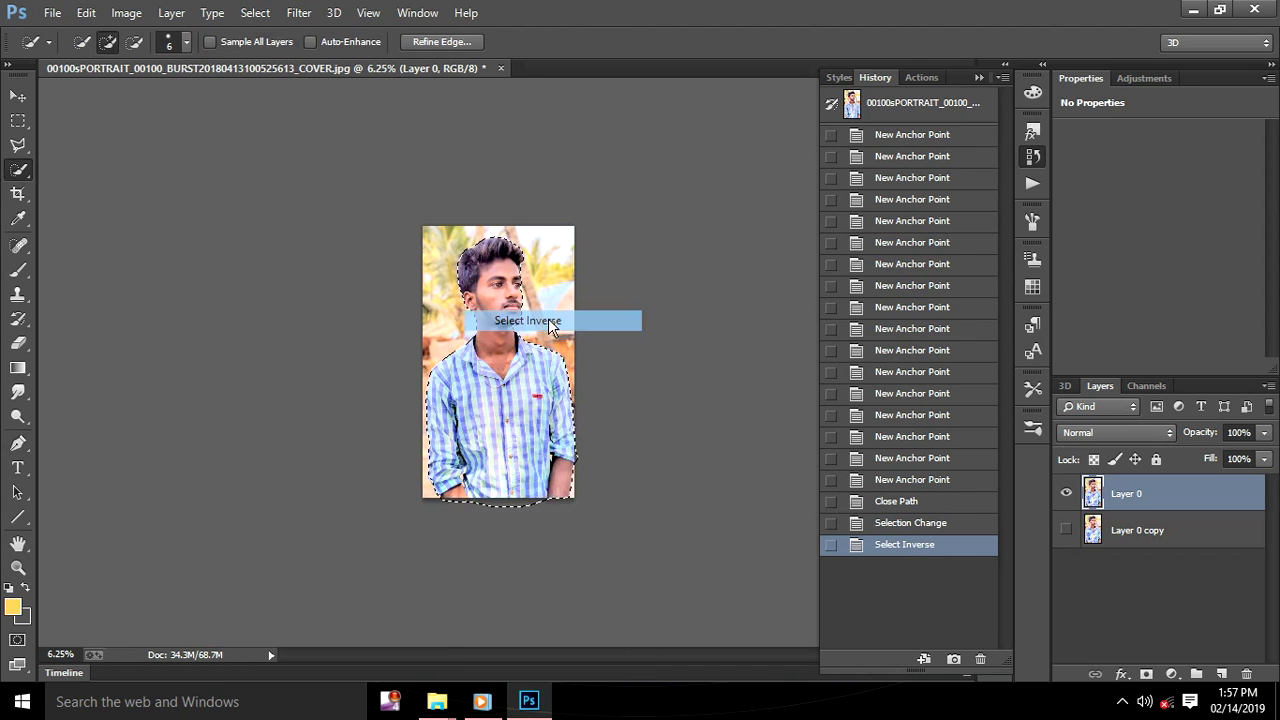
key(ctrl+plus)
key(ctrl+plus)
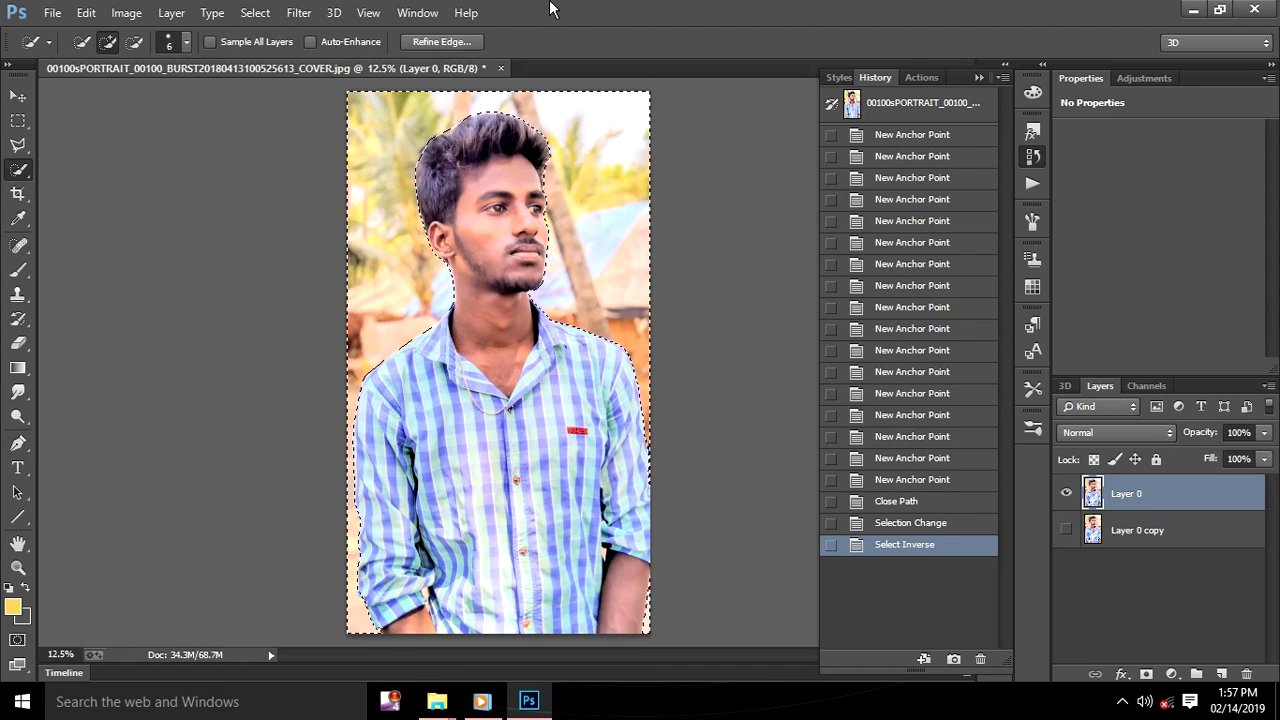
key(ctrl+x)
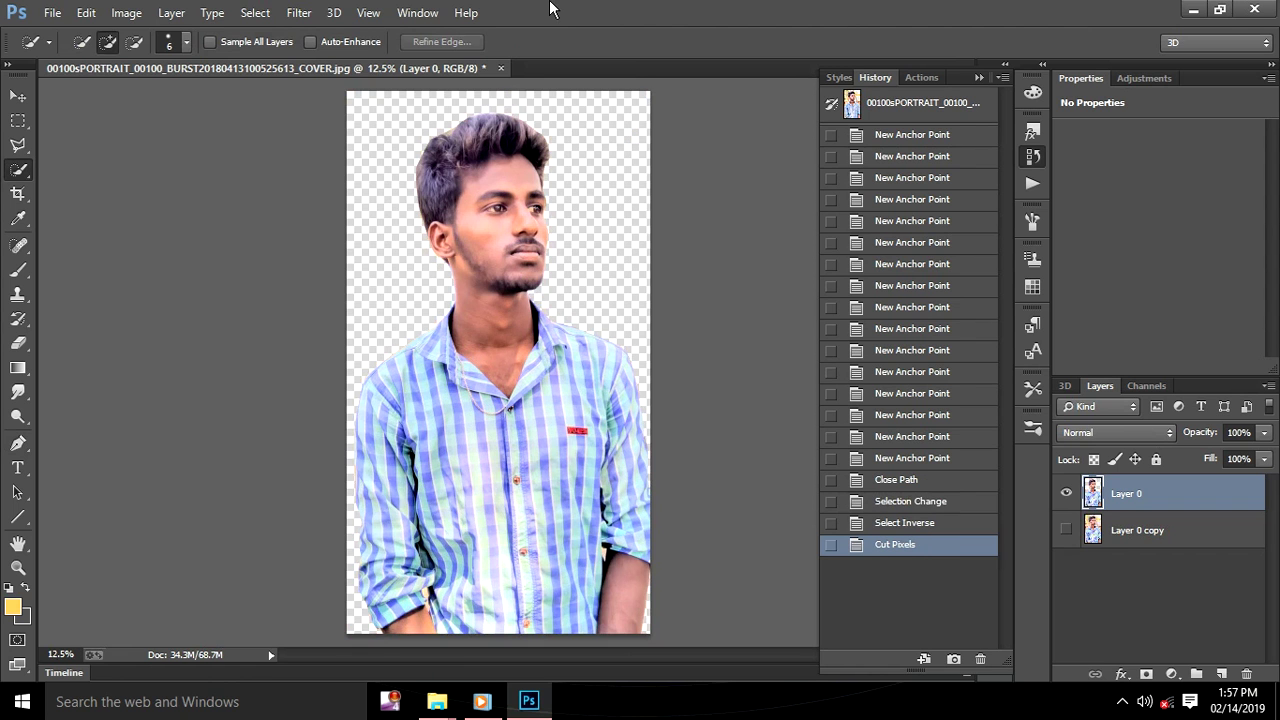
click(52, 12)
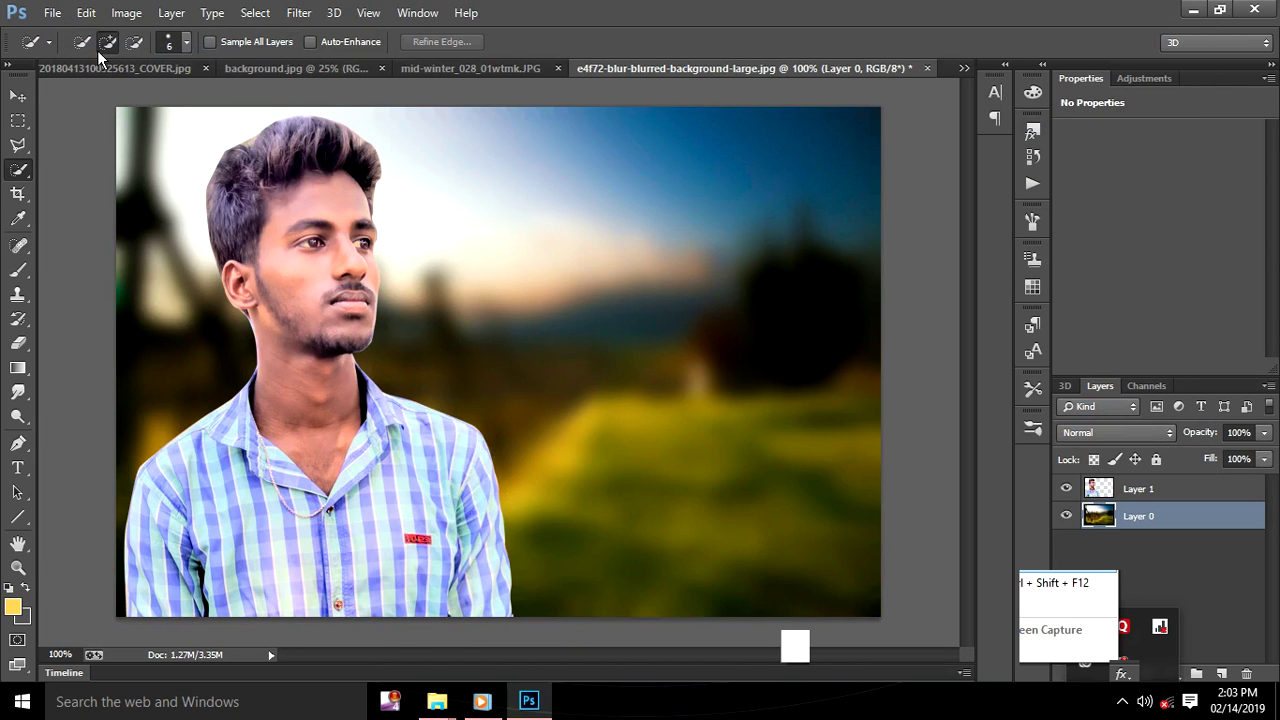
Open 5tpGvKh.jpg and drag the light image into the composite
click(52, 12)
click(62, 47)
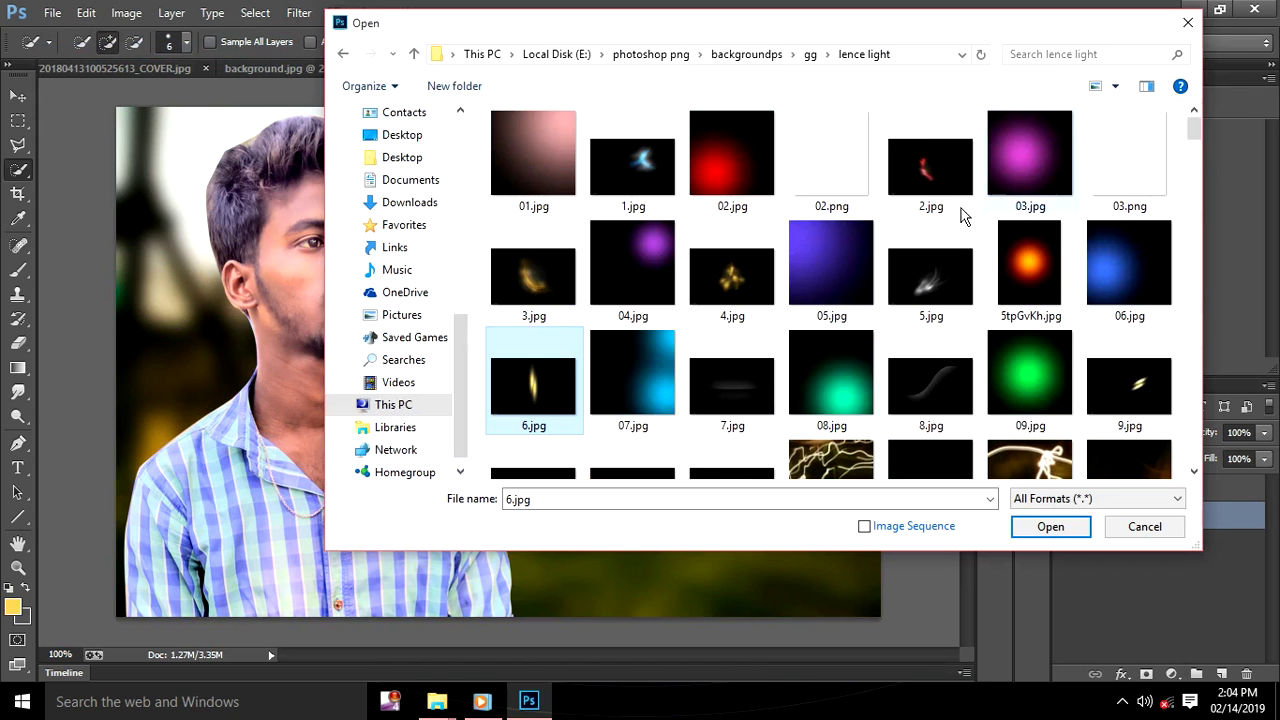
click(1030, 265)
click(1050, 526)
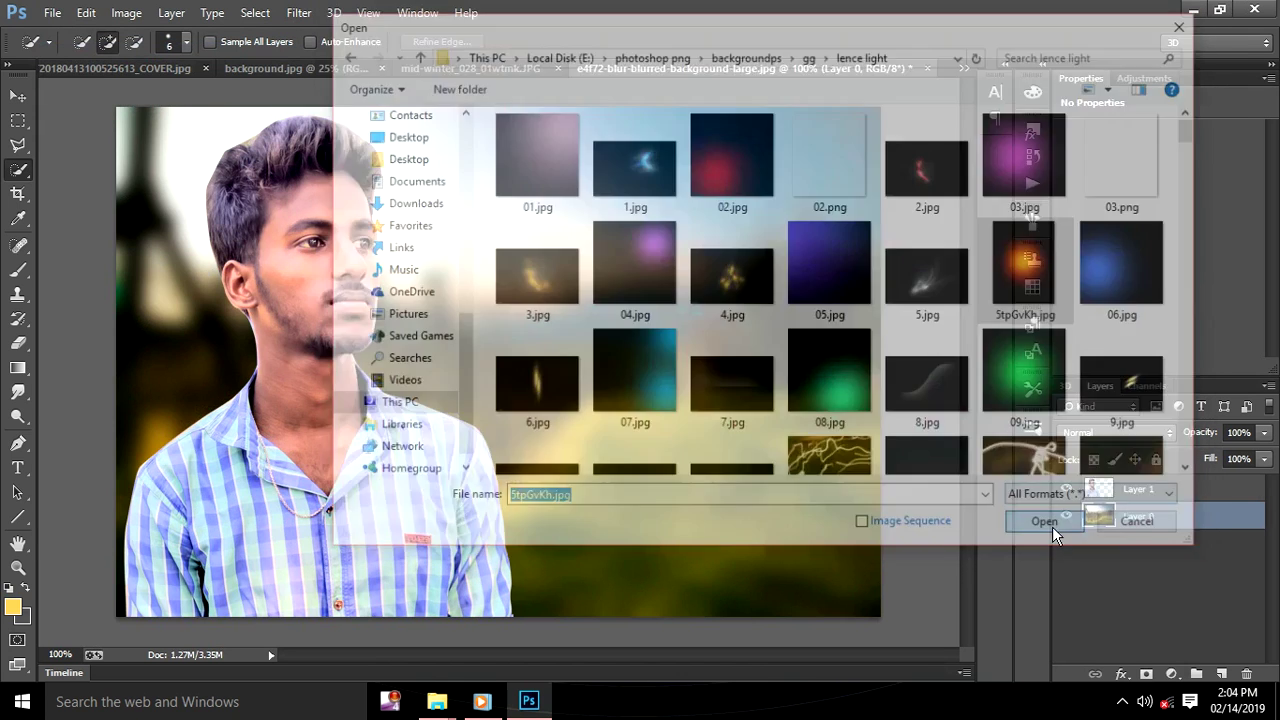
mouse_move(329, 157)
mouse_down()
mouse_move(678, 80)
mouse_move(404, 247)
mouse_up()
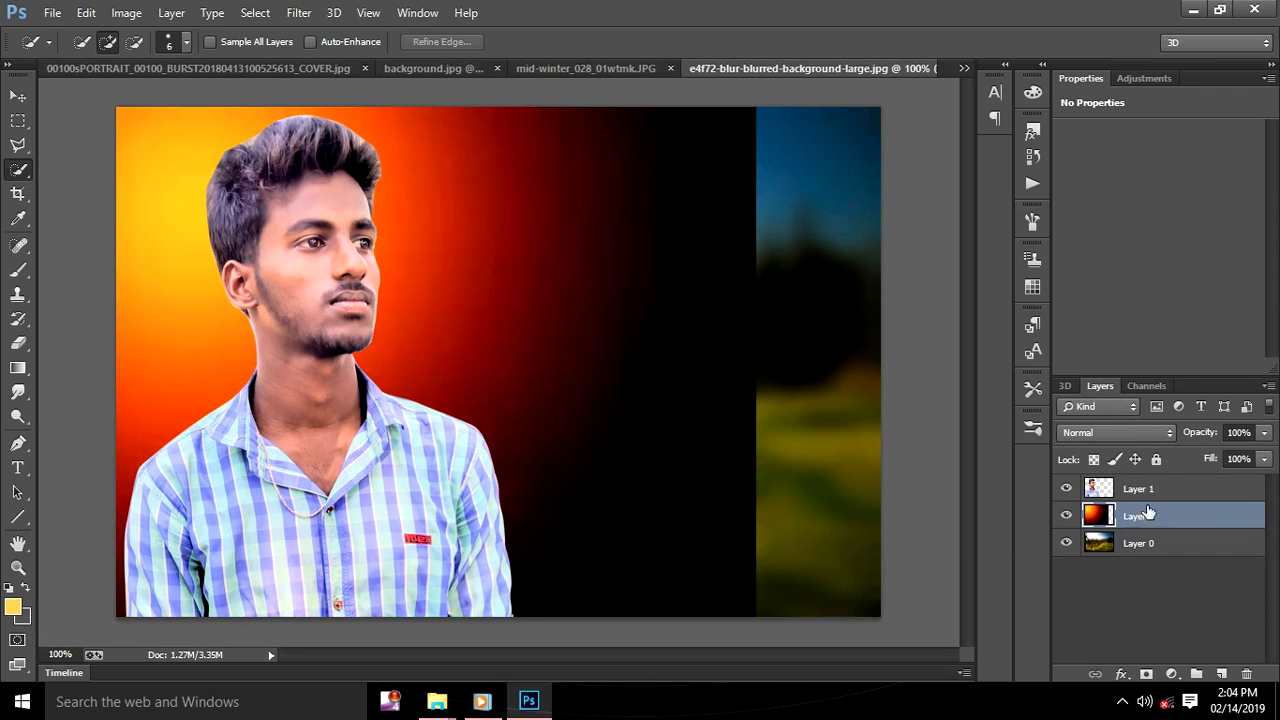
Set the glow layer to Screen, stack it above Layer 1, and position it
click(1115, 432)
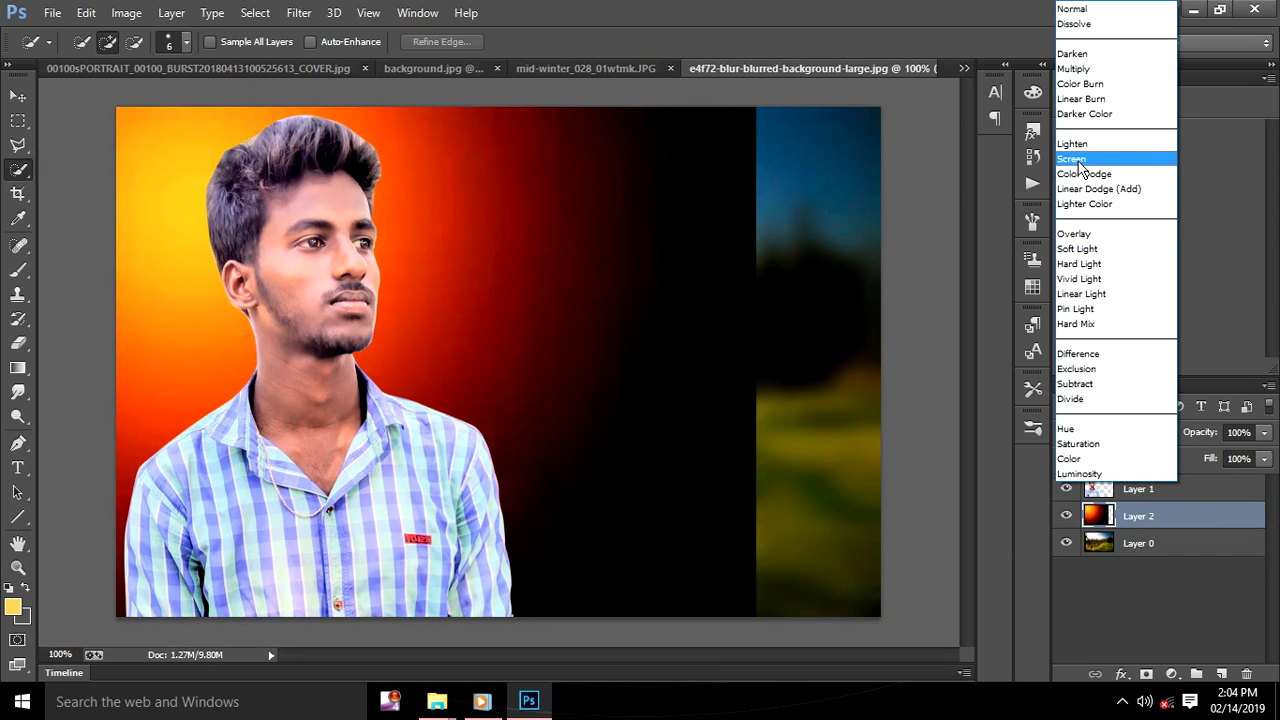
click(1070, 158)
mouse_move(540, 322)
mouse_down()
mouse_move(380, 303)
mouse_move(493, 278)
mouse_move(409, 240)
mouse_up()
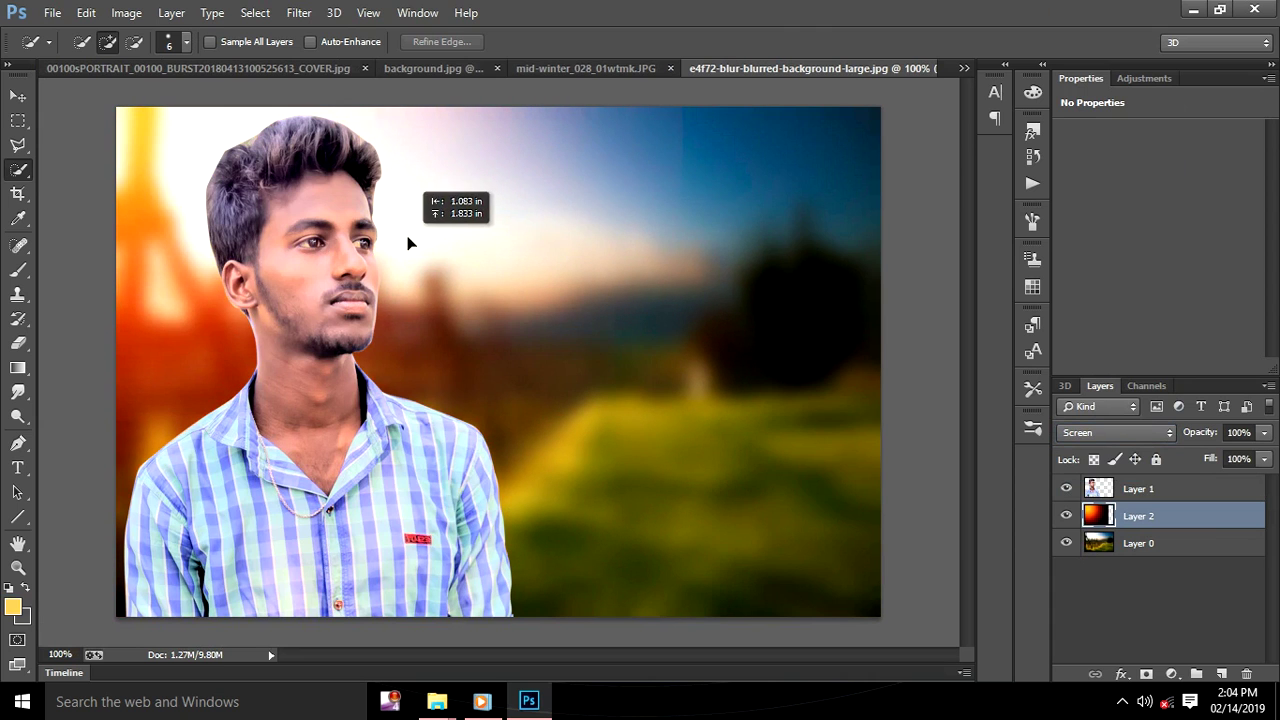
double_click(1147, 512)
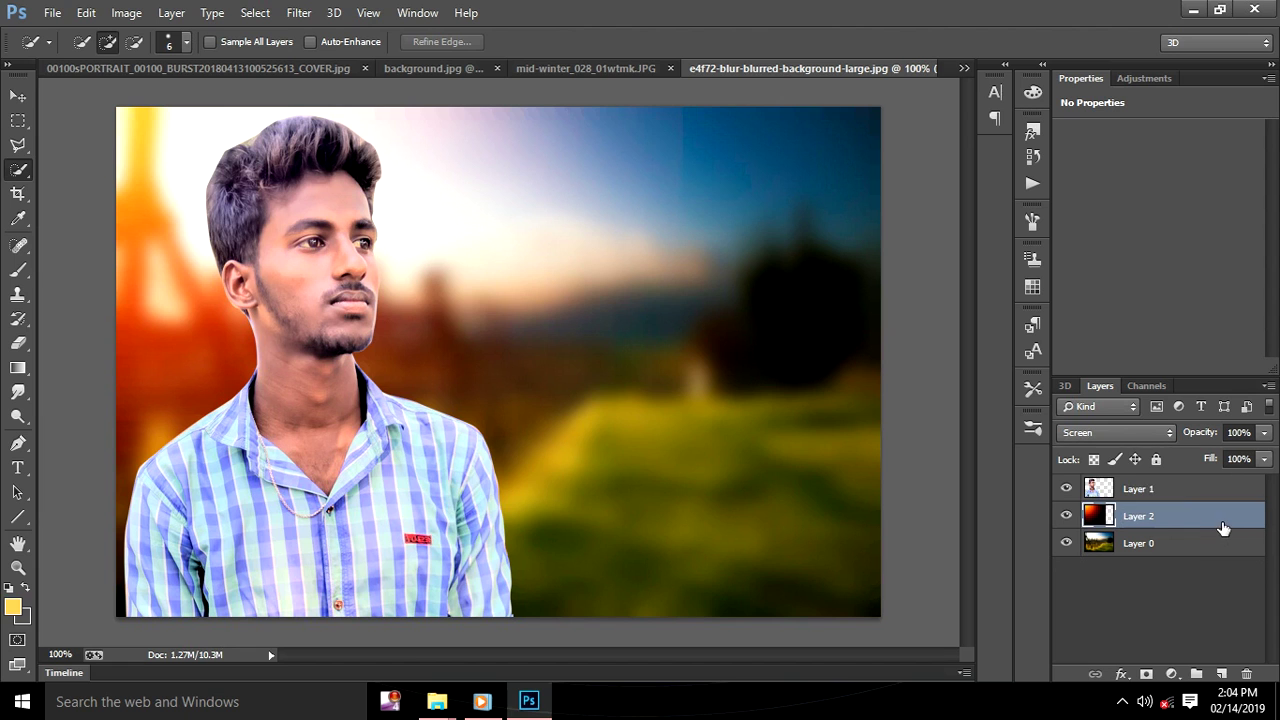
drag(1222, 530, 1215, 492)
drag(1215, 492, 1157, 486)
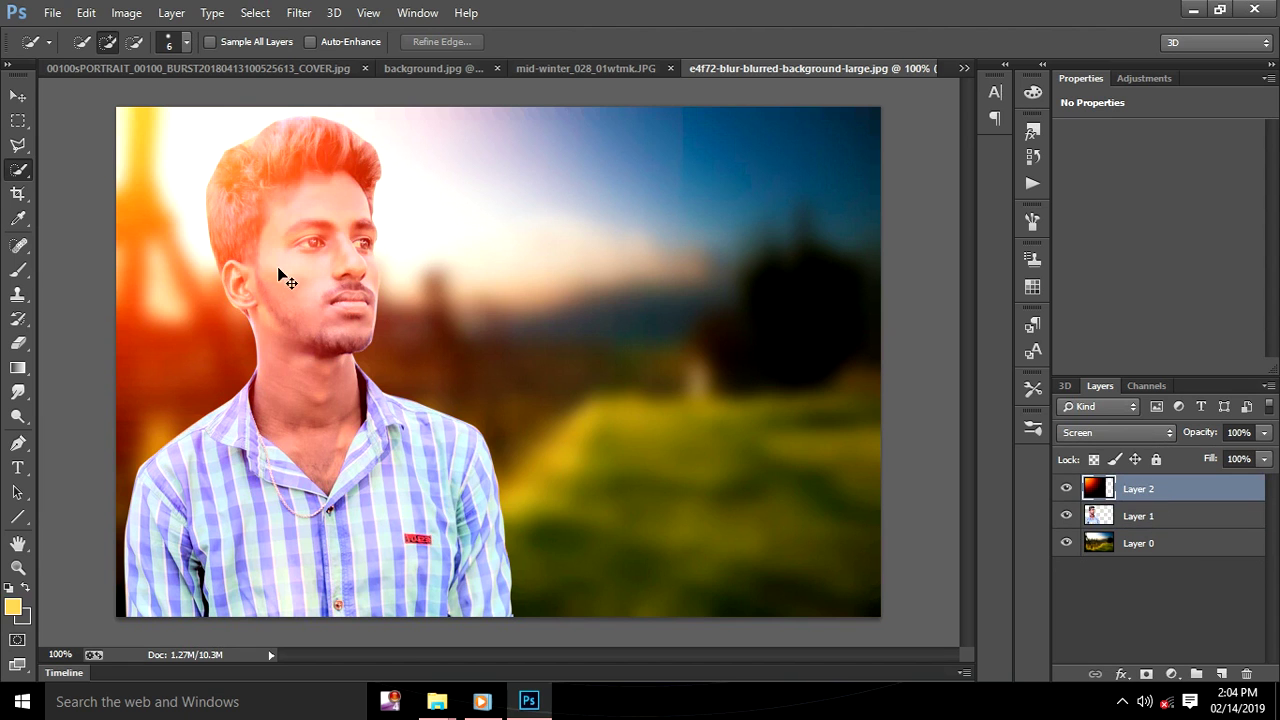
drag(284, 288, 183, 229)
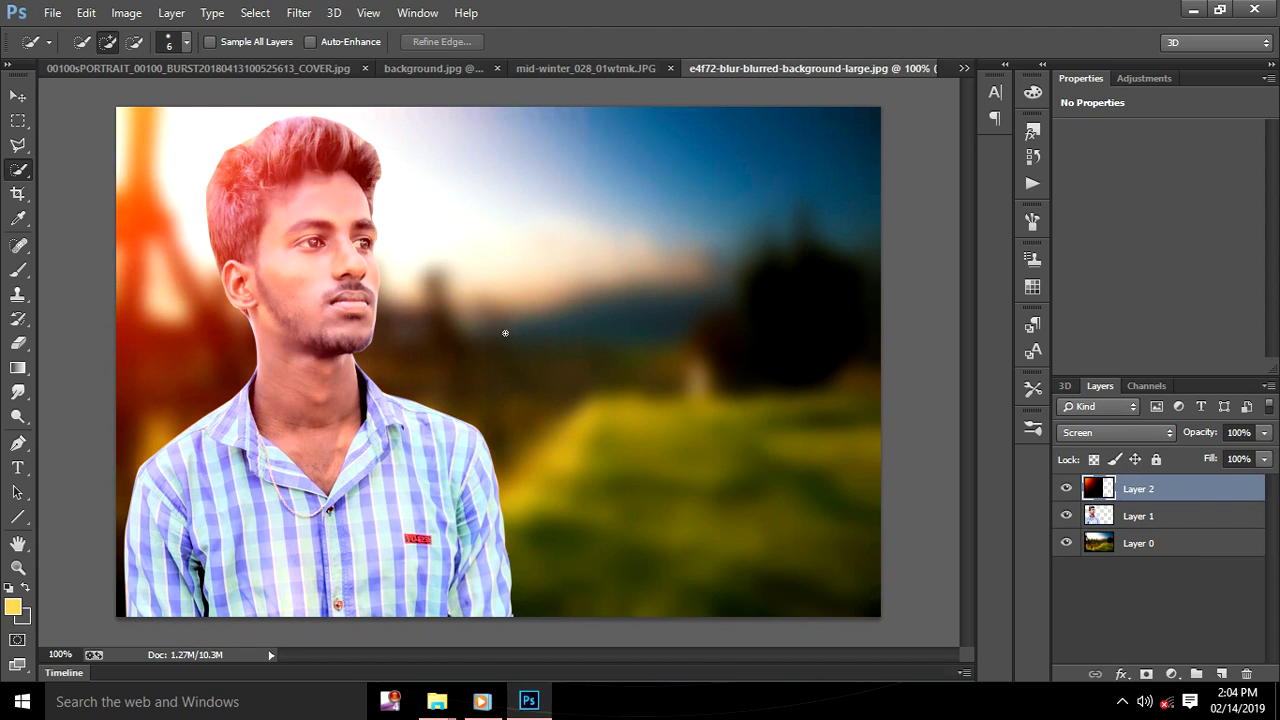
key(ctrl+minus)
key(ctrl+minus)
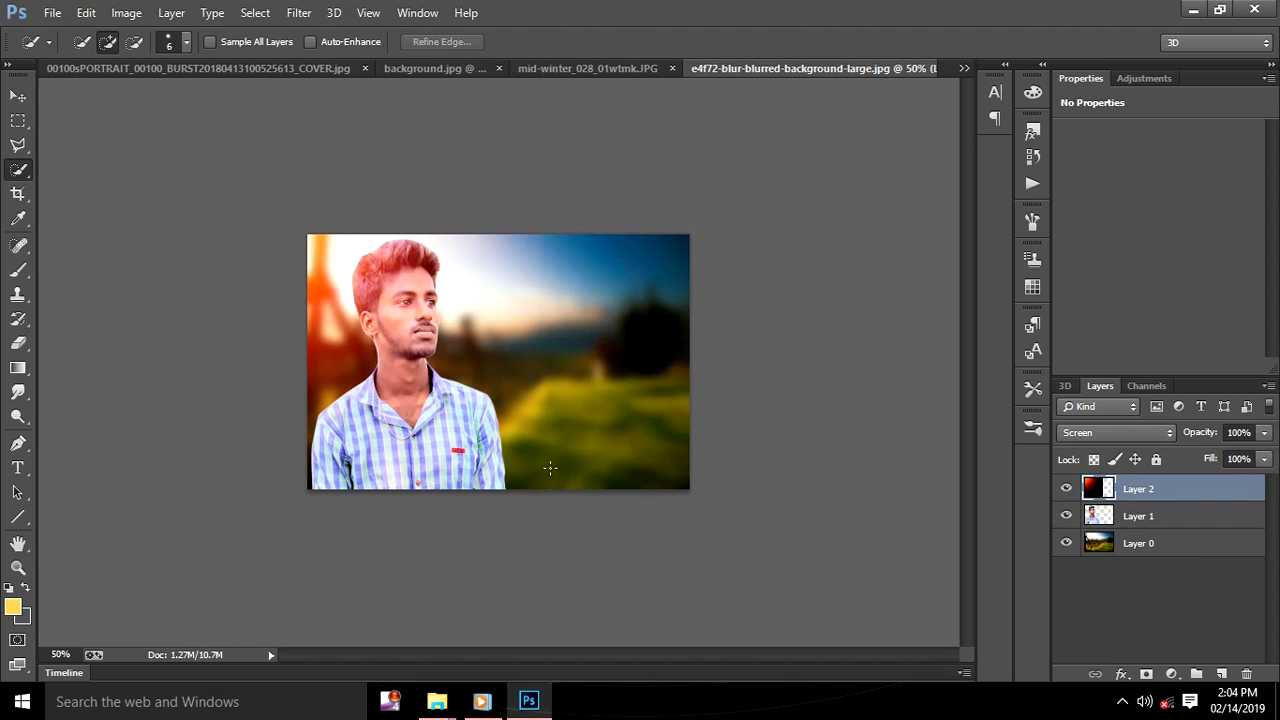
drag(324, 285, 321, 318)
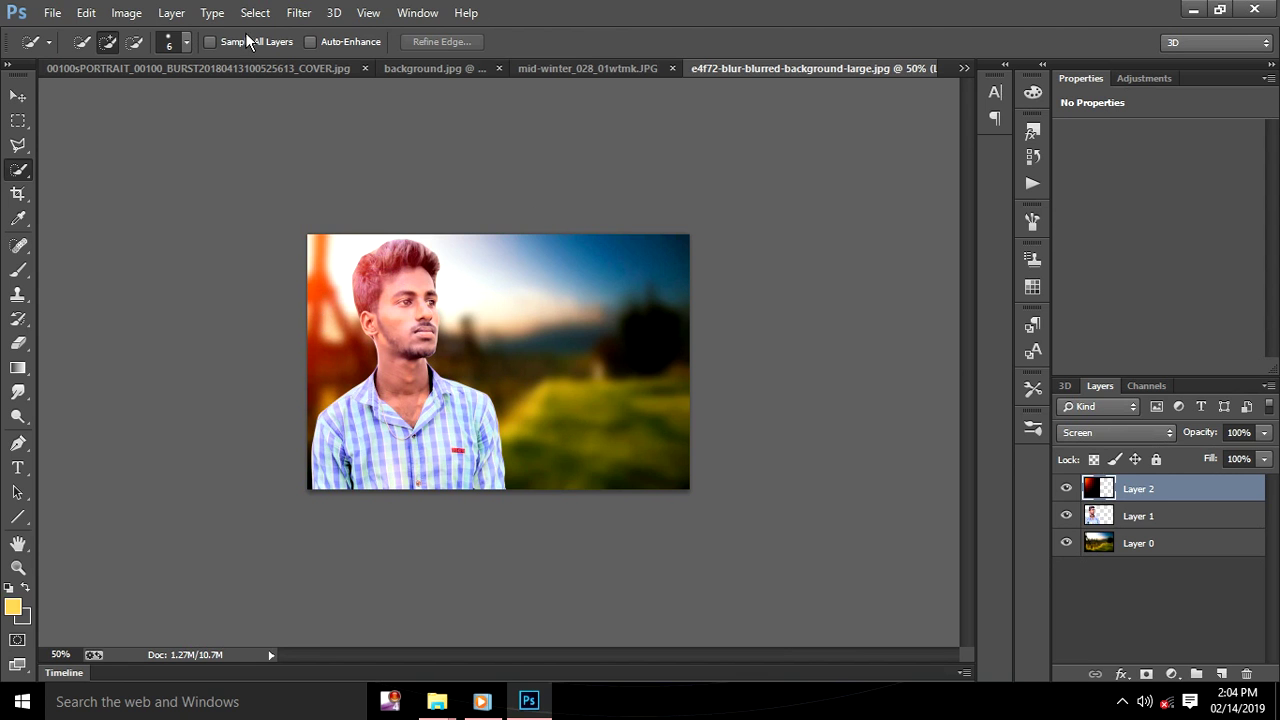
Cancel the Open dialog, then shift the man's layer slightly to the right
click(52, 12)
click(60, 48)
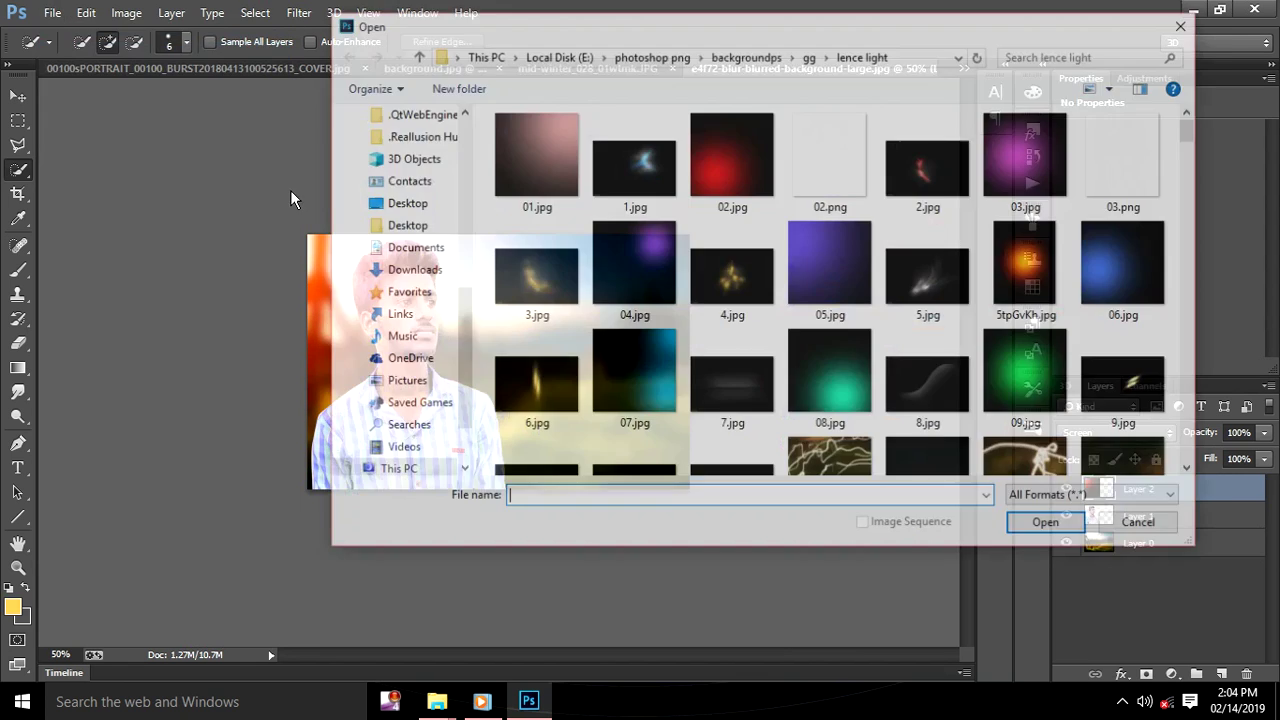
scroll(663, 369, down, 10)
scroll(703, 414, down, 5)
scroll(724, 412, down, 3)
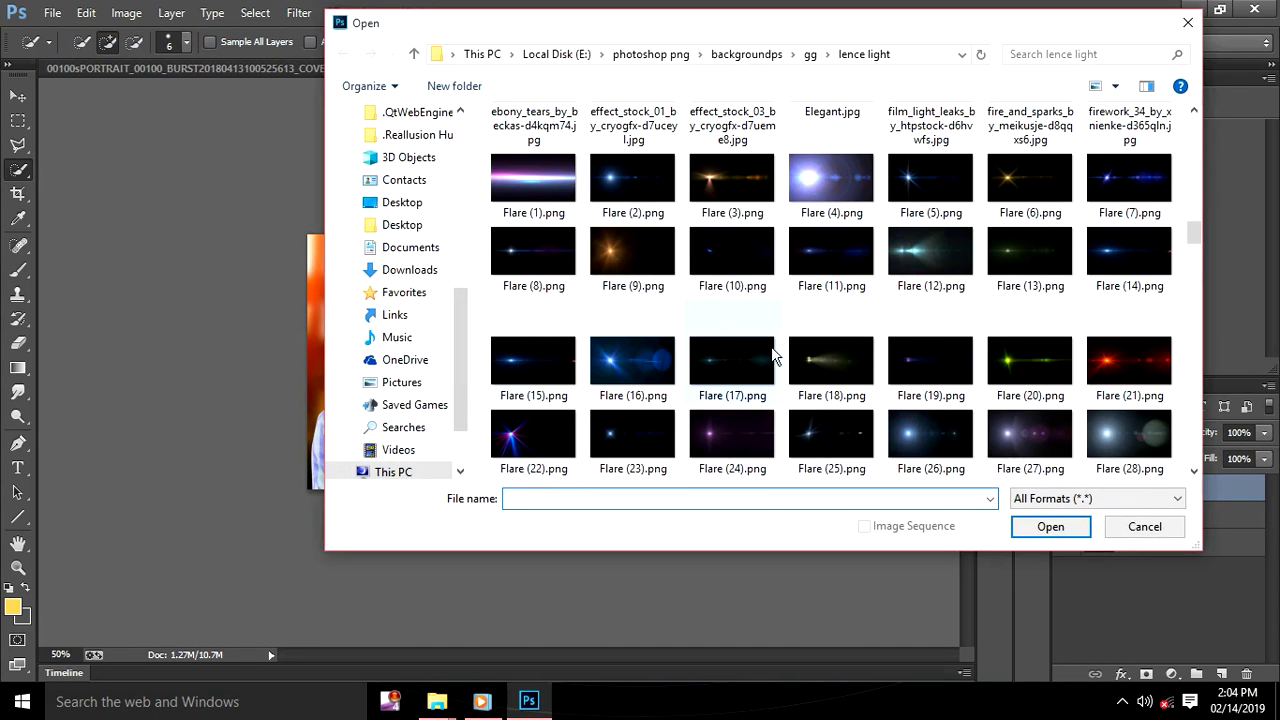
scroll(770, 350, down, 3)
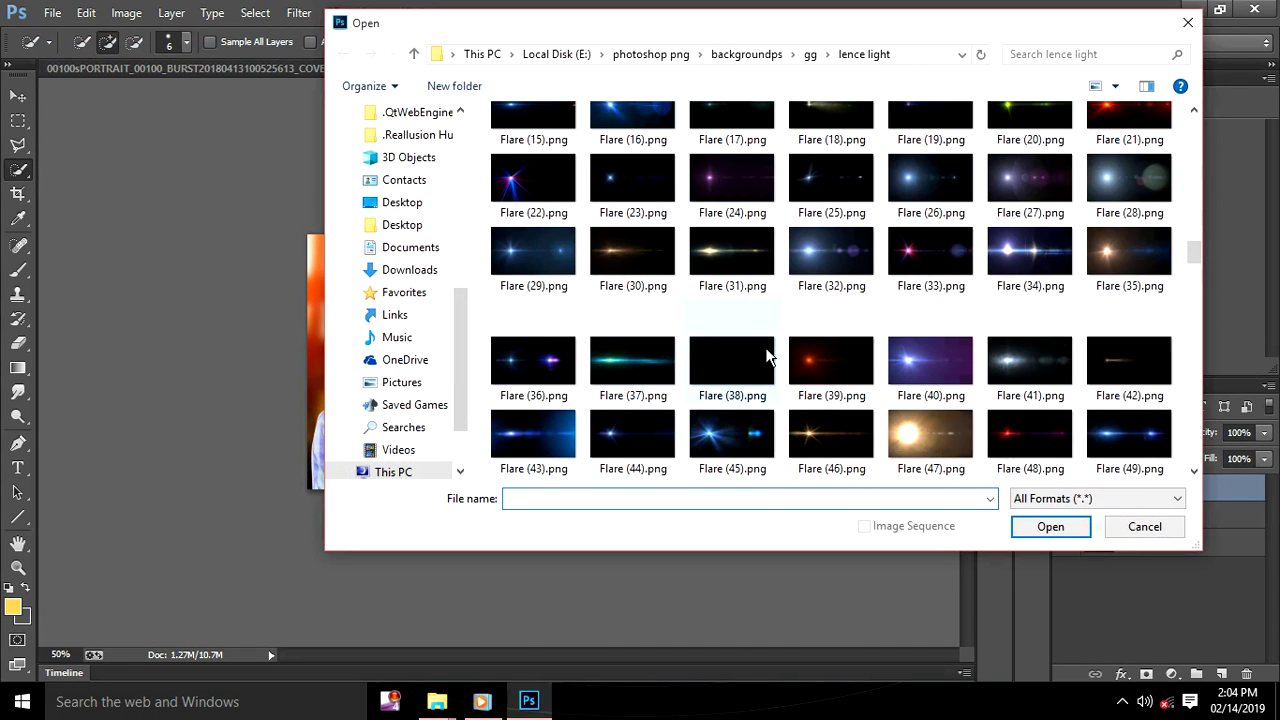
click(1165, 530)
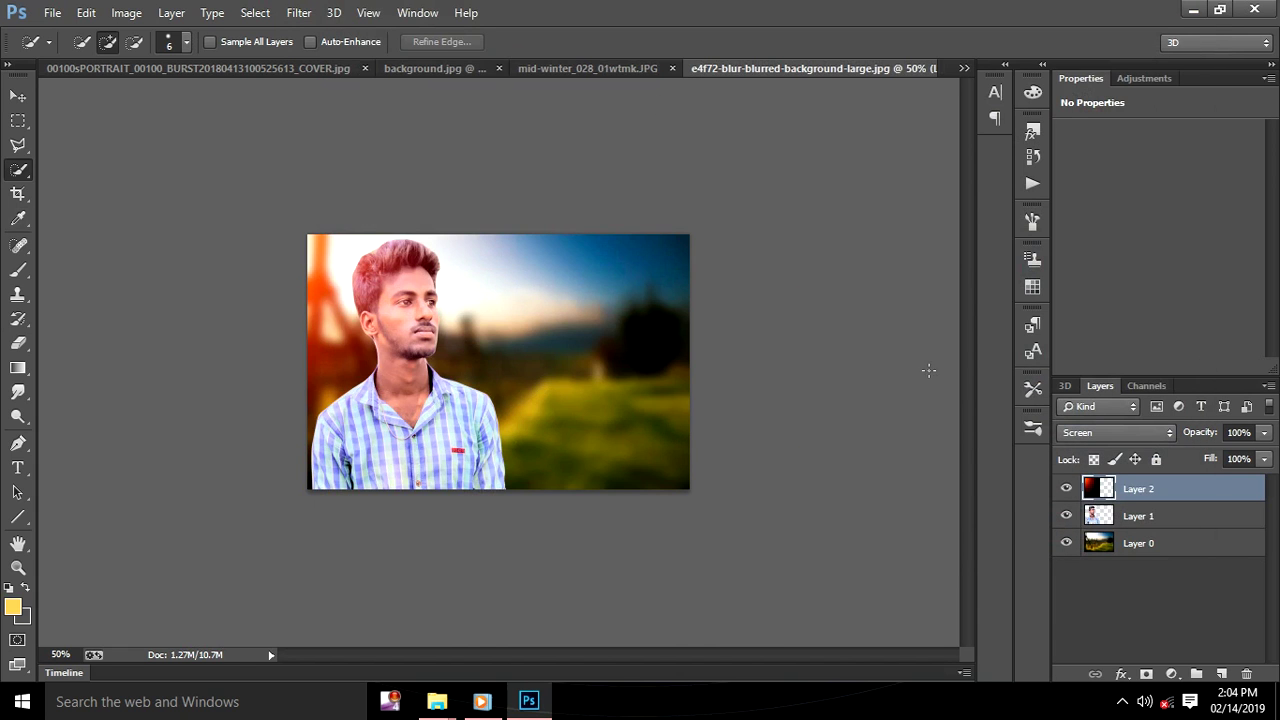
click(1138, 516)
drag(416, 427, 427, 423)
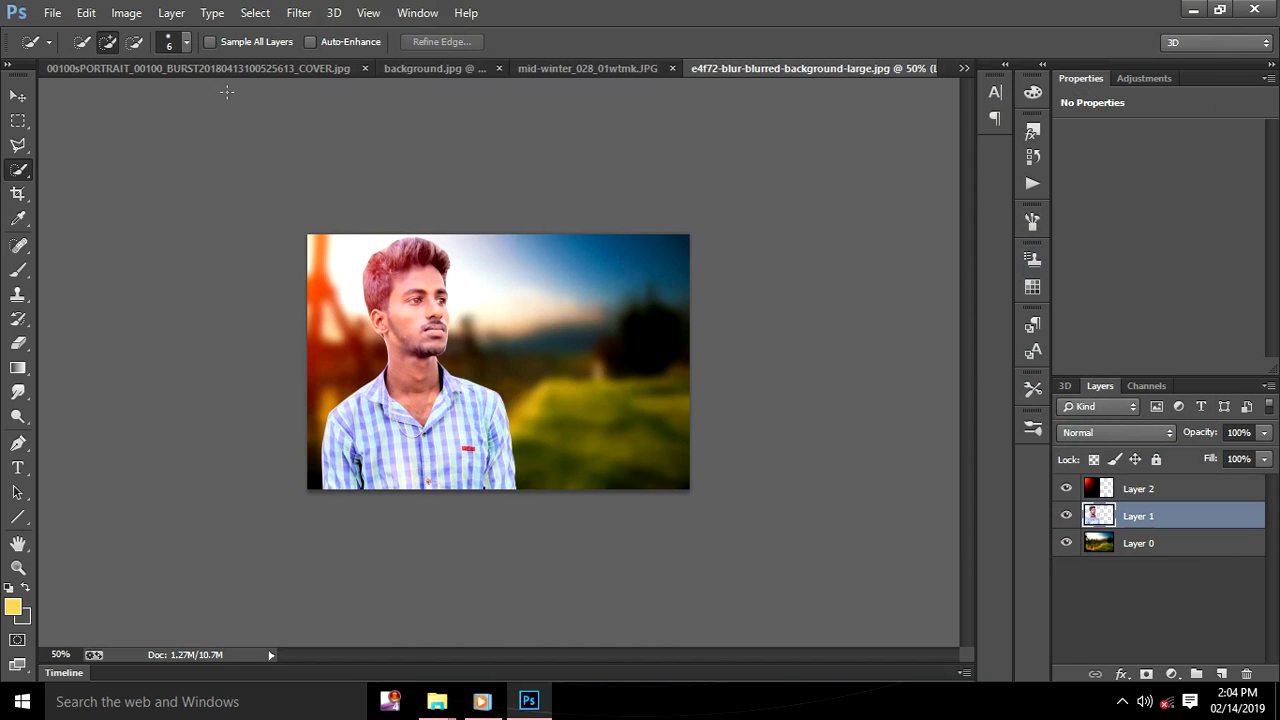
Browse the Open dialog and open 9030BROWNSIDE1.png
click(50, 11)
click(82, 52)
scroll(1050, 432, down, 3)
scroll(1050, 432, down, 3)
scroll(1050, 432, down, 3)
scroll(866, 377, down, 1)
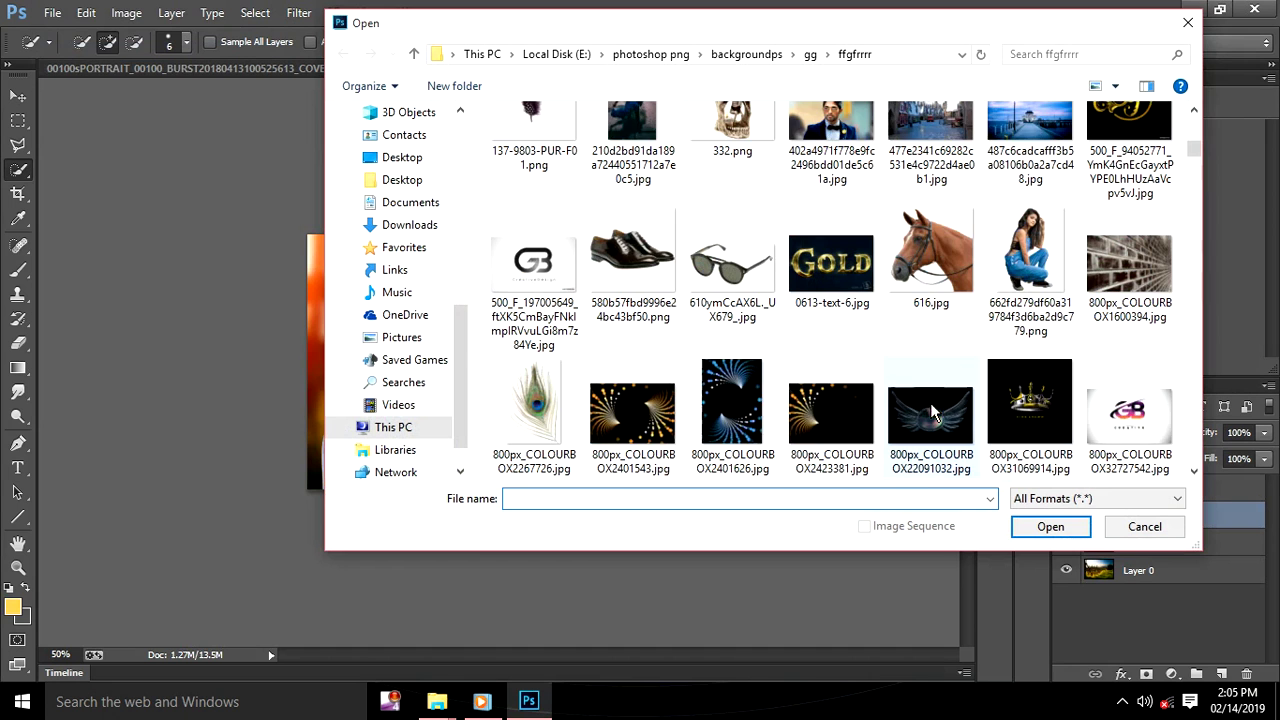
scroll(866, 377, down, 1)
scroll(866, 380, up, 1)
scroll(866, 380, up, 1)
scroll(866, 380, down, 2)
scroll(868, 395, down, 3)
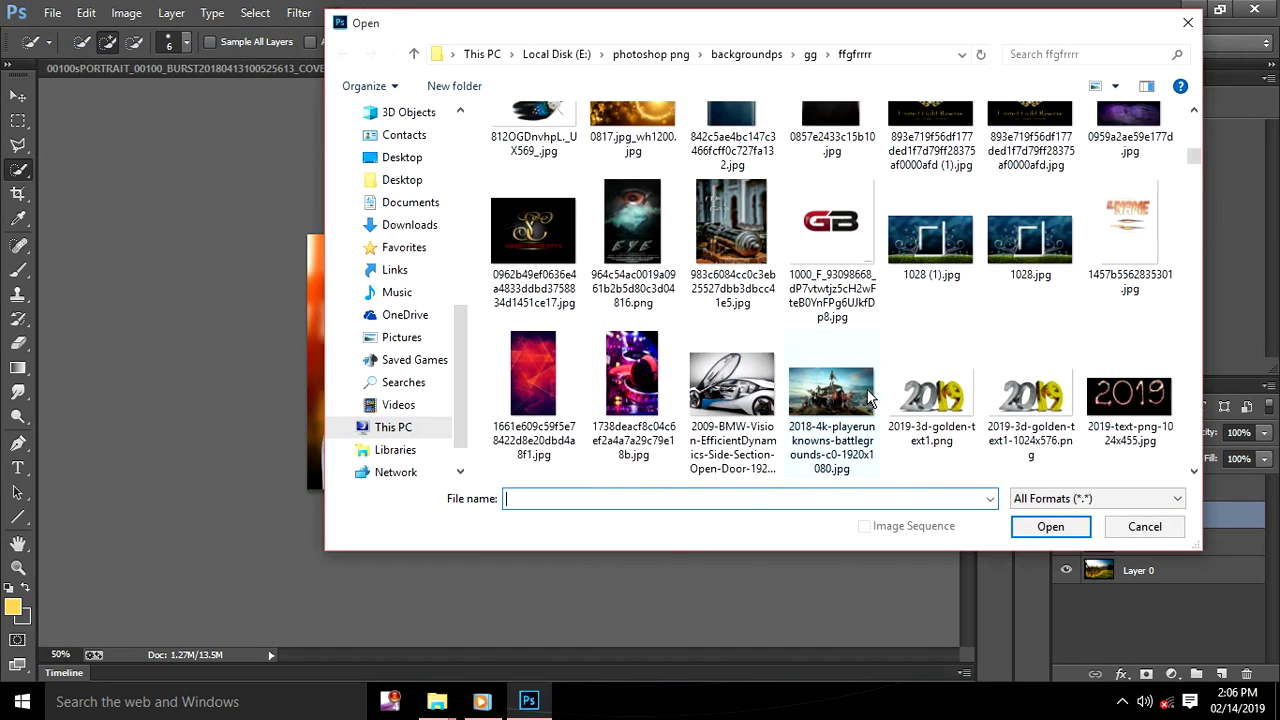
scroll(868, 397, down, 3)
scroll(868, 397, down, 1)
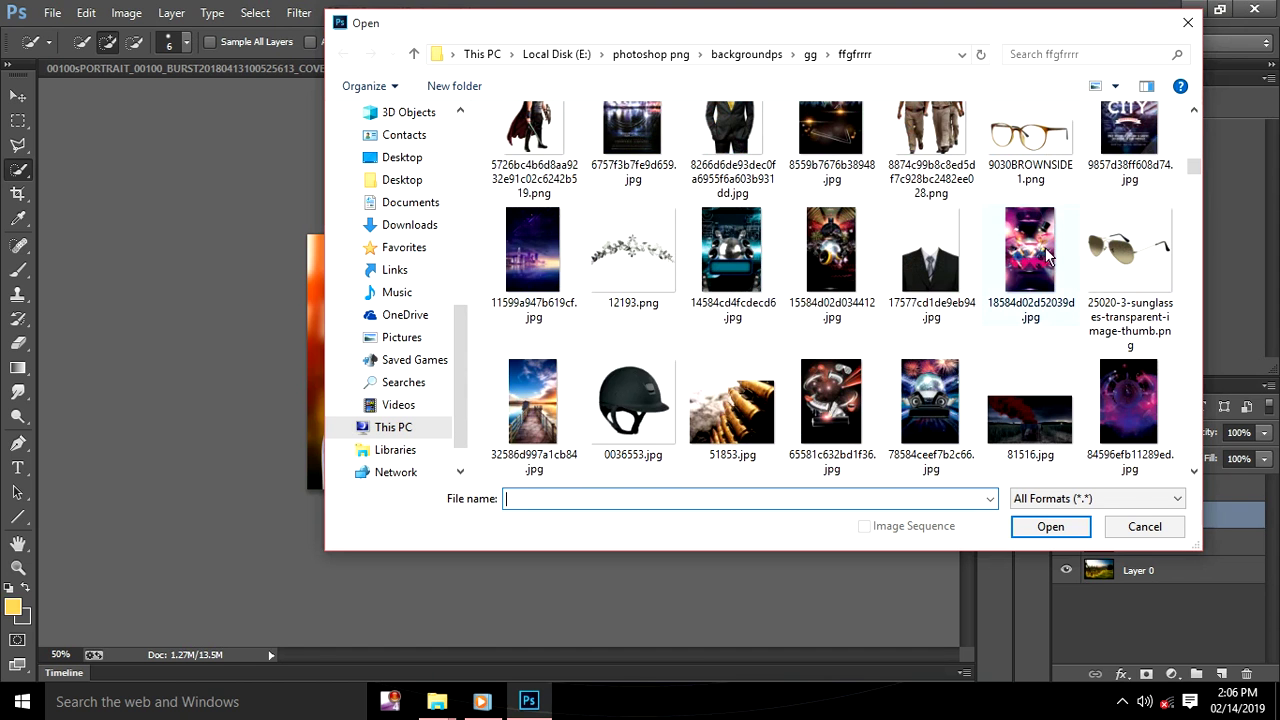
double_click(1030, 150)
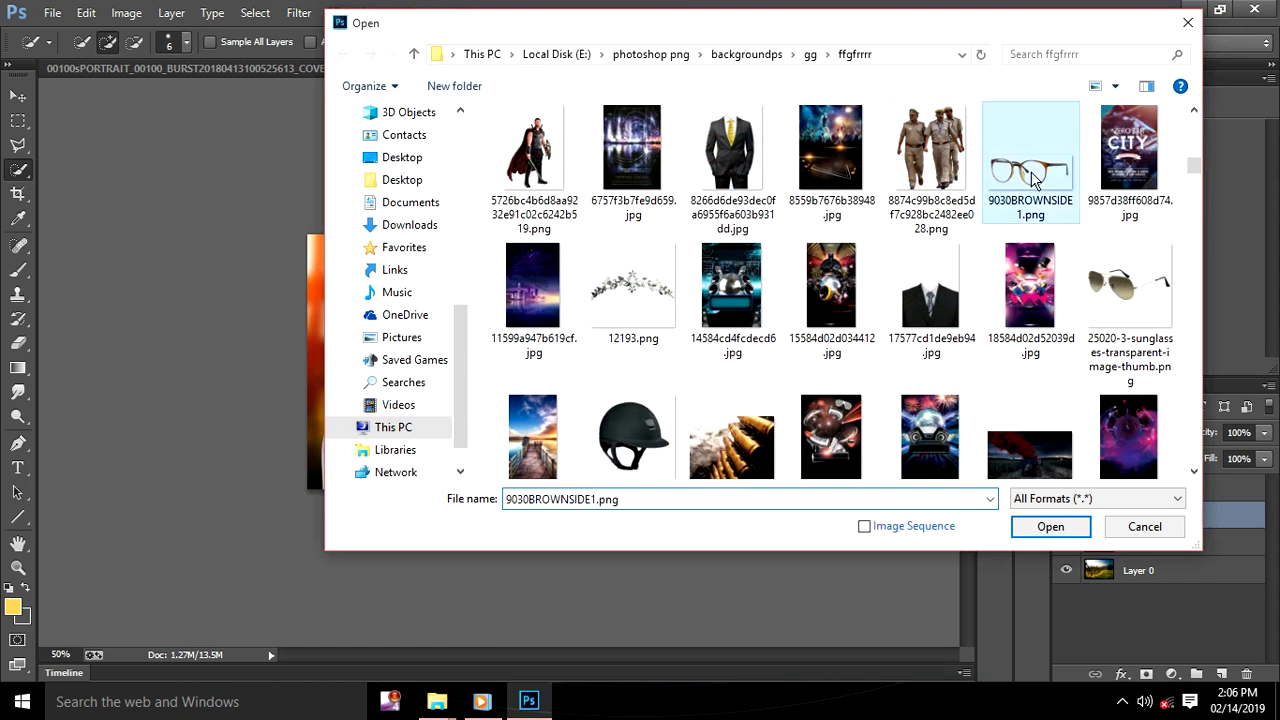
Drag the glasses into the composite and accept the colour profile conversion
drag(583, 342, 398, 52)
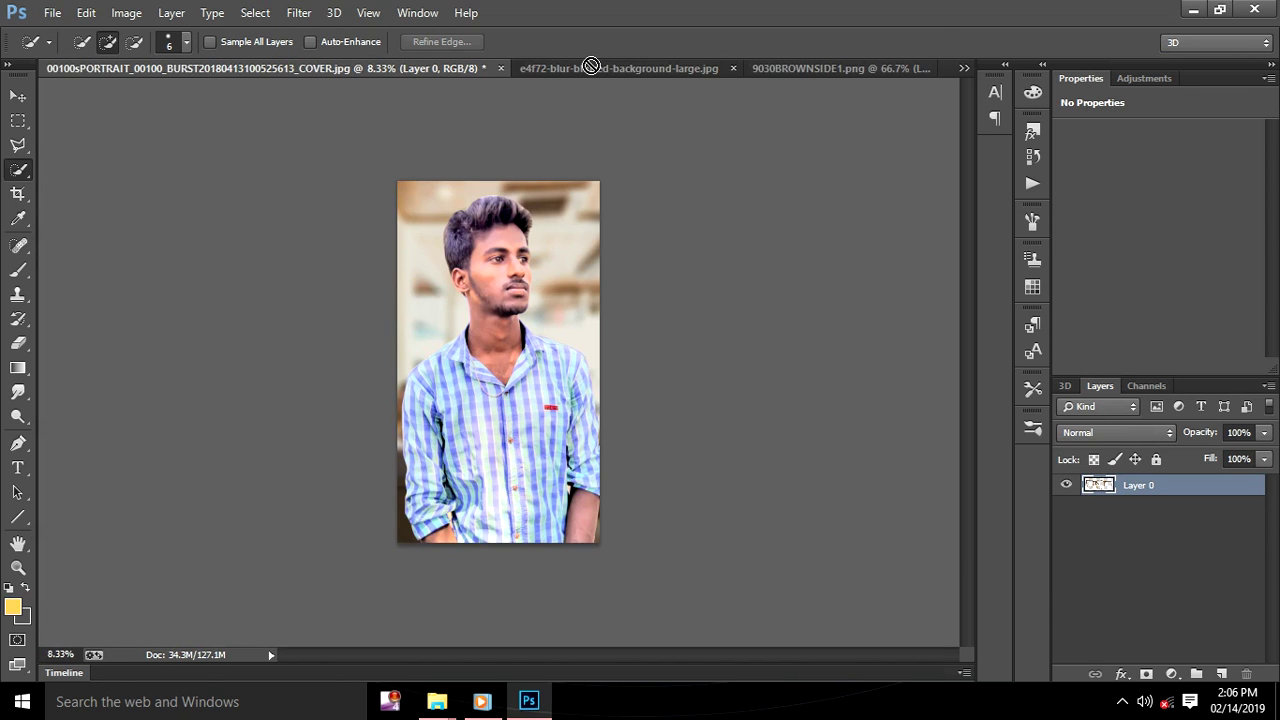
mouse_move(398, 52)
mouse_down()
mouse_move(420, 293)
mouse_move(450, 305)
mouse_up()
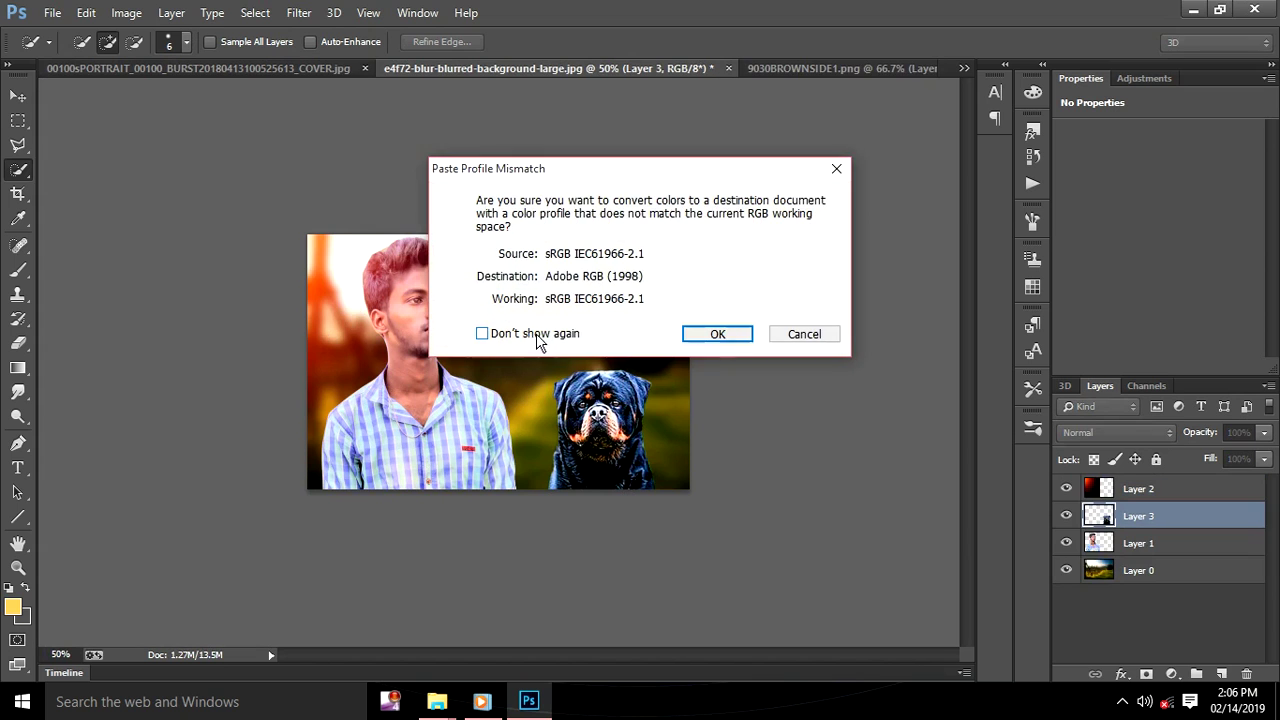
click(722, 334)
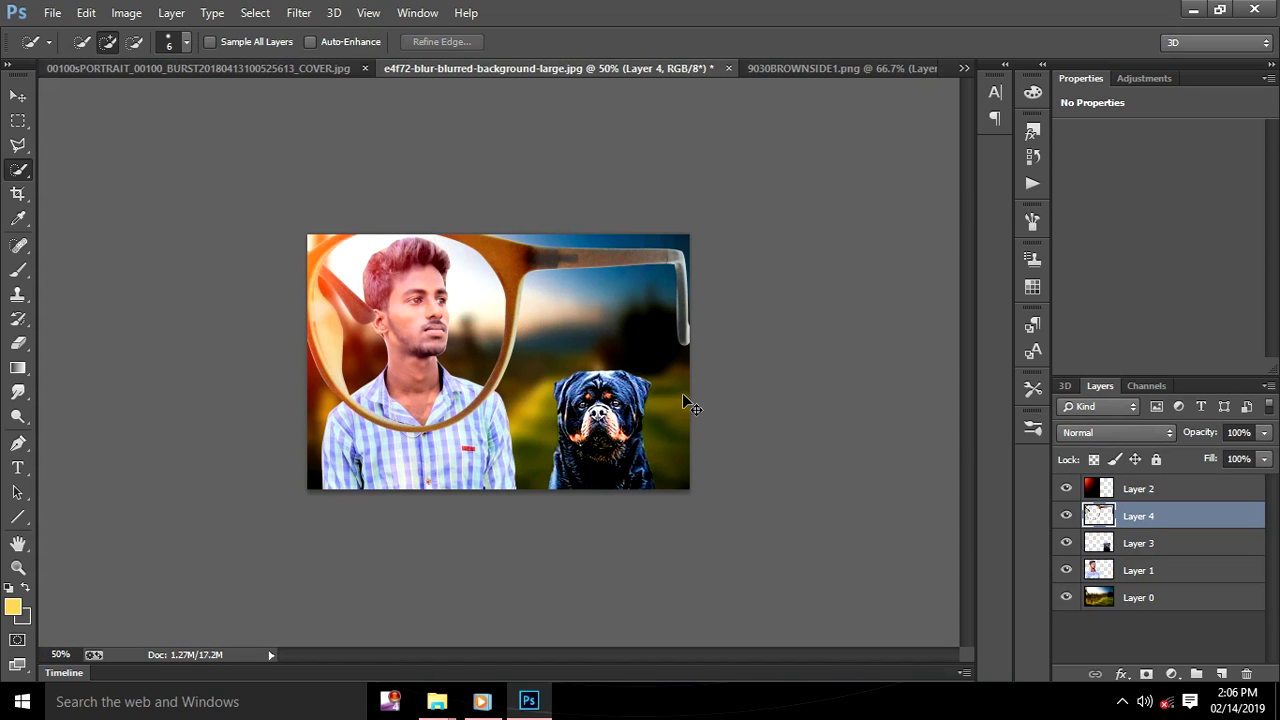
key(ctrl+t)
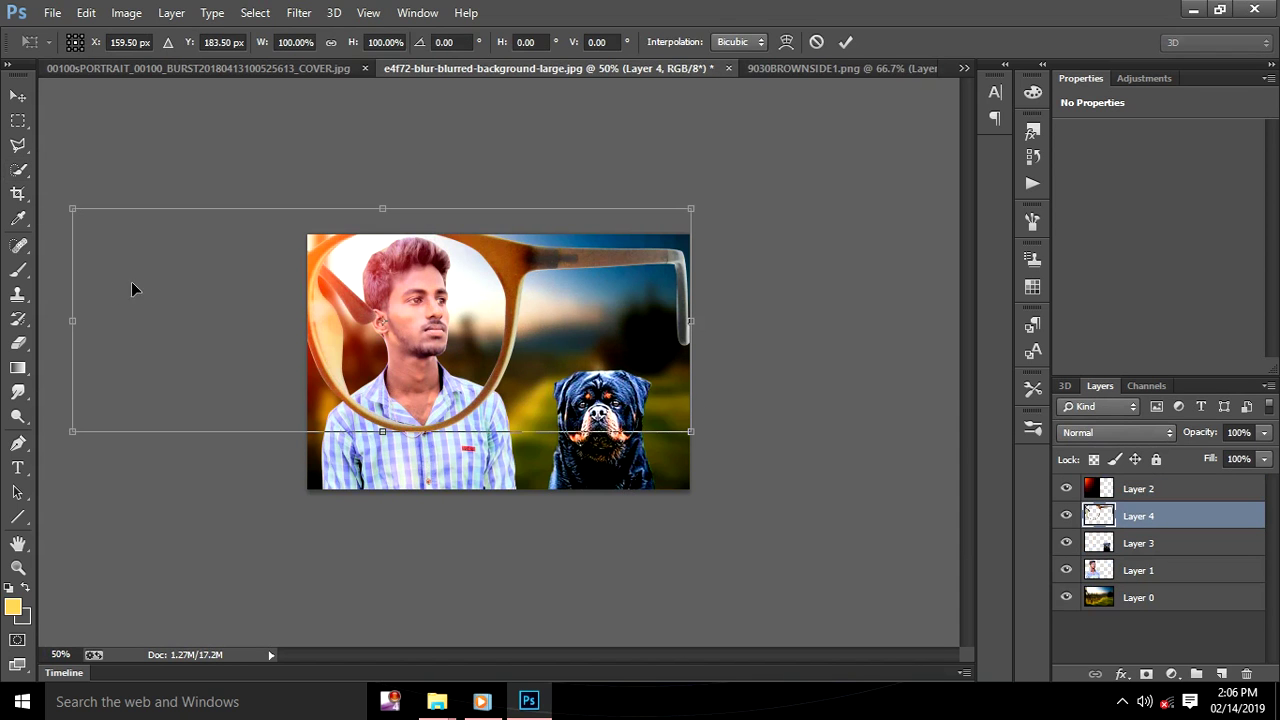
Flip the glasses horizontally, shrink them to about 12%, and place them over the eyes
drag(80, 321, 949, 321)
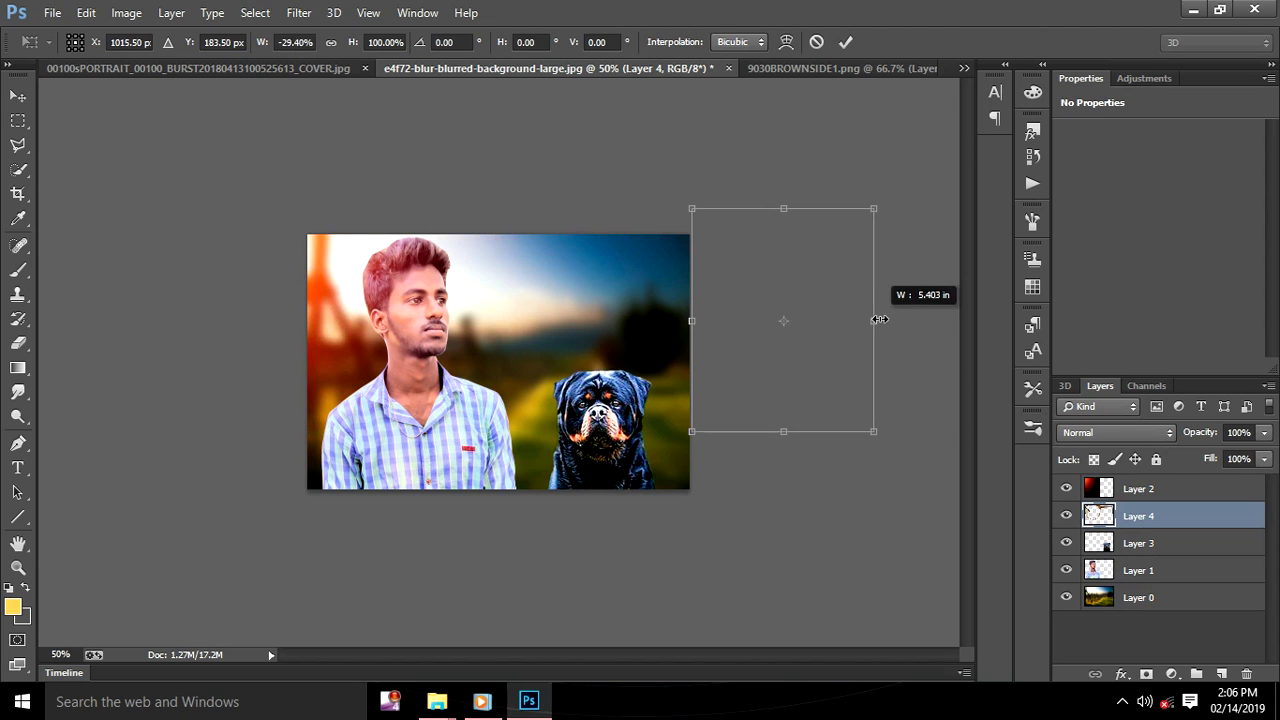
drag(819, 315, 383, 324)
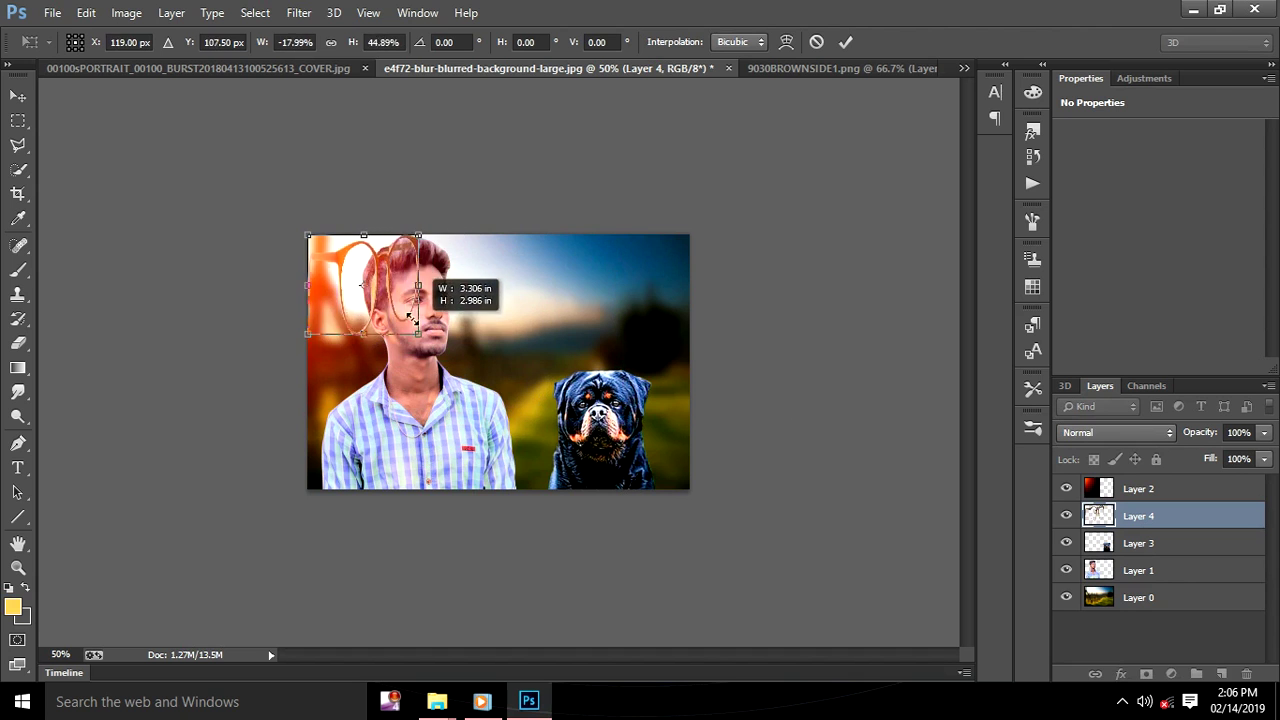
mouse_move(560, 456)
mouse_down()
mouse_move(408, 297)
mouse_move(450, 300)
mouse_move(455, 327)
mouse_move(439, 295)
mouse_up()
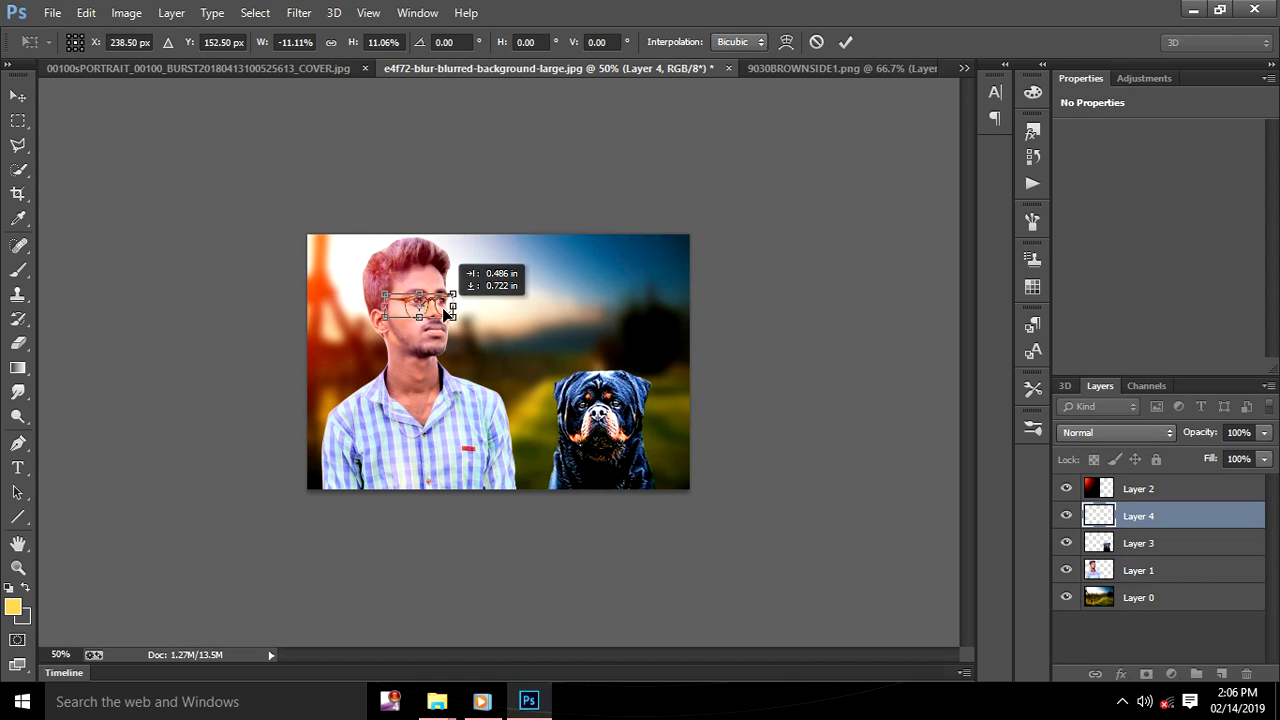
drag(436, 297, 453, 321)
key(ctrl+plus)
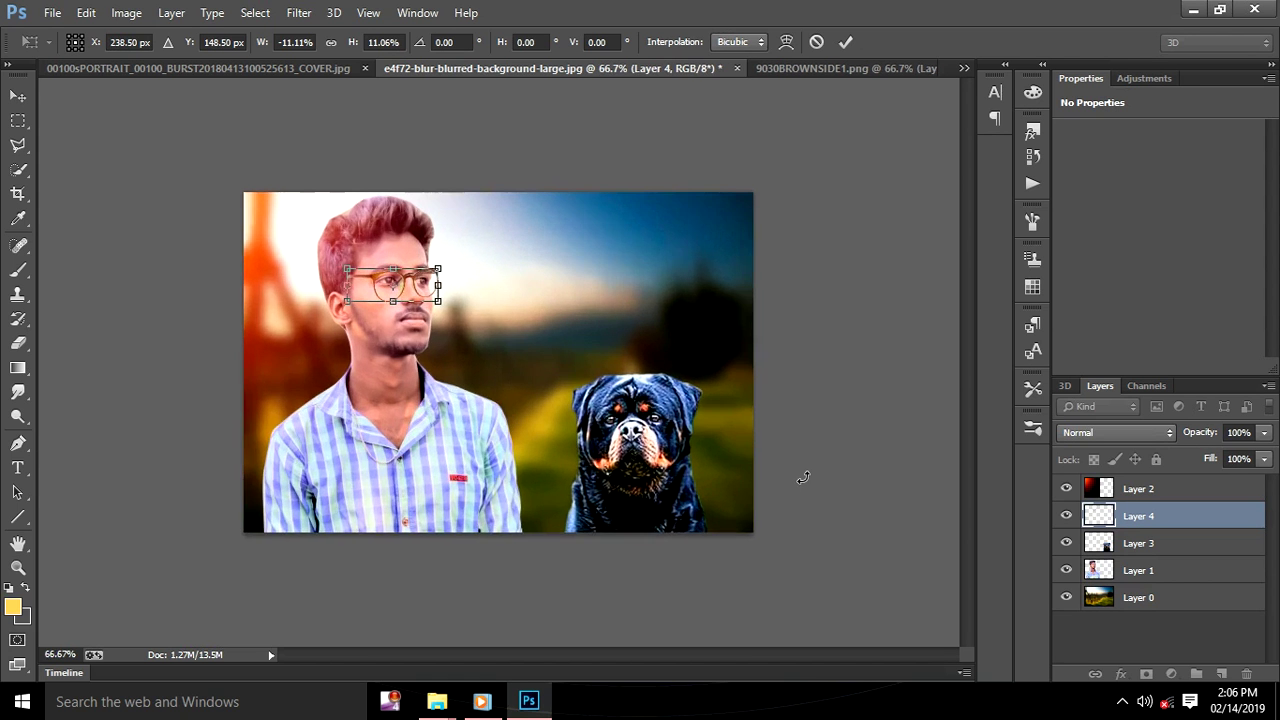
key(ctrl+plus)
key(ctrl+plus)
key(ctrl+plus)
drag(309, 340, 608, 537)
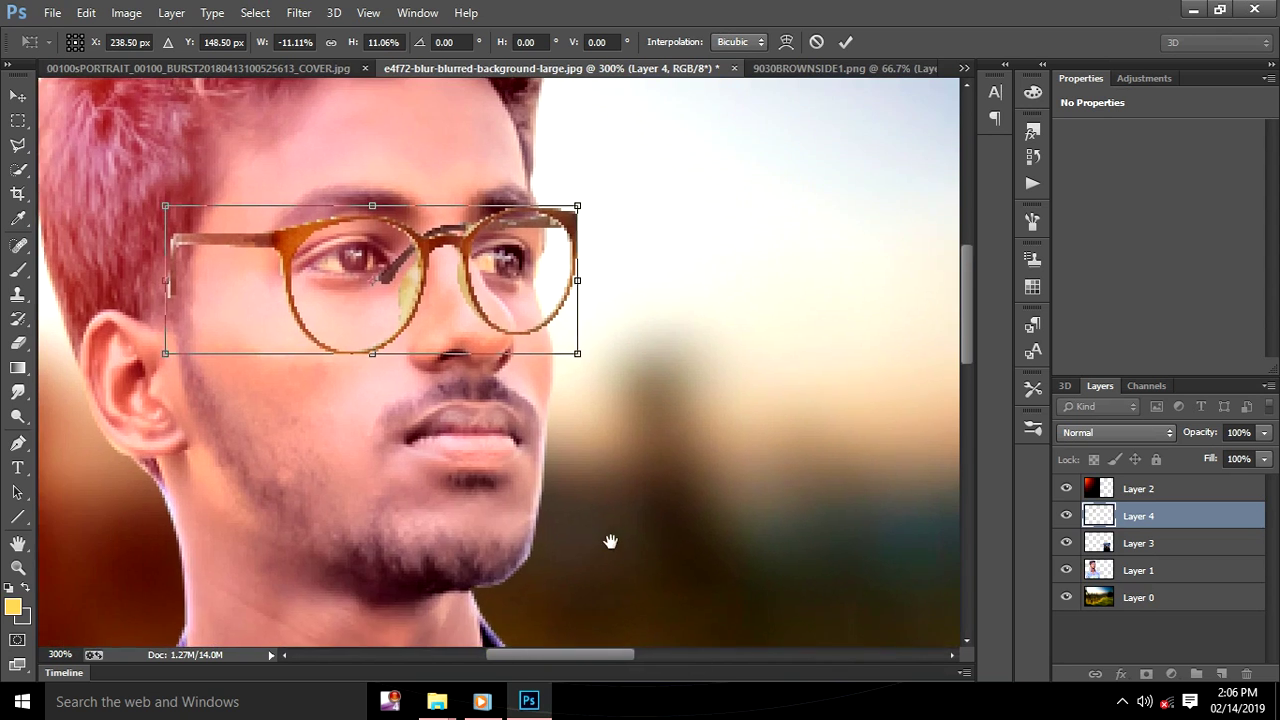
drag(435, 232, 625, 372)
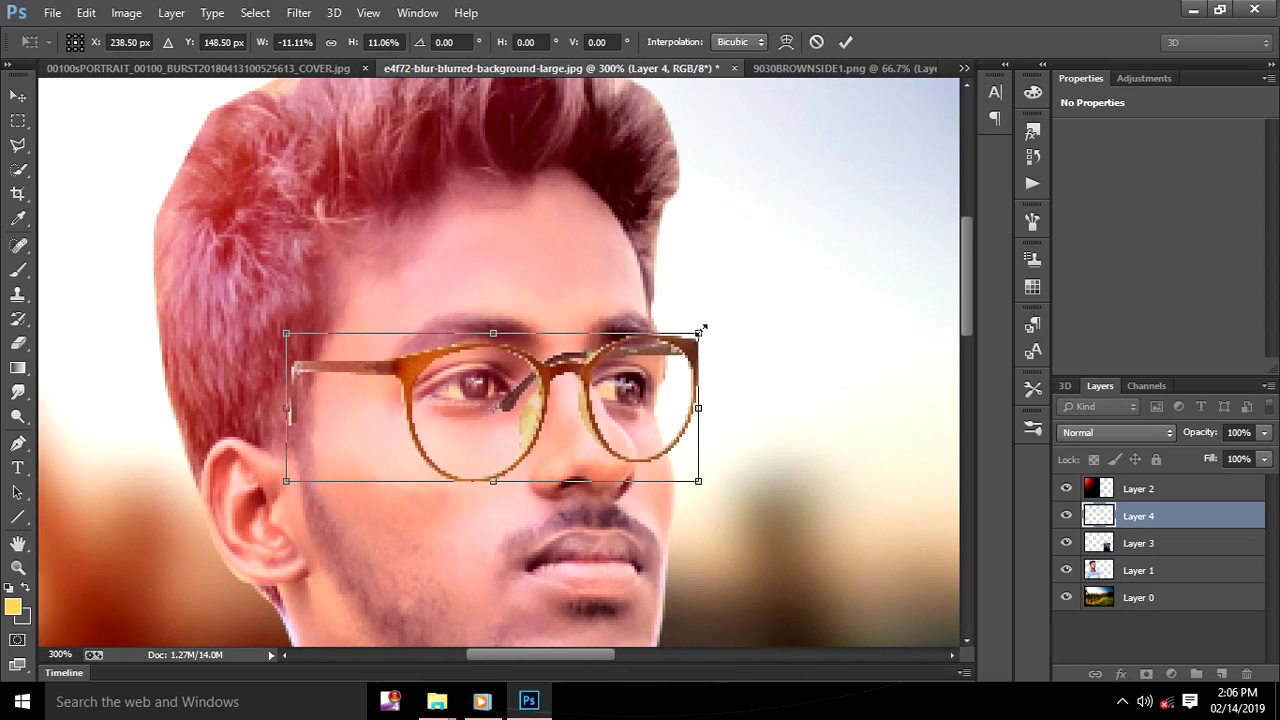
Stretch the glasses slightly taller and wider, nudge them onto the eyes, and commit
drag(700, 328, 703, 320)
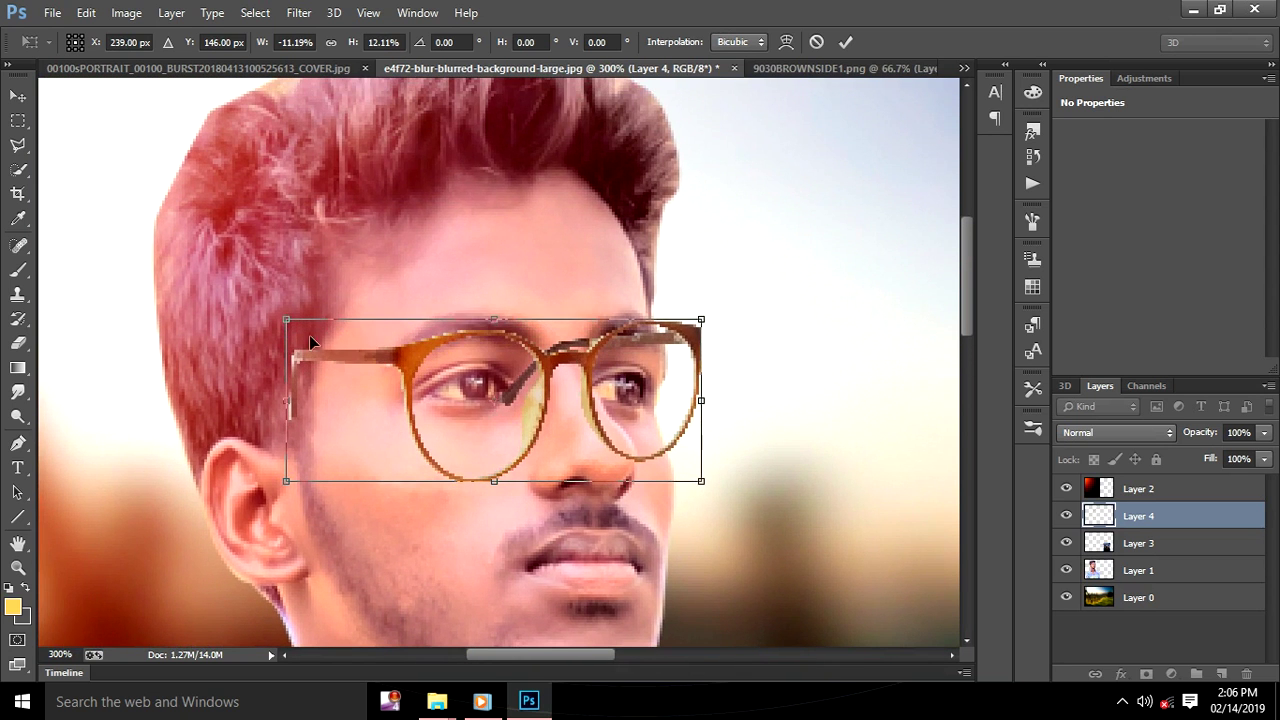
drag(284, 321, 233, 318)
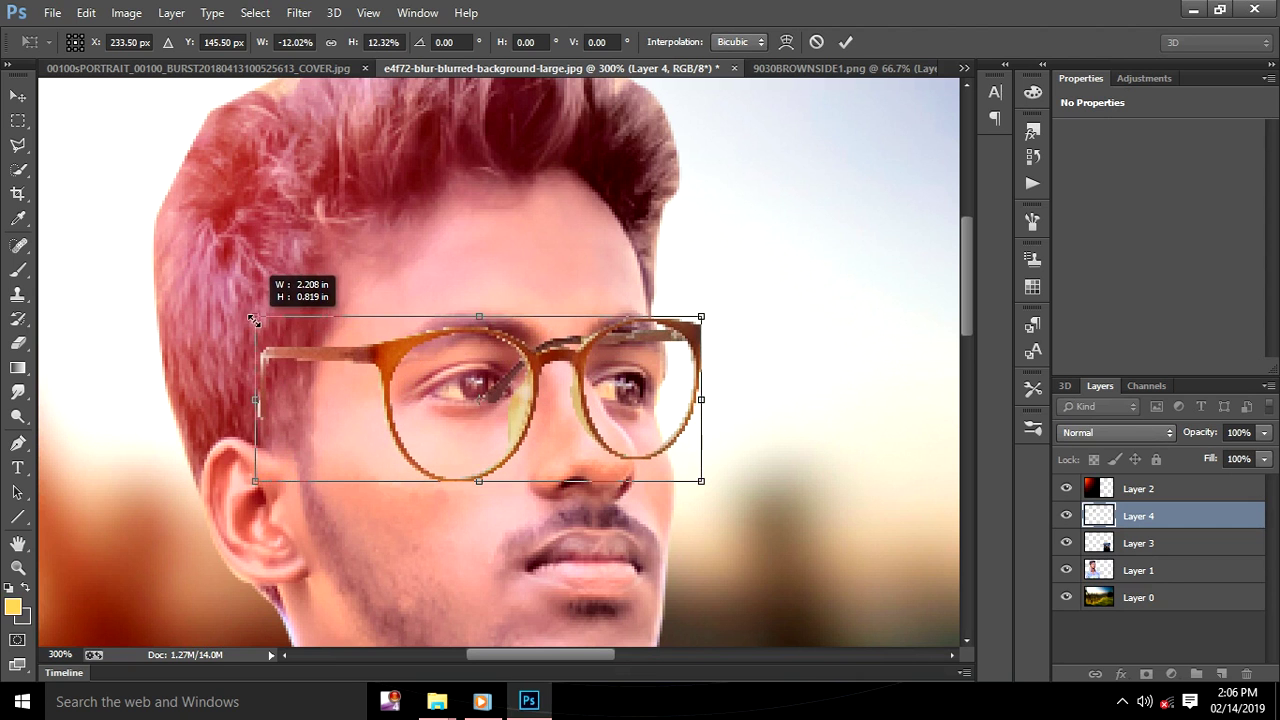
drag(233, 318, 240, 311)
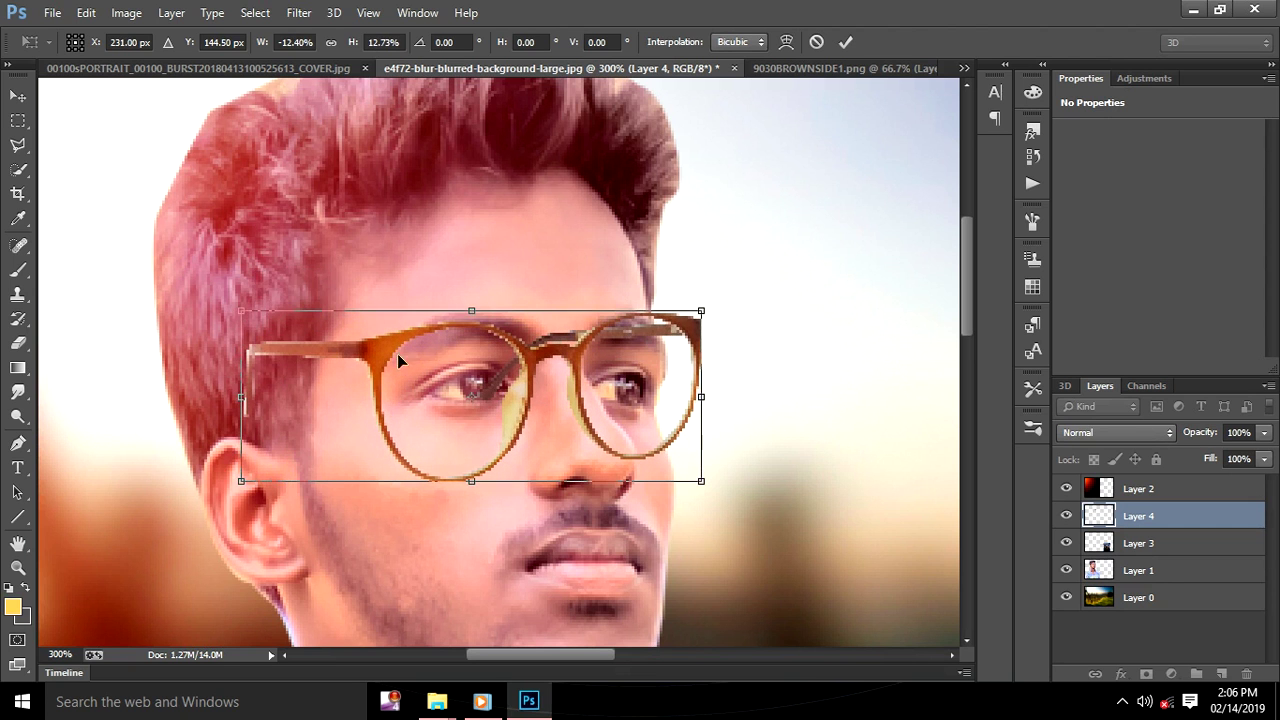
drag(608, 376, 624, 390)
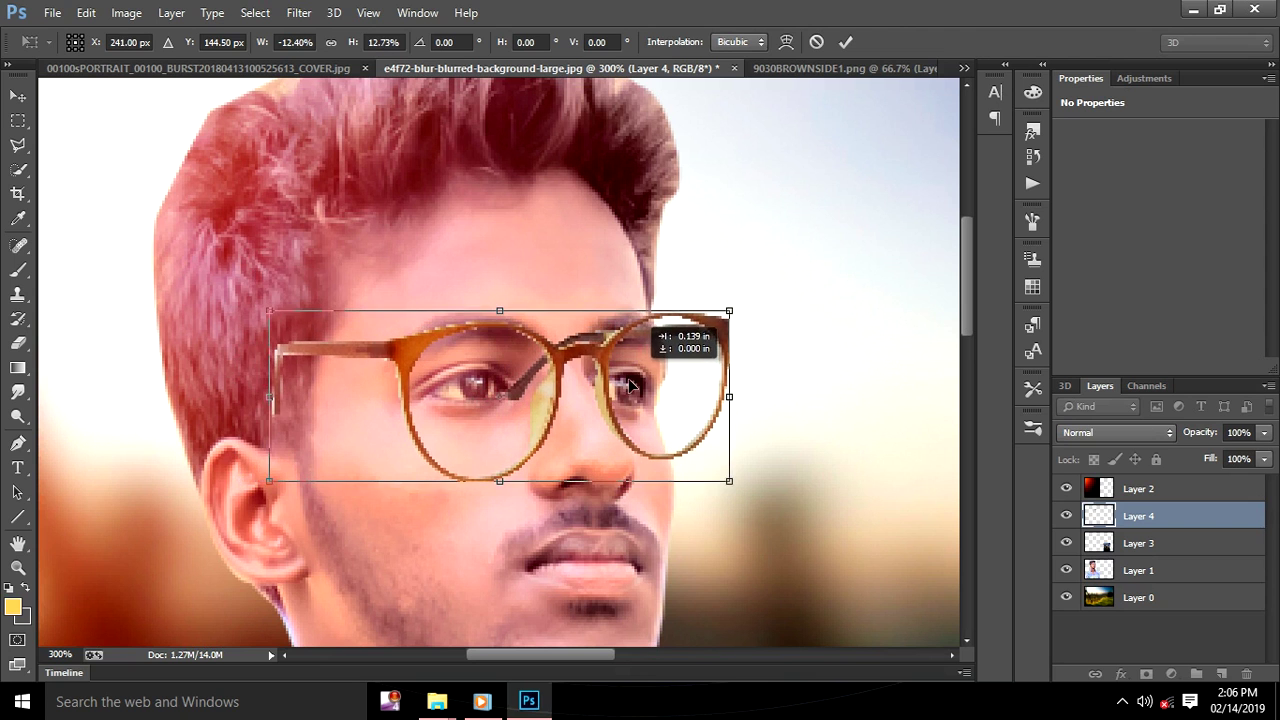
drag(624, 390, 629, 378)
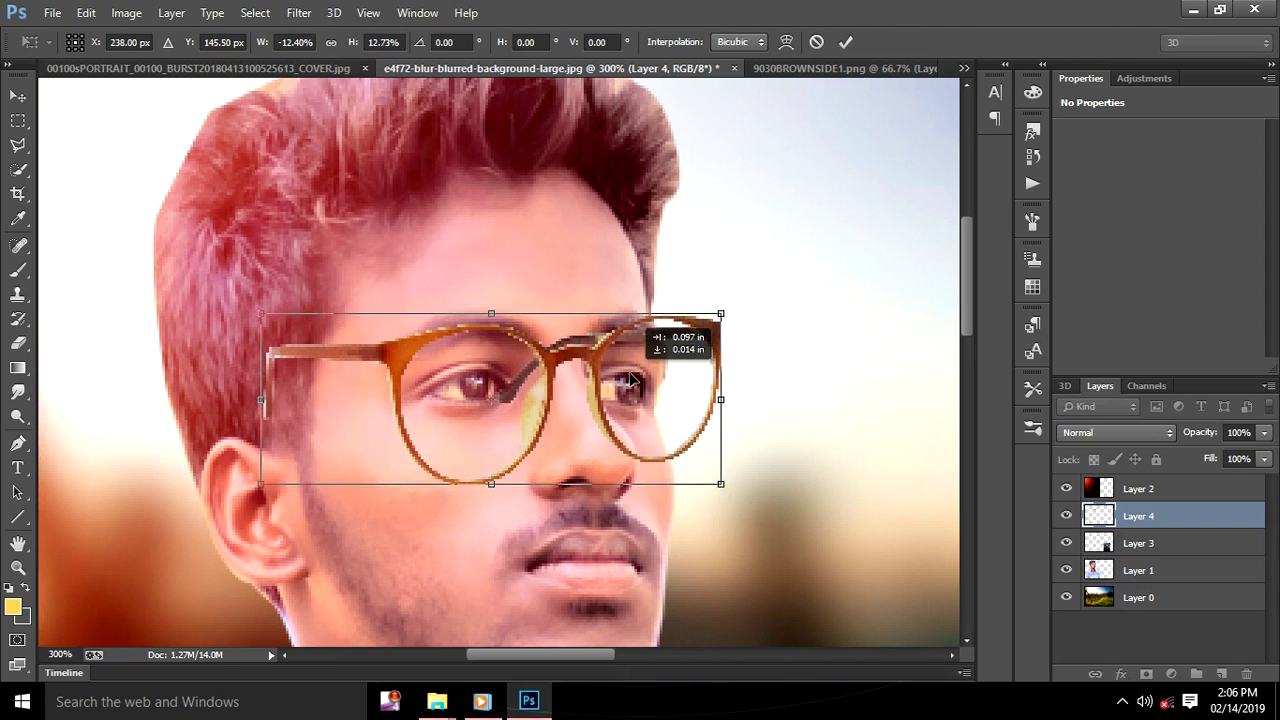
click(845, 41)
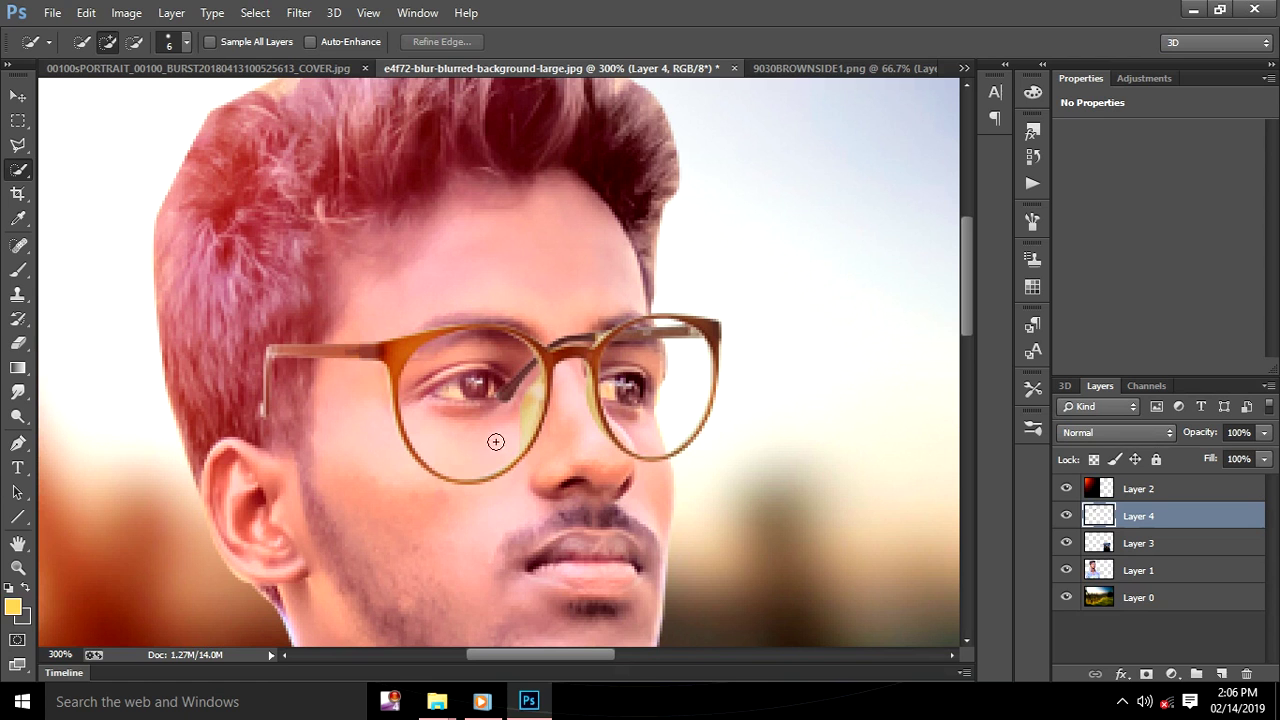
Switch to the Eraser with a 5 px hard brush
click(18, 343)
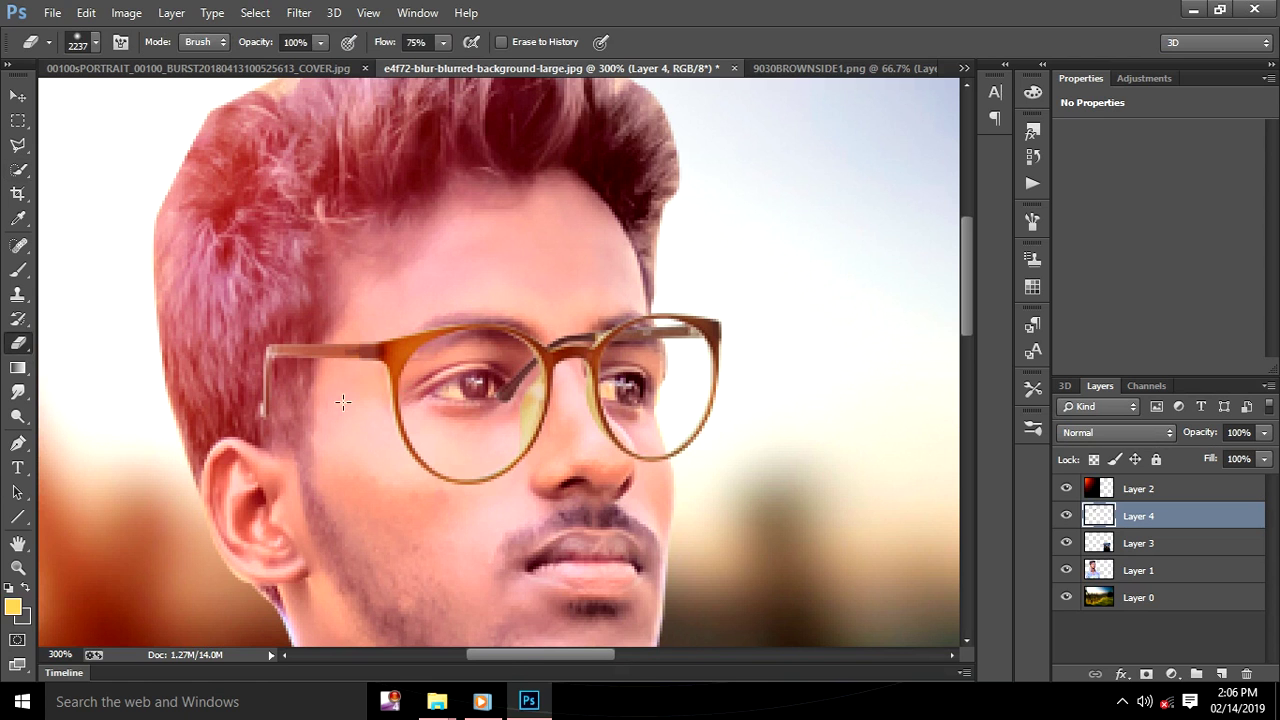
right_click(497, 372)
drag(603, 410, 615, 413)
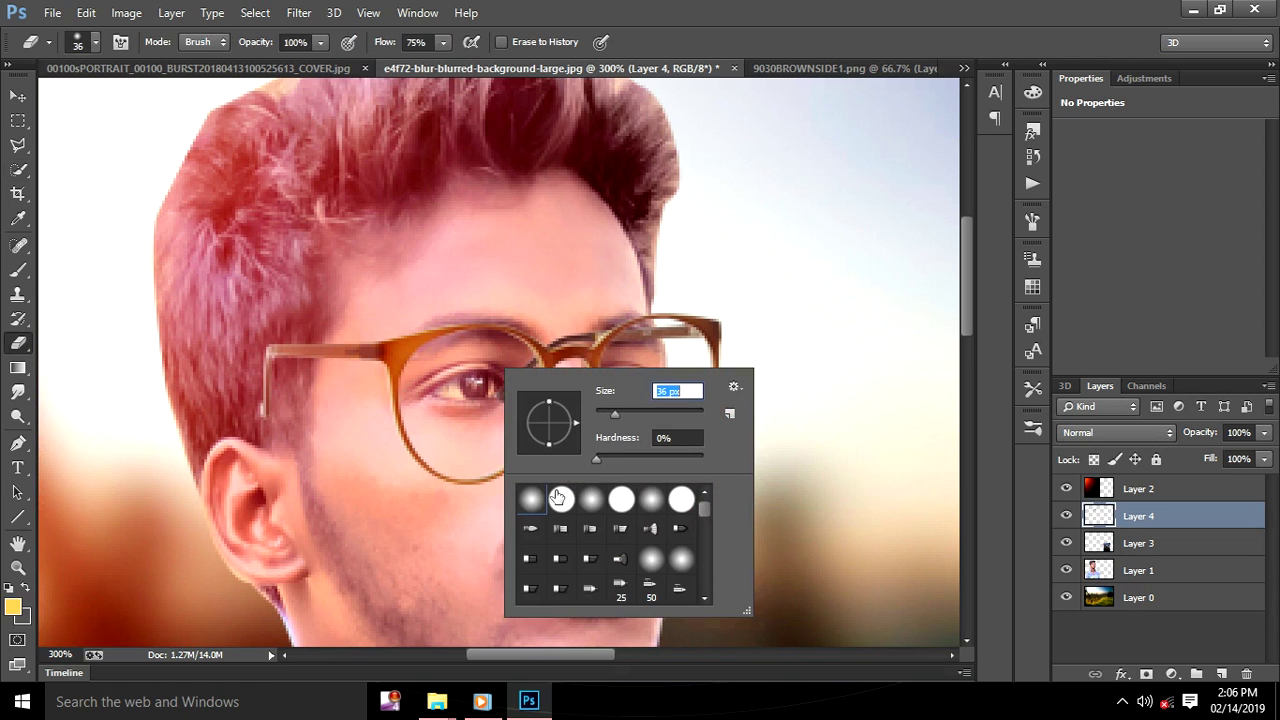
click(494, 389)
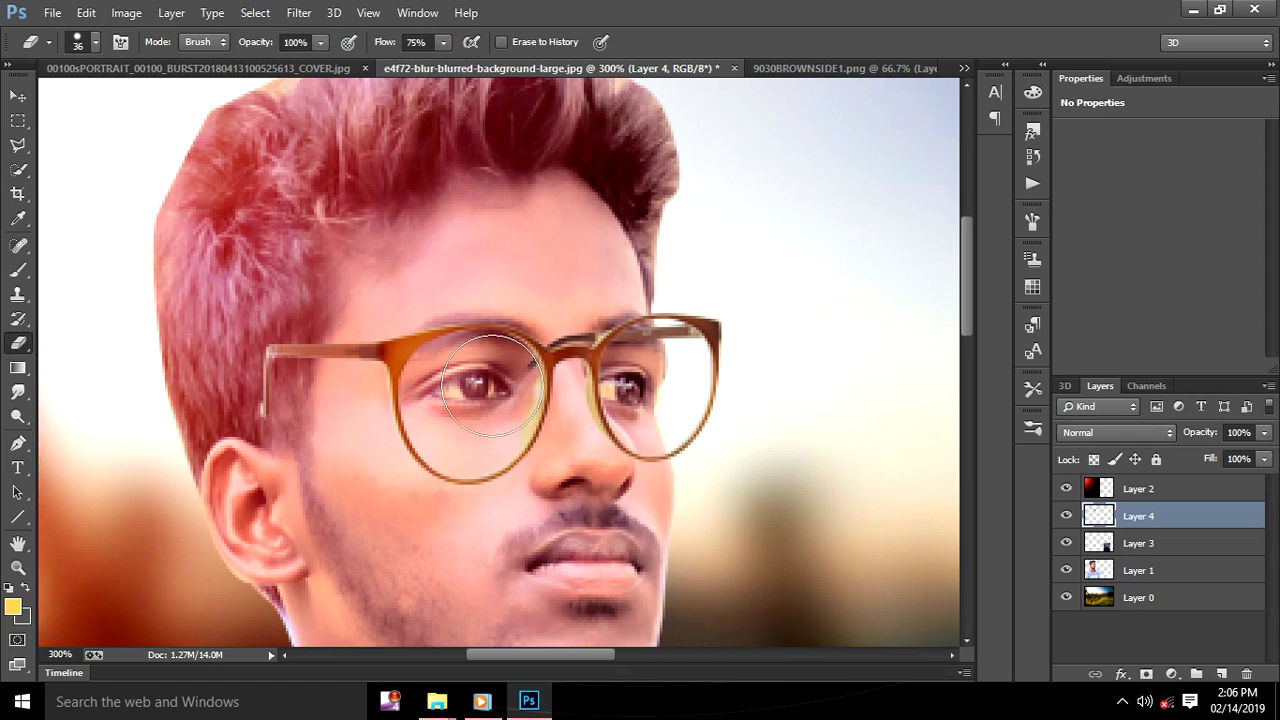
right_click(638, 420)
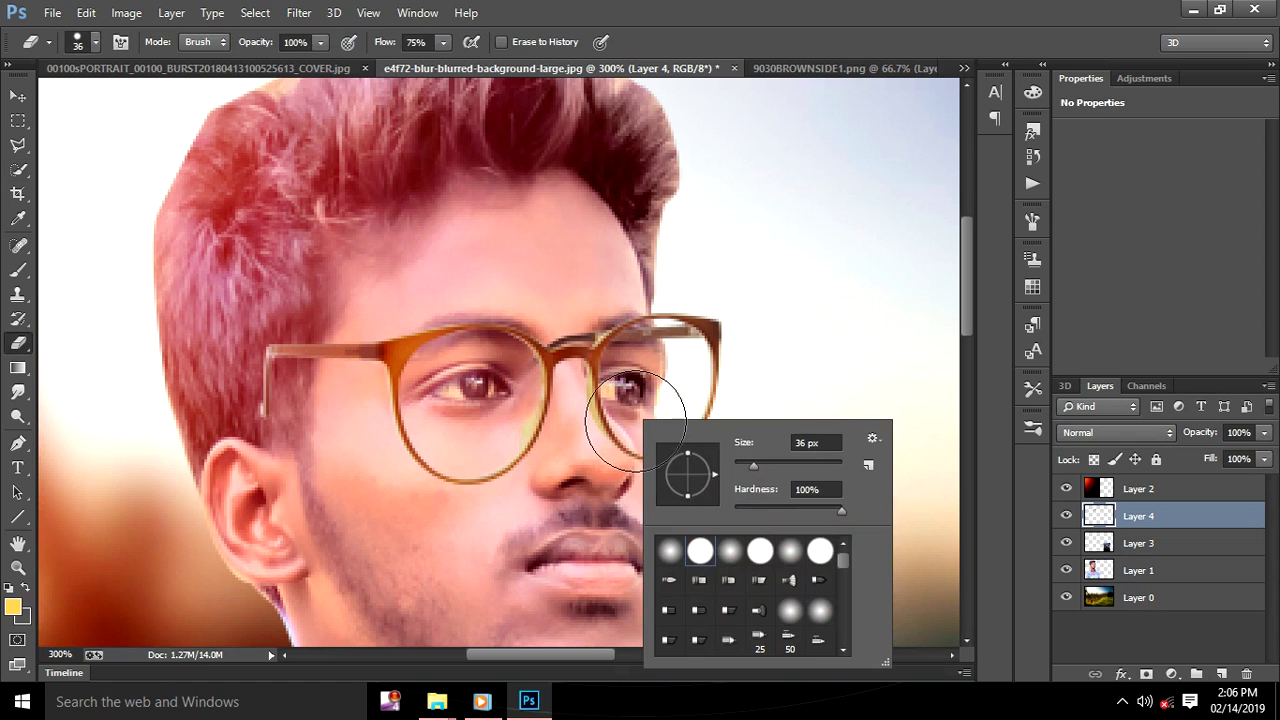
click(736, 463)
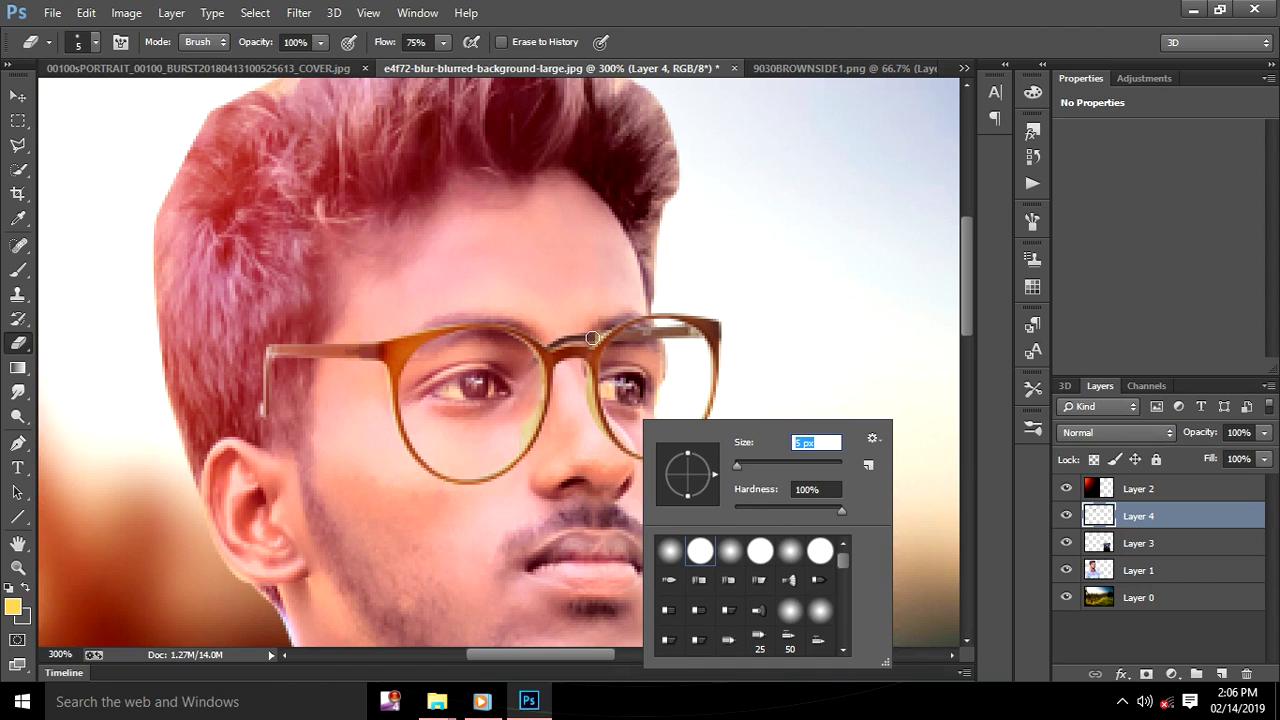
key(Return)
Erase stray bits at the glasses' bridge and left arm, then nudge the glasses into place
drag(587, 336, 557, 339)
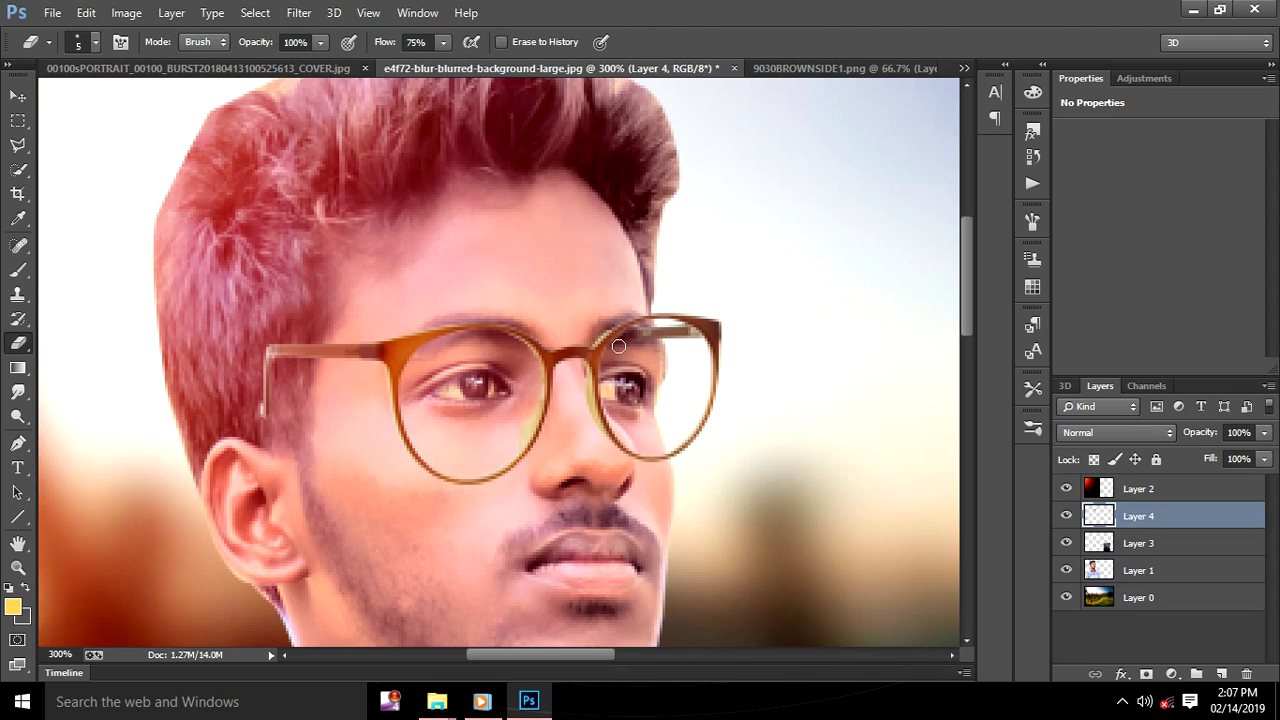
drag(657, 332, 657, 345)
key(ctrl+z)
drag(267, 383, 255, 423)
drag(607, 389, 620, 377)
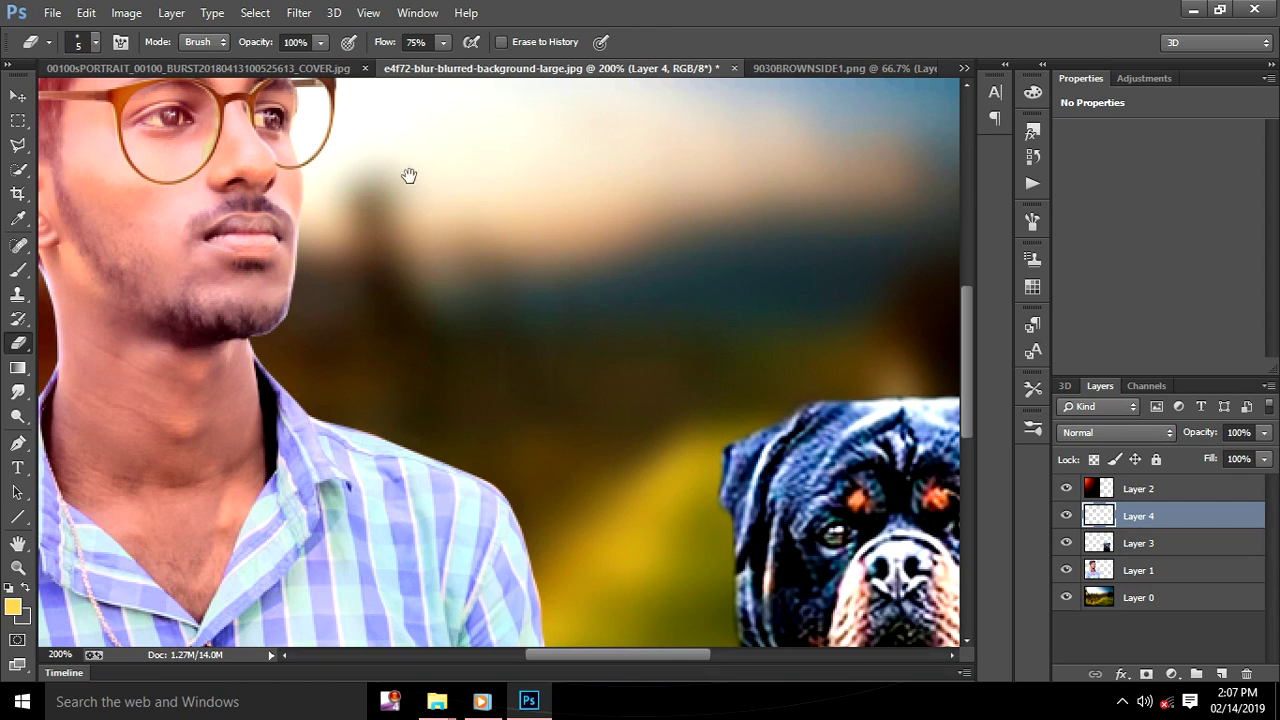
drag(433, 204, 598, 399)
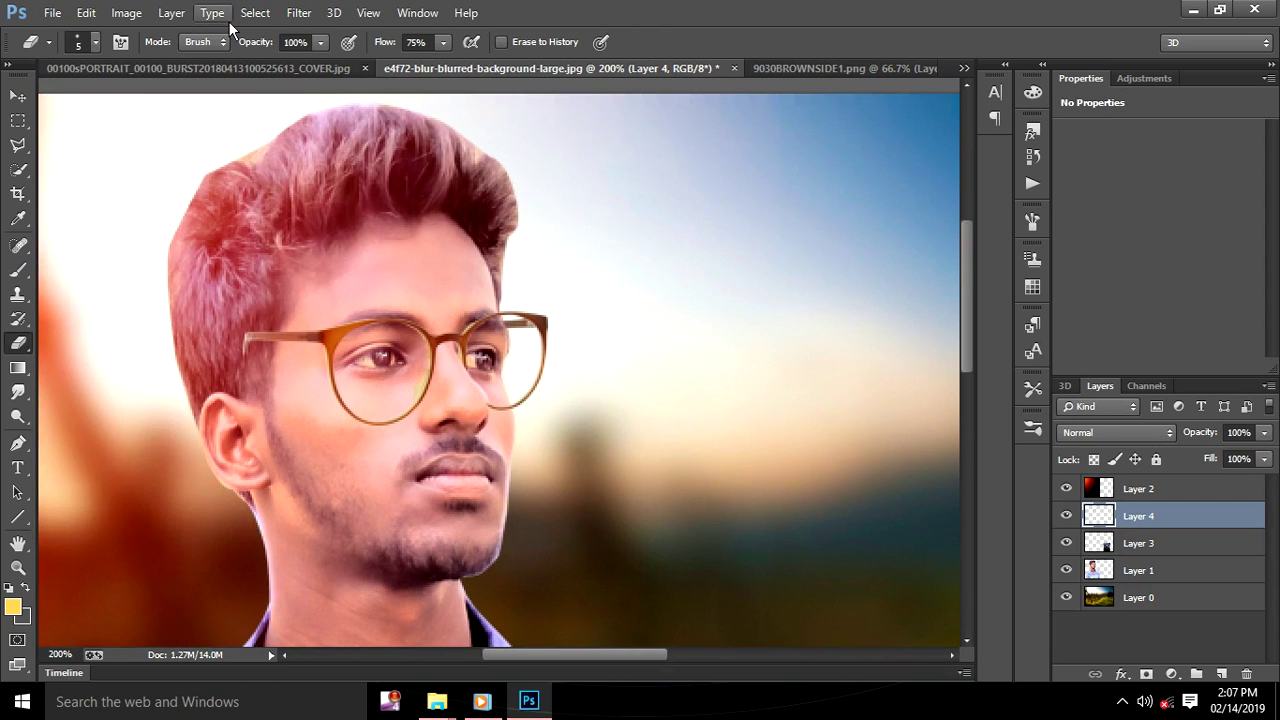
click(86, 13)
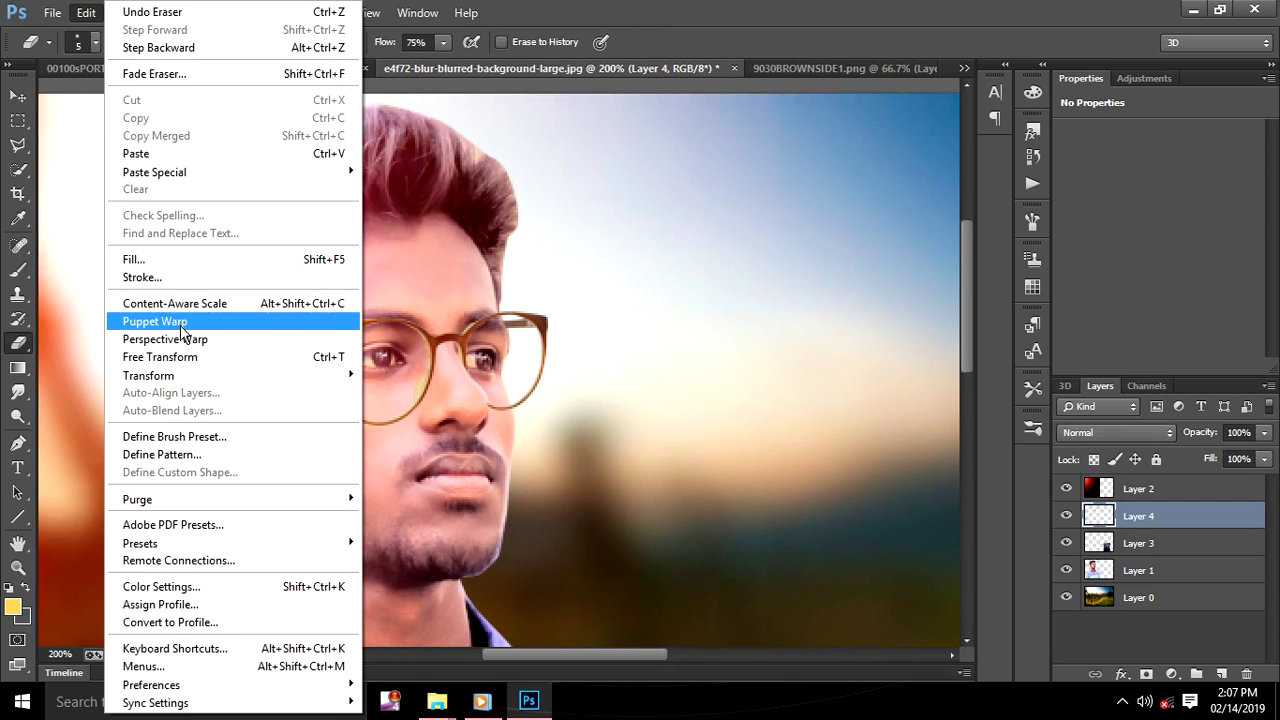
Add a Puppet Warp mesh to the glasses, pinned around the bridge, lenses and left arm
click(180, 322)
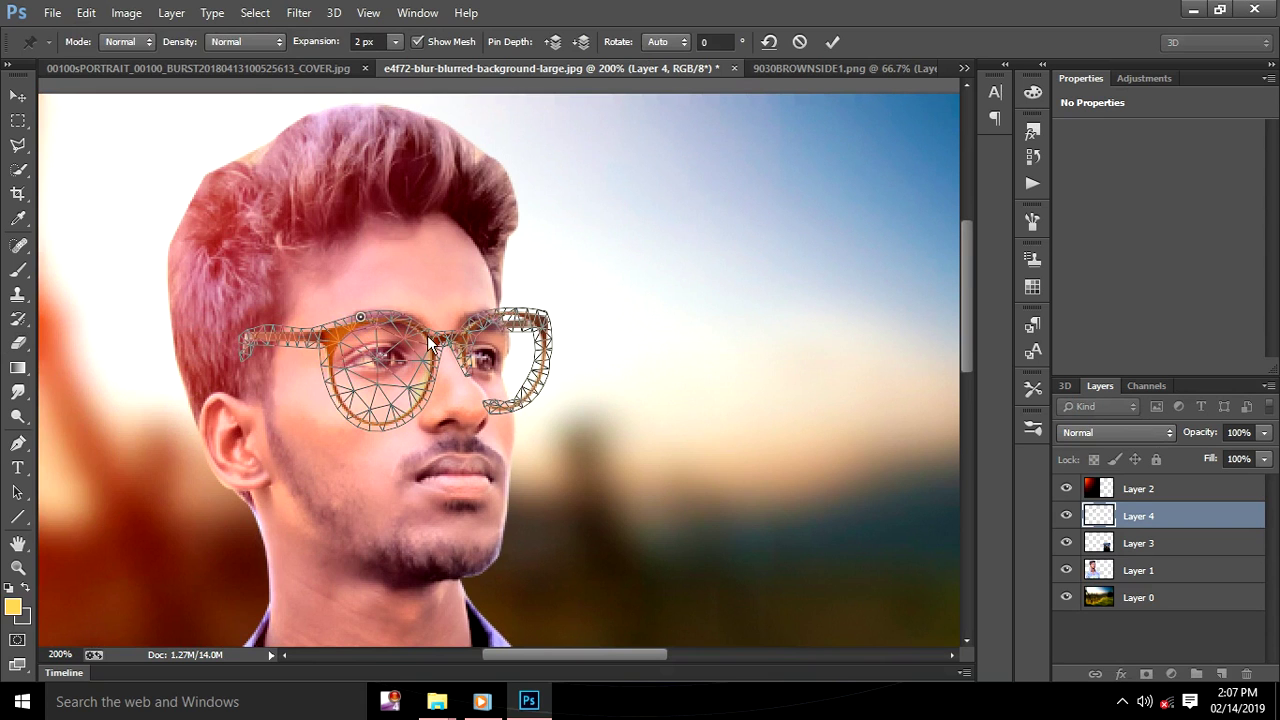
click(446, 330)
click(491, 312)
click(502, 407)
click(467, 360)
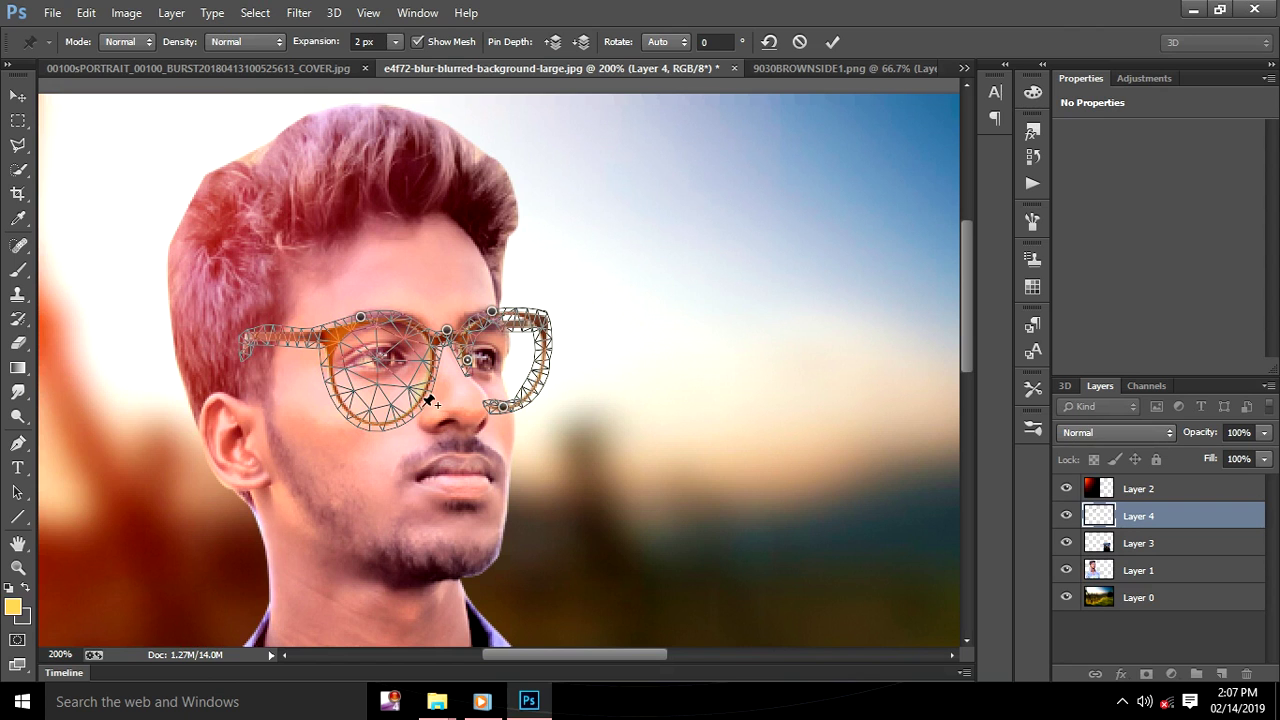
click(381, 427)
click(416, 401)
click(374, 376)
click(340, 419)
click(326, 361)
click(337, 336)
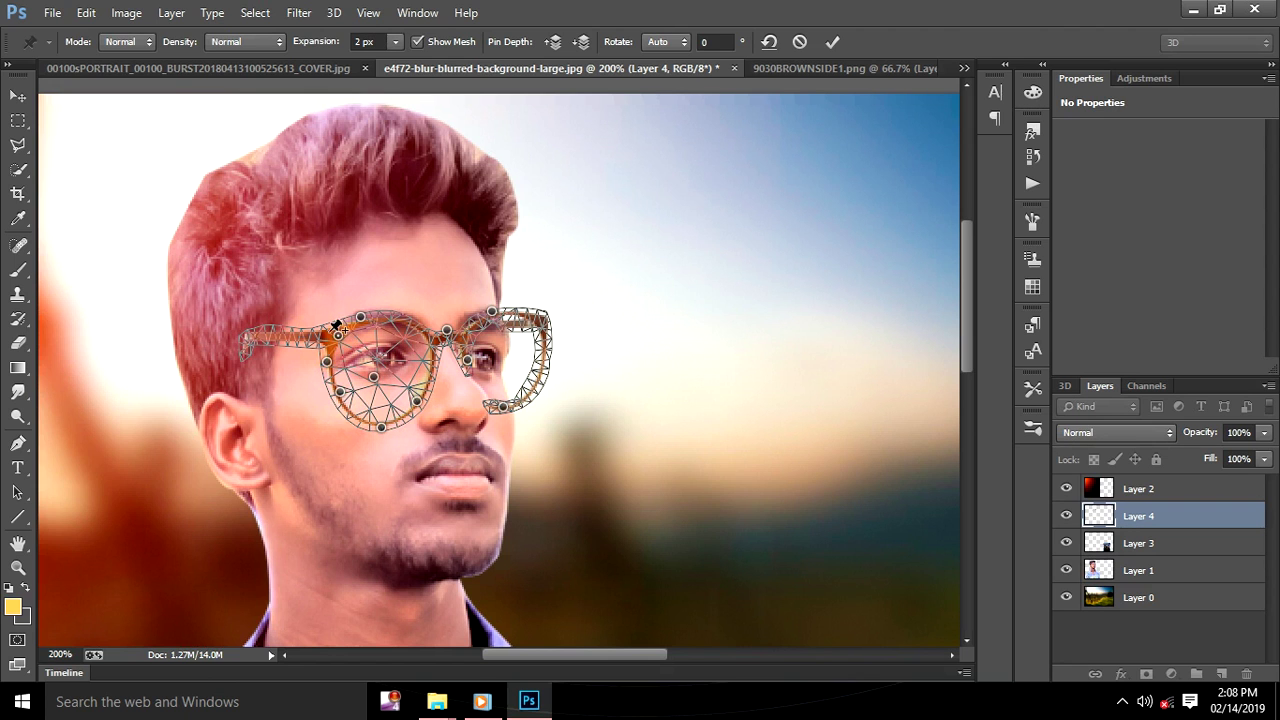
click(321, 335)
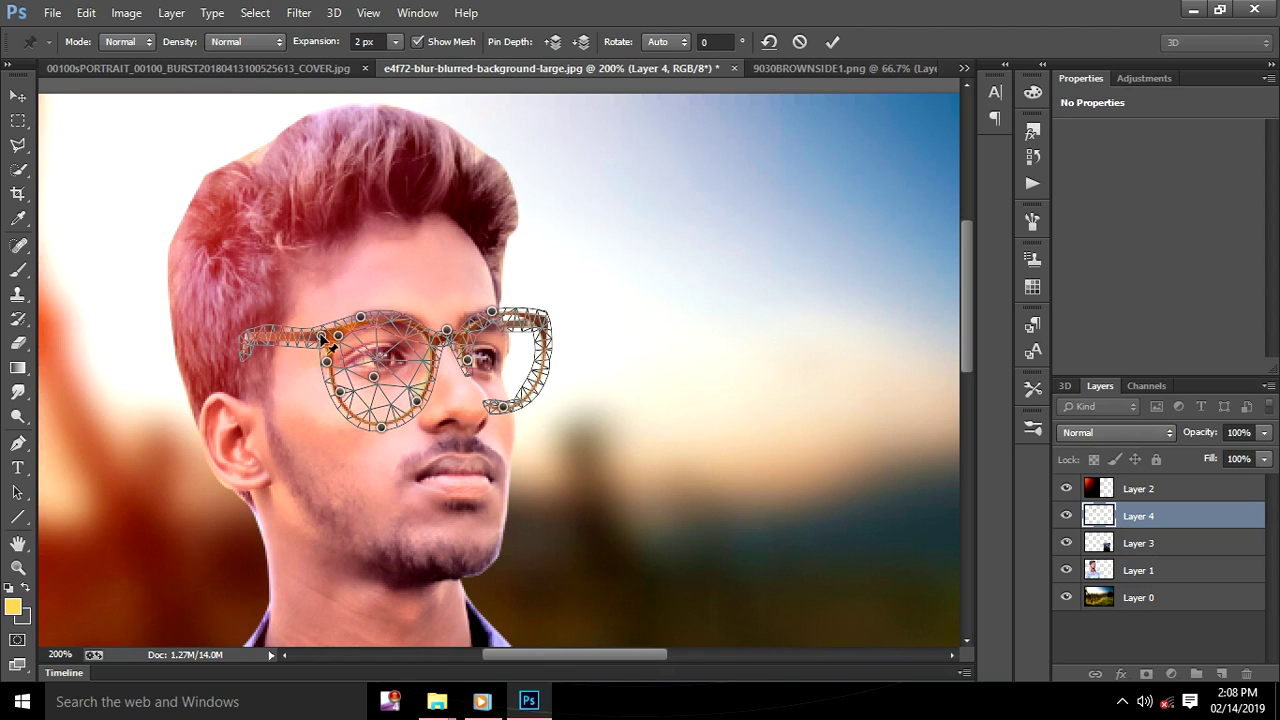
click(249, 335)
Bend the left temple arm down toward the ear and commit the warp
drag(255, 339, 218, 394)
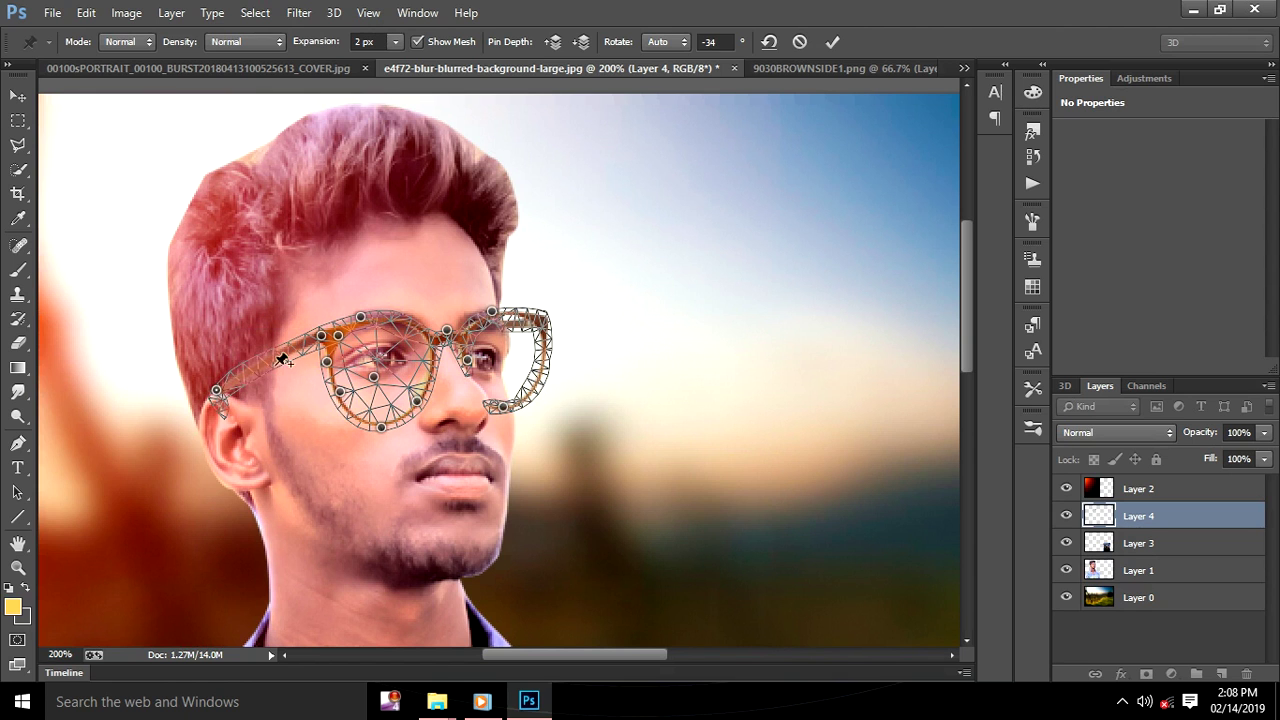
key(e)
click(832, 41)
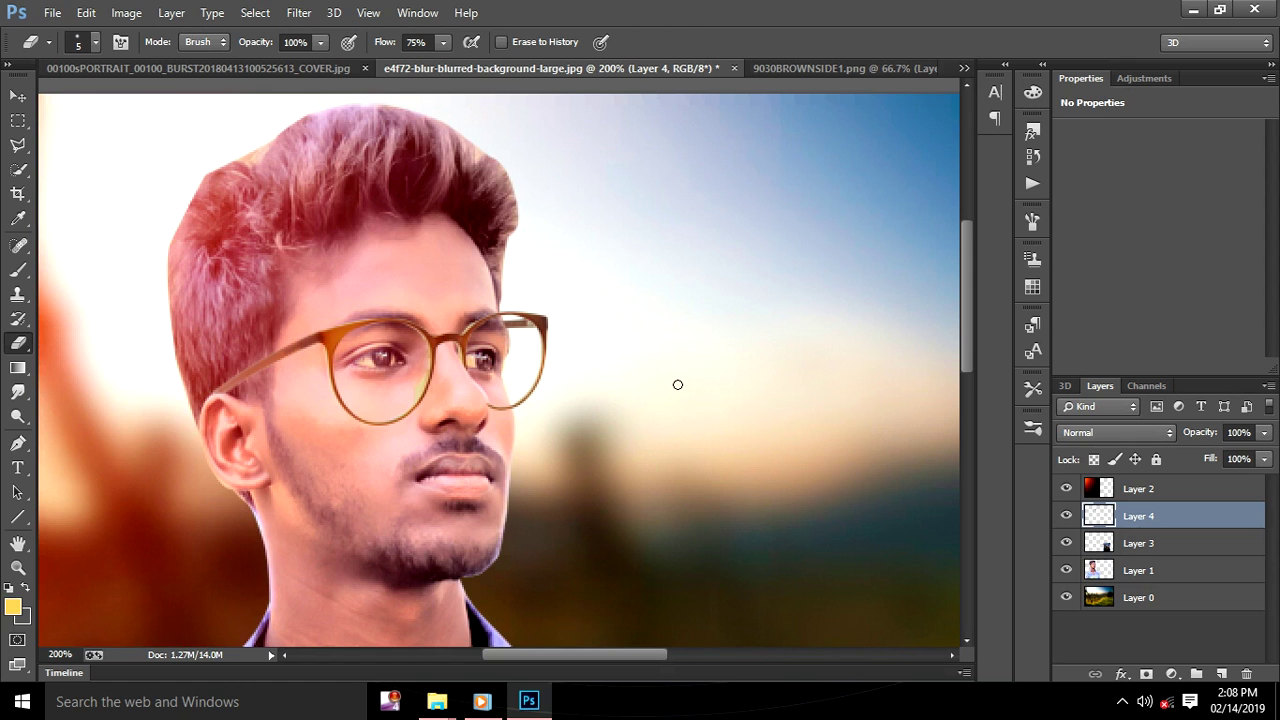
key(ctrl+minus)
key(ctrl+minus)
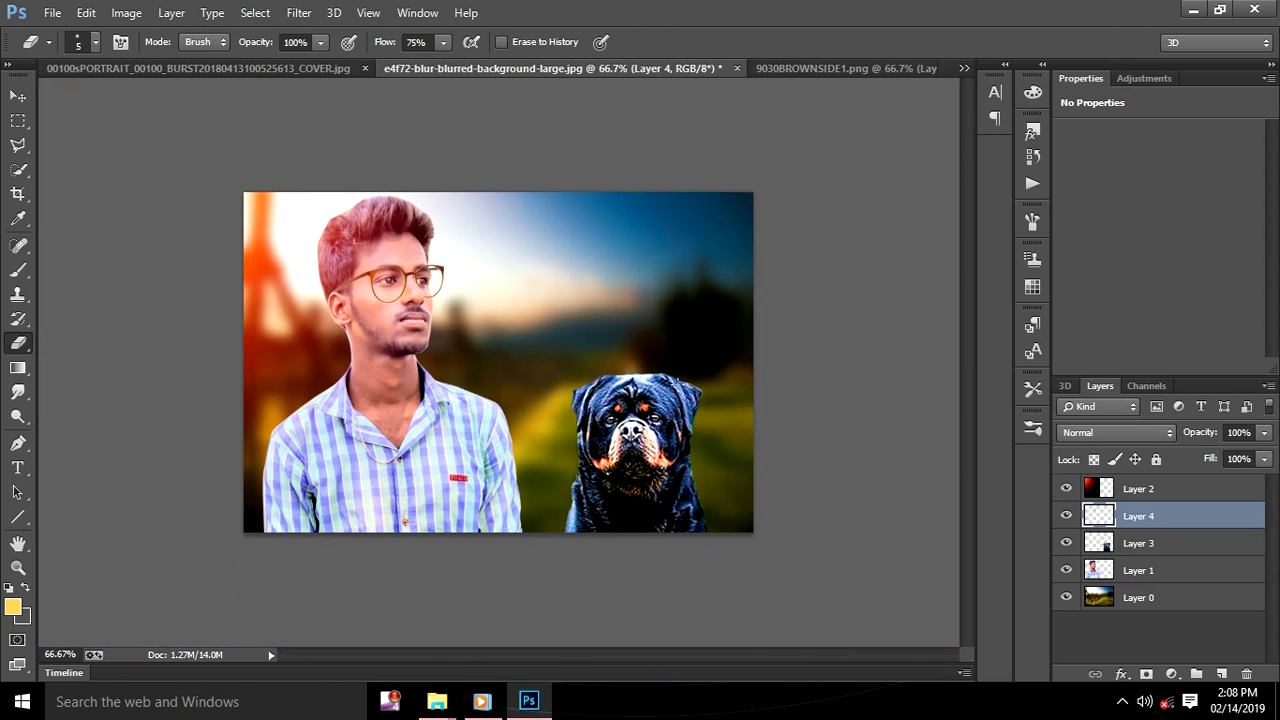
Apply a Camera Raw Filter to the glasses with Contrast +36 and Clarity +10
click(299, 12)
click(377, 121)
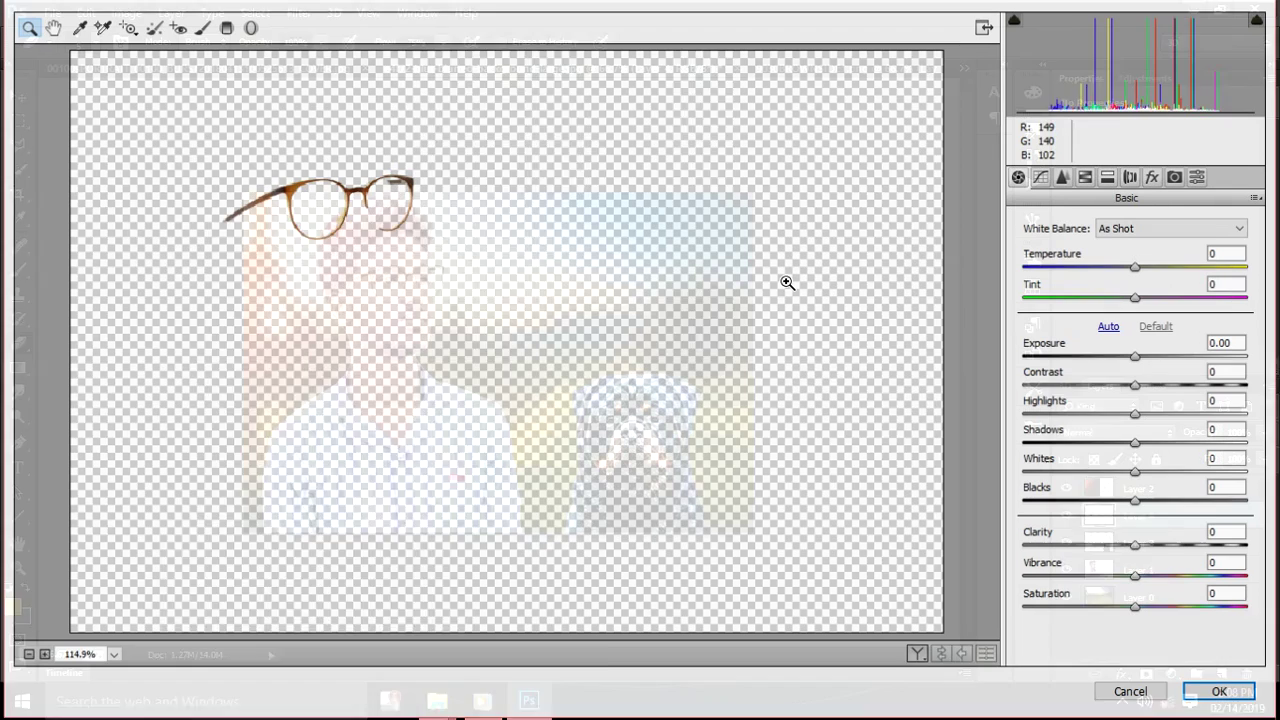
drag(1138, 386, 1180, 386)
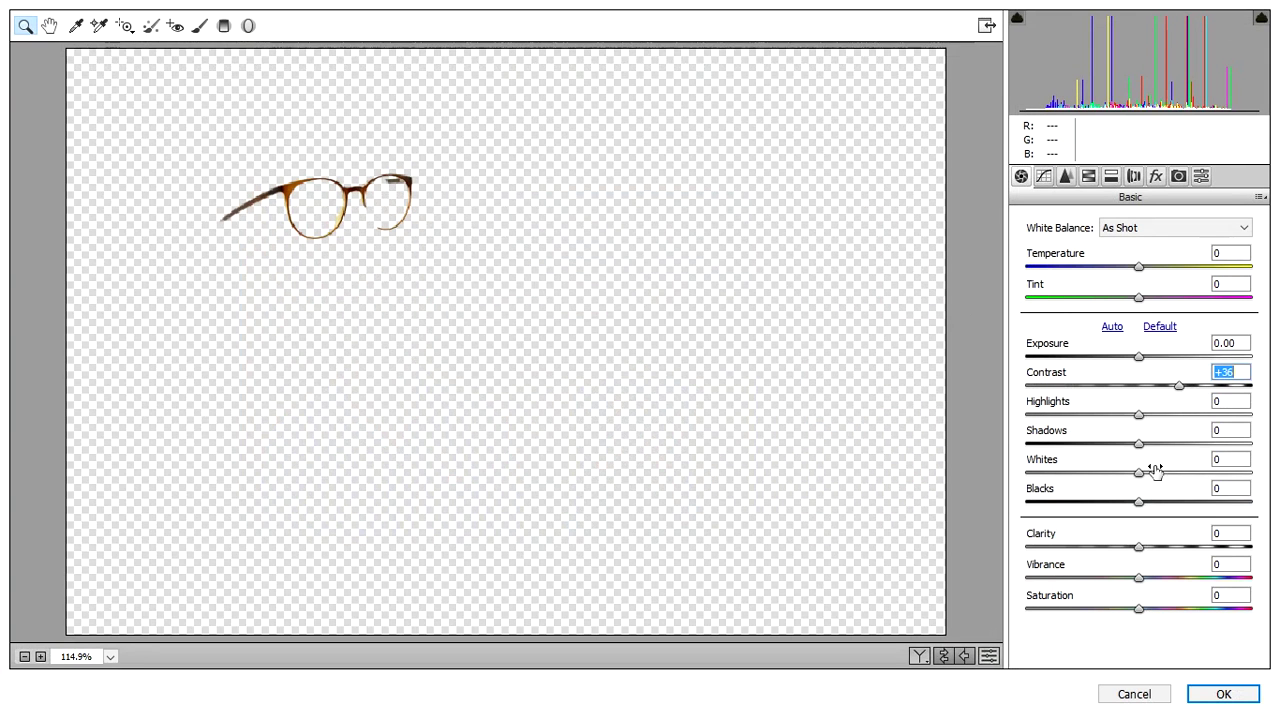
drag(1138, 547, 1150, 547)
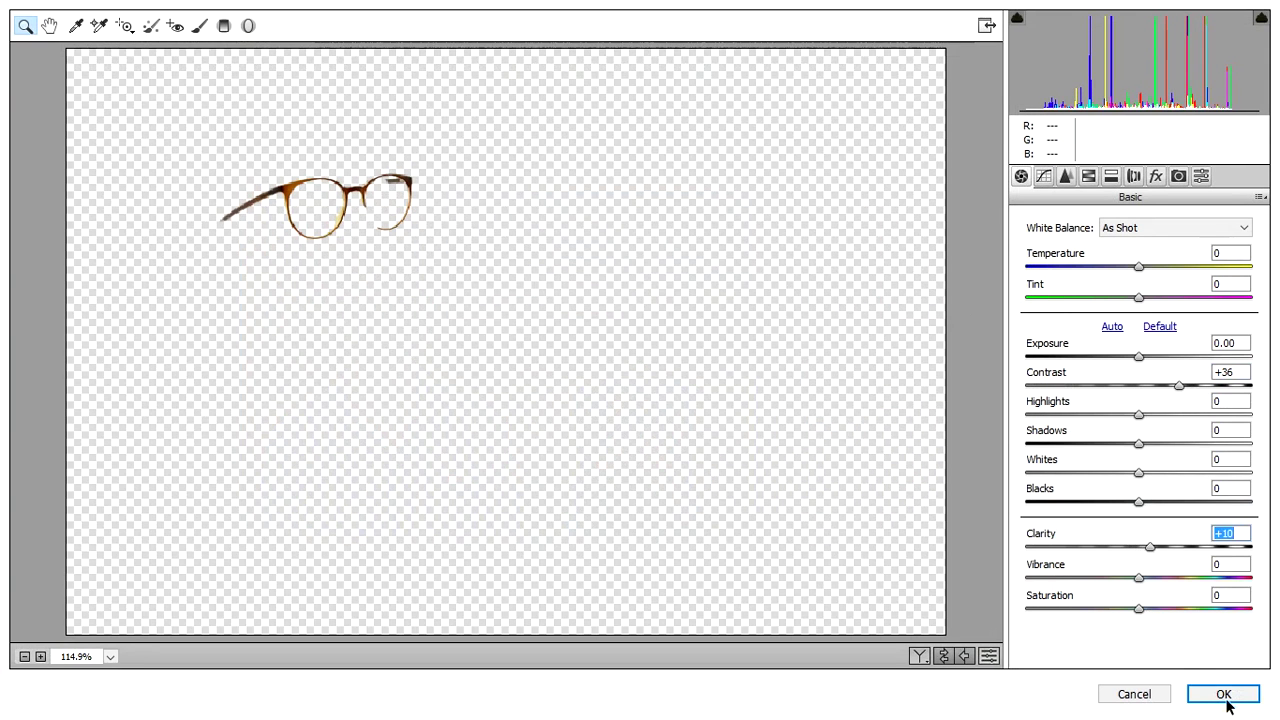
click(1223, 694)
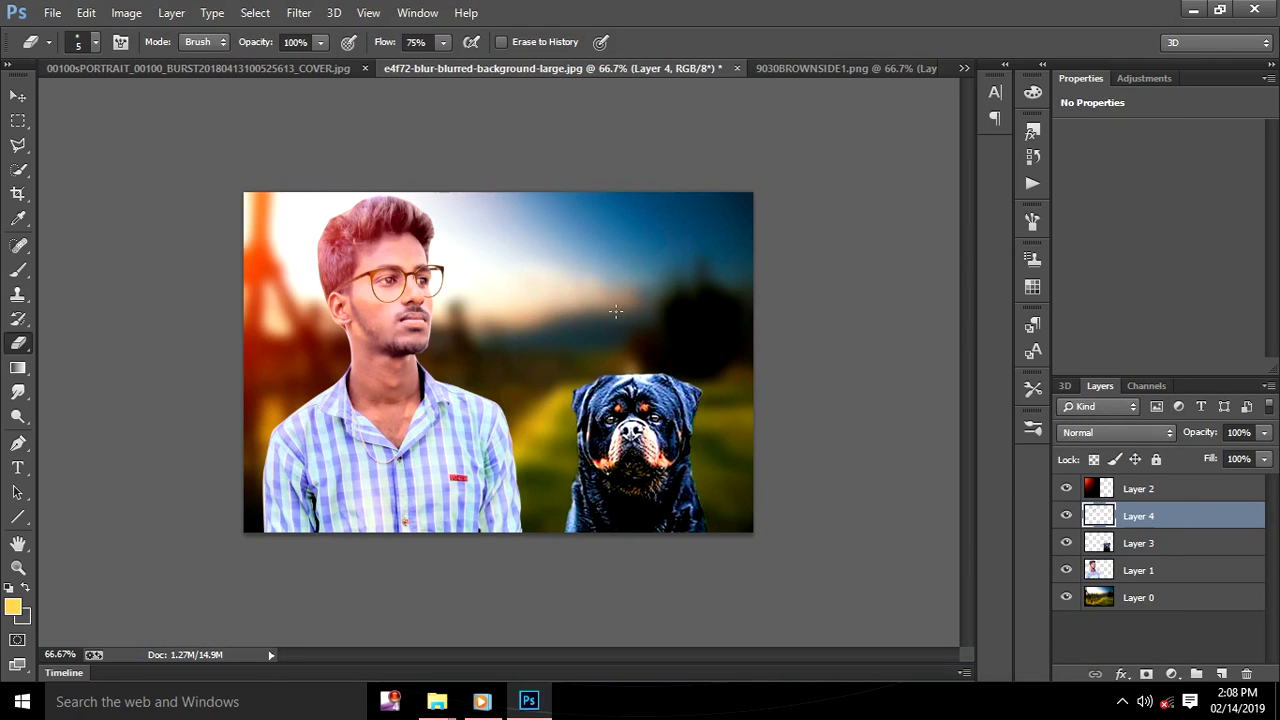
click(52, 12)
Browse the ffgfrrrr folder and open the horse photo 616.jpg
click(80, 51)
scroll(766, 349, down, 3)
scroll(785, 376, down, 2)
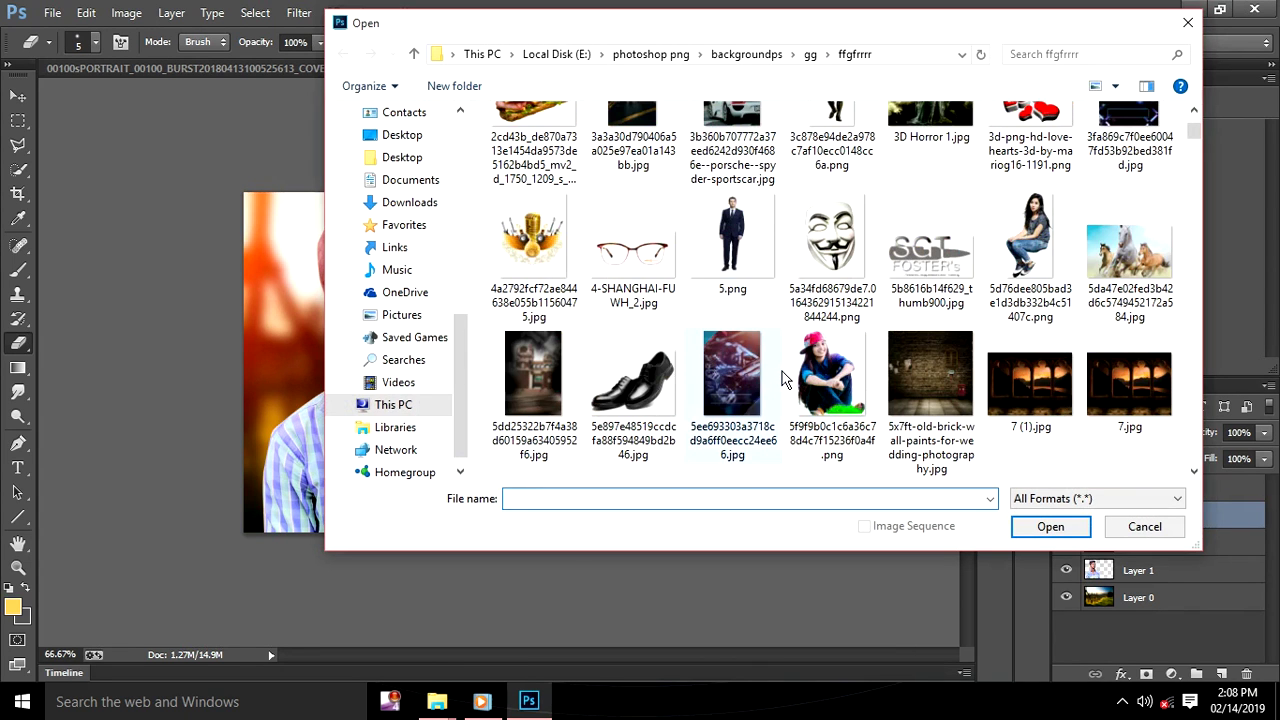
scroll(785, 376, down, 2)
scroll(785, 376, up, 1)
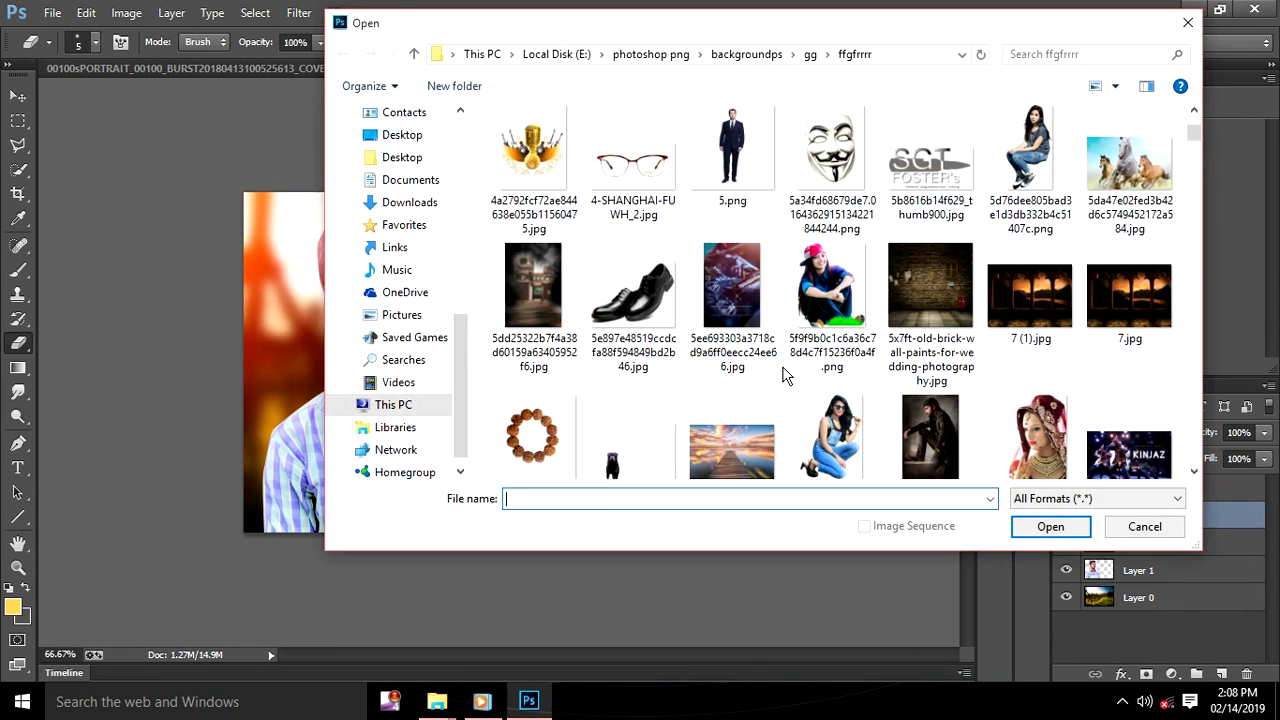
scroll(785, 376, down, 2)
scroll(785, 376, down, 2)
scroll(785, 376, down, 2)
scroll(785, 376, down, 2)
scroll(785, 376, down, 2)
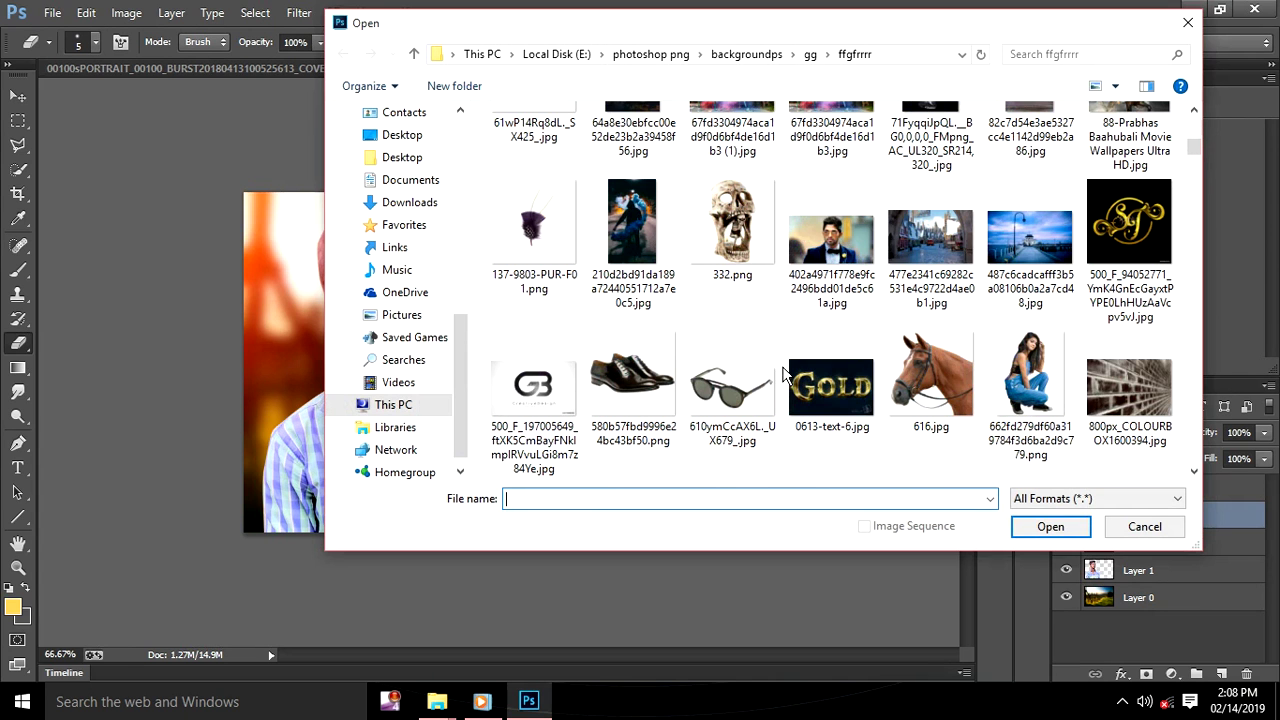
double_click(920, 375)
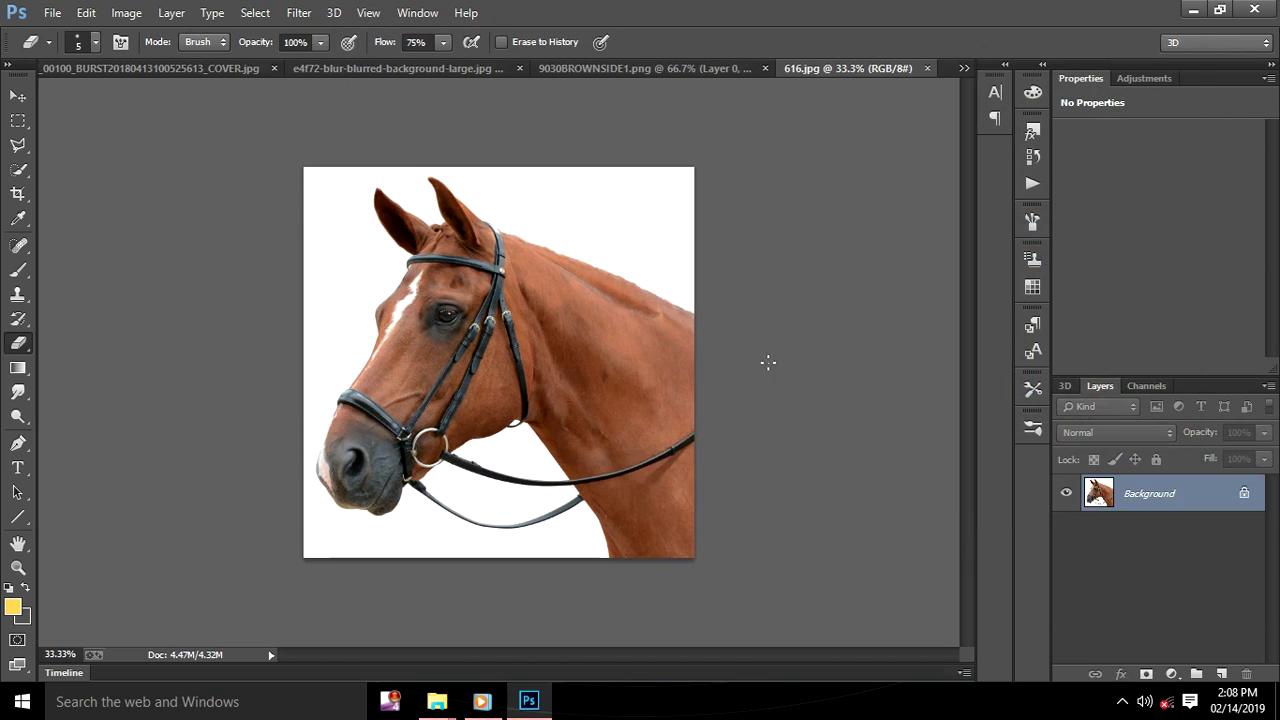
Select the horse with Quick Selection and drag it into the portrait composite
click(18, 170)
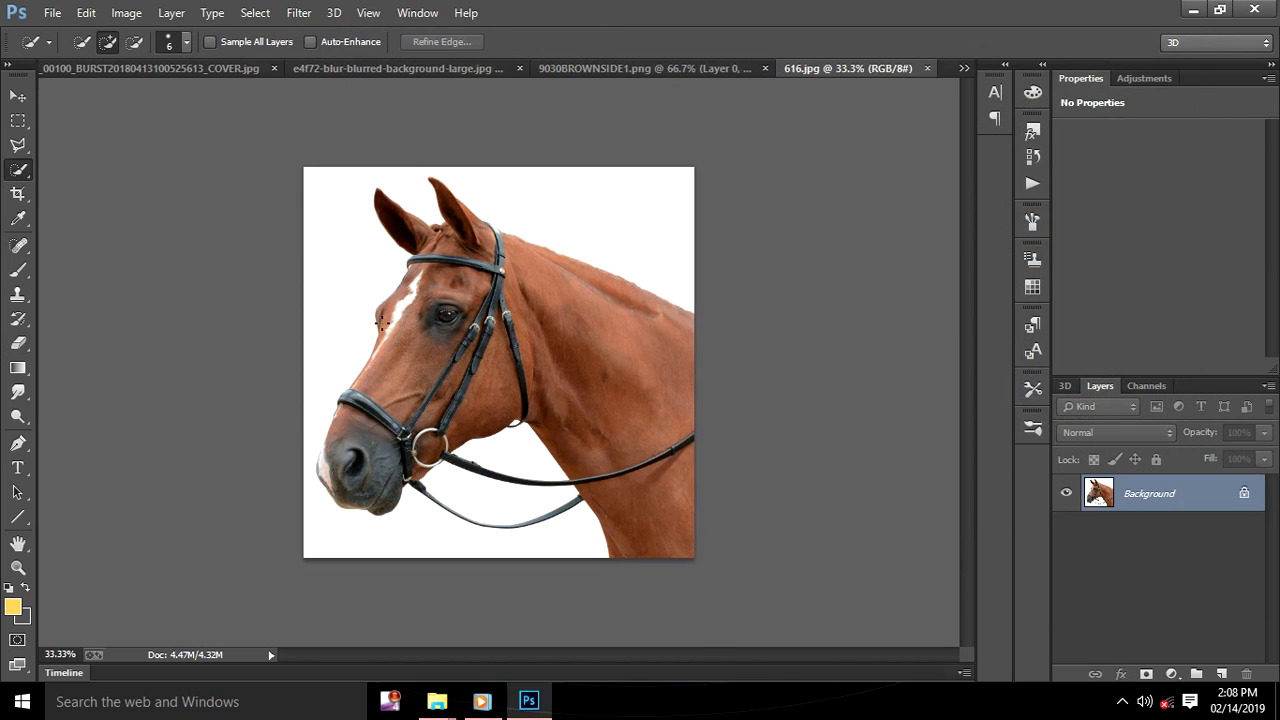
click(497, 316)
right_click(510, 320)
click(107, 44)
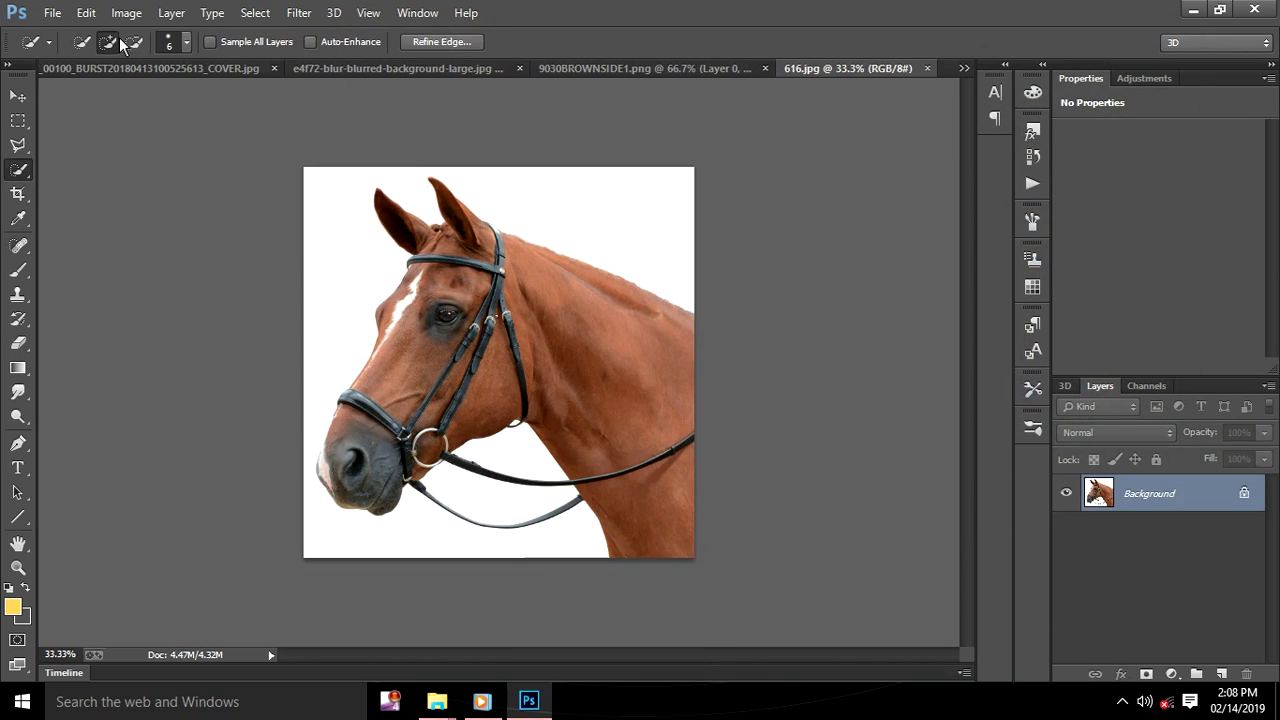
mouse_move(451, 276)
mouse_down()
mouse_move(684, 474)
mouse_move(524, 438)
mouse_up()
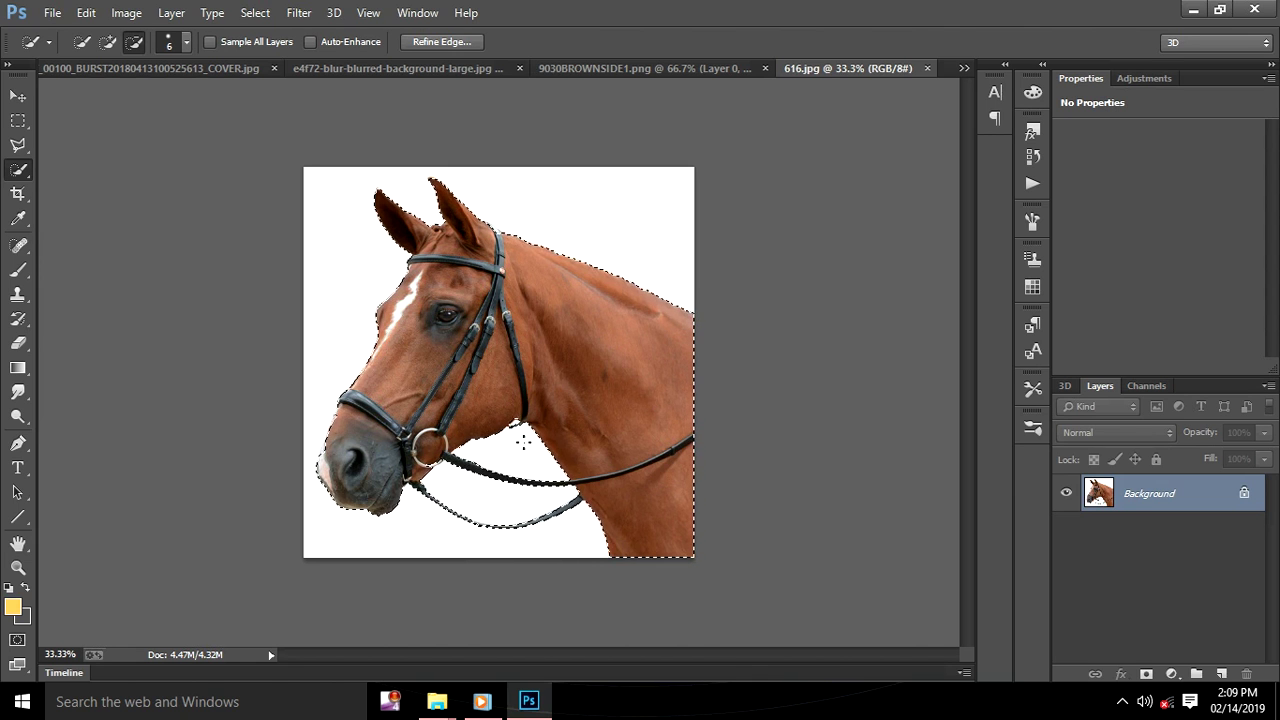
key(alt)
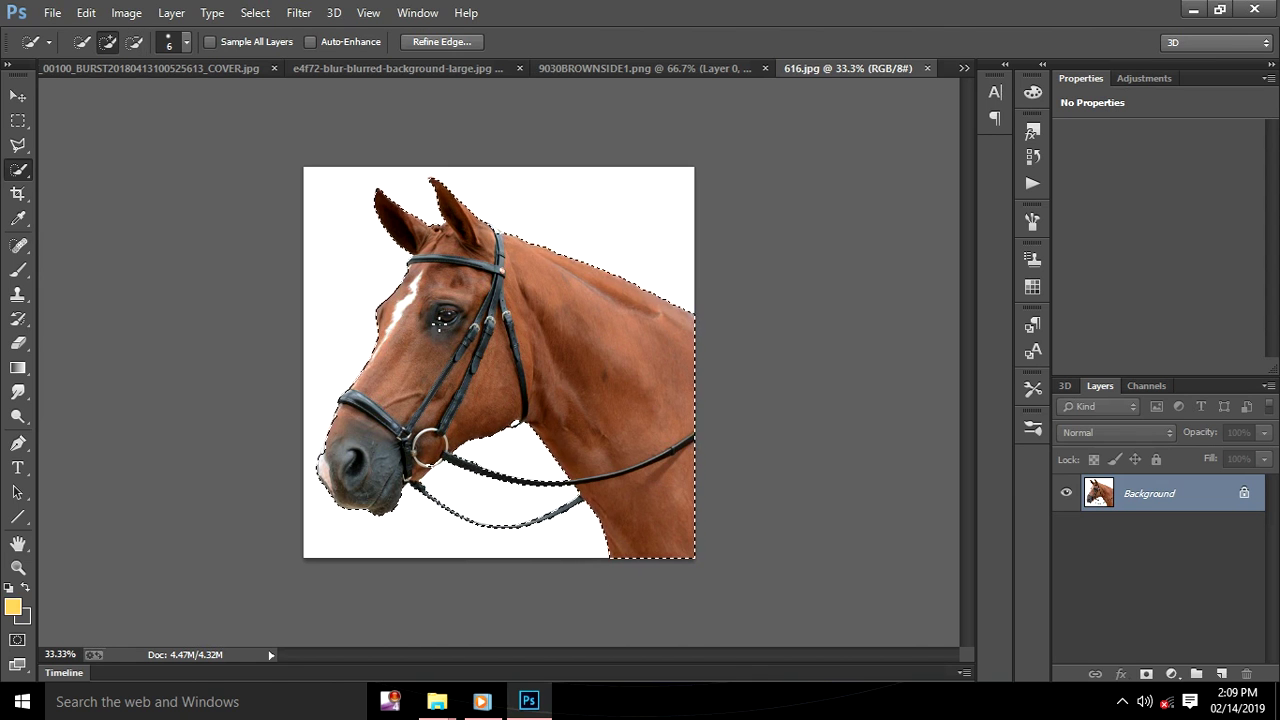
mouse_move(560, 335)
mouse_down()
mouse_move(174, 70)
mouse_move(561, 385)
mouse_move(529, 386)
mouse_move(796, 461)
mouse_up()
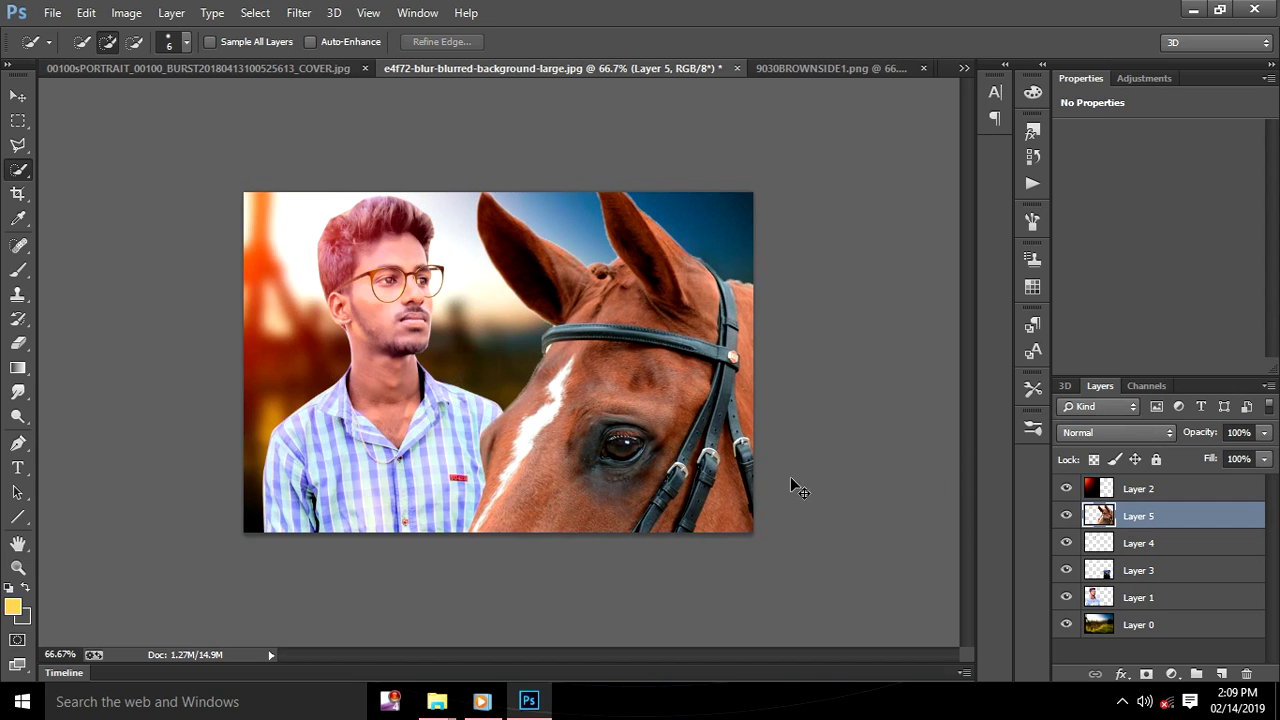
Scale the horse layer down to about 39% by 43% and move it up-left beside the man
key(ctrl+t)
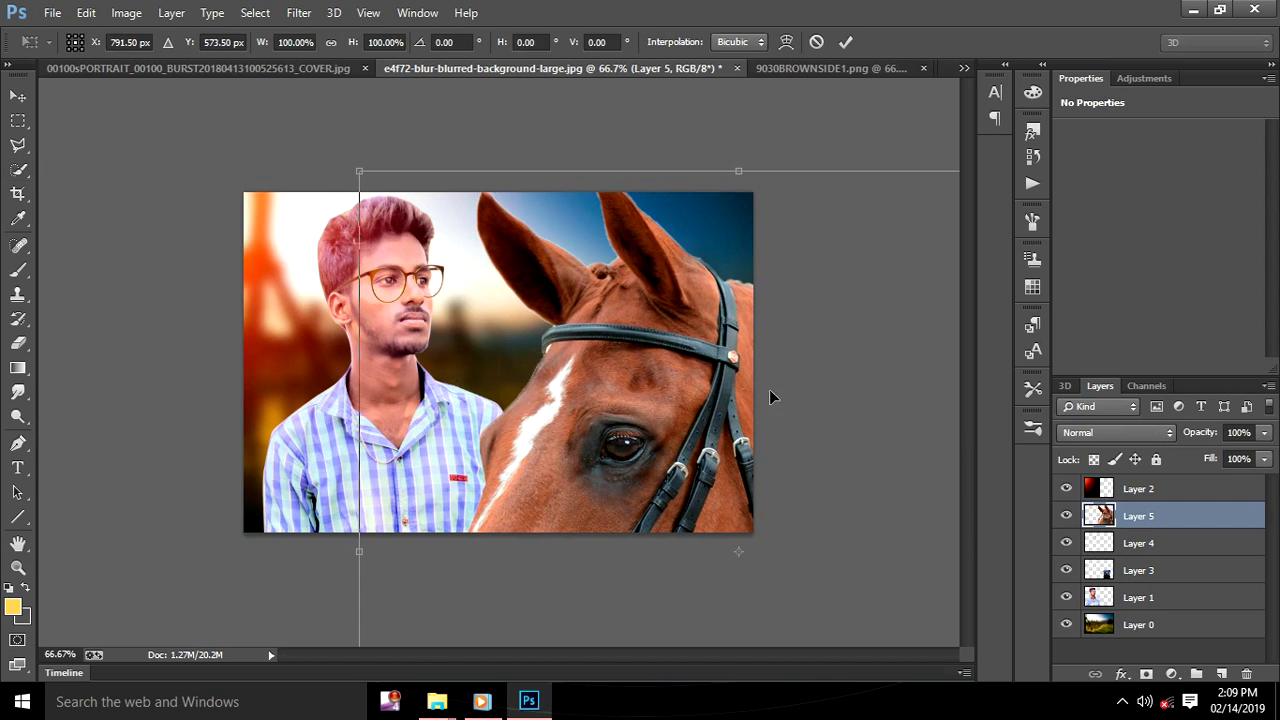
drag(361, 170, 469, 229)
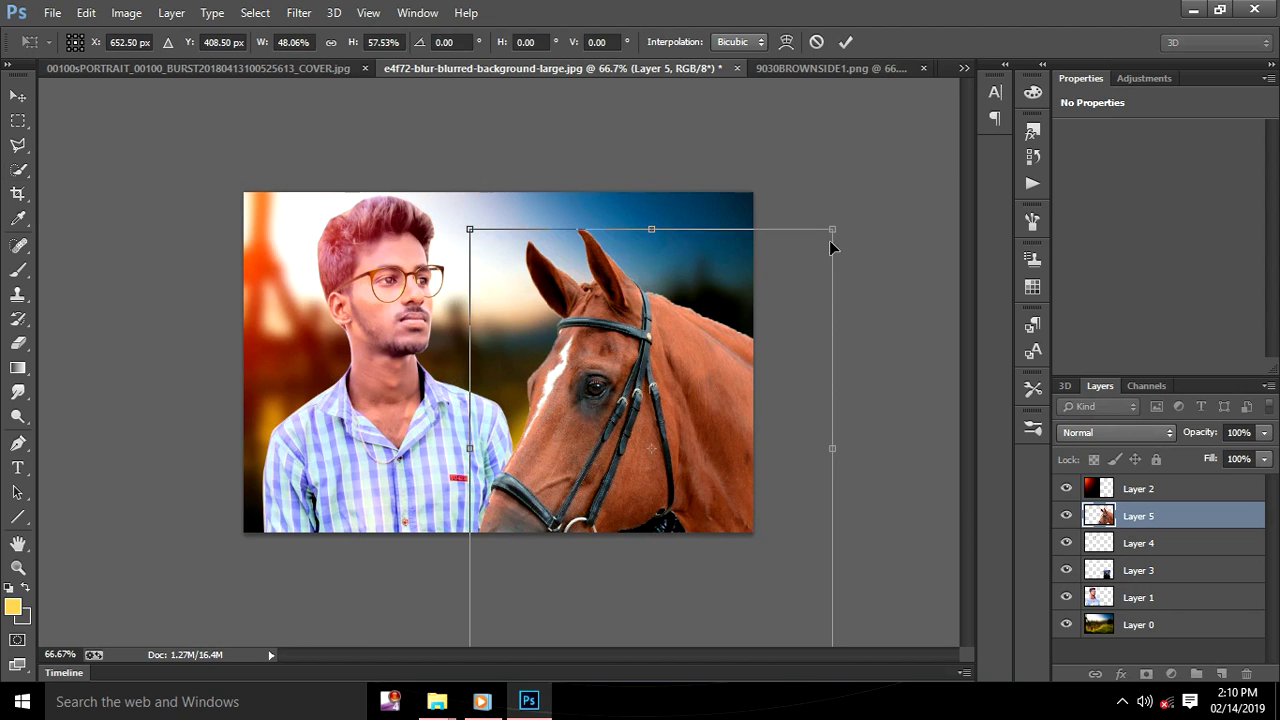
mouse_move(830, 229)
mouse_down()
mouse_move(817, 287)
mouse_move(798, 287)
mouse_up()
mouse_move(739, 350)
mouse_down()
mouse_move(708, 337)
mouse_move(703, 316)
mouse_up()
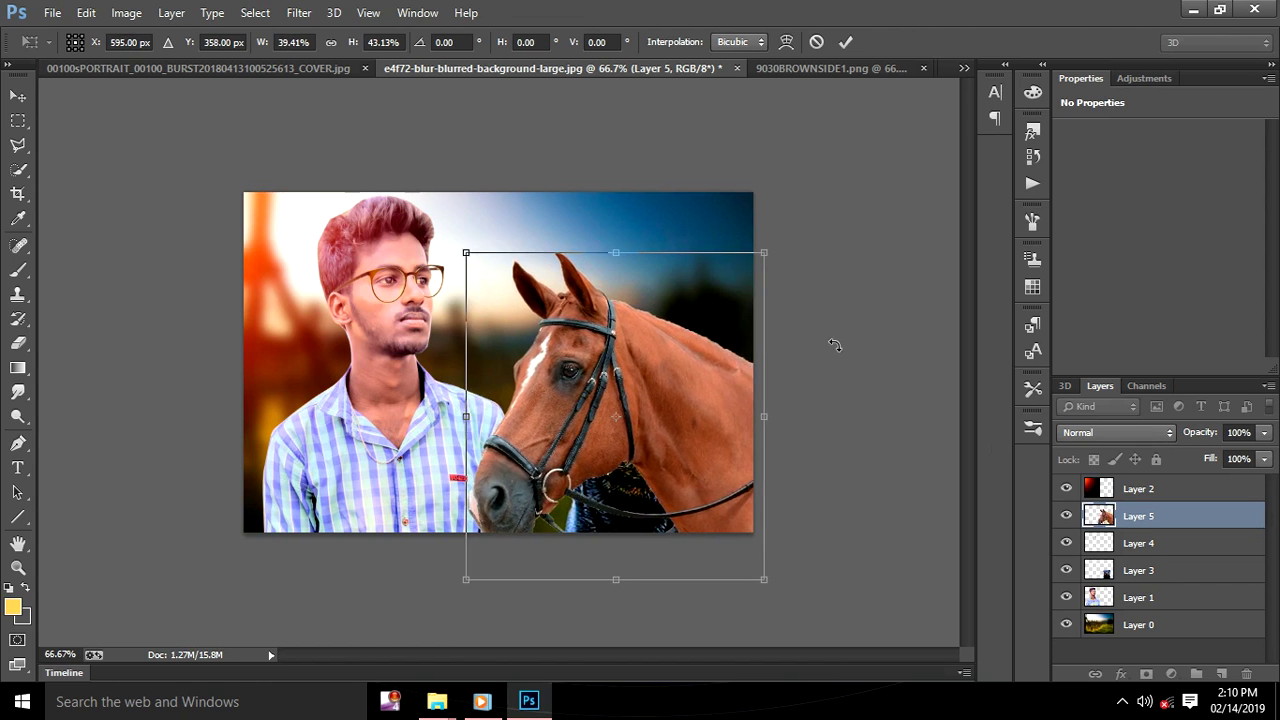
click(845, 41)
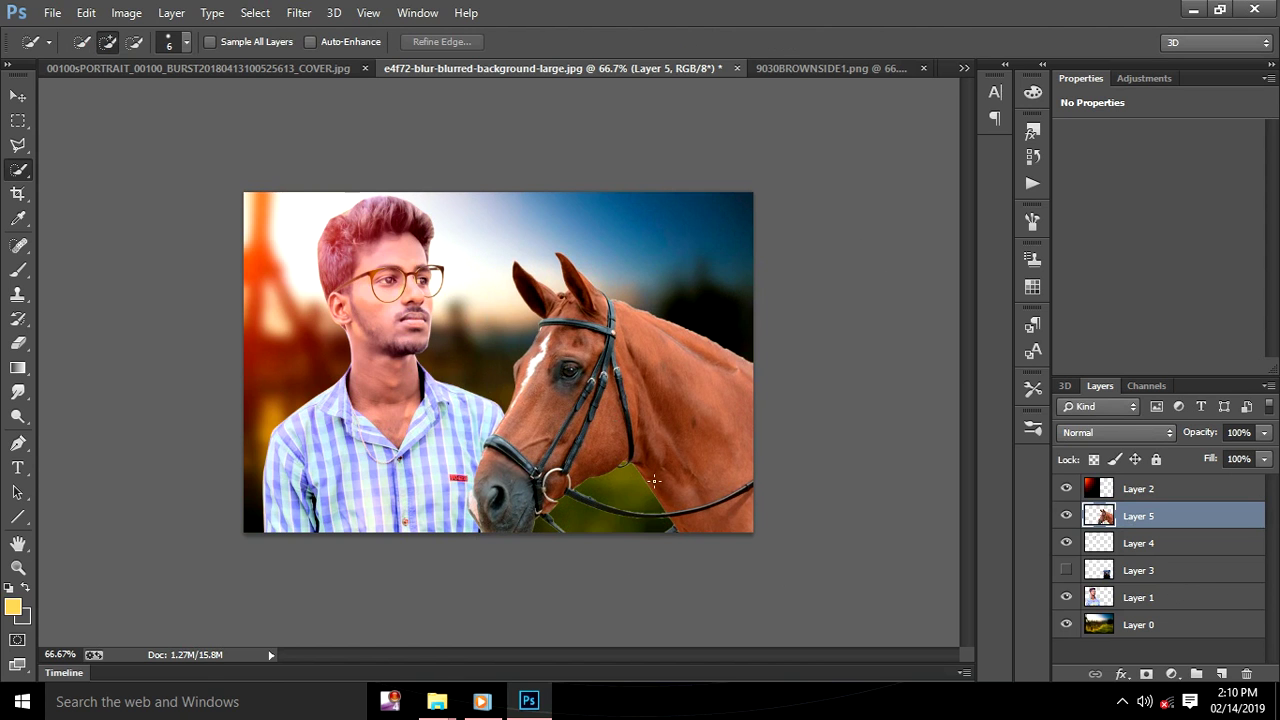
drag(667, 456, 651, 429)
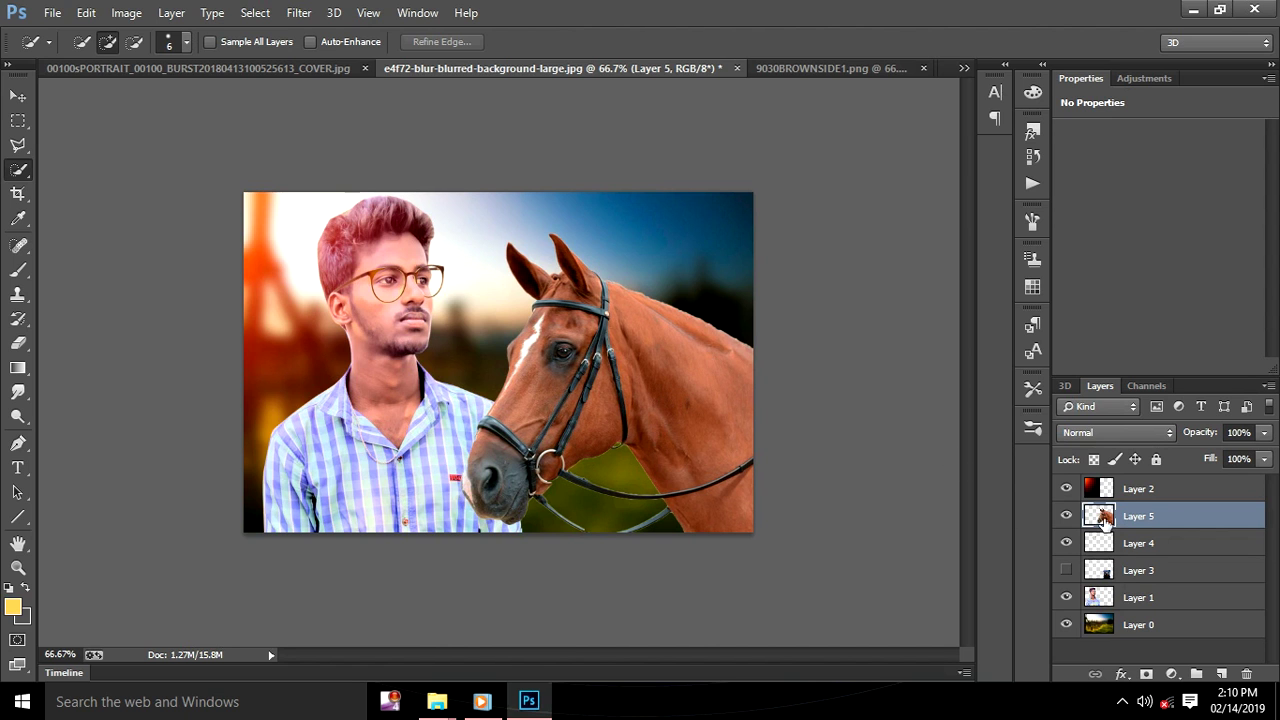
Mask Layer 5 to the horse's outline and refine the edge with Smooth 10, Shift Edge -100
ctrl+click(1100, 516)
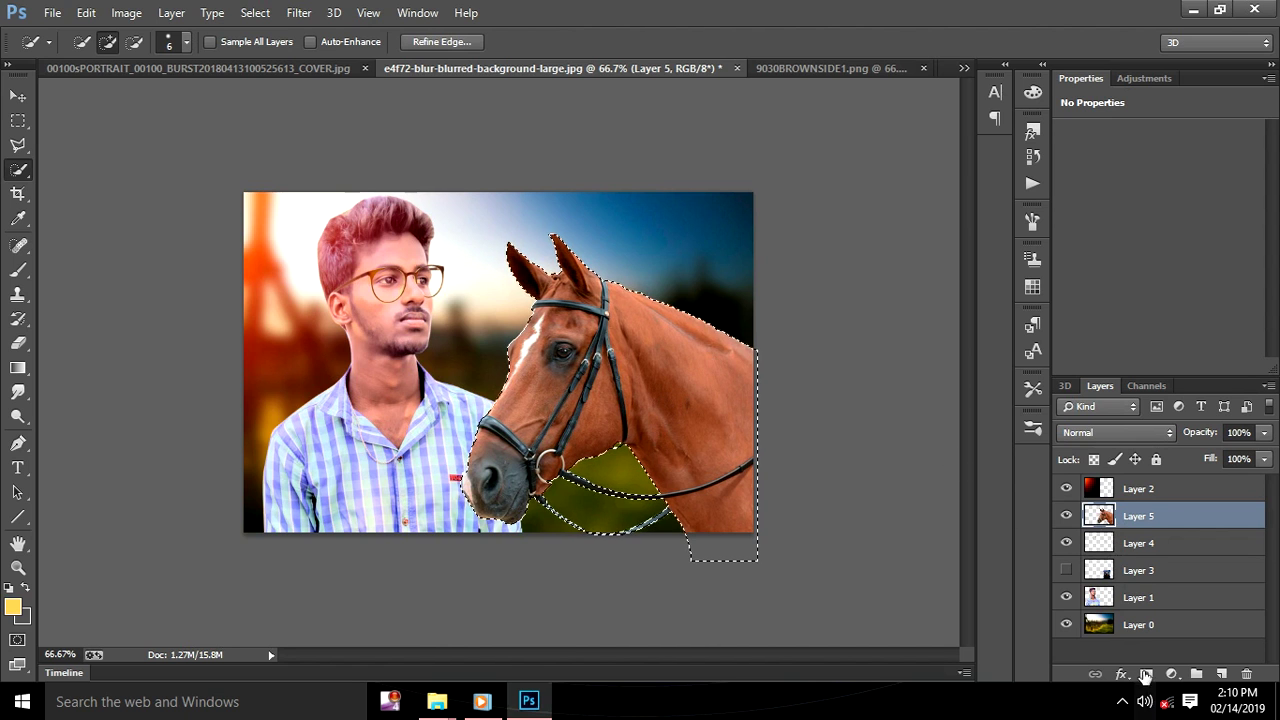
click(1146, 673)
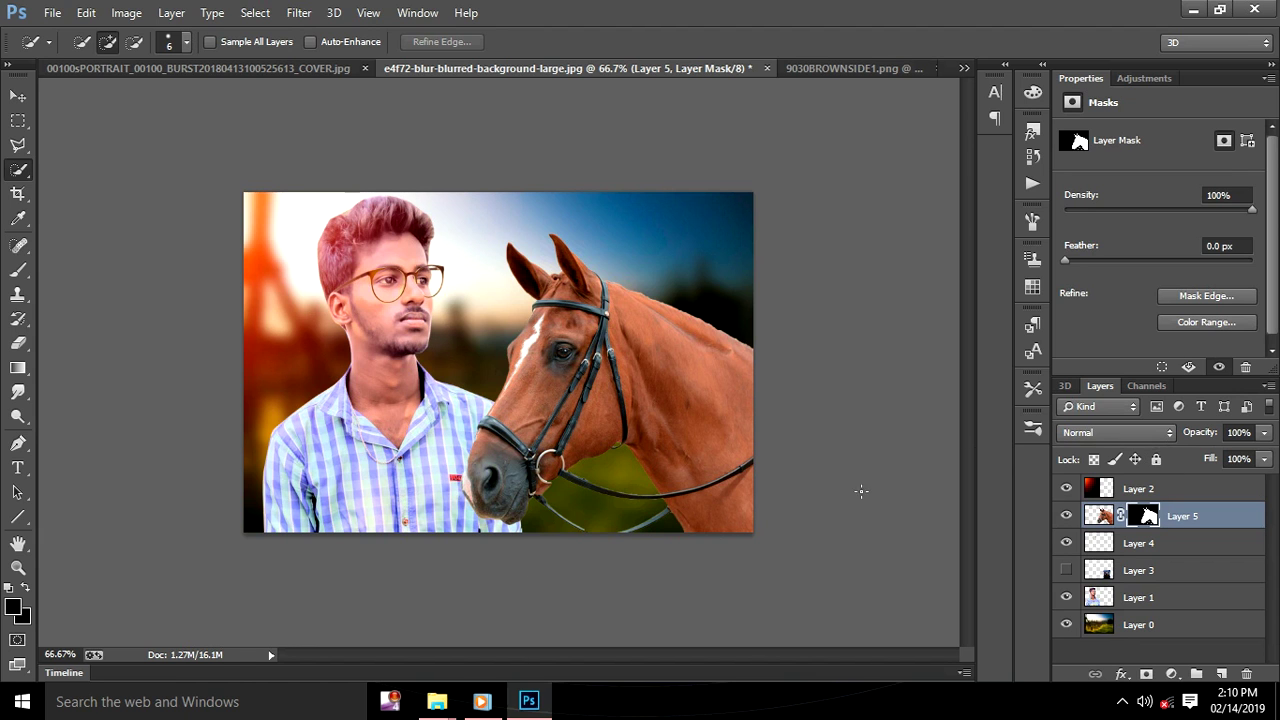
click(1210, 297)
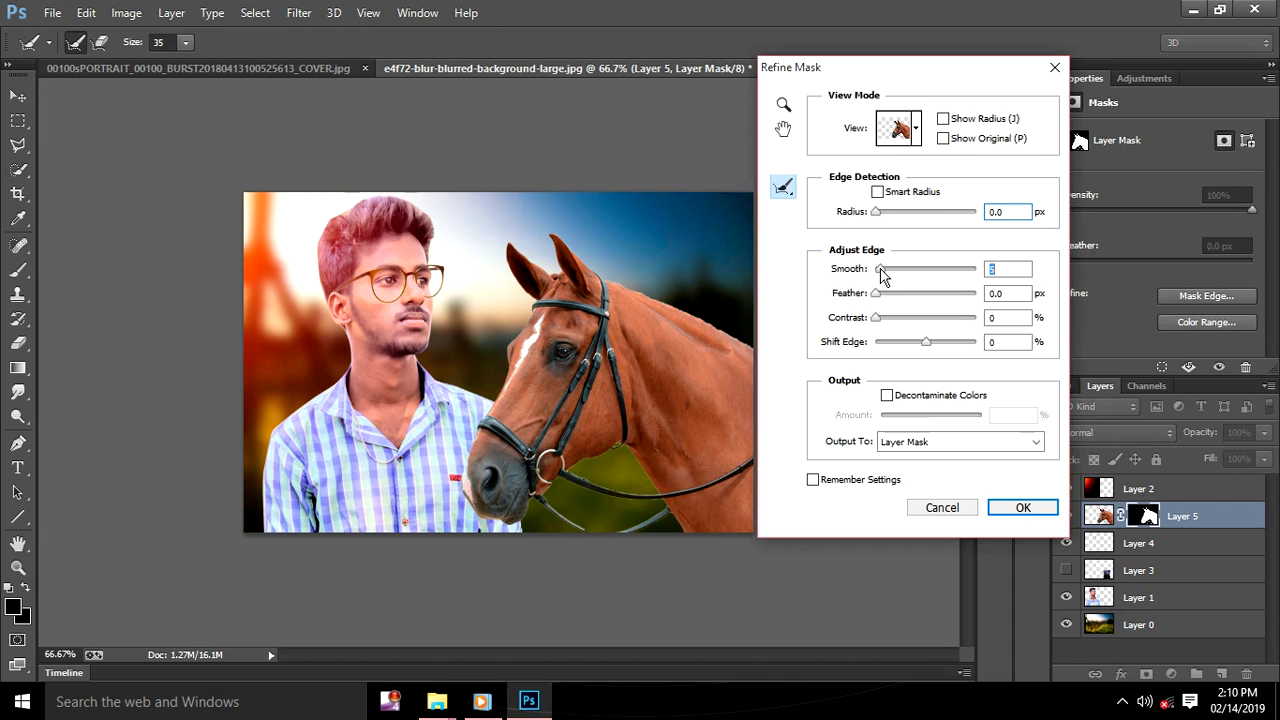
drag(918, 342, 866, 342)
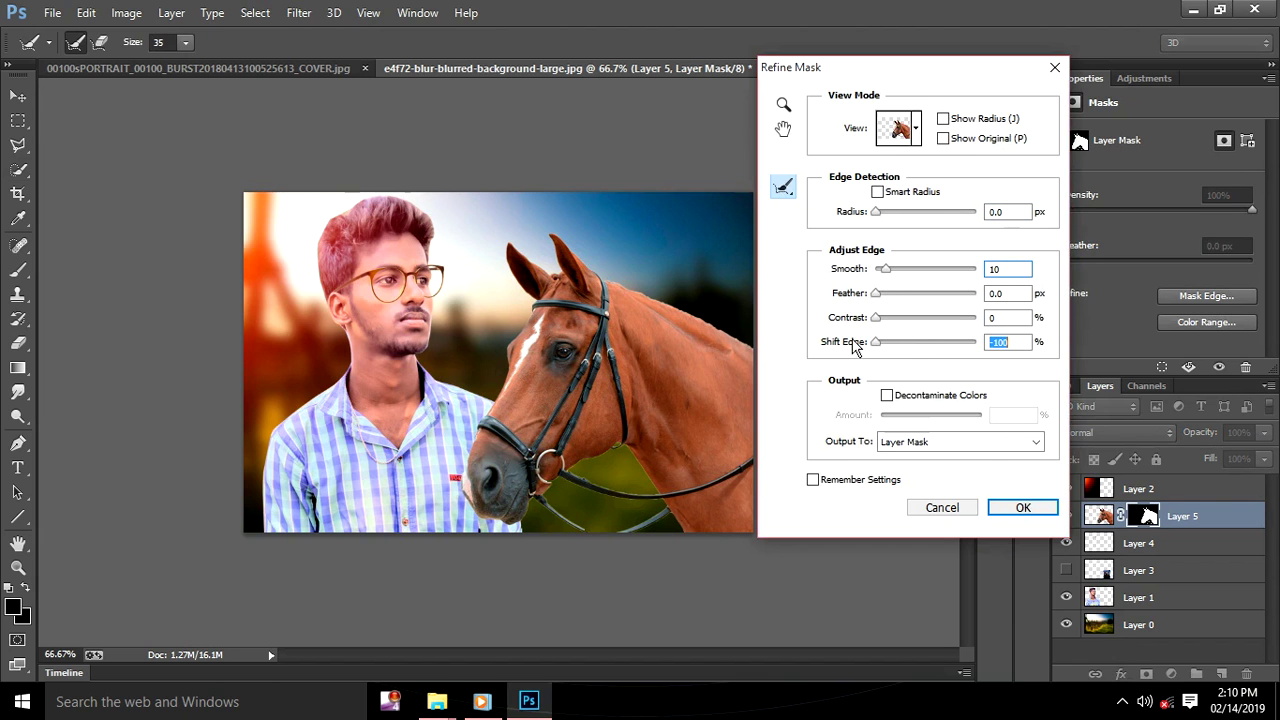
click(1023, 508)
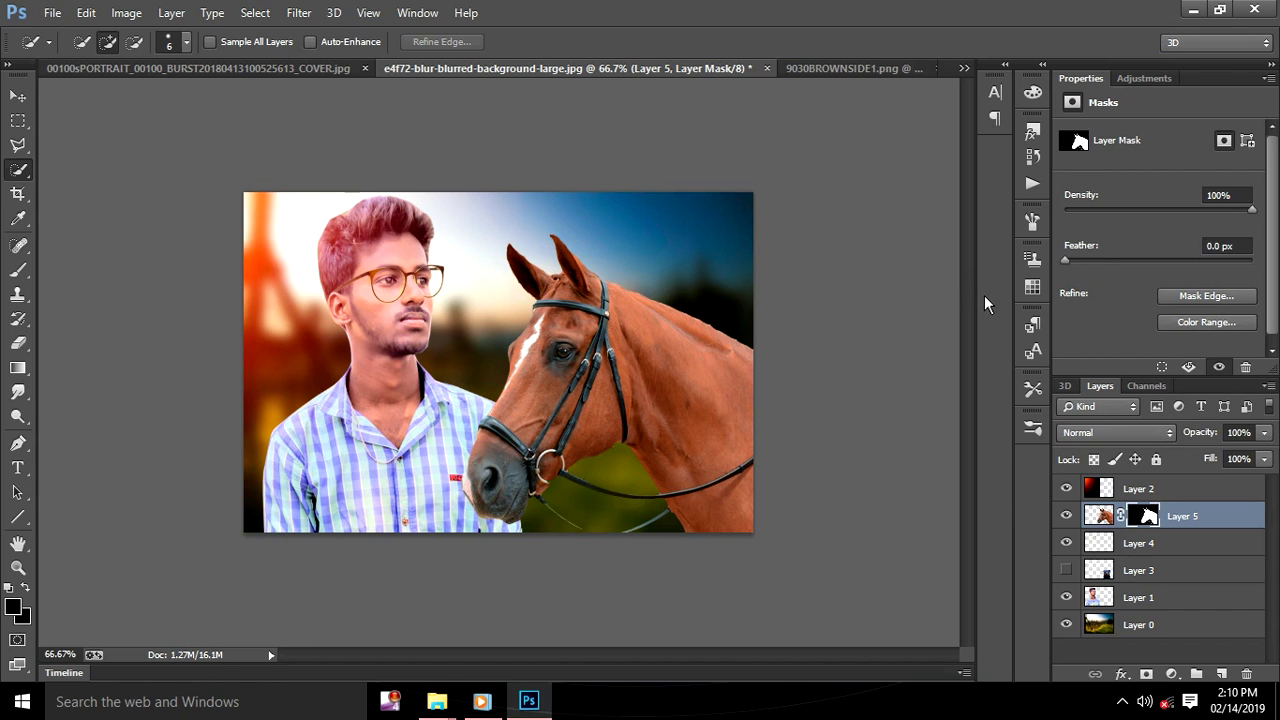
key(ctrl+plus)
key(ctrl+plus)
key(ctrl+plus)
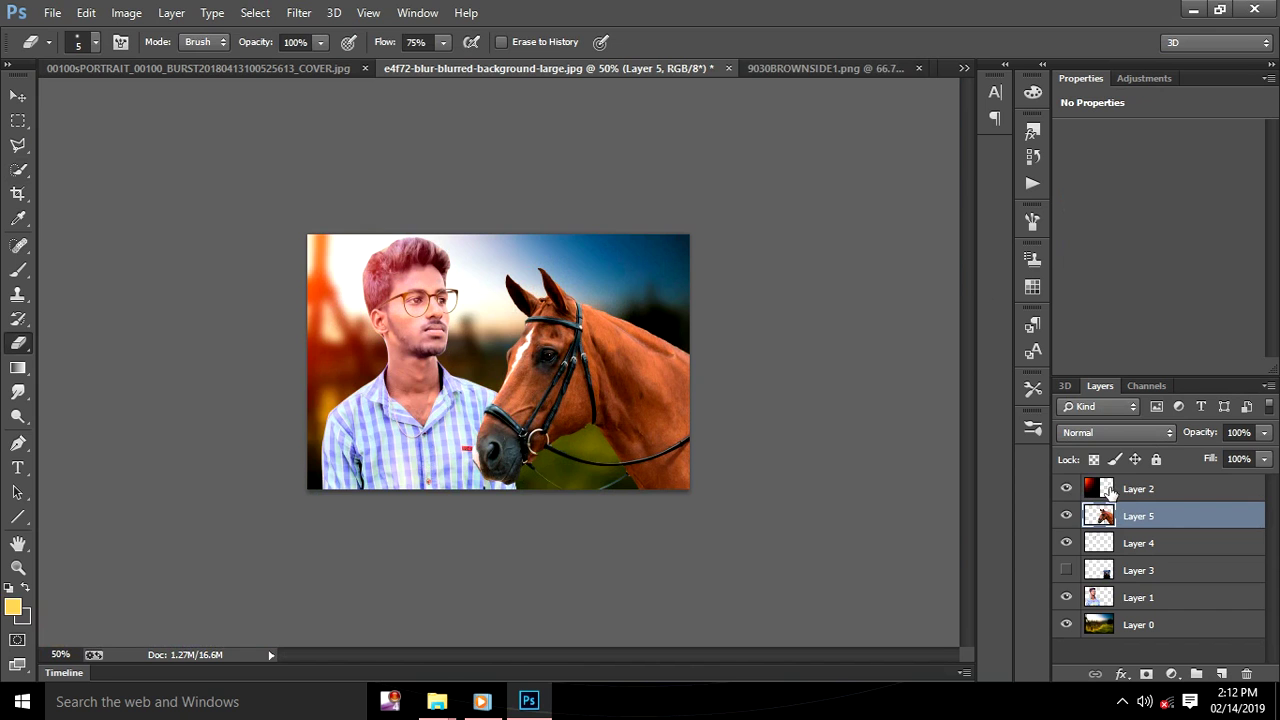
Slide the Layer 2 orange glow across and position its copy toward the top right
click(1124, 492)
mouse_move(395, 352)
mouse_down()
mouse_move(908, 409)
mouse_move(846, 366)
mouse_move(691, 346)
mouse_up()
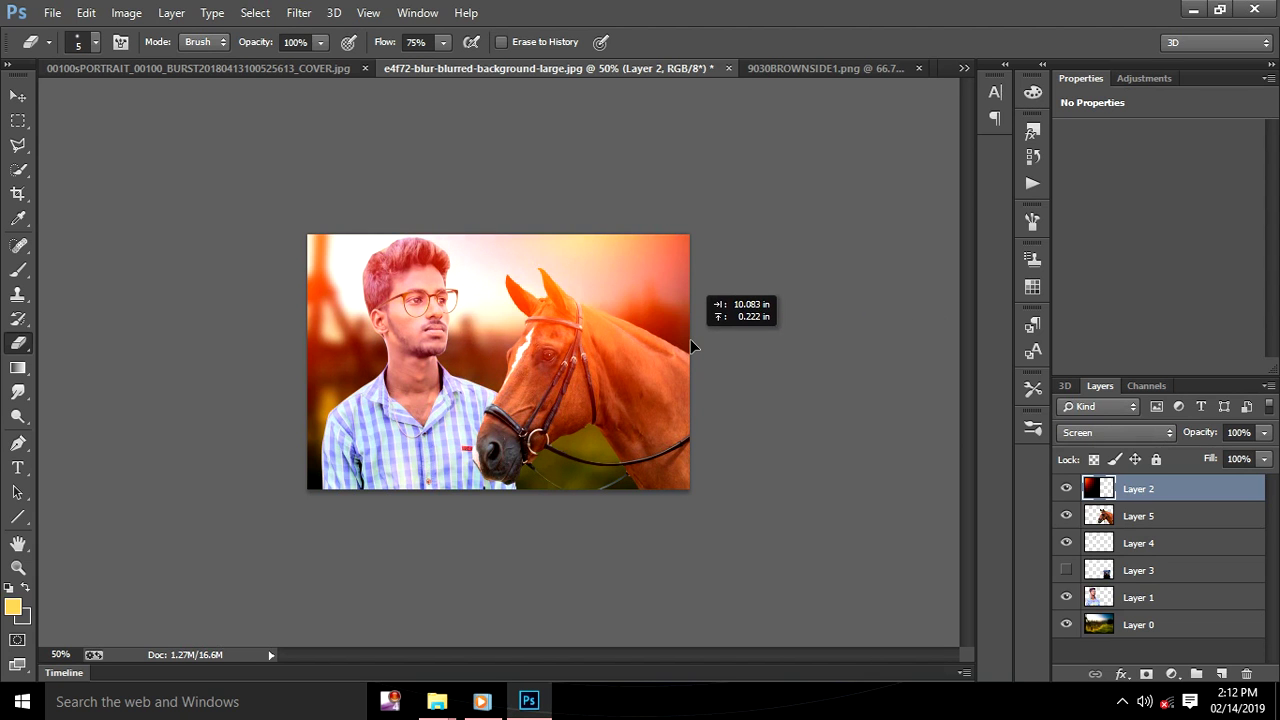
drag(666, 264, 663, 269)
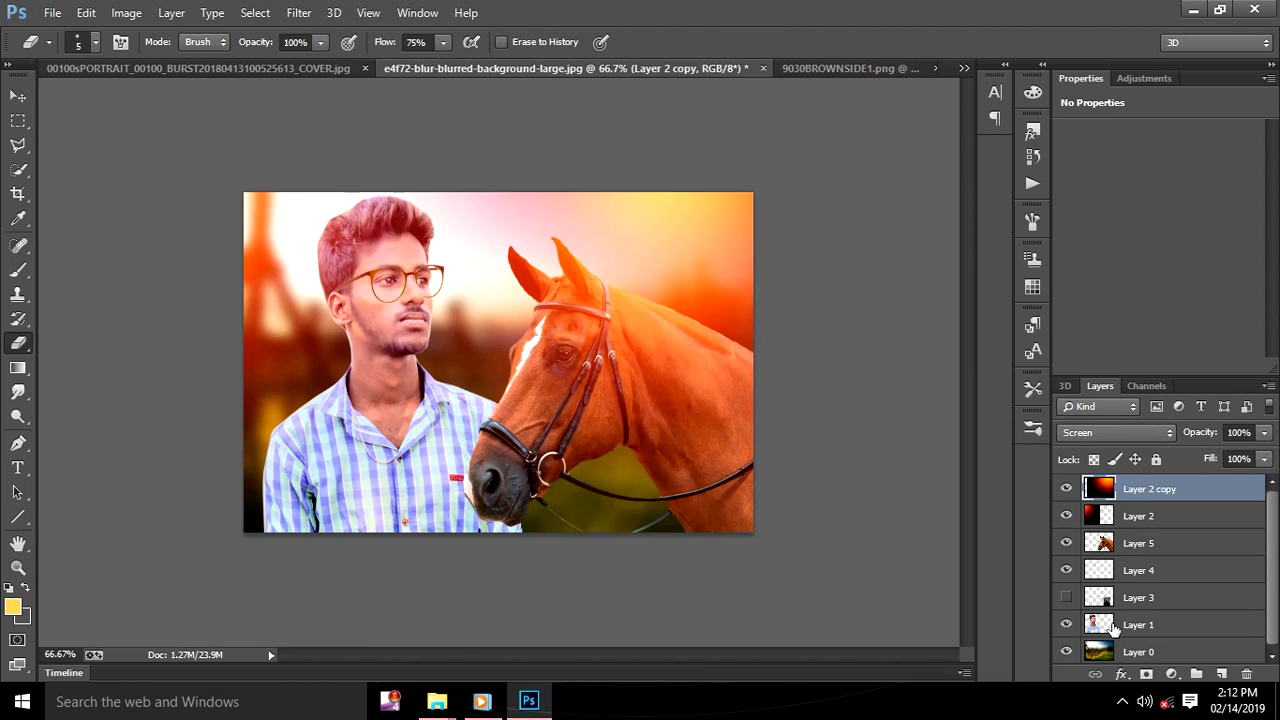
Apply a Camera Raw Filter to the man's Layer 1 with Contrast +21
click(1113, 624)
click(298, 13)
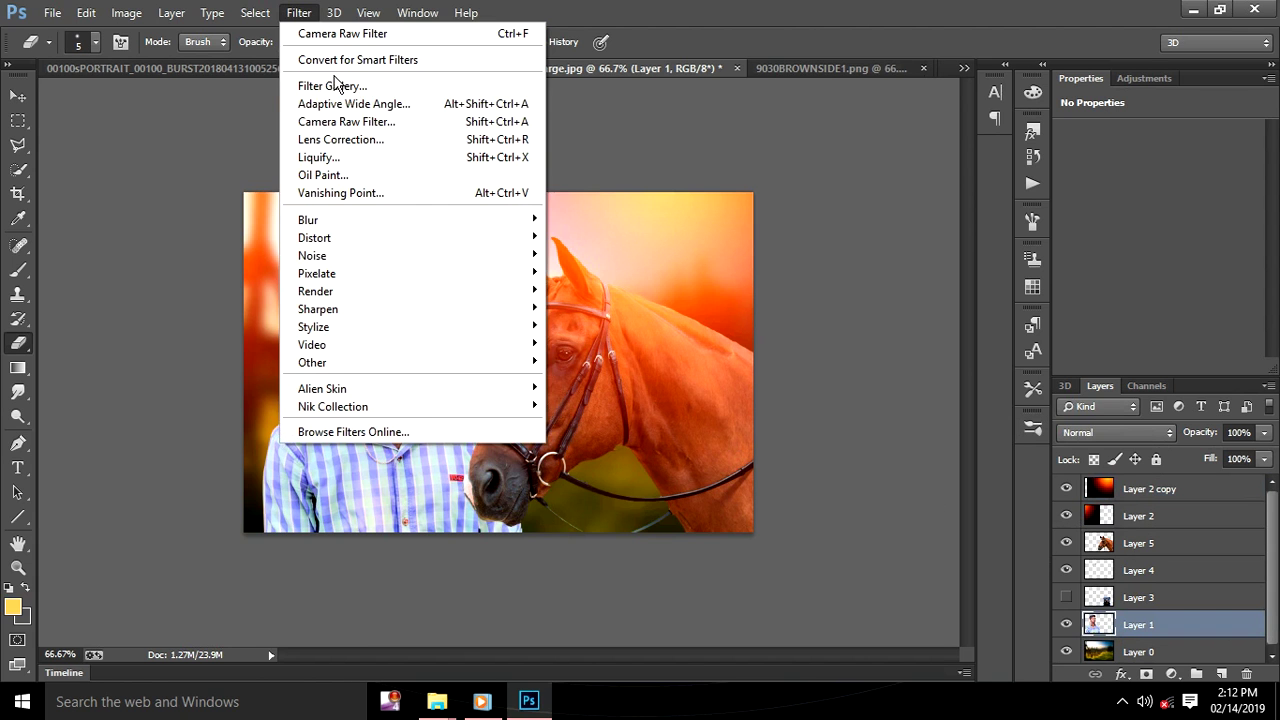
click(346, 121)
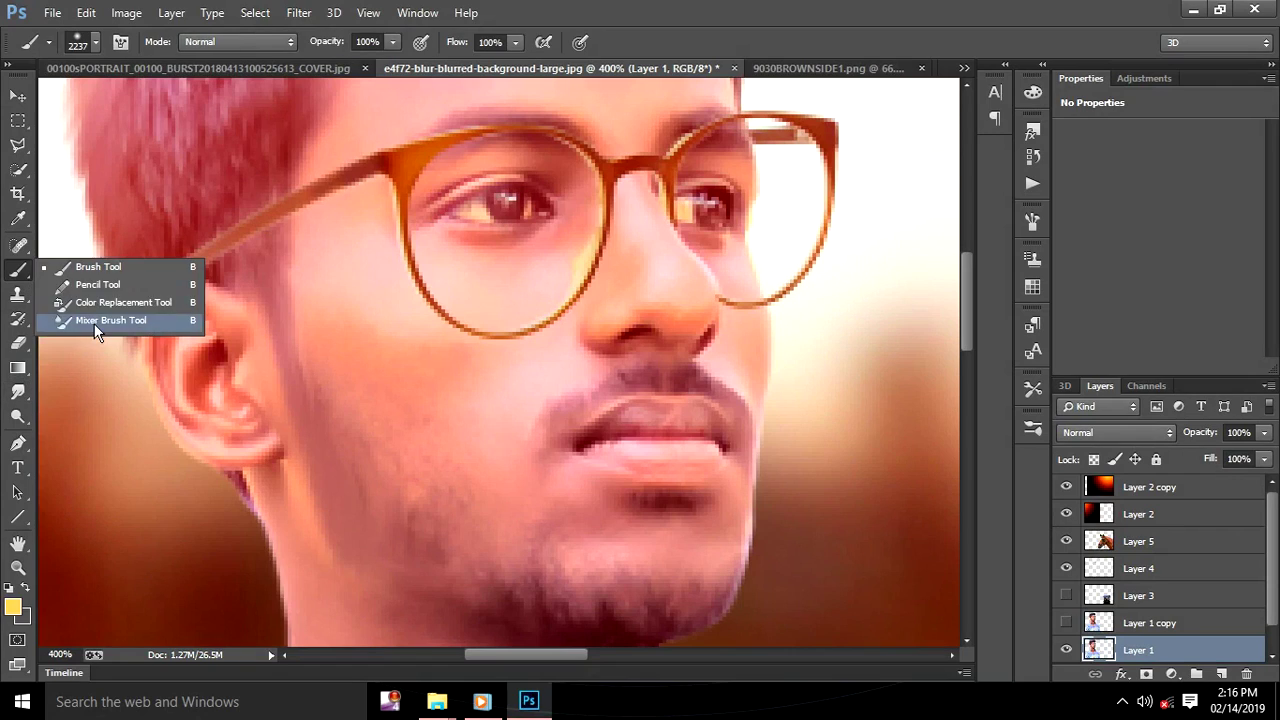
click(94, 321)
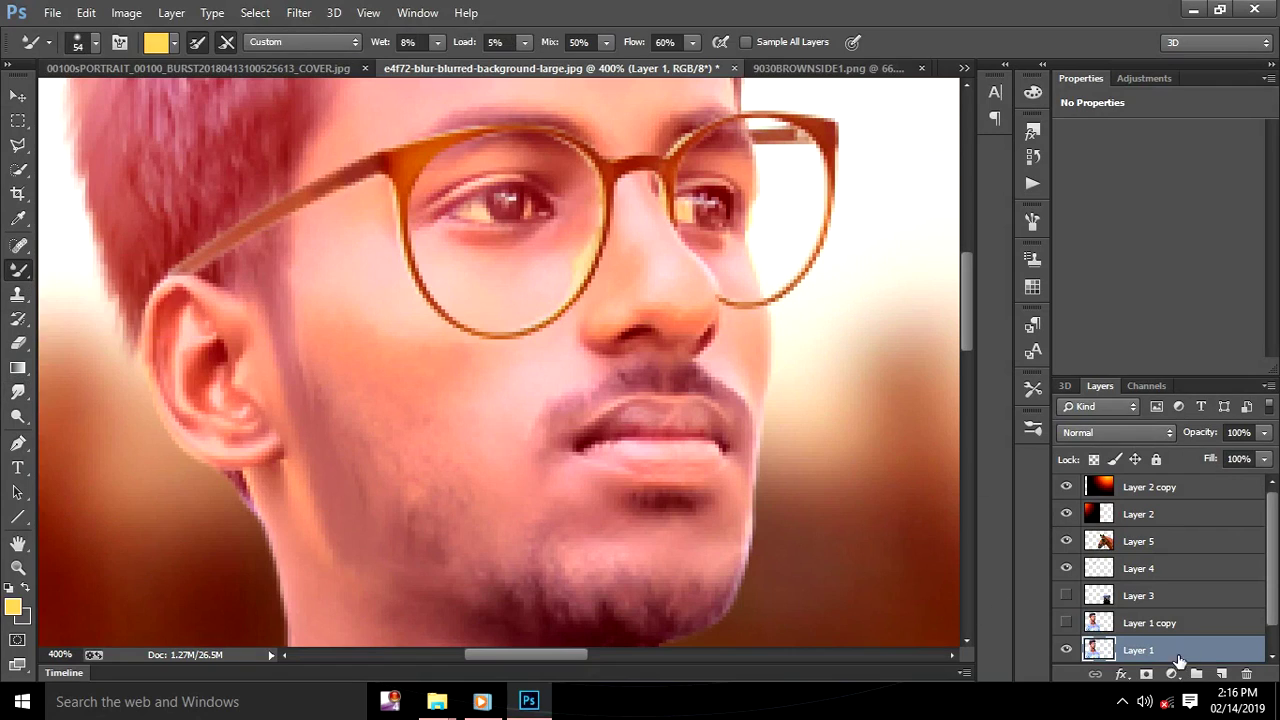
Set the Mixer Brush to 26 px, sample the pink skin tone and smooth the cheek
right_click(436, 353)
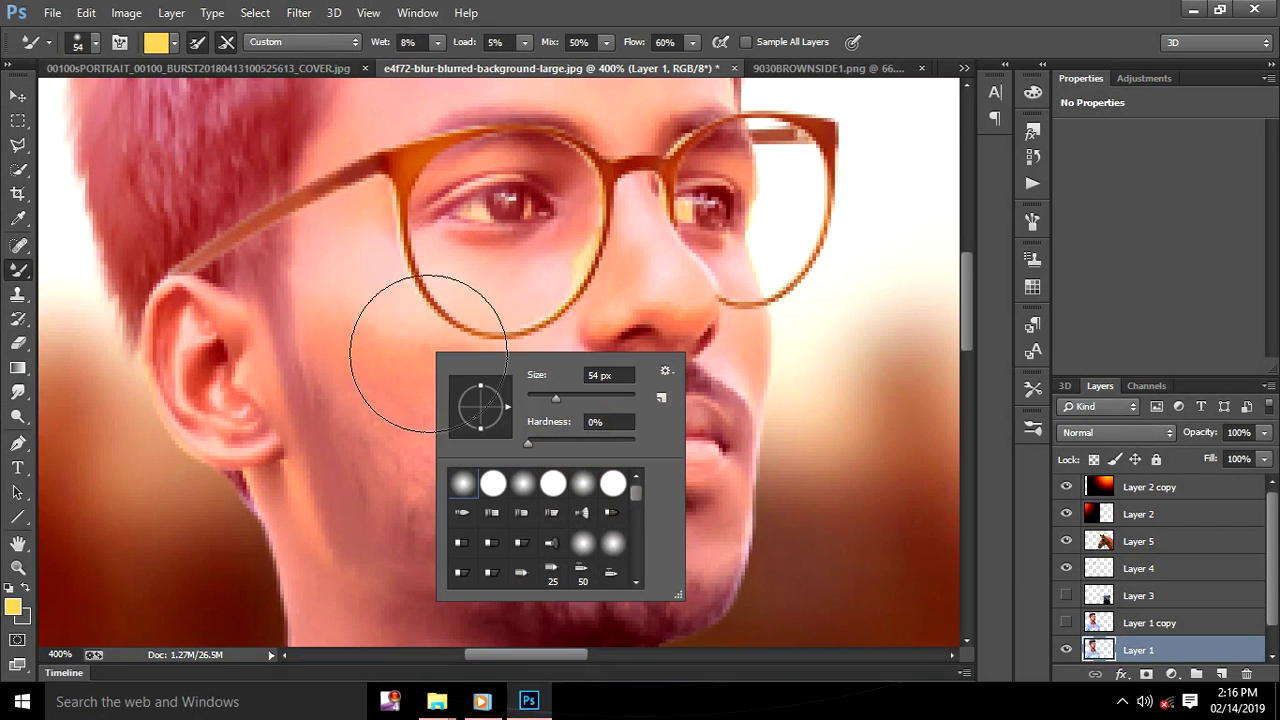
drag(541, 397, 539, 397)
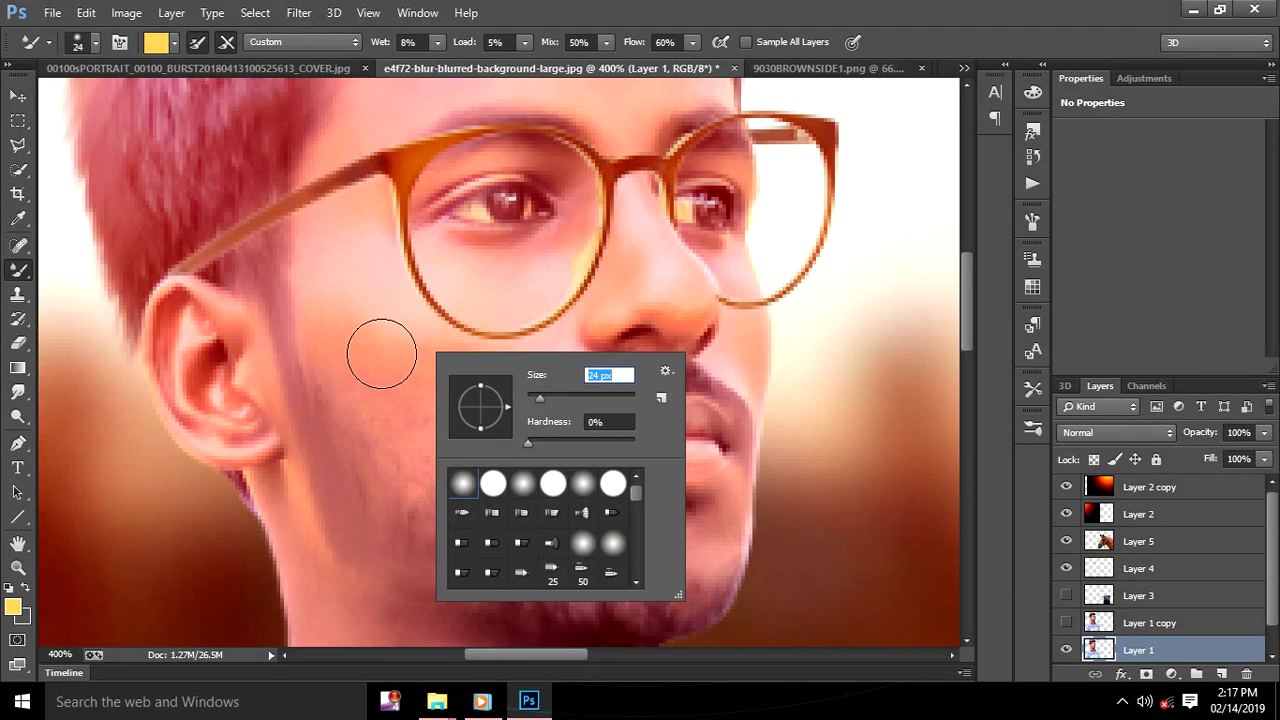
text(10)
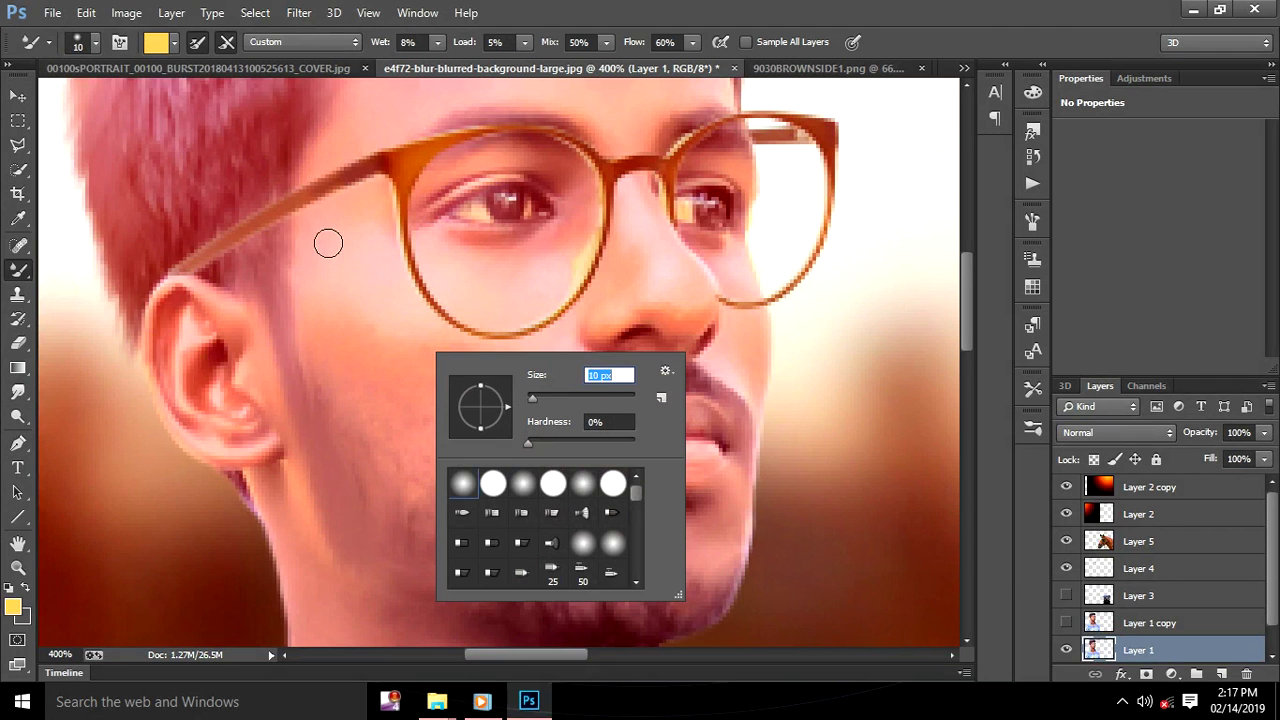
key(Return)
right_click(354, 232)
drag(449, 284, 460, 284)
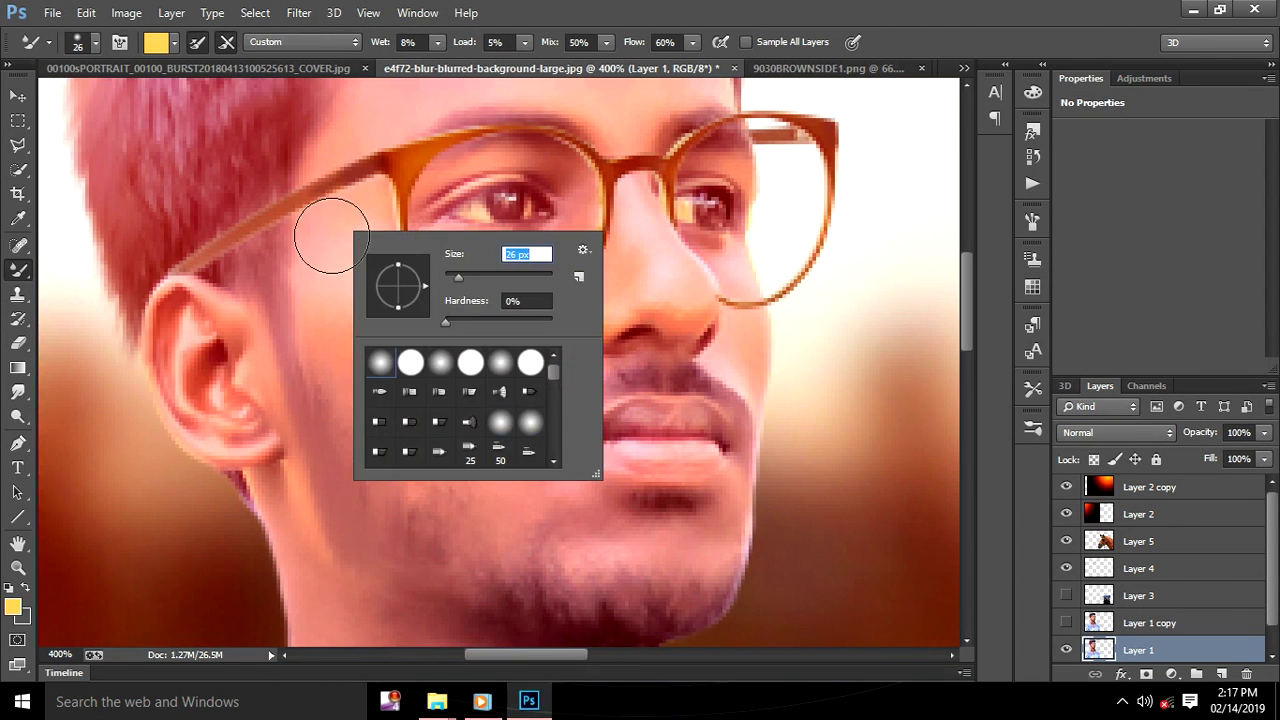
alt+click(358, 258)
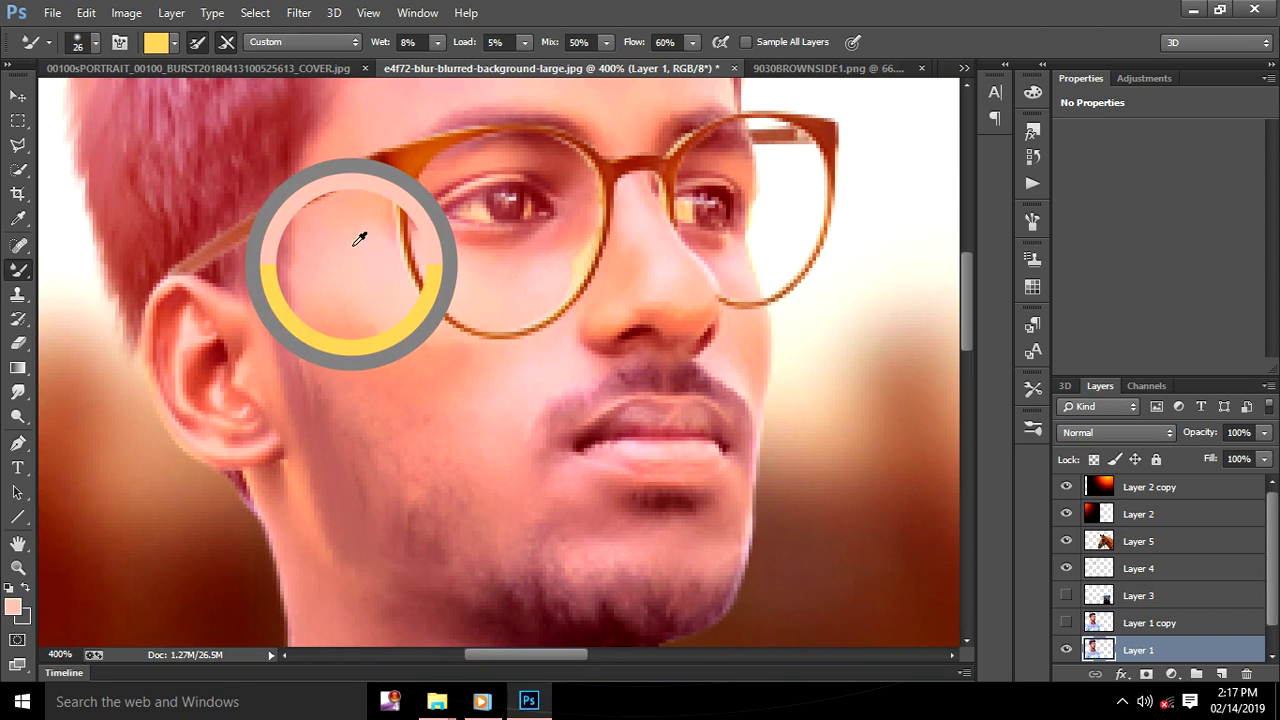
drag(350, 397, 505, 397)
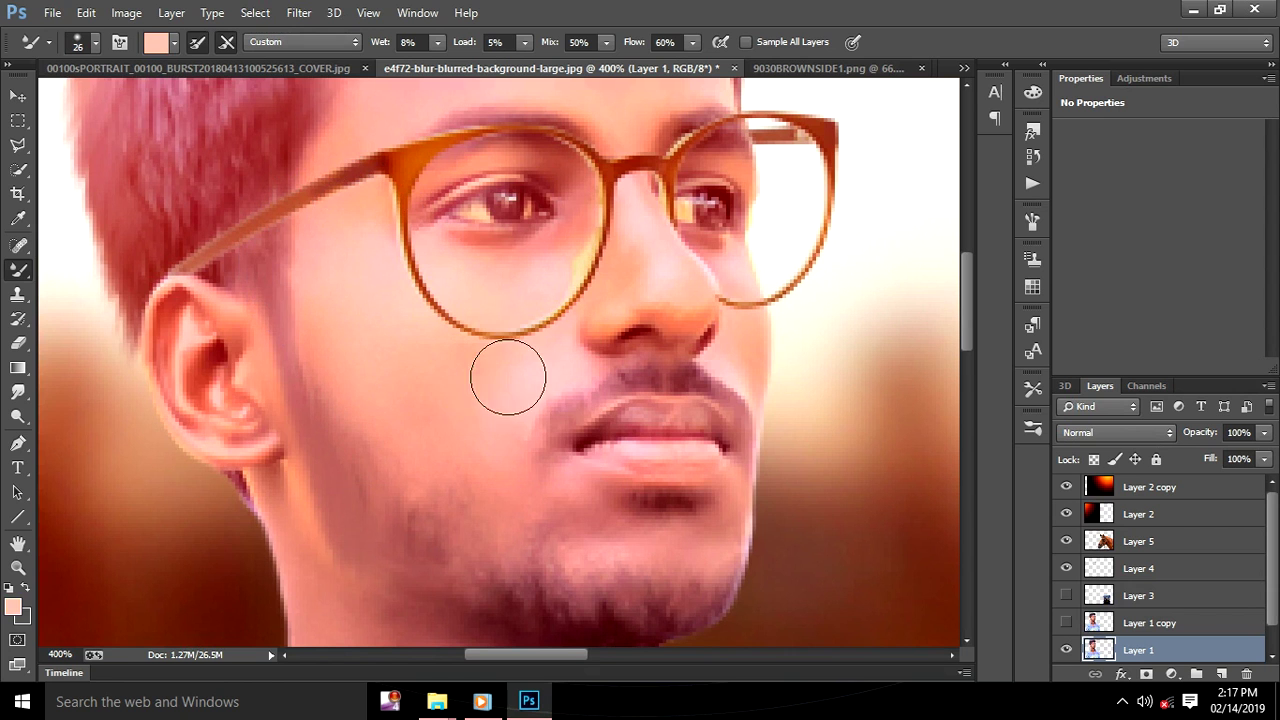
drag(593, 385, 476, 545)
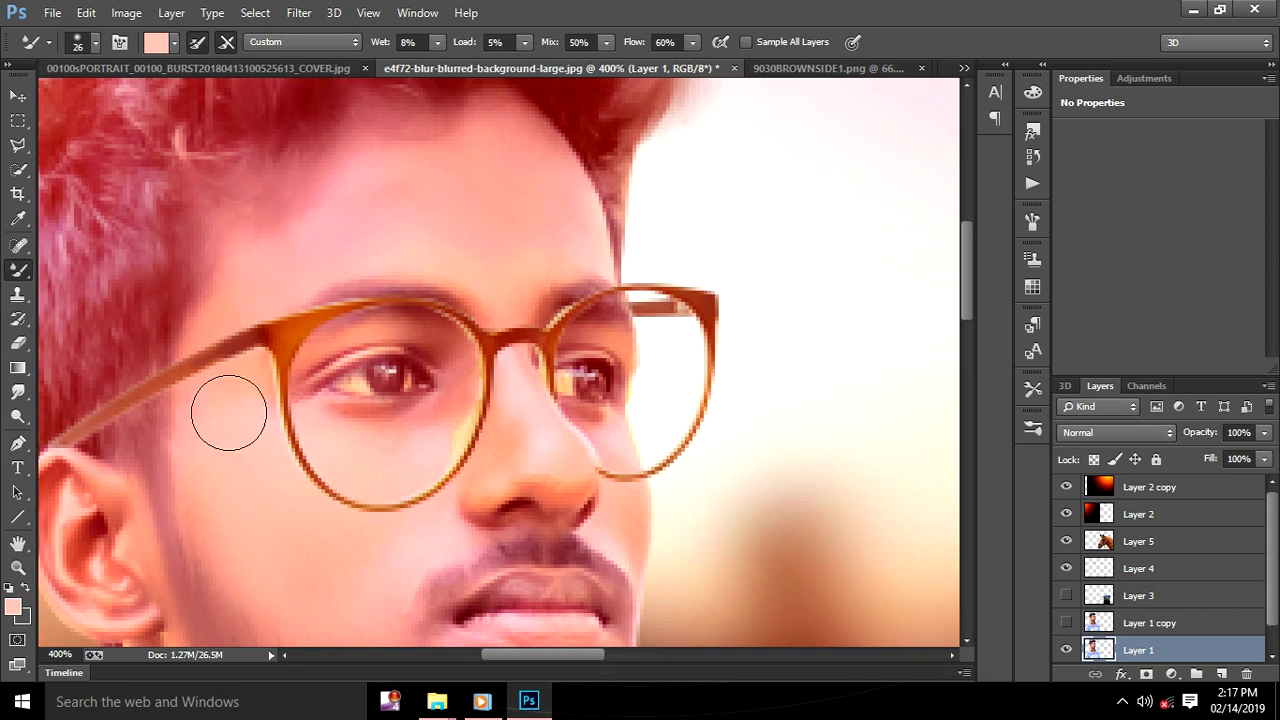
drag(257, 366, 271, 537)
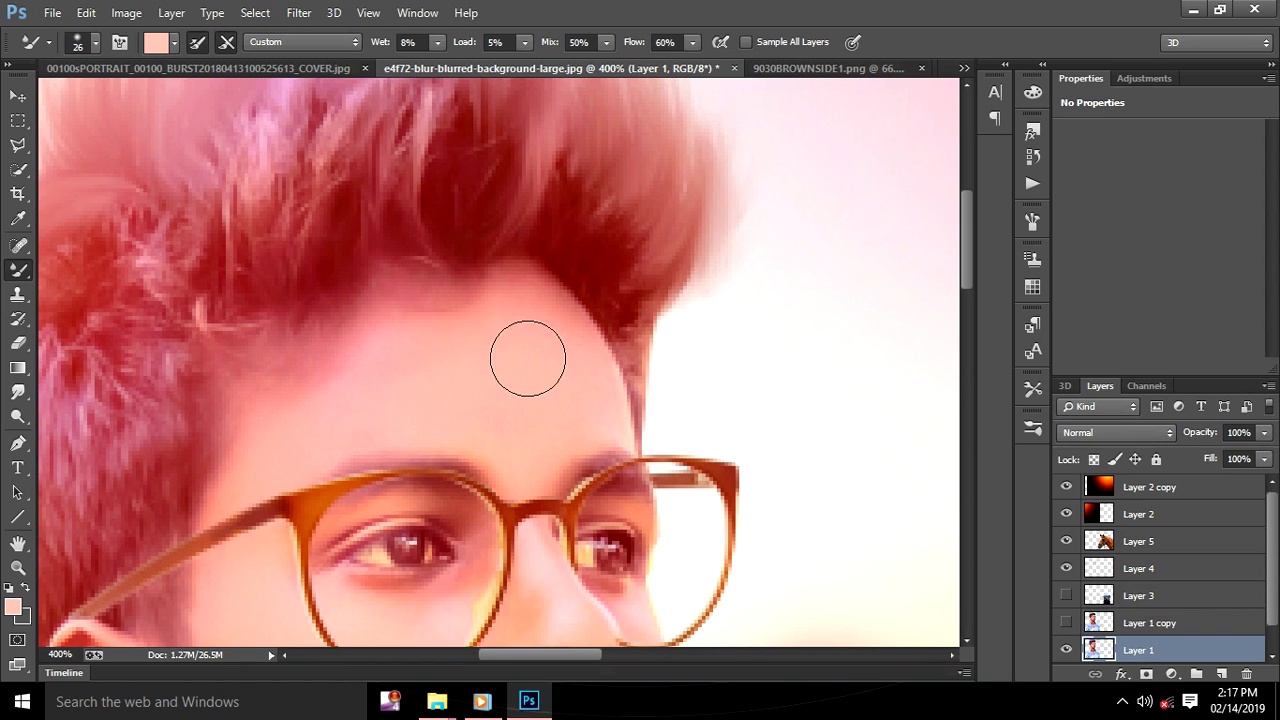
Shrink the Mixer Brush to 15 px with 15% load and smooth skin by the nose, jaw and glasses bridge
scroll(514, 465, down, 3)
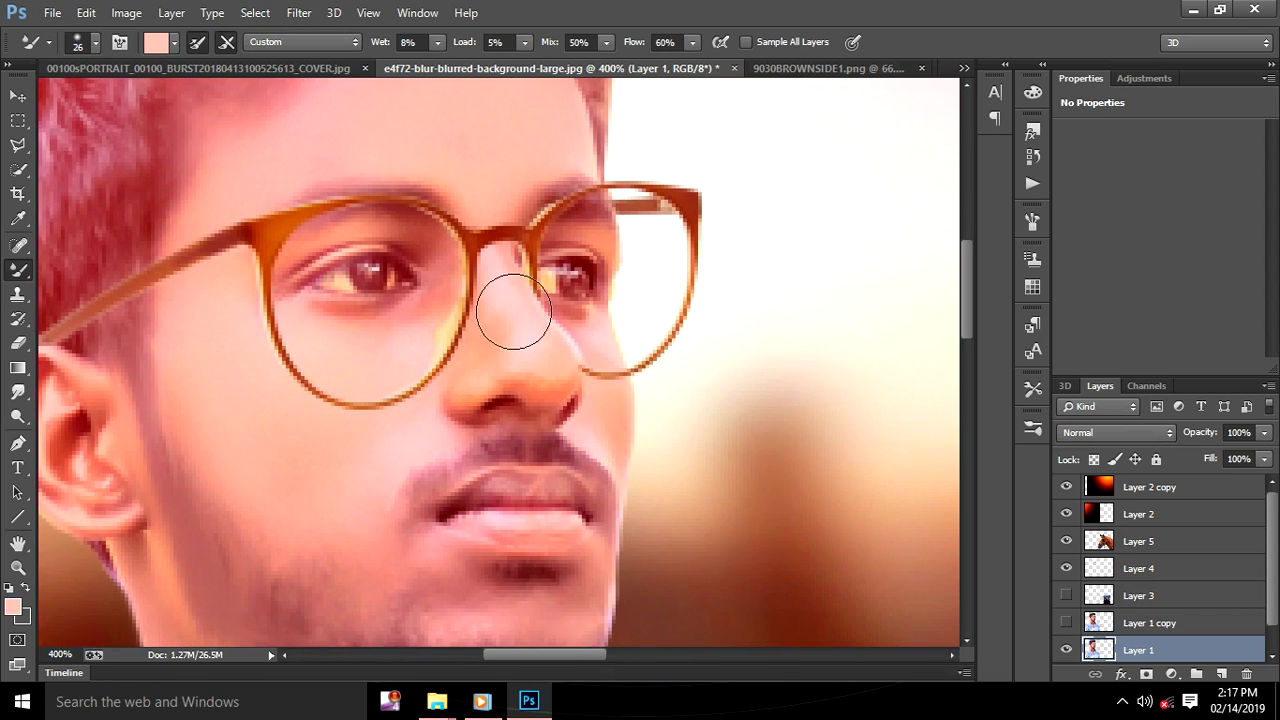
right_click(517, 334)
drag(652, 376, 631, 375)
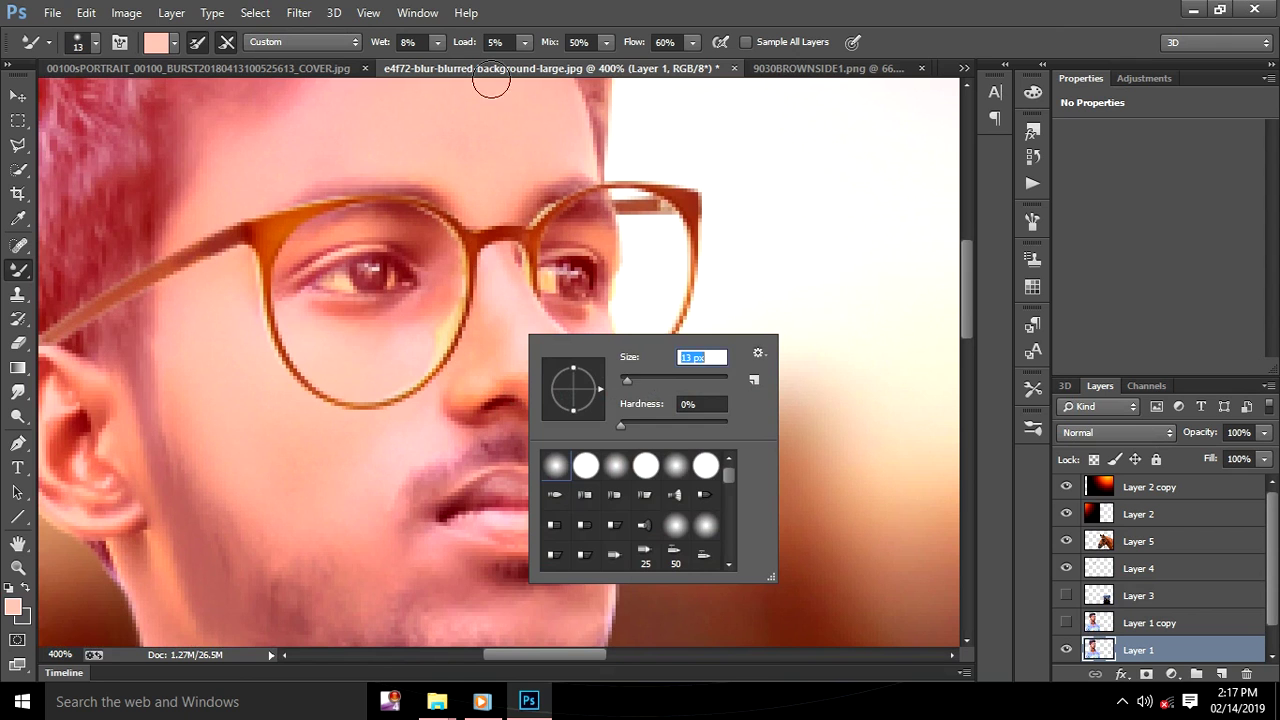
click(522, 42)
drag(545, 61, 536, 64)
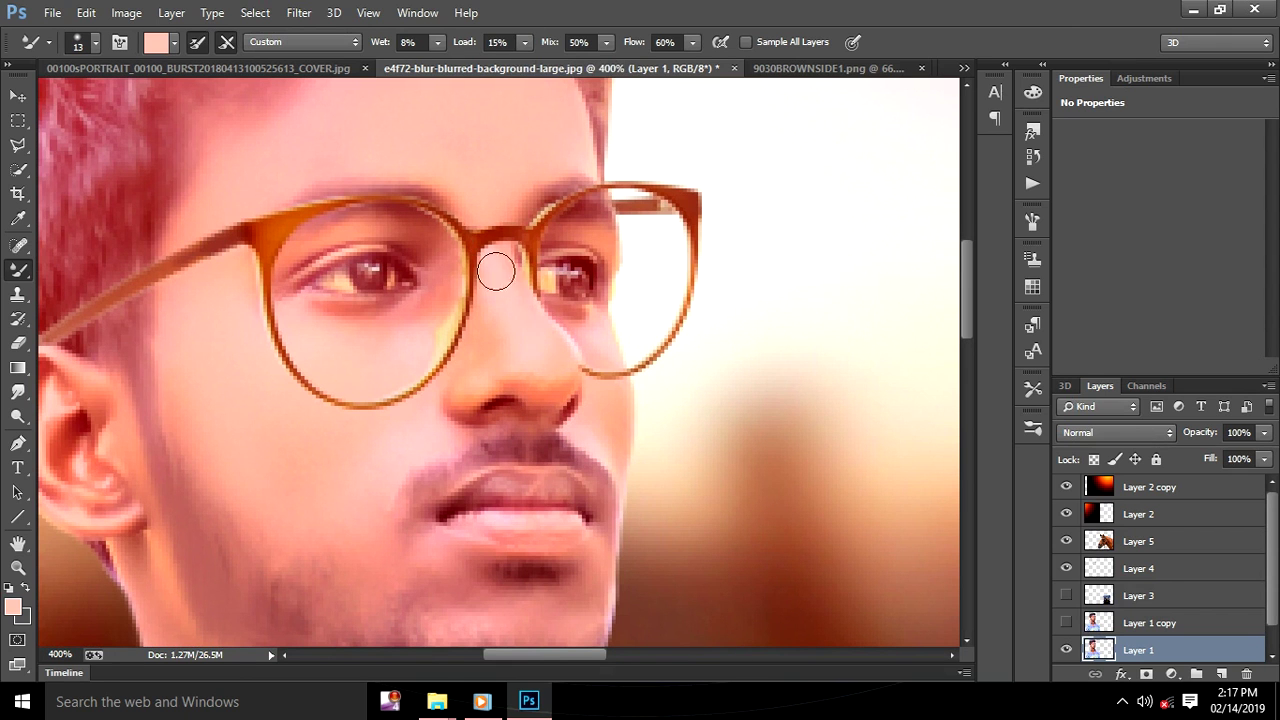
drag(457, 394, 552, 380)
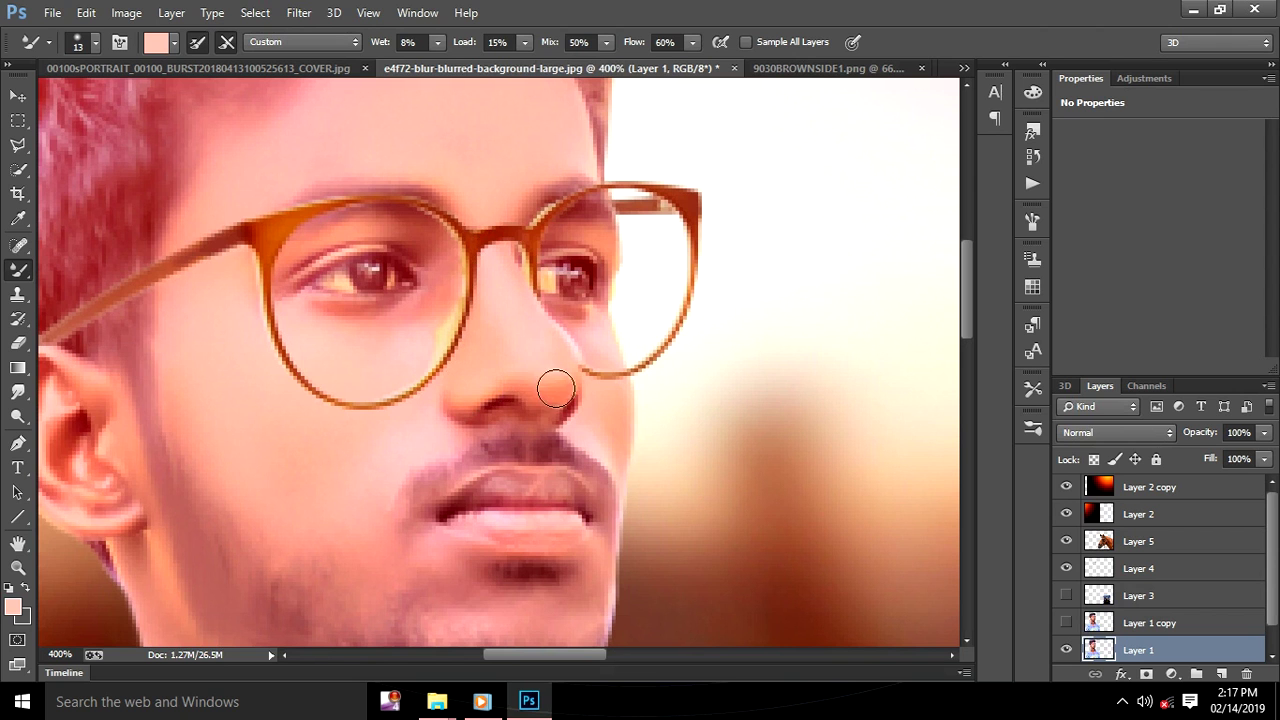
scroll(545, 355, down, 2)
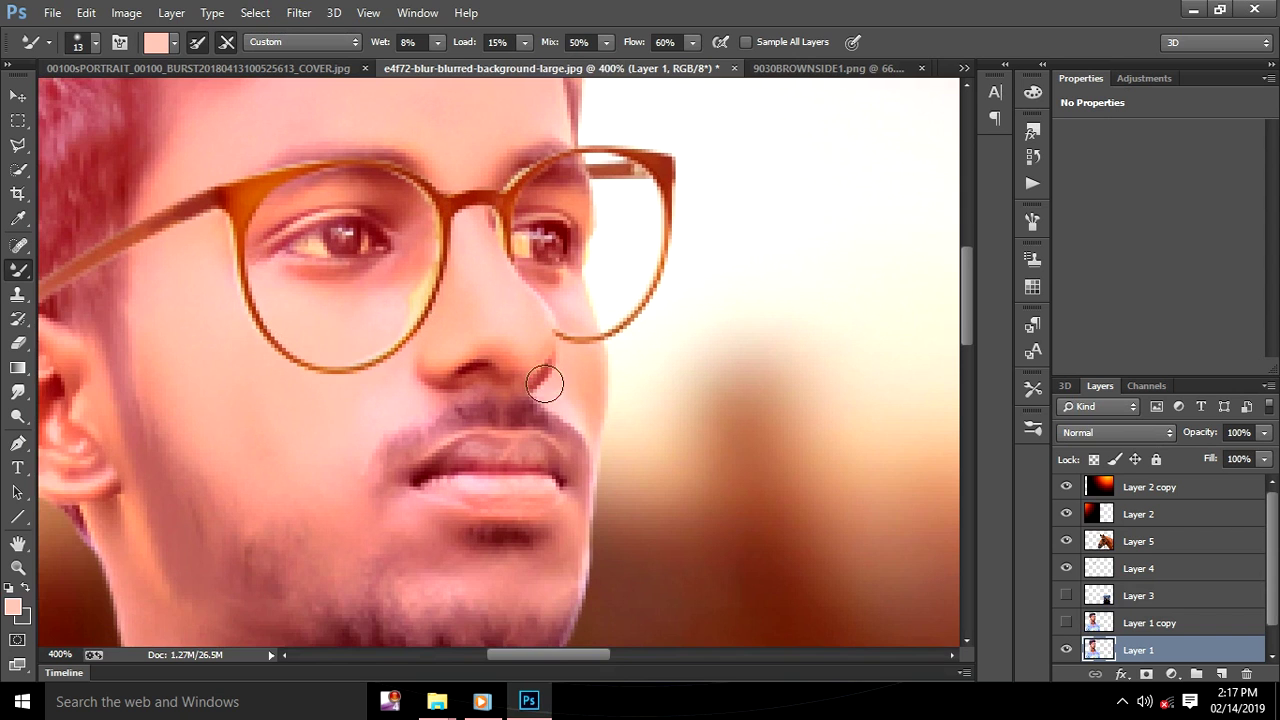
scroll(385, 385, right, 3)
scroll(385, 385, up, 2)
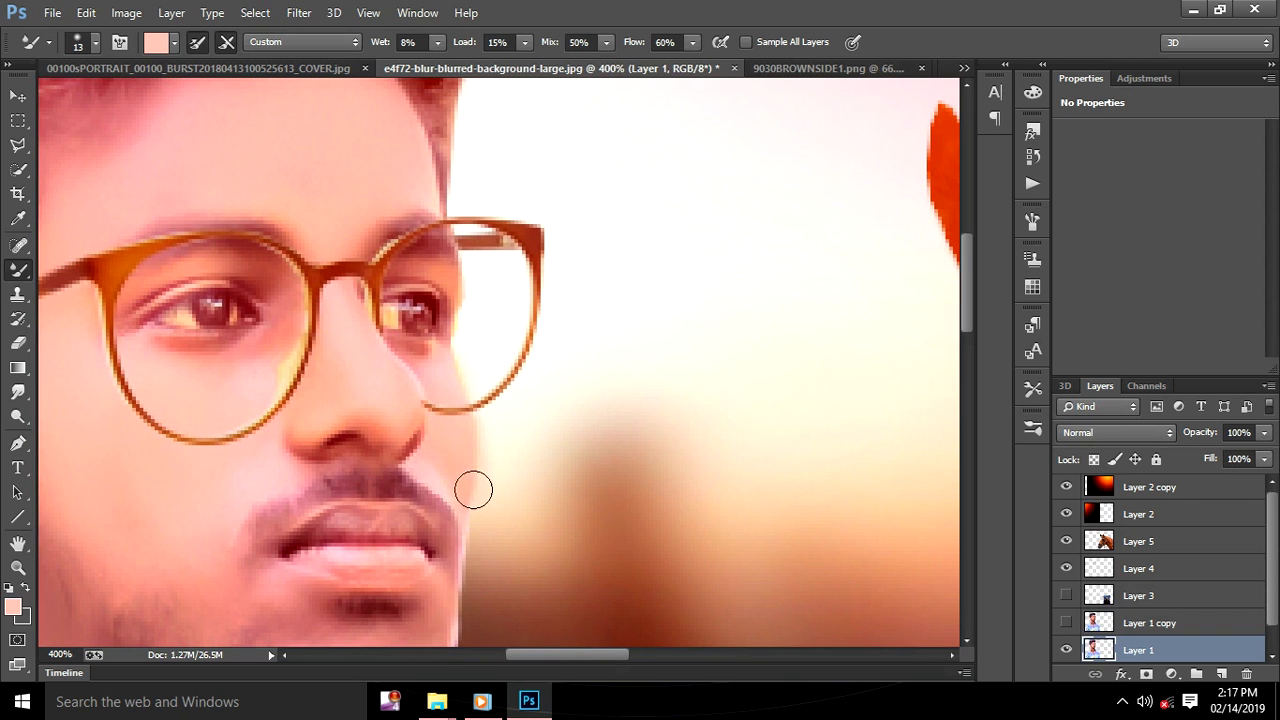
mouse_move(469, 500)
mouse_down()
mouse_move(443, 371)
mouse_move(471, 486)
mouse_up()
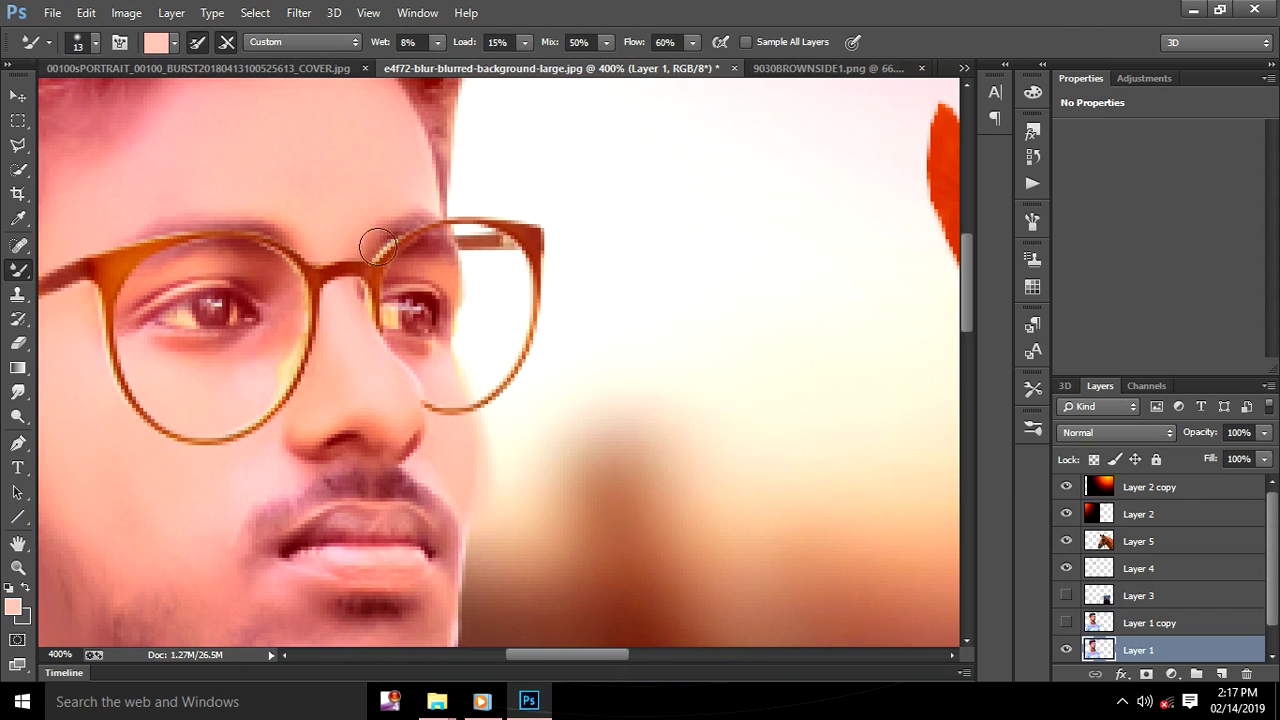
drag(390, 262, 379, 268)
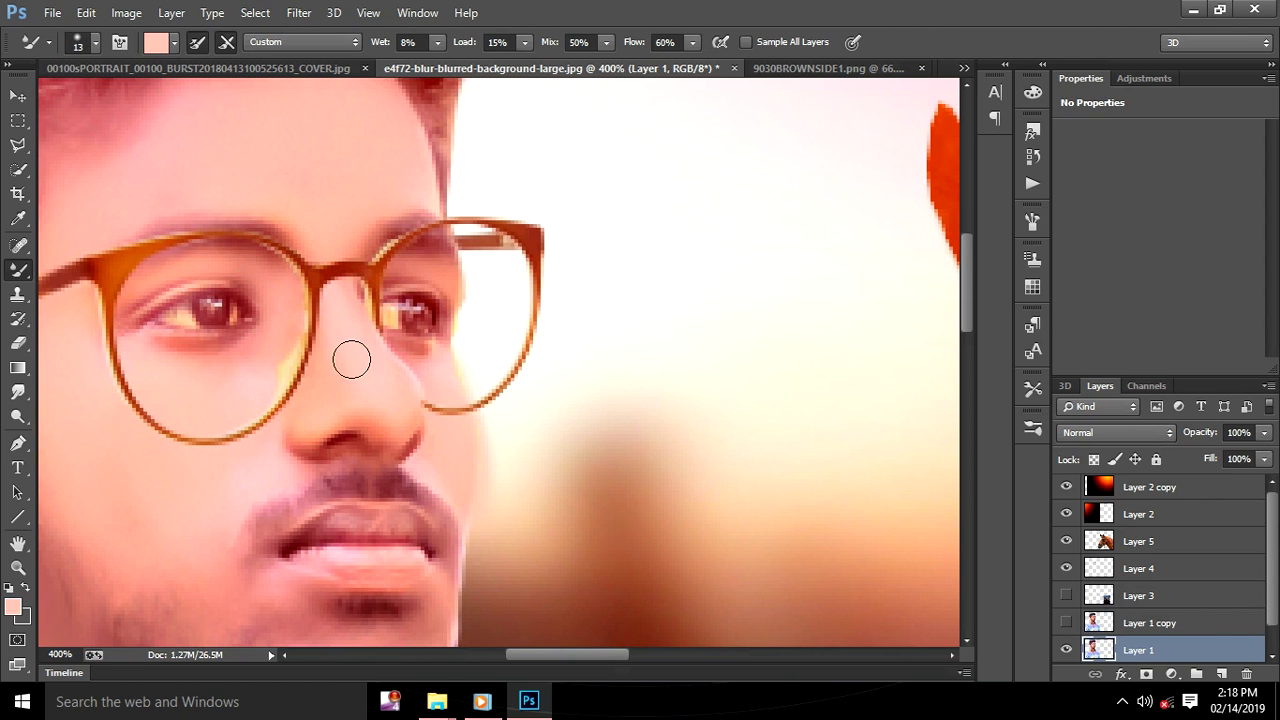
Smooth the skin on the chin and along the chin edge
key(ctrl+1)
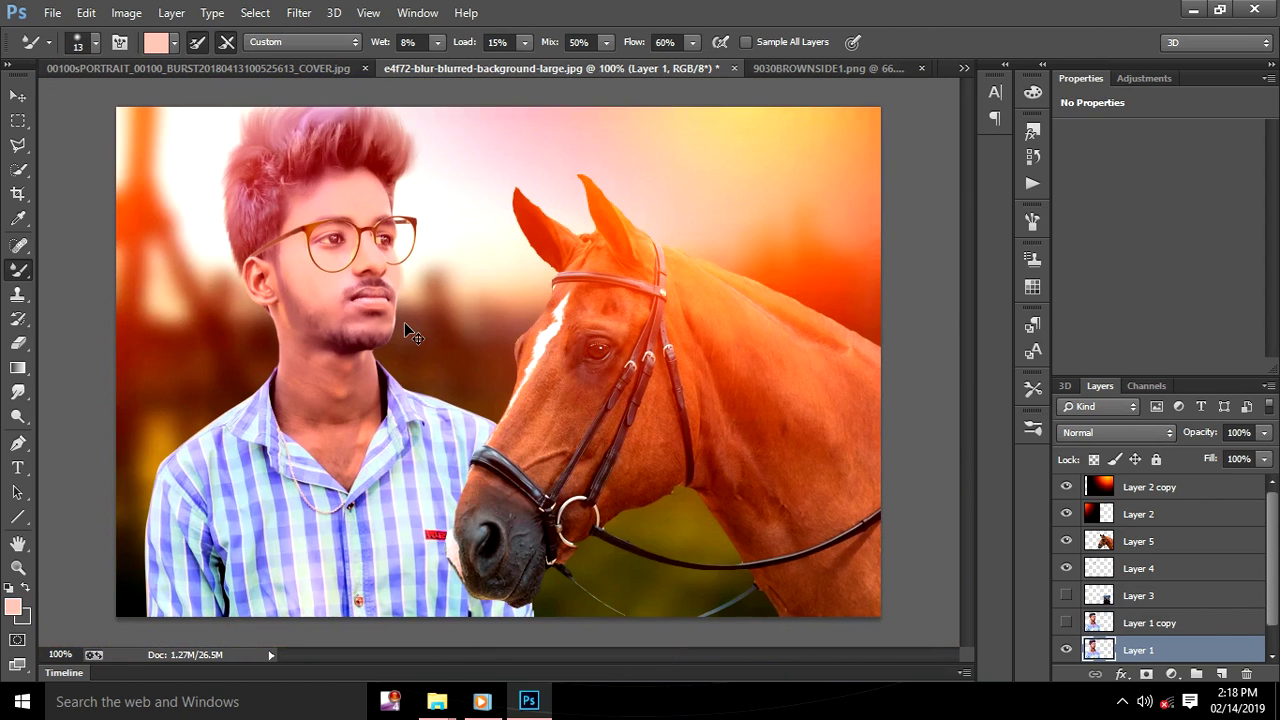
scroll(399, 368, down, 1)
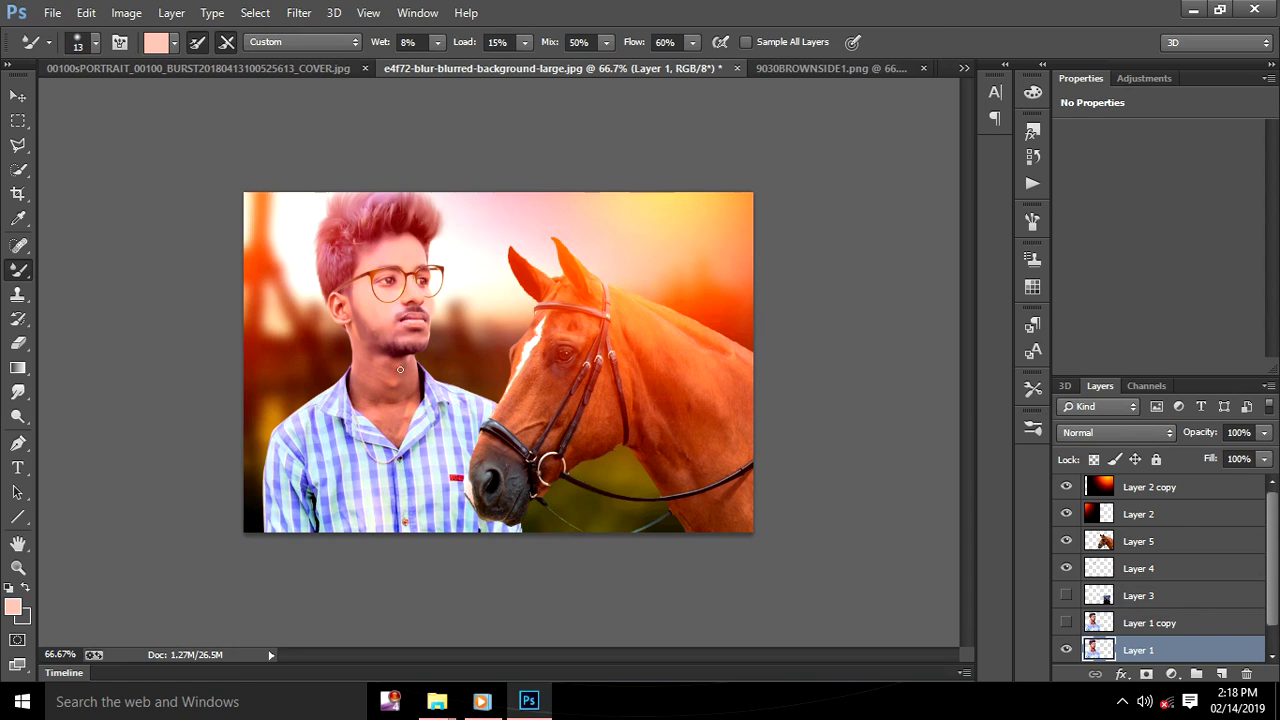
scroll(399, 368, up, 2)
scroll(399, 368, up, 1)
drag(292, 374, 577, 519)
mouse_move(510, 456)
mouse_down()
mouse_move(540, 451)
mouse_move(509, 434)
mouse_move(480, 449)
mouse_move(503, 429)
mouse_up()
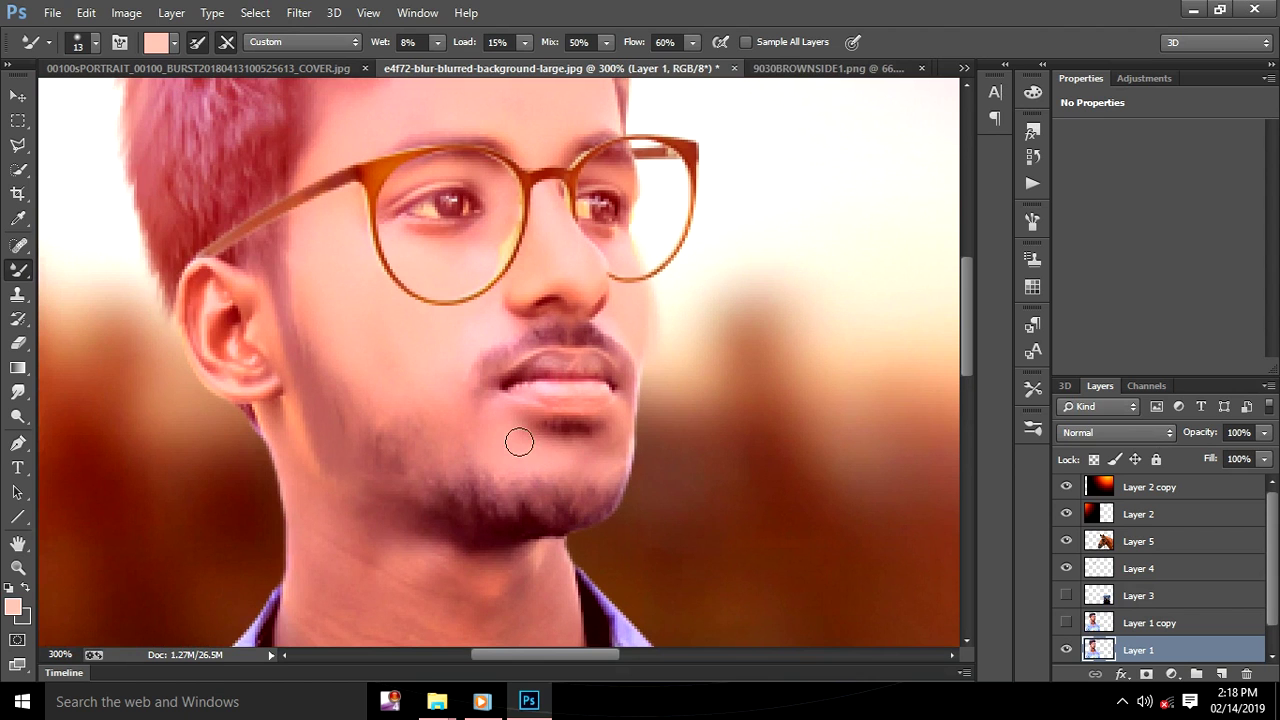
mouse_move(611, 439)
mouse_down()
mouse_move(503, 520)
mouse_move(528, 505)
mouse_up()
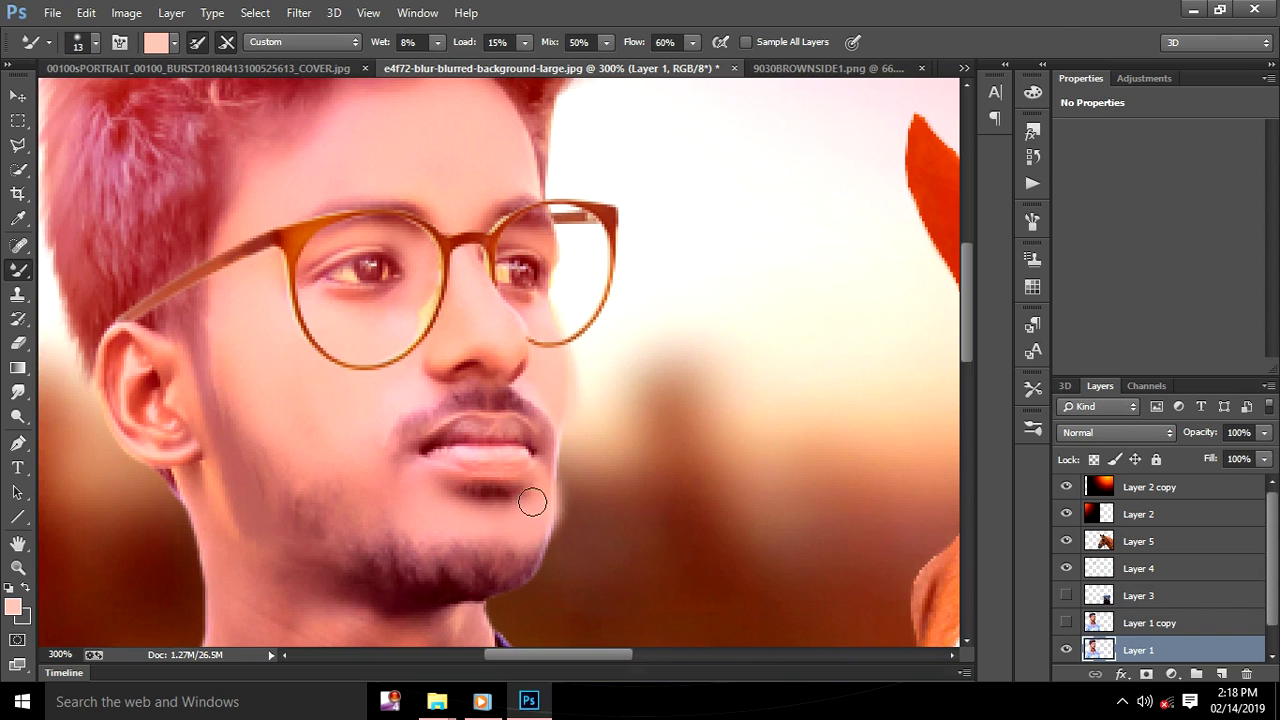
drag(543, 489, 538, 518)
Erase the smeared strip along the right cheek edge with the Eraser
click(18, 343)
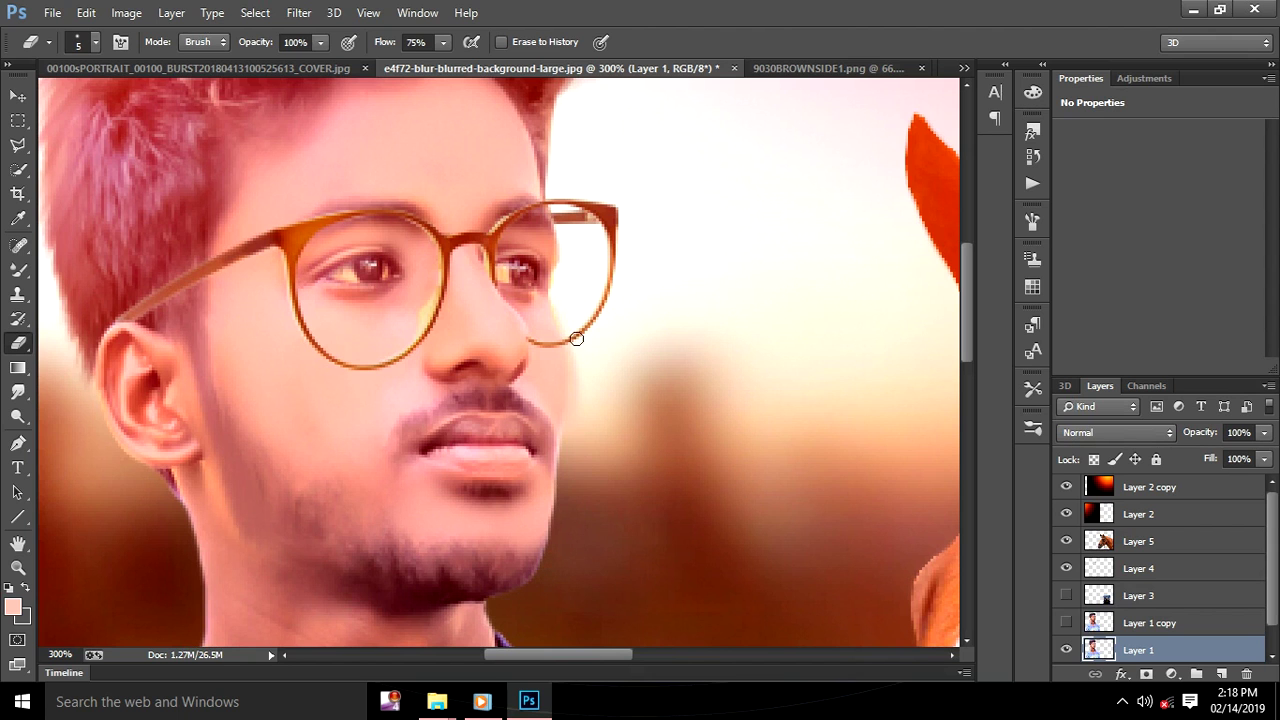
drag(568, 418, 568, 344)
key(ctrl+minus)
key(ctrl+minus)
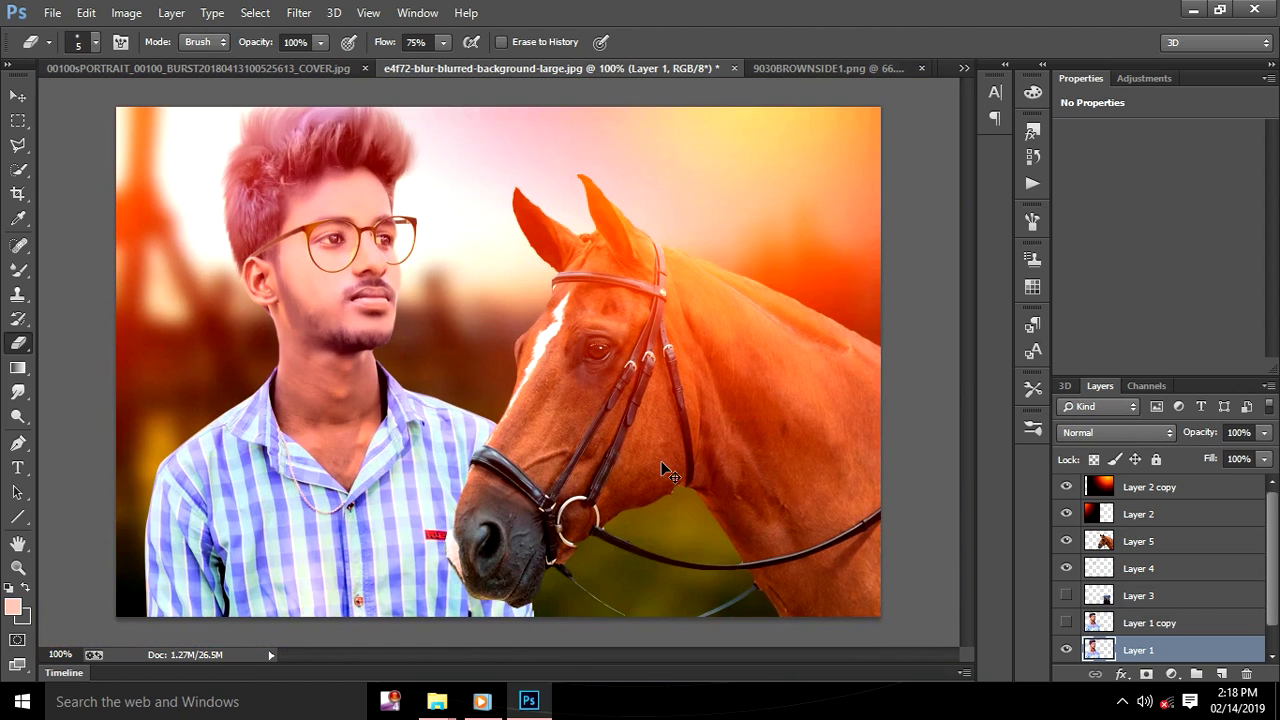
key(ctrl+plus)
key(ctrl+plus)
mouse_move(460, 450)
mouse_down()
mouse_move(657, 343)
mouse_move(822, 378)
mouse_up()
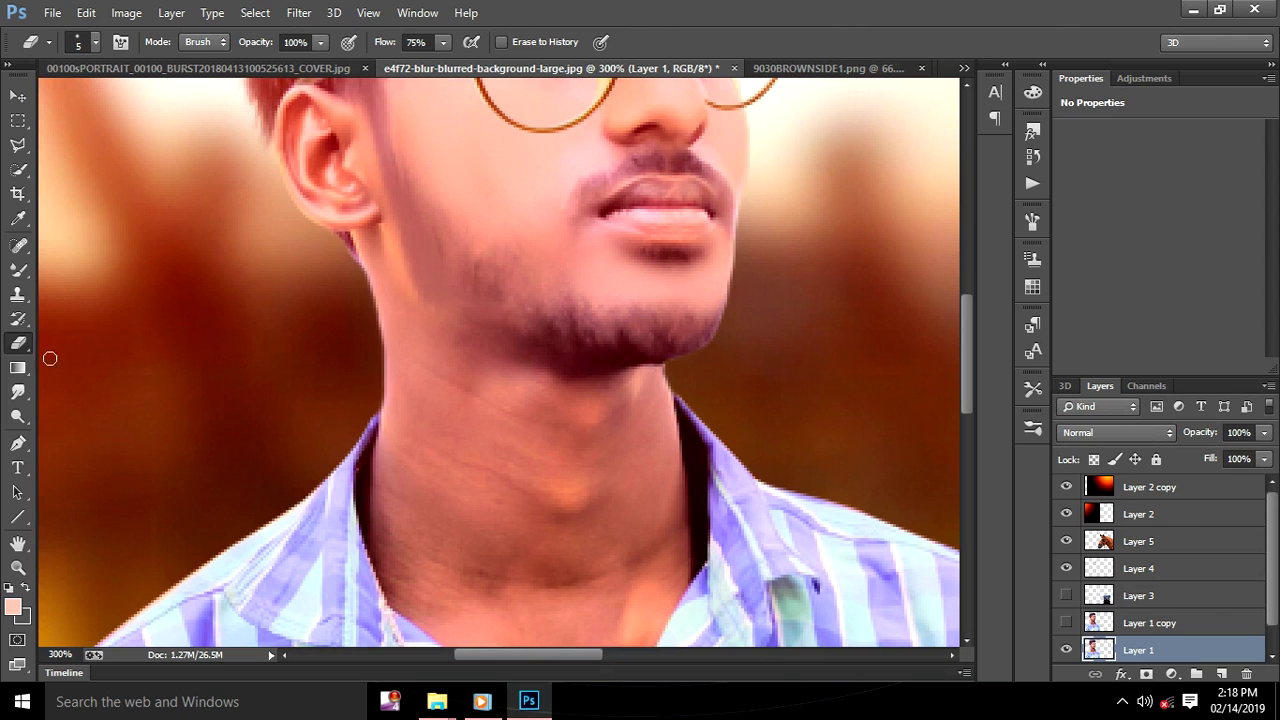
Smooth the throat and neck skin with a 31 px Mixer Brush
click(18, 270)
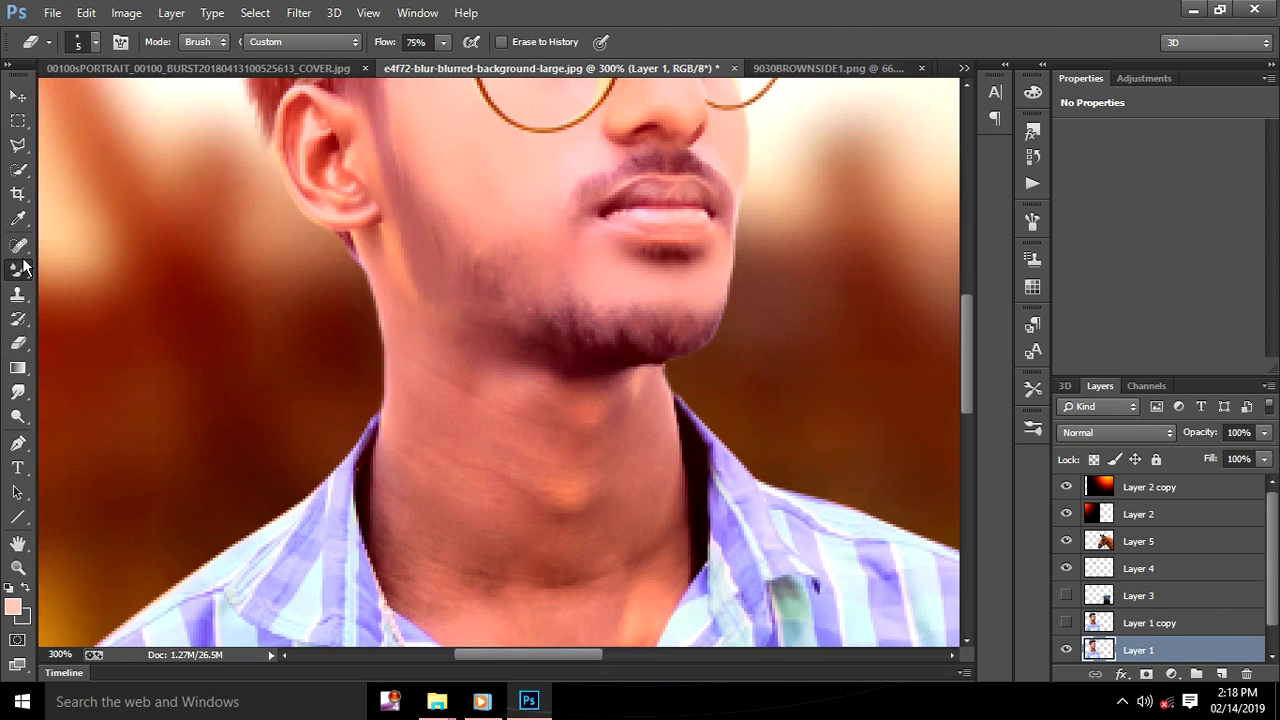
right_click(503, 469)
drag(583, 446, 591, 446)
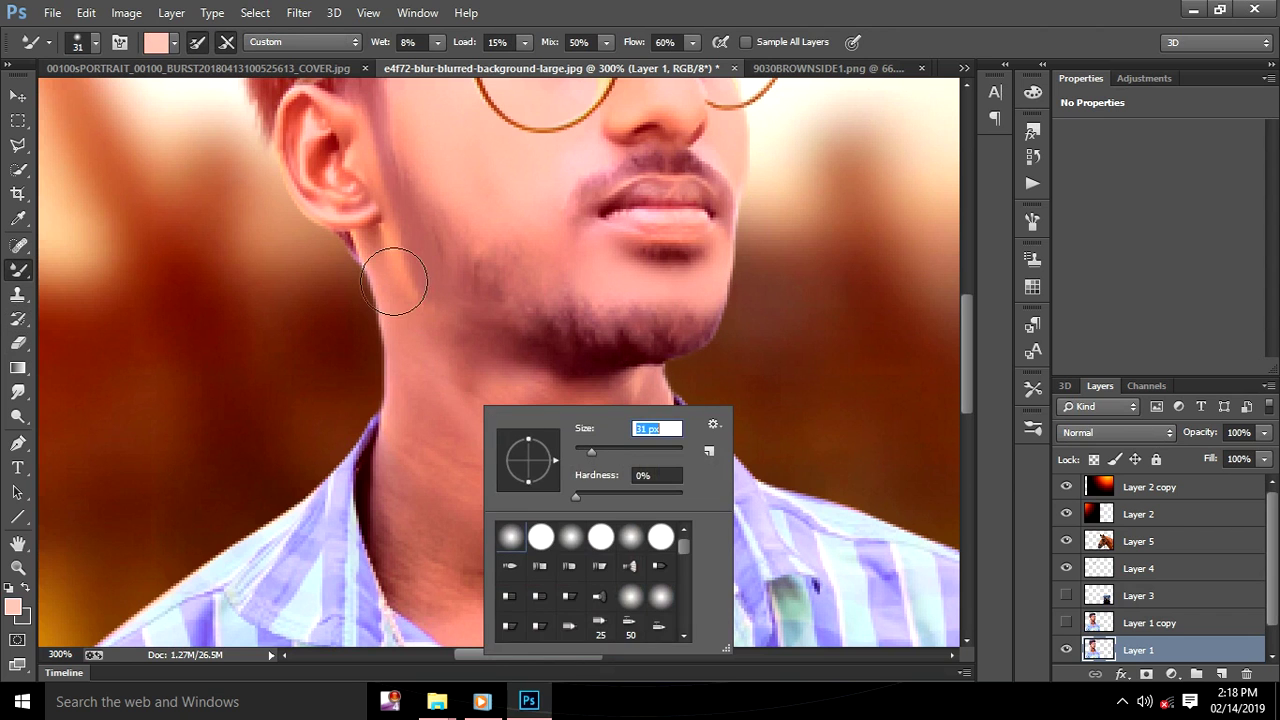
mouse_move(491, 614)
mouse_down()
mouse_move(437, 417)
mouse_move(354, 361)
mouse_up()
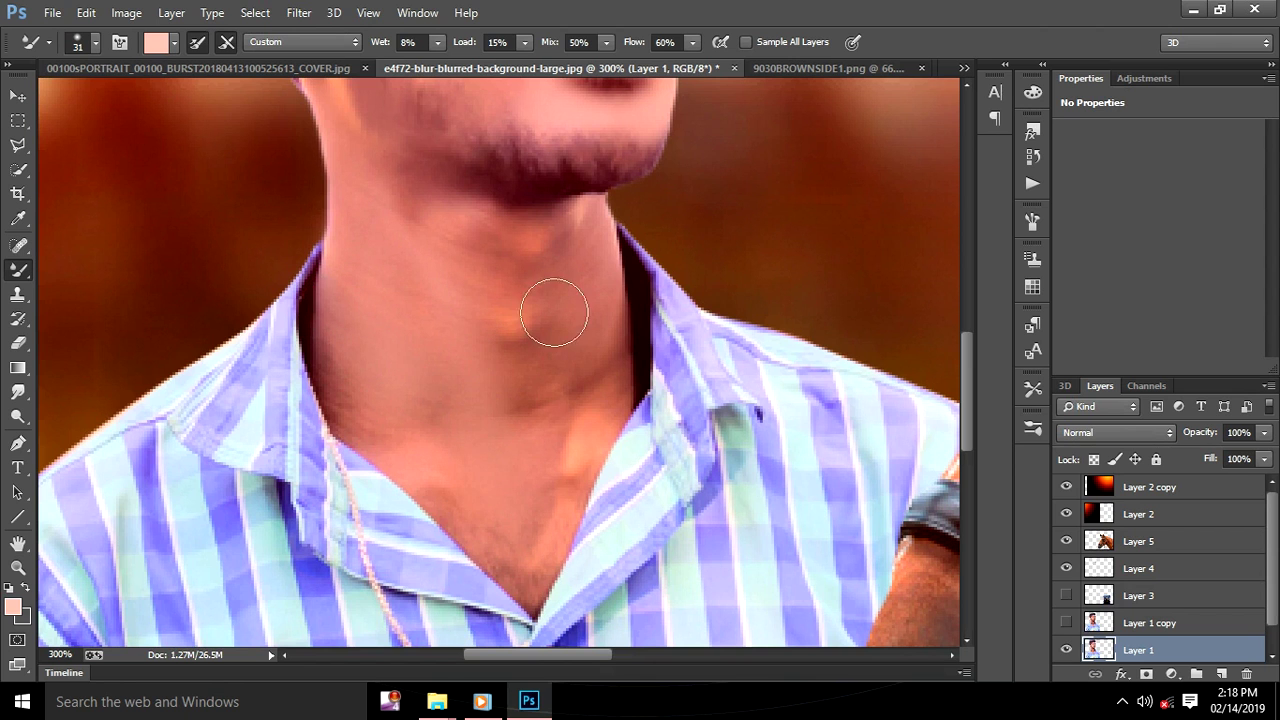
drag(354, 361, 547, 265)
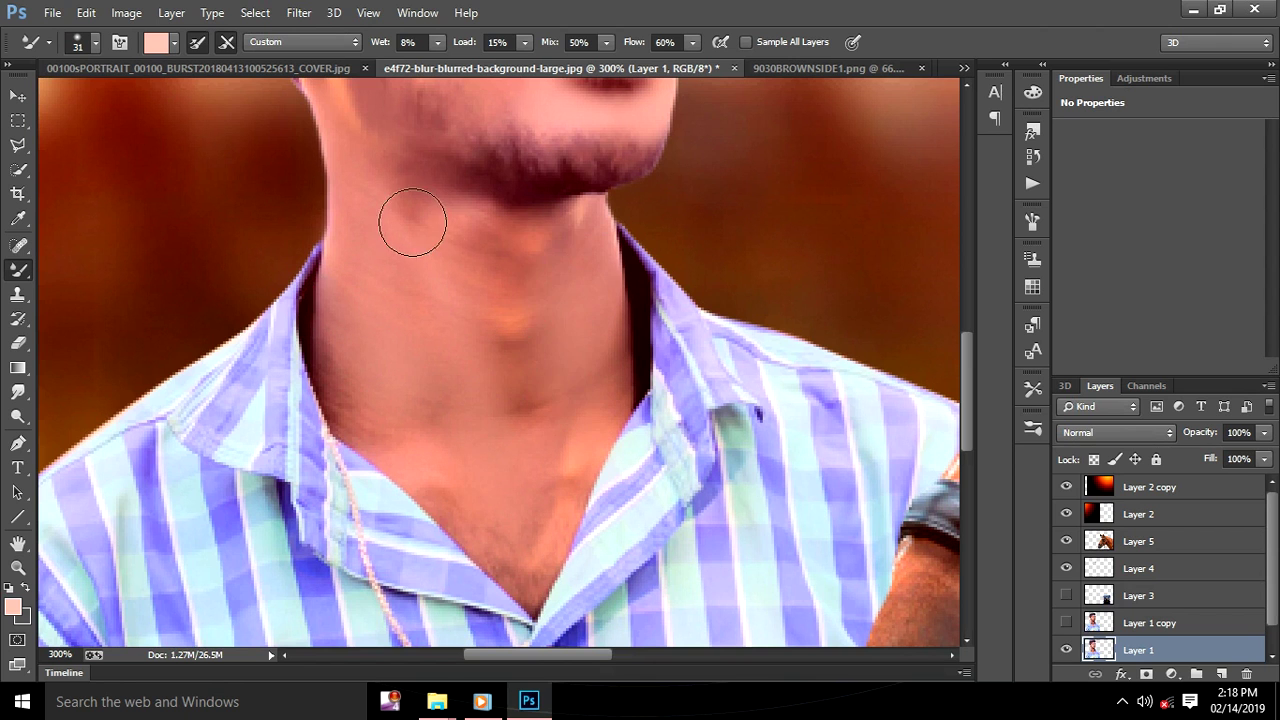
drag(414, 214, 563, 266)
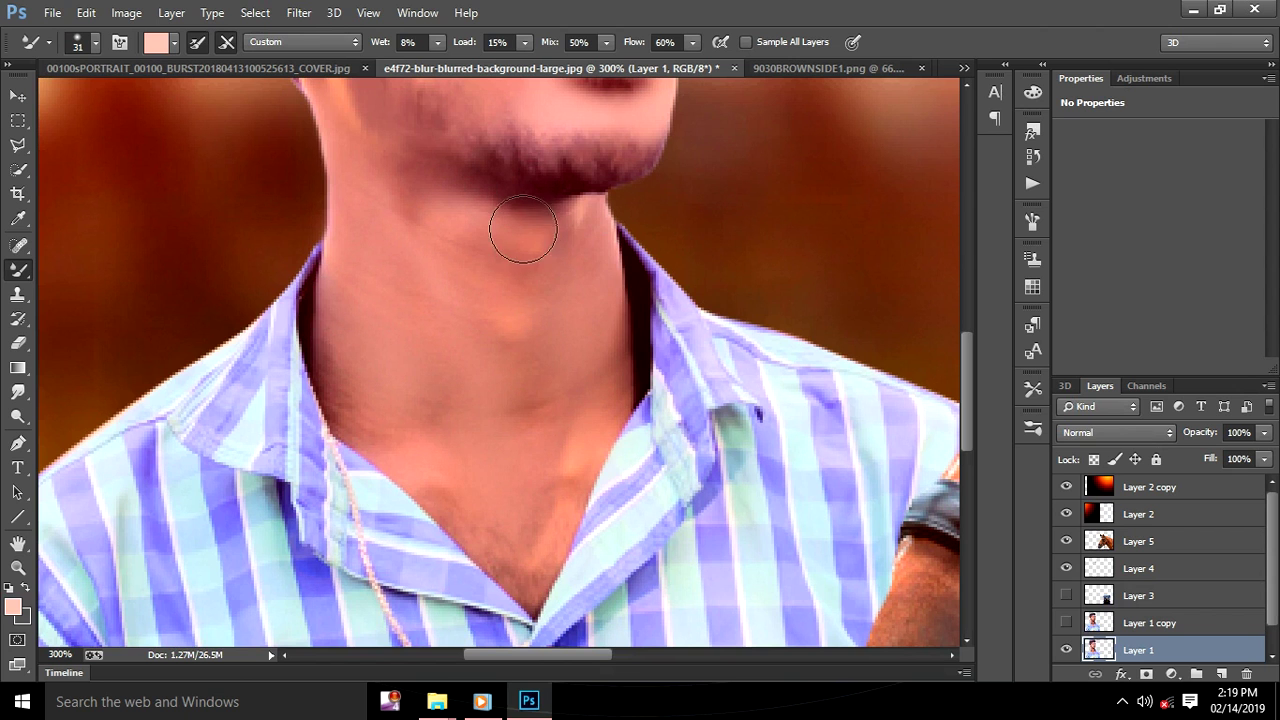
mouse_move(450, 419)
mouse_down()
mouse_move(554, 468)
mouse_move(600, 329)
mouse_up()
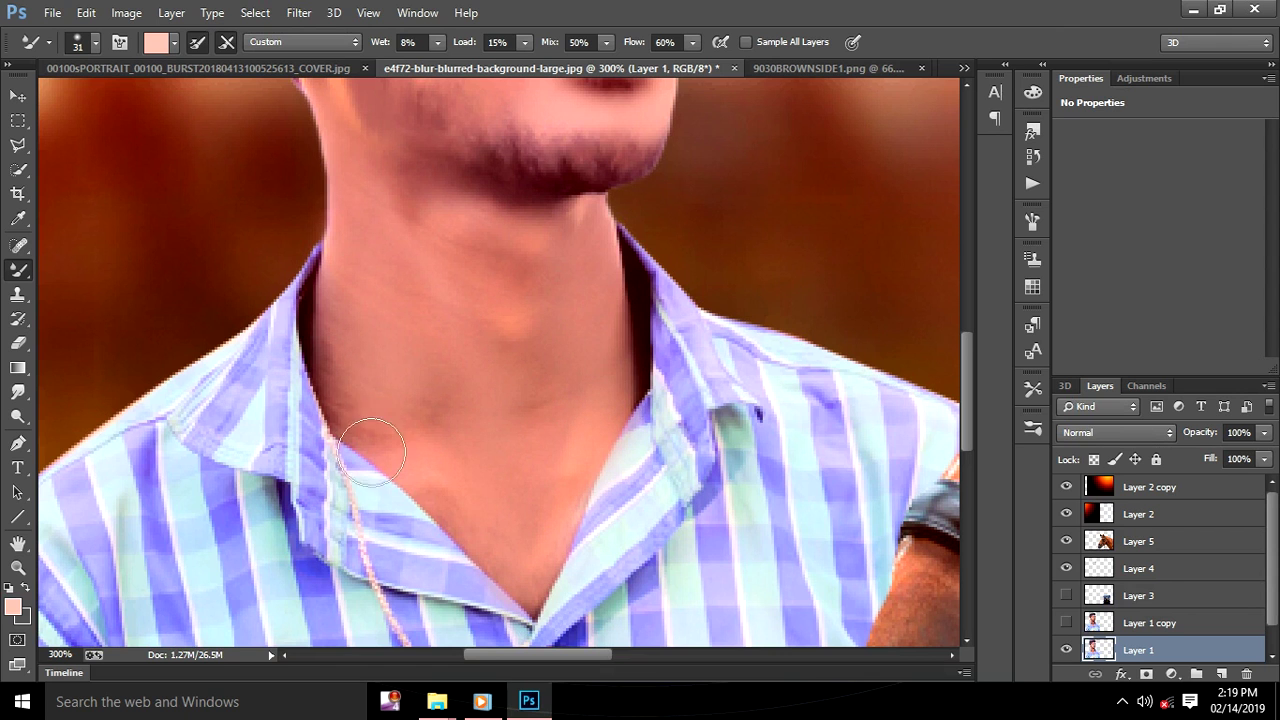
mouse_move(454, 303)
mouse_down()
mouse_move(469, 403)
mouse_move(389, 271)
mouse_move(414, 306)
mouse_move(449, 300)
mouse_move(572, 340)
mouse_up()
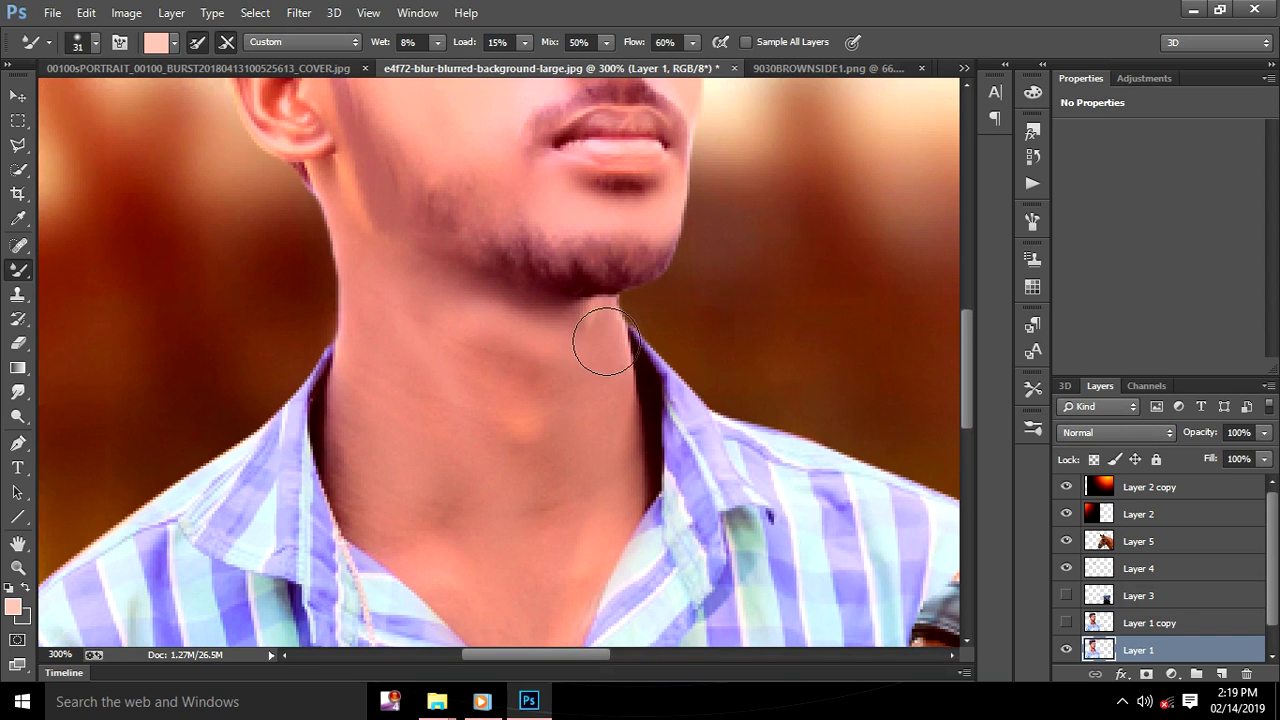
Blend the skin behind the ear down to the jaw with a 13 px brush, then zoom out
drag(451, 331, 533, 582)
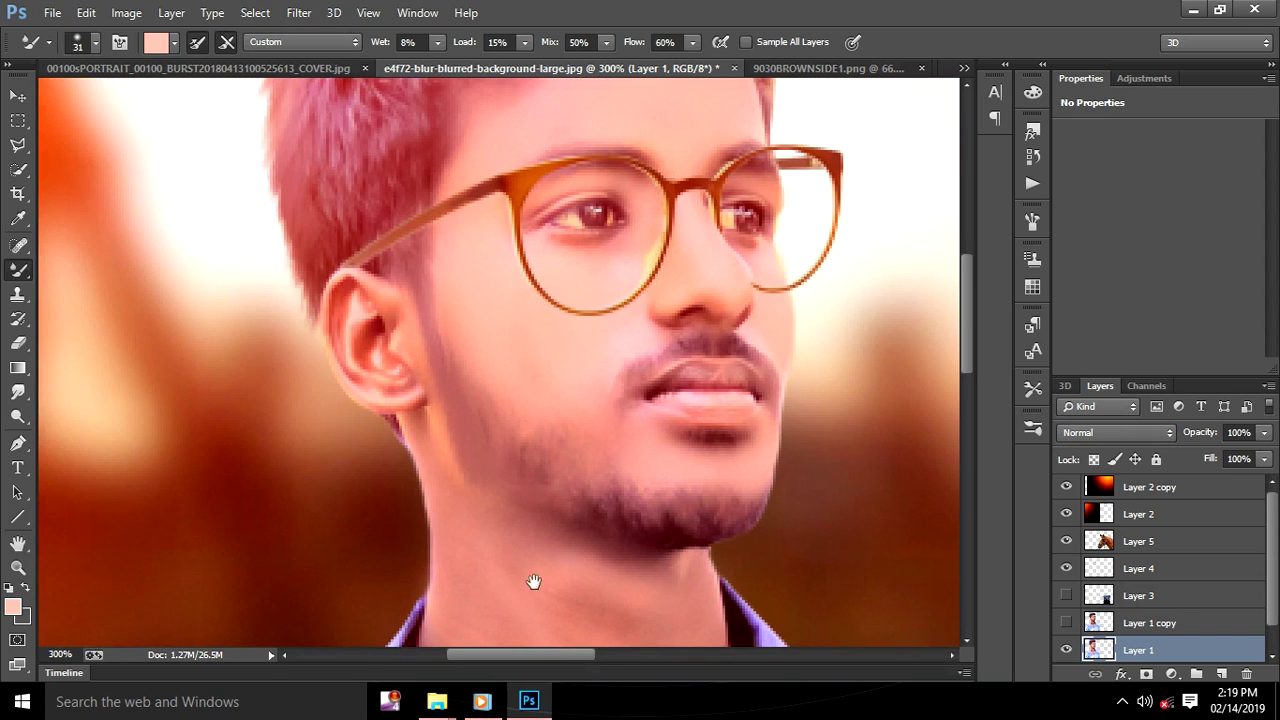
right_click(416, 302)
drag(516, 345, 511, 345)
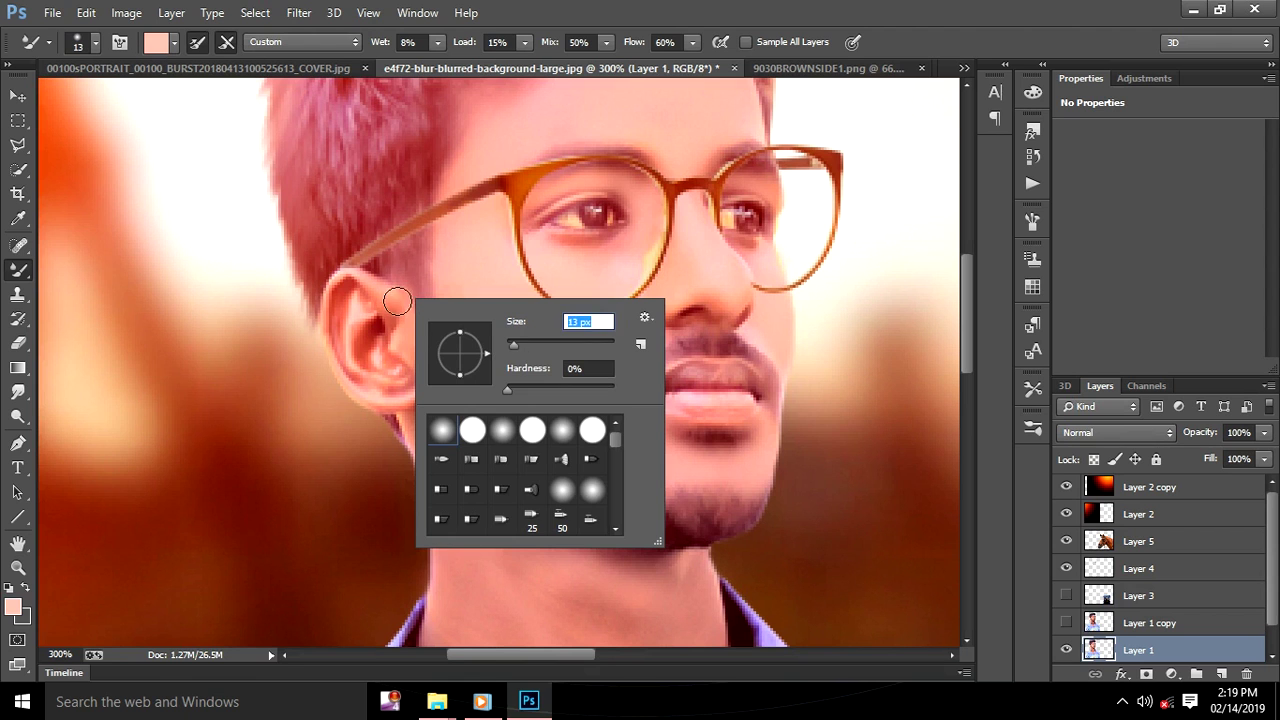
key(Return)
mouse_move(407, 319)
mouse_down()
mouse_move(449, 463)
mouse_move(506, 522)
mouse_up()
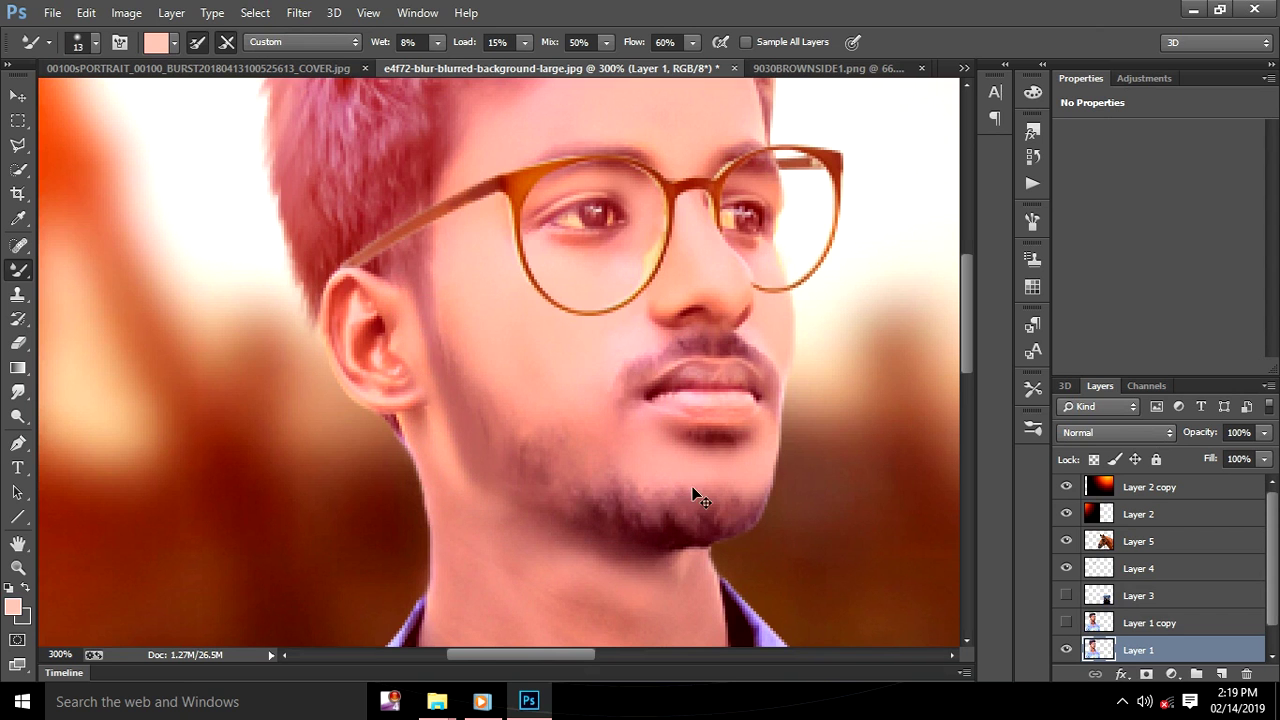
key(ctrl+minus)
key(ctrl+minus)
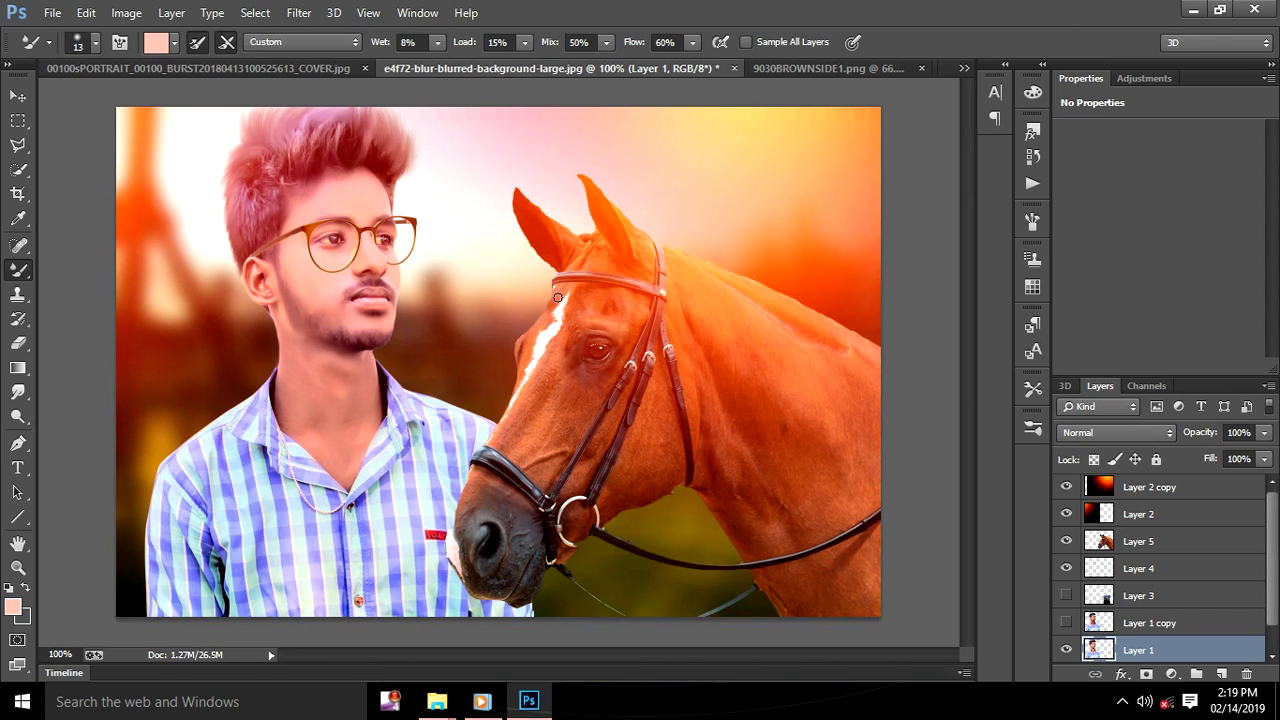
key(ctrl+minus)
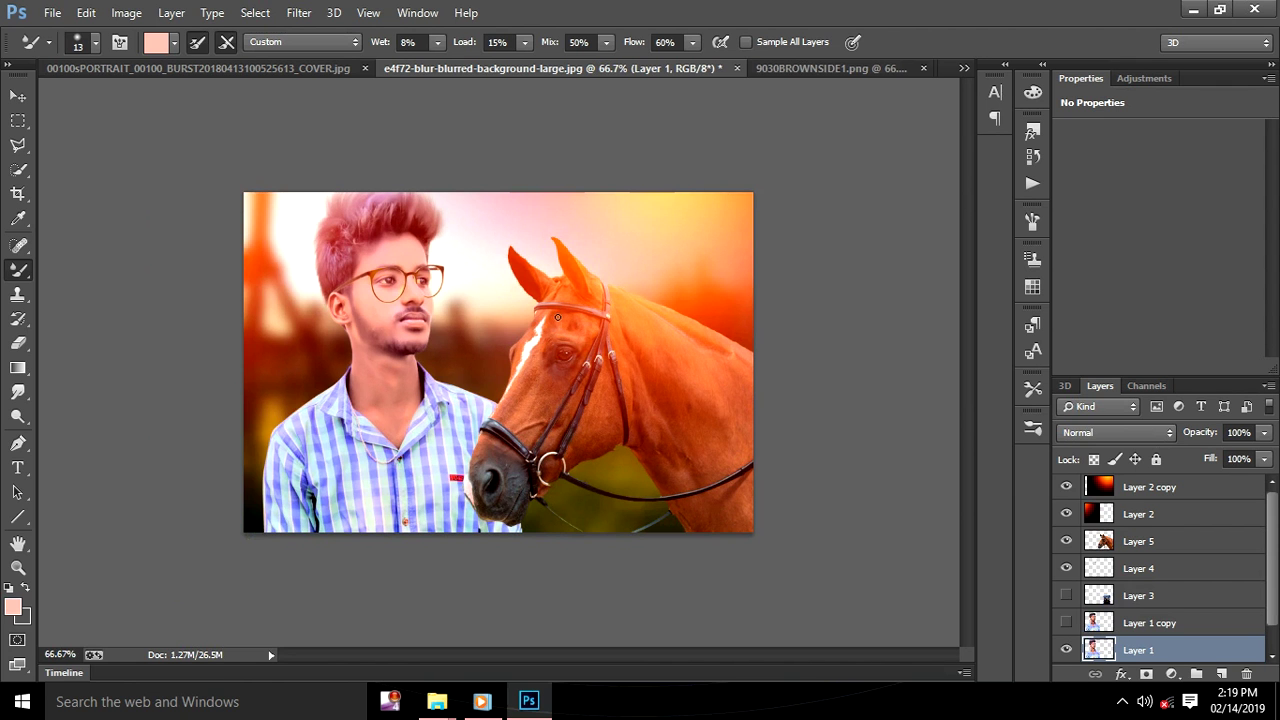
key(ctrl+plus)
key(ctrl+plus)
key(ctrl+plus)
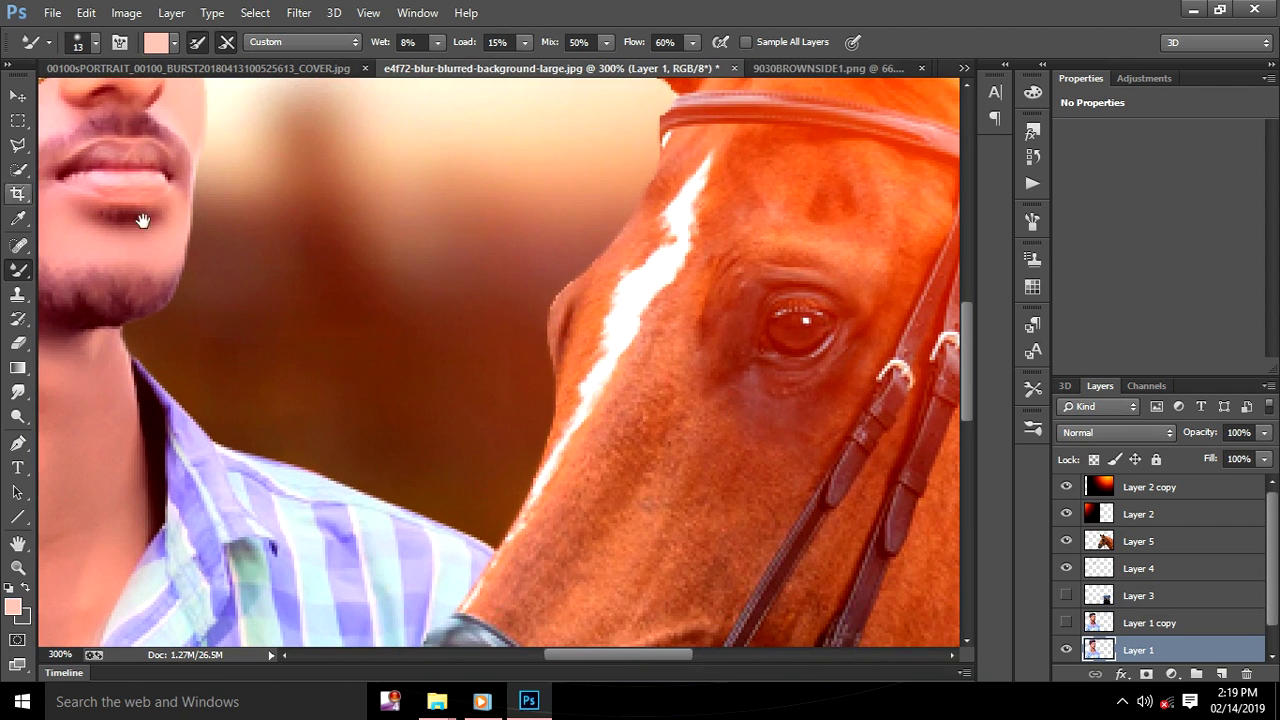
drag(477, 366, 580, 423)
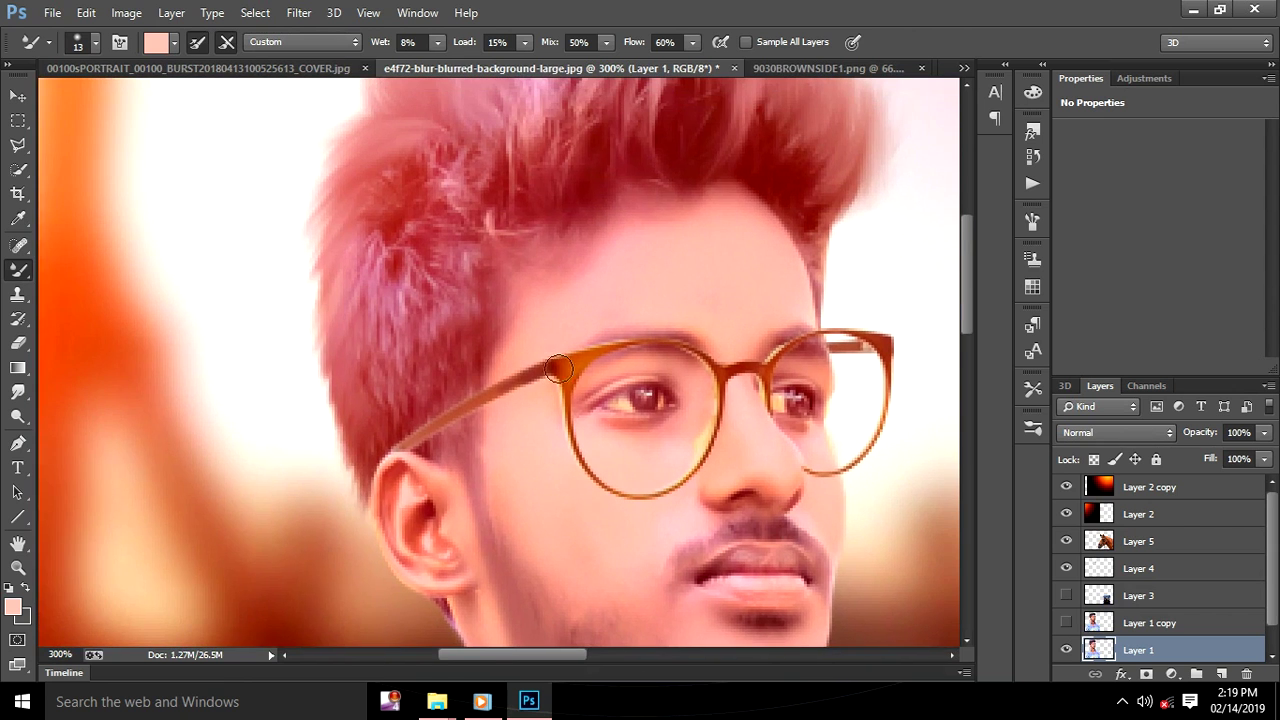
scroll(414, 429, up, 3)
right_click(480, 302)
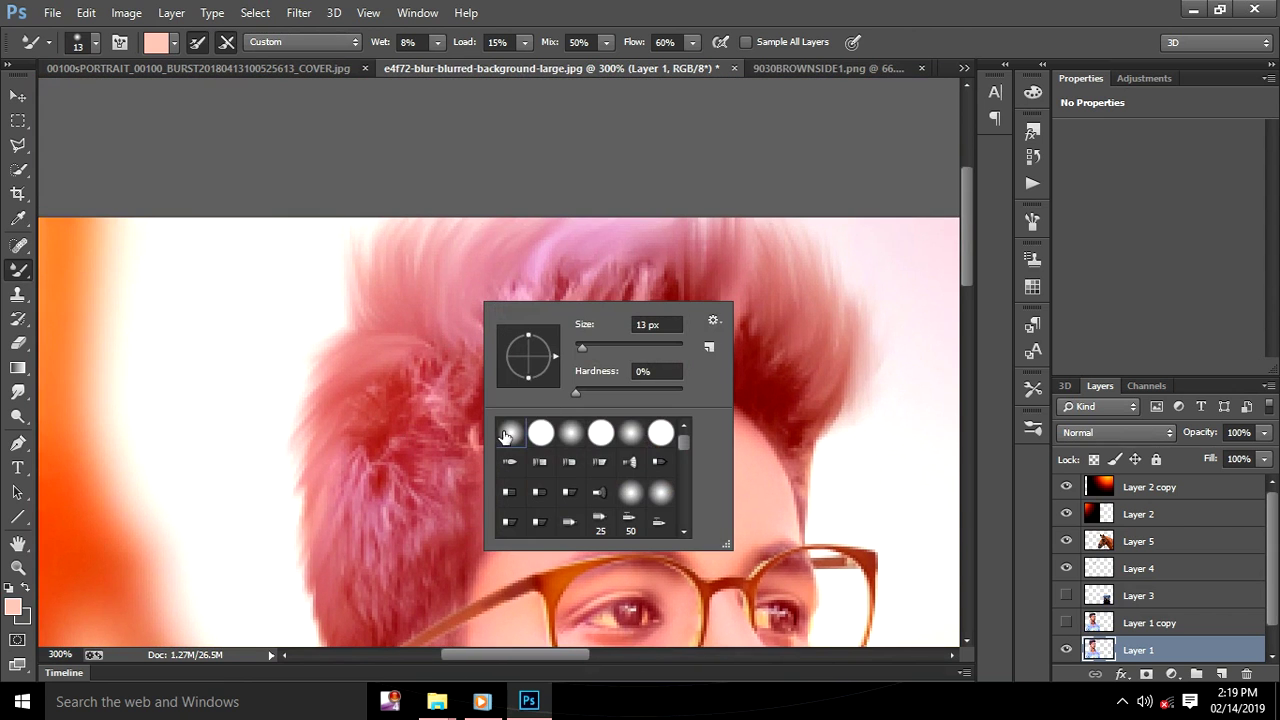
click(18, 392)
mouse_move(319, 340)
mouse_down()
mouse_move(386, 320)
mouse_move(337, 237)
mouse_move(366, 291)
mouse_move(378, 271)
mouse_up()
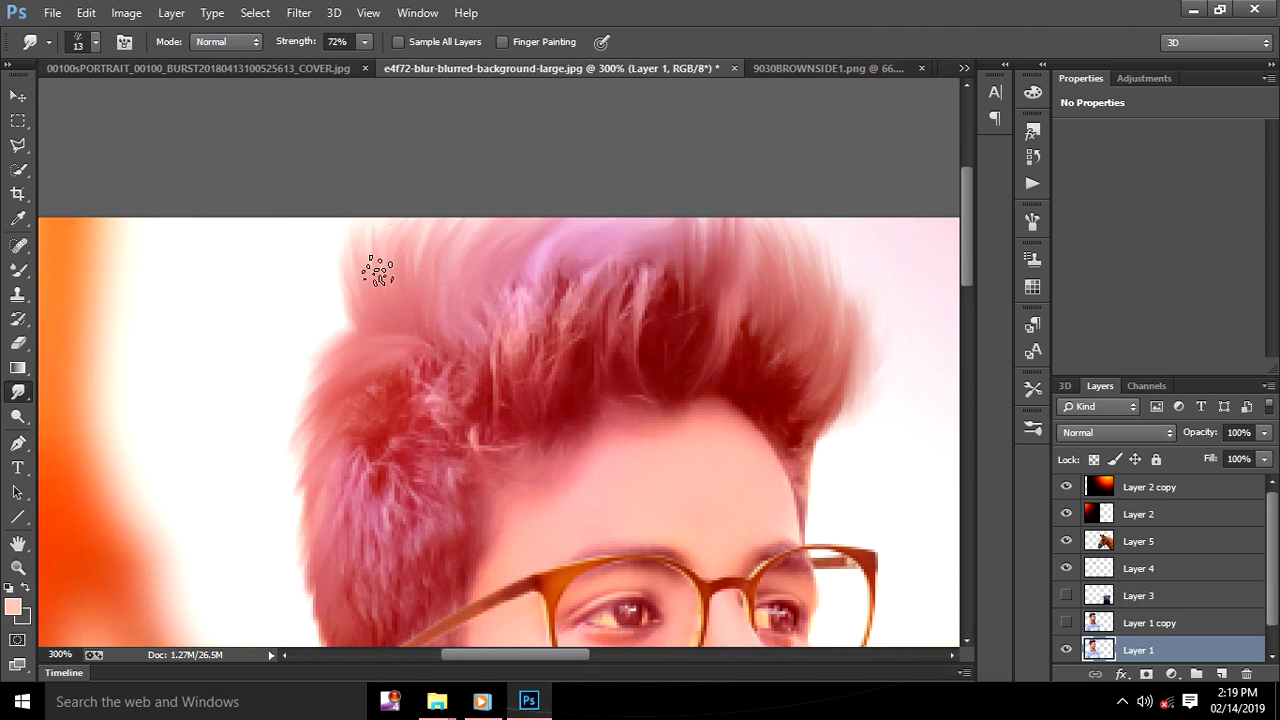
drag(450, 357, 399, 265)
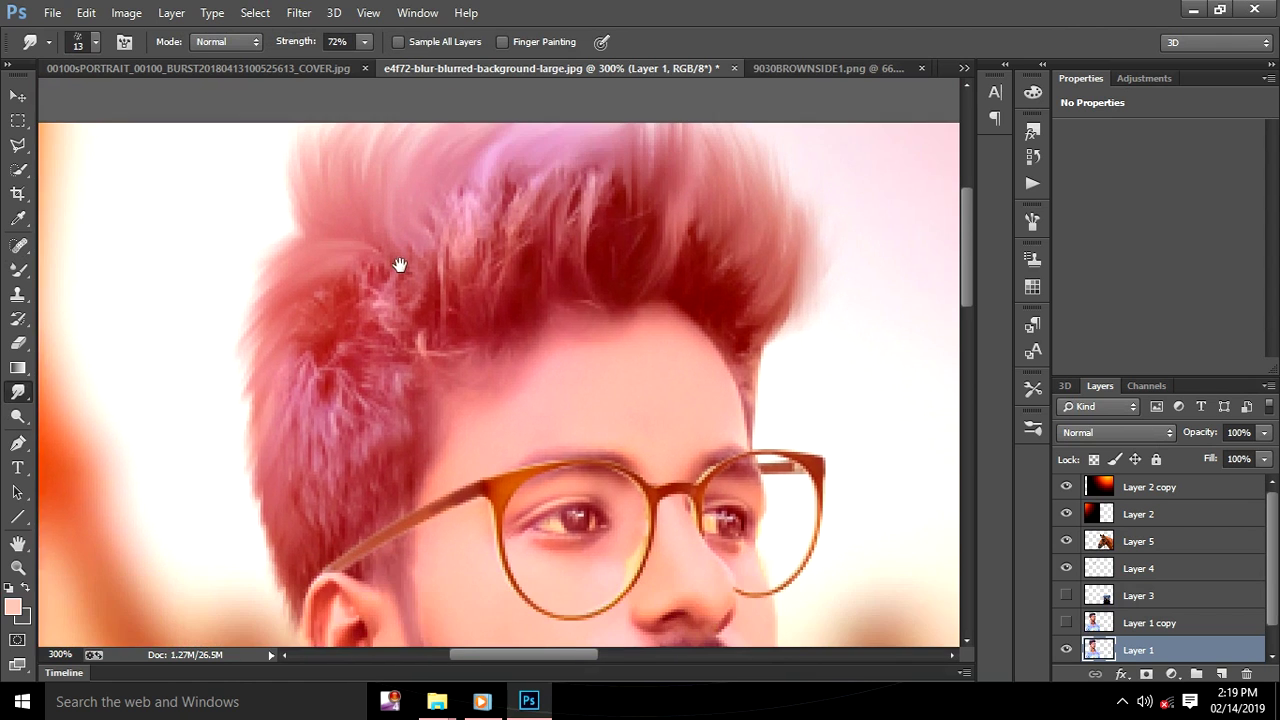
mouse_move(753, 358)
mouse_down()
mouse_move(766, 434)
mouse_move(791, 351)
mouse_move(777, 429)
mouse_move(781, 368)
mouse_move(766, 391)
mouse_up()
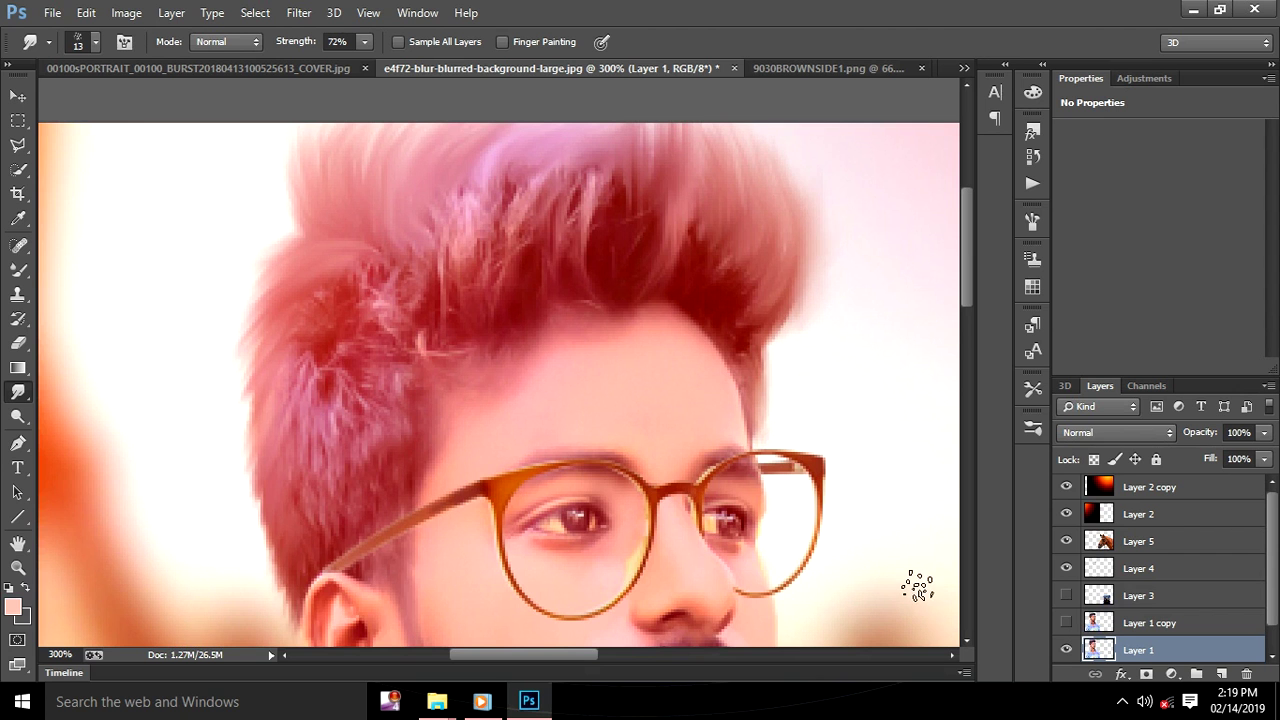
key(ctrl+minus)
key(ctrl+minus)
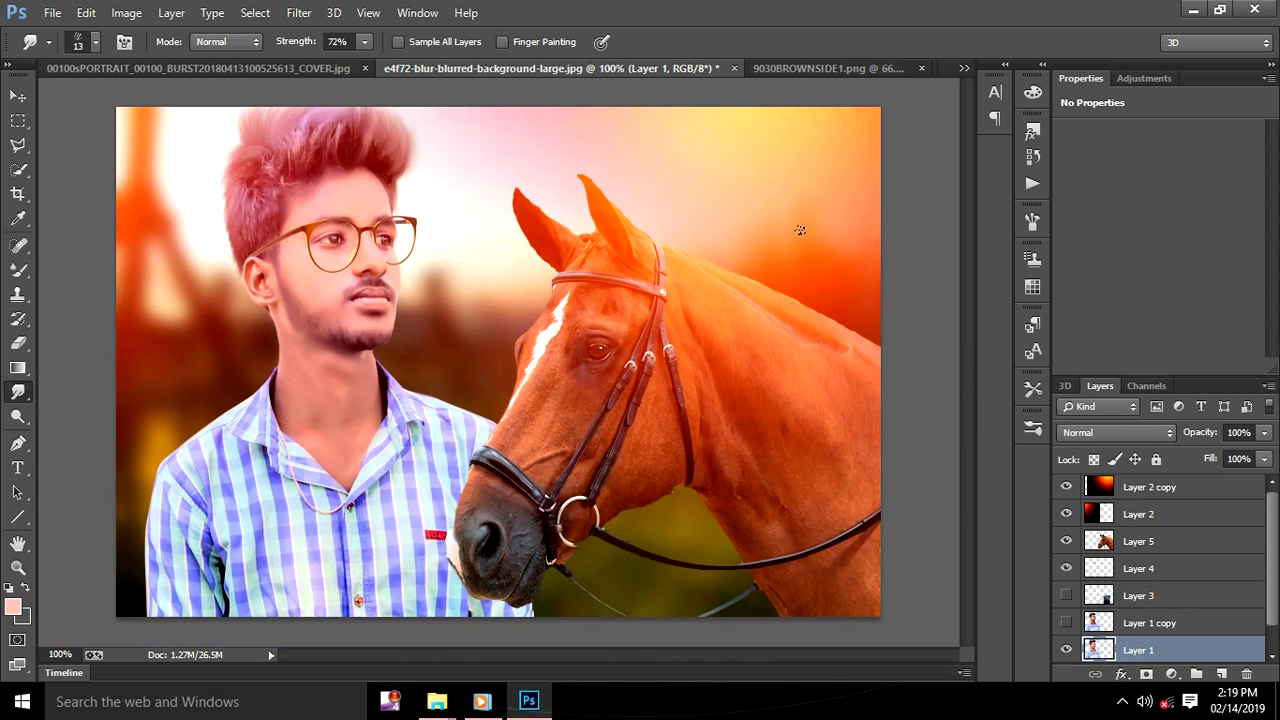
key(ctrl+plus)
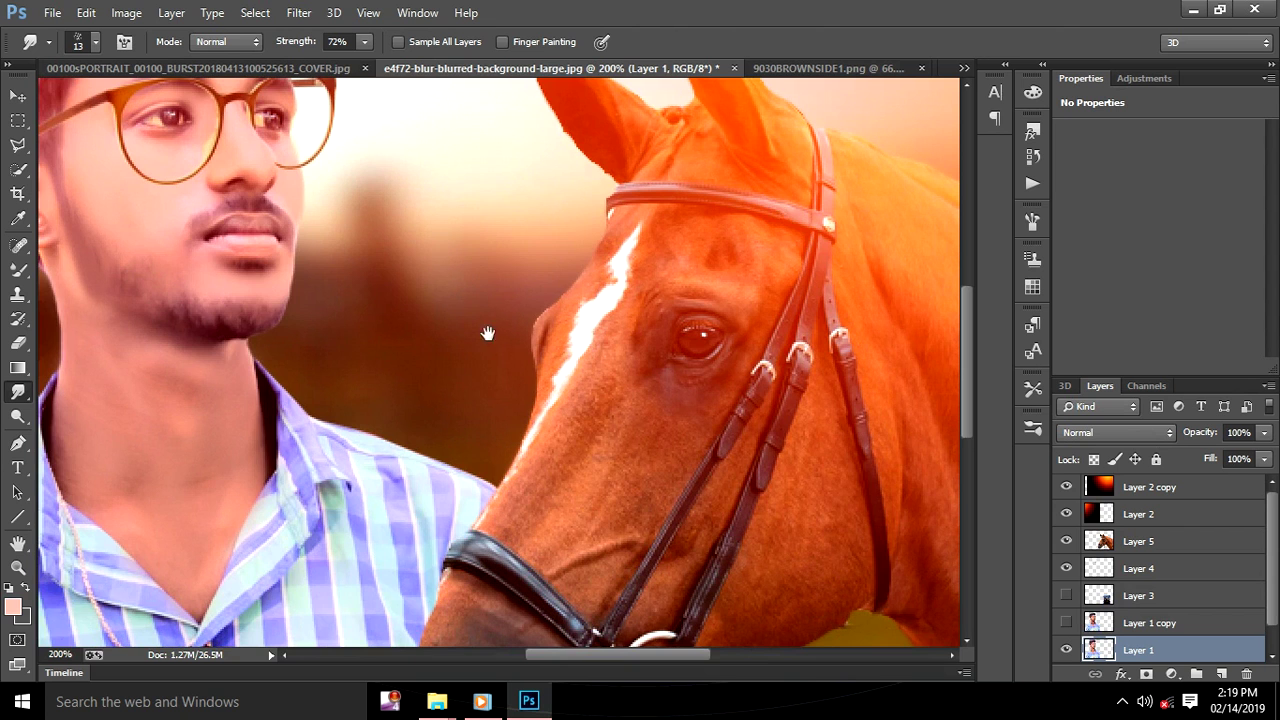
drag(489, 334, 612, 412)
drag(634, 528, 628, 443)
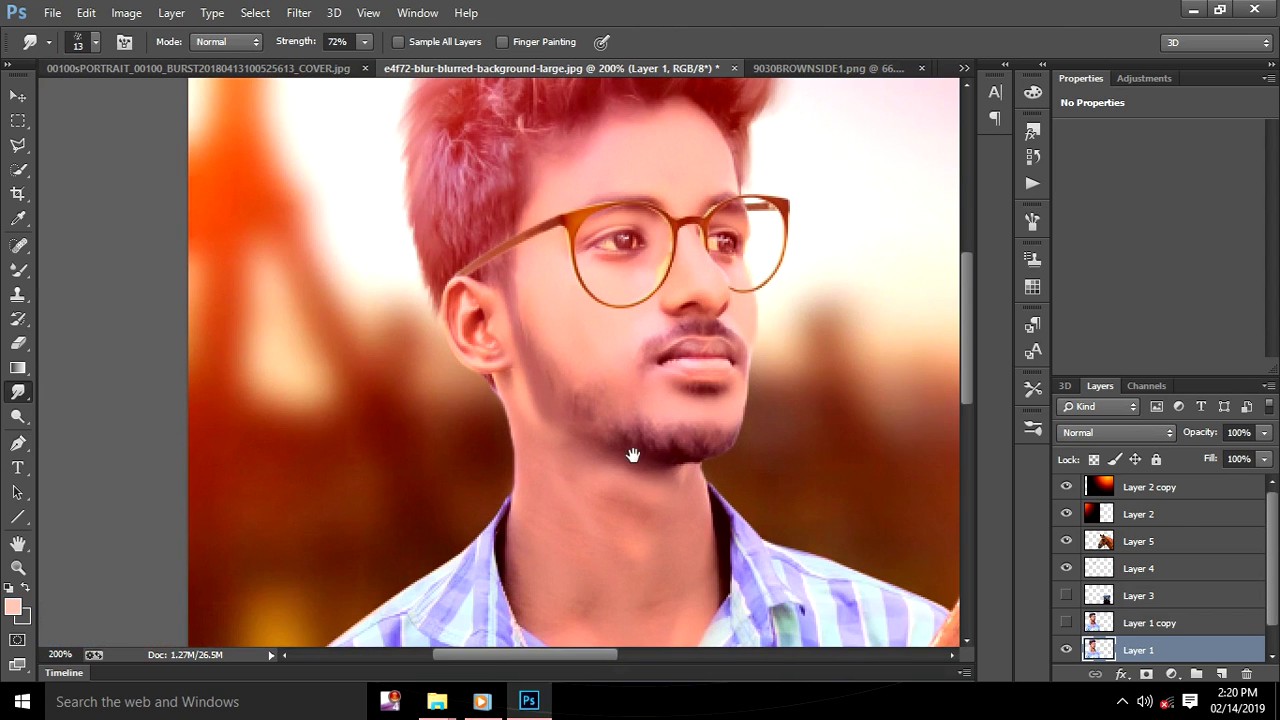
scroll(628, 515, right, 2)
key(ctrl+minus)
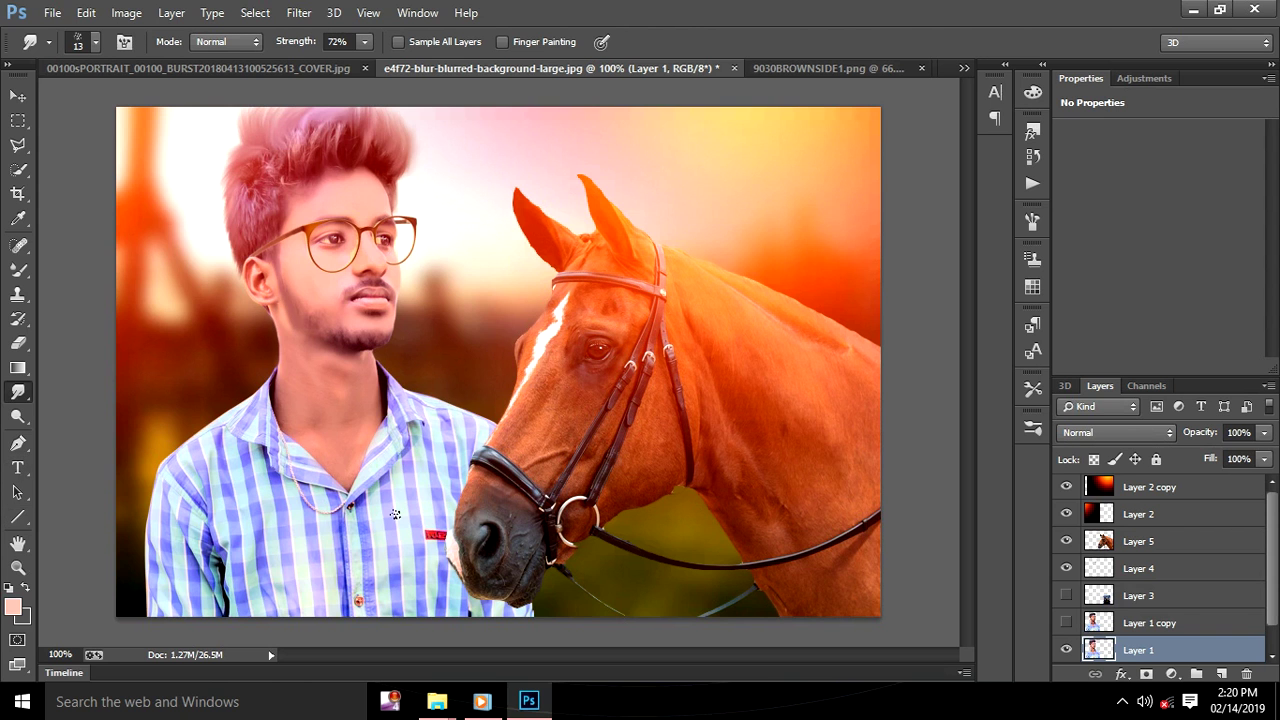
View the image at 66.7% and select the Dodge tool for Midtones at 37% exposure
key(ctrl+minus)
key(ctrl+plus)
key(ctrl+minus)
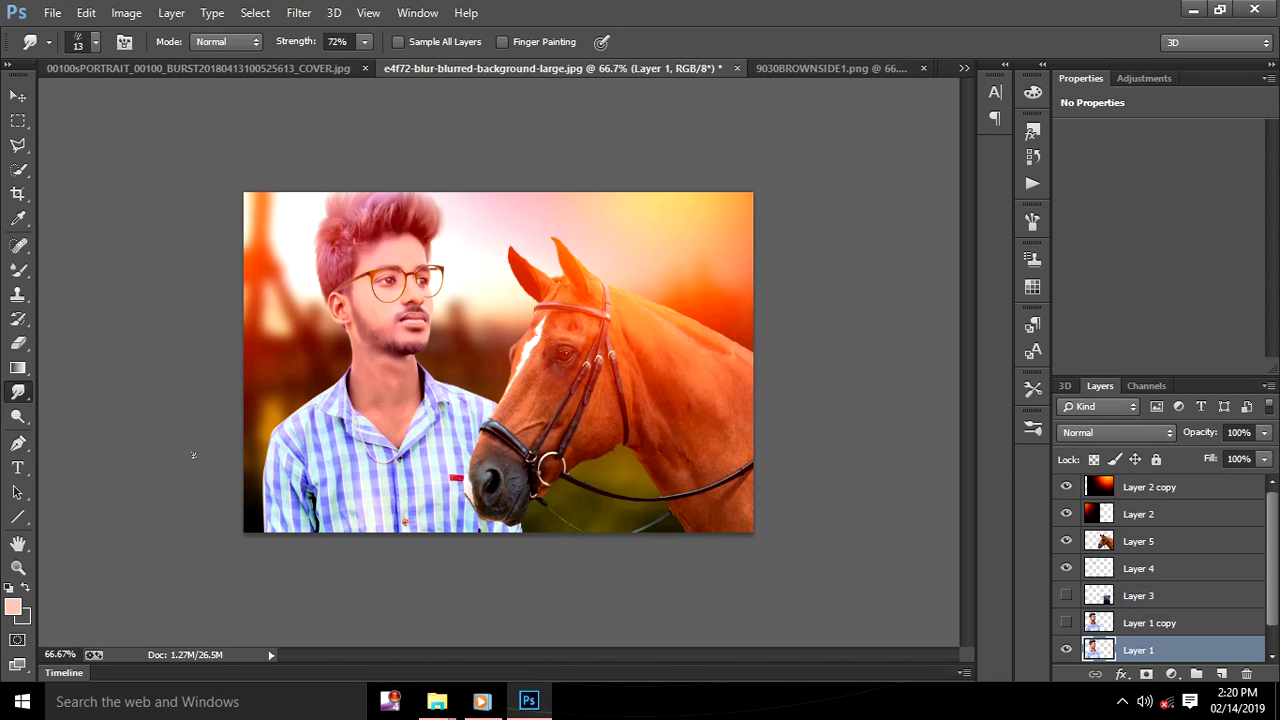
click(18, 416)
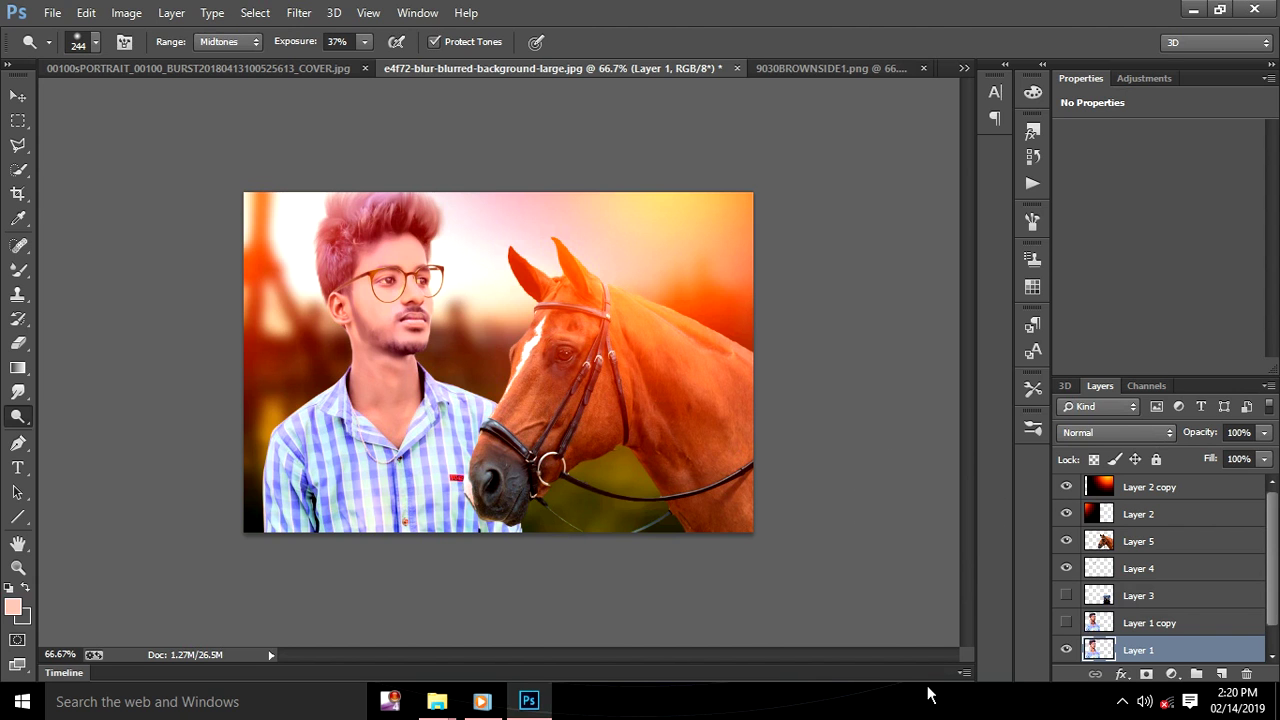
At 300% zoom, smudge the neck edge below the earlobe with a 6 px Smudge brush
key(ctrl+plus)
key(ctrl+plus)
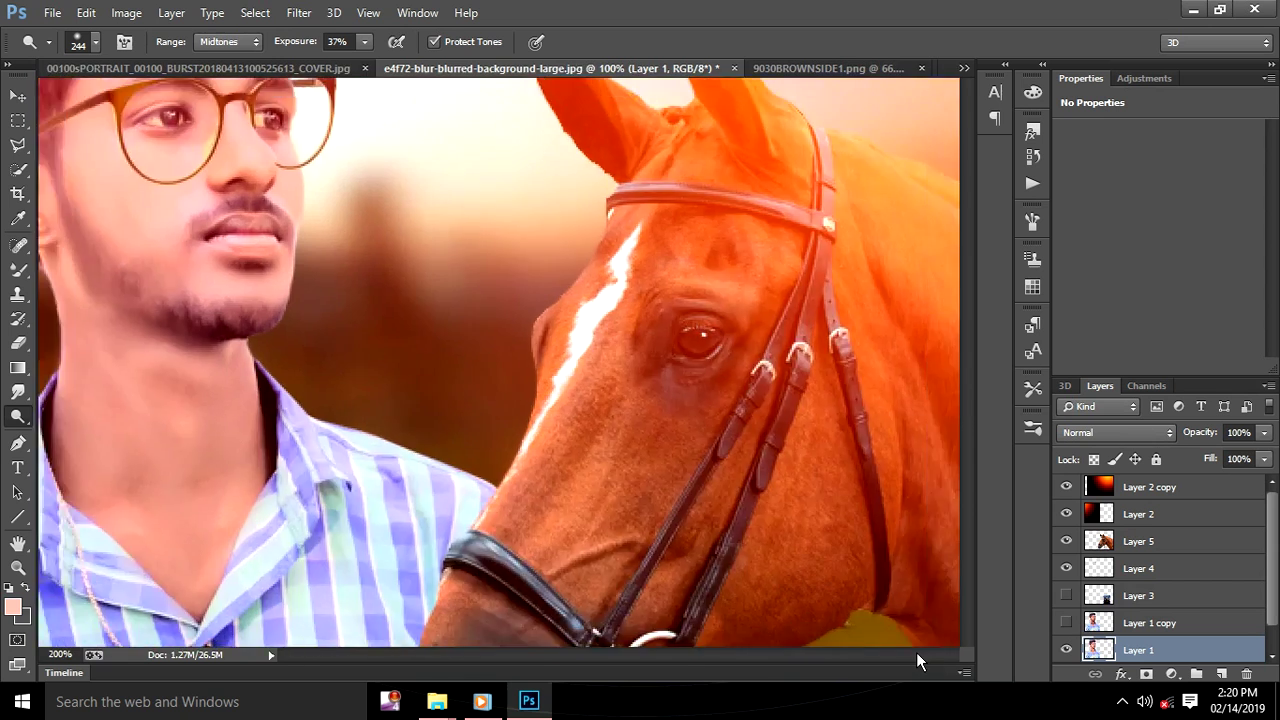
key(ctrl+plus)
drag(240, 263, 633, 559)
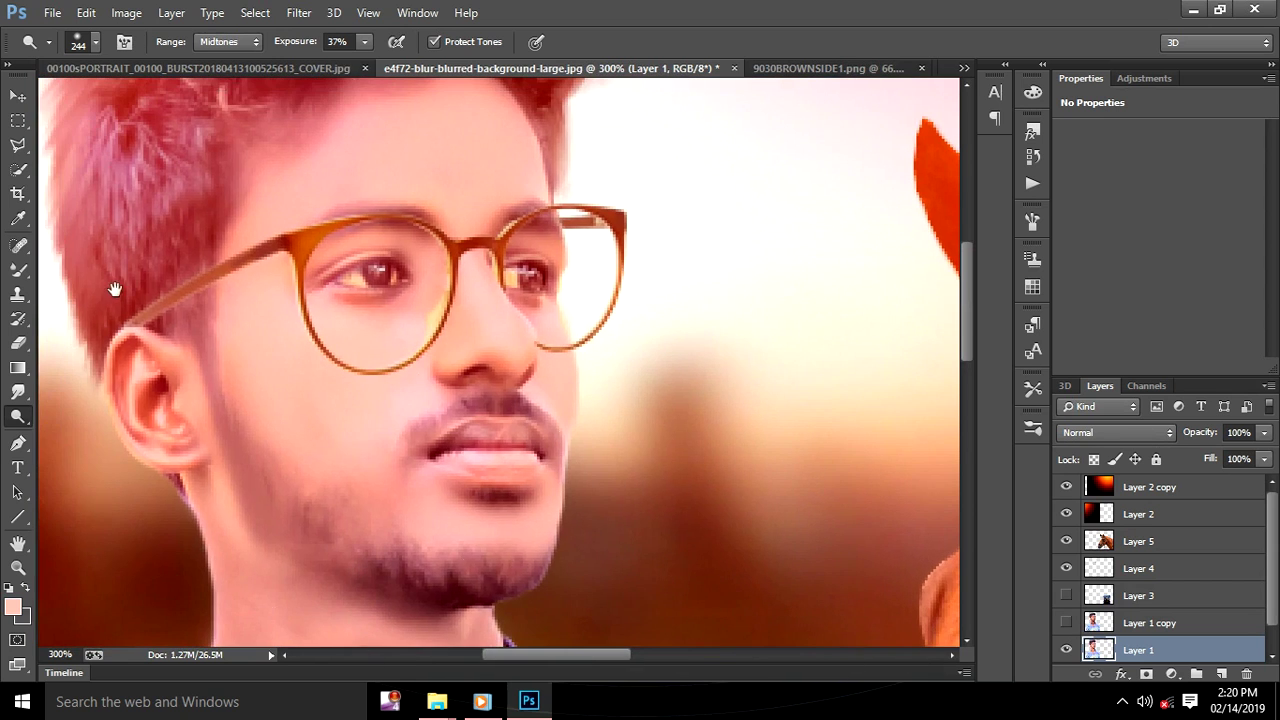
drag(357, 428, 657, 428)
drag(474, 395, 569, 319)
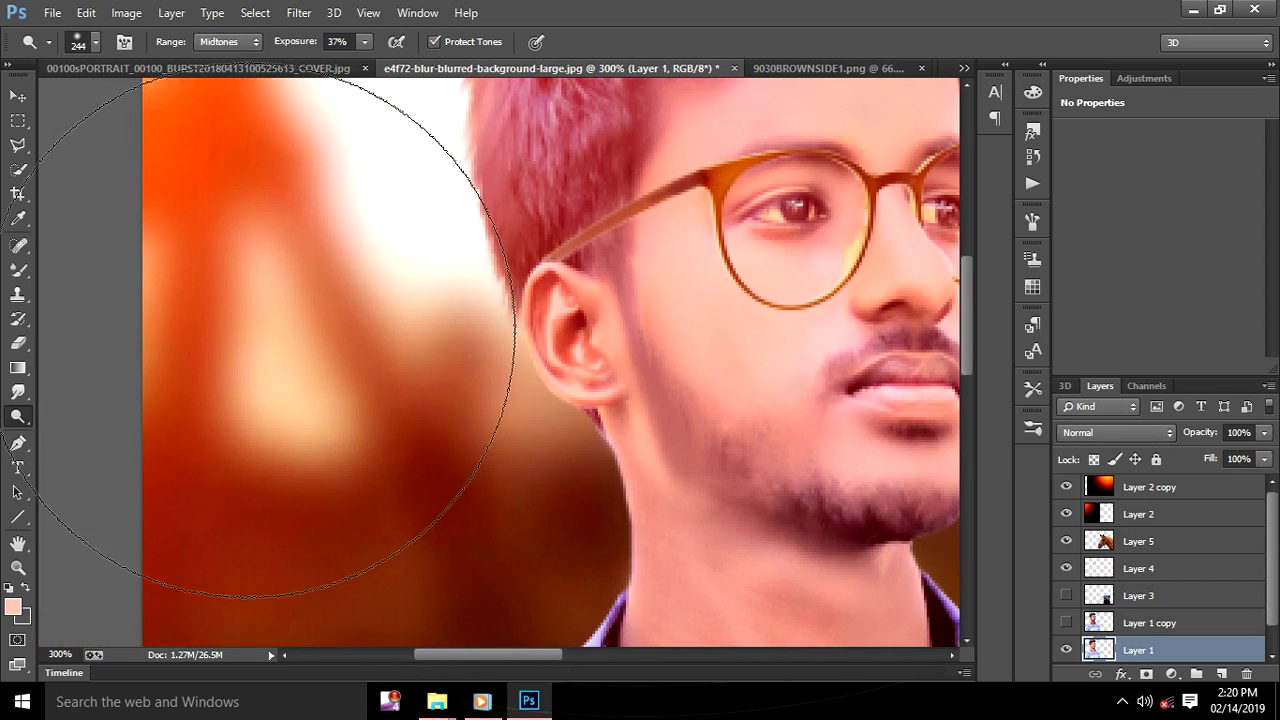
click(18, 392)
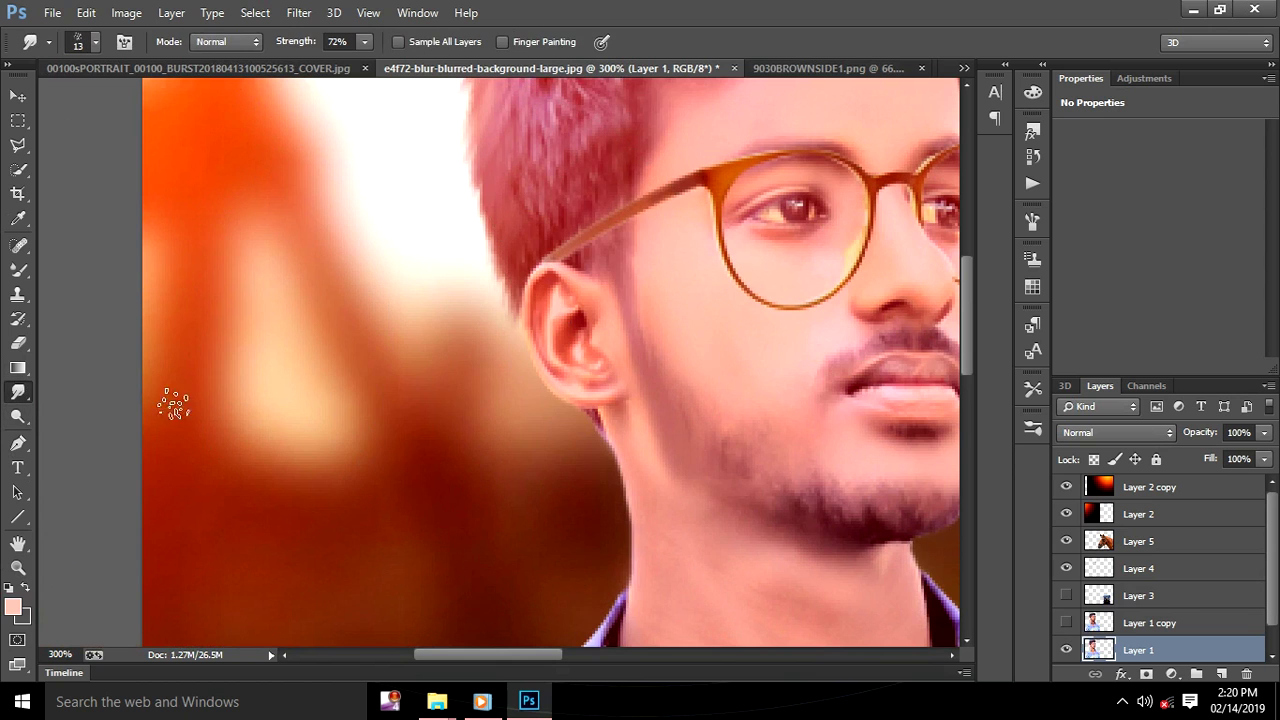
right_click(588, 420)
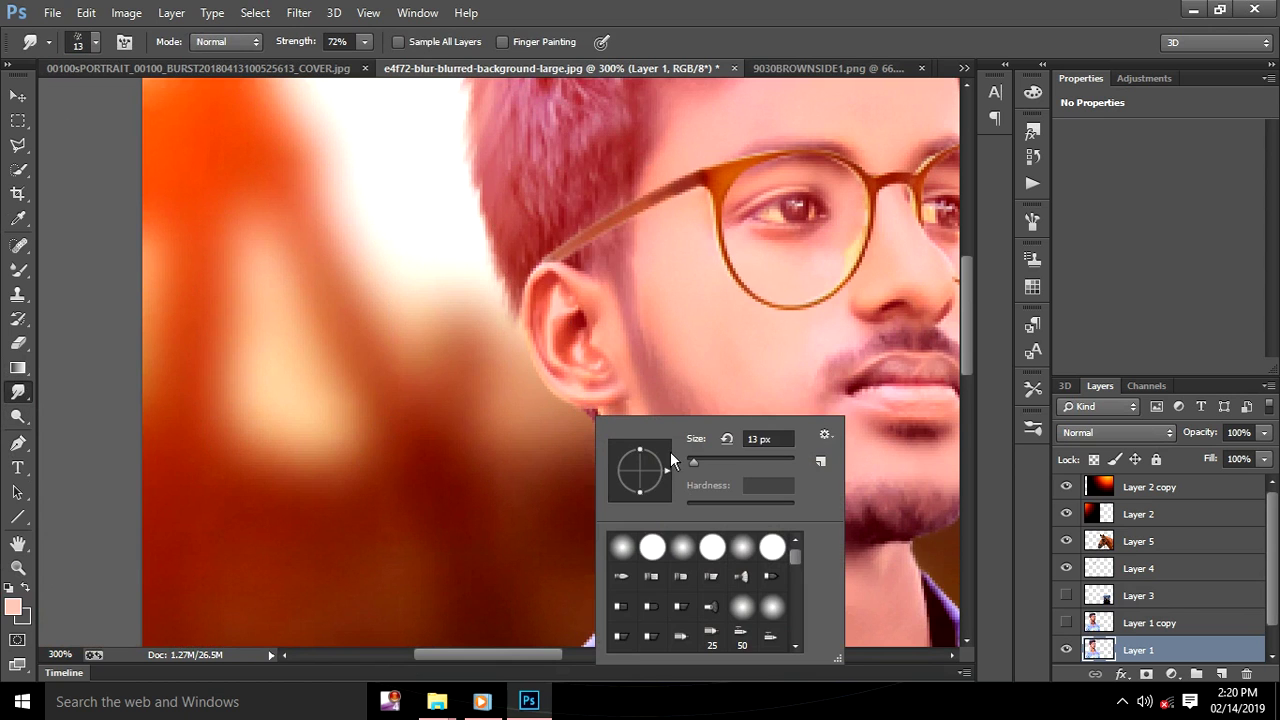
text(6)
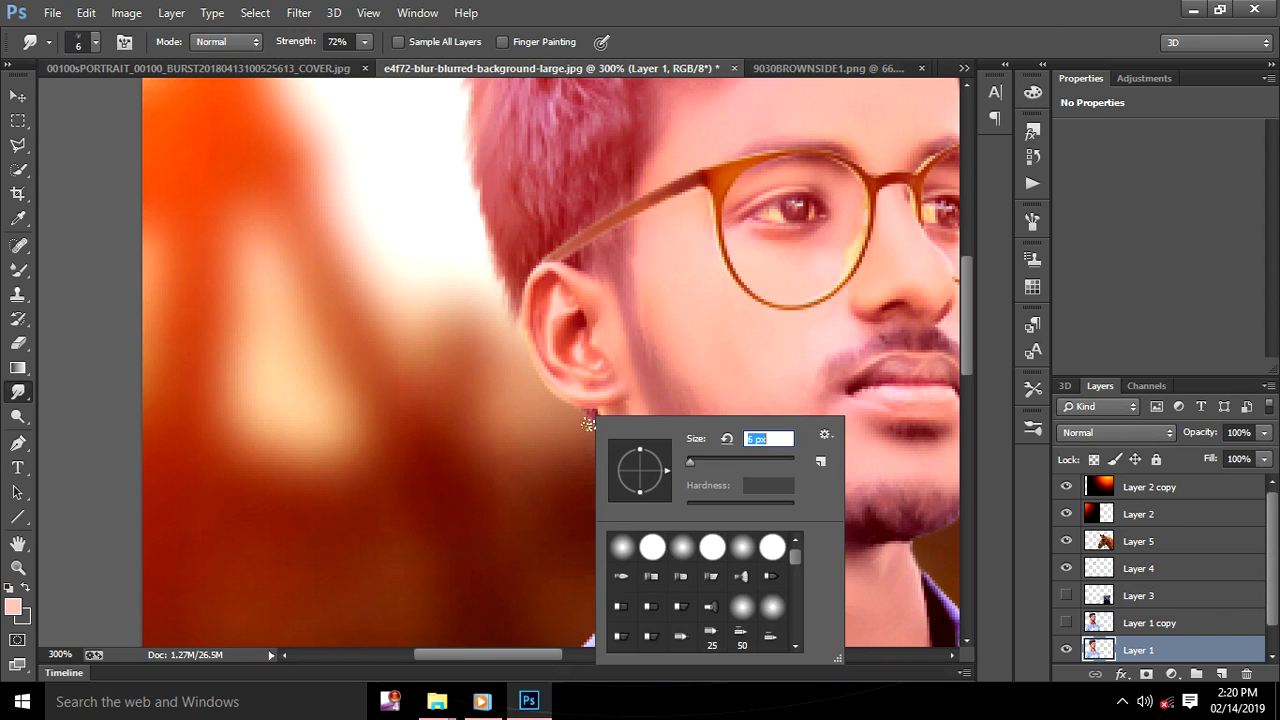
key(Return)
drag(610, 455, 588, 414)
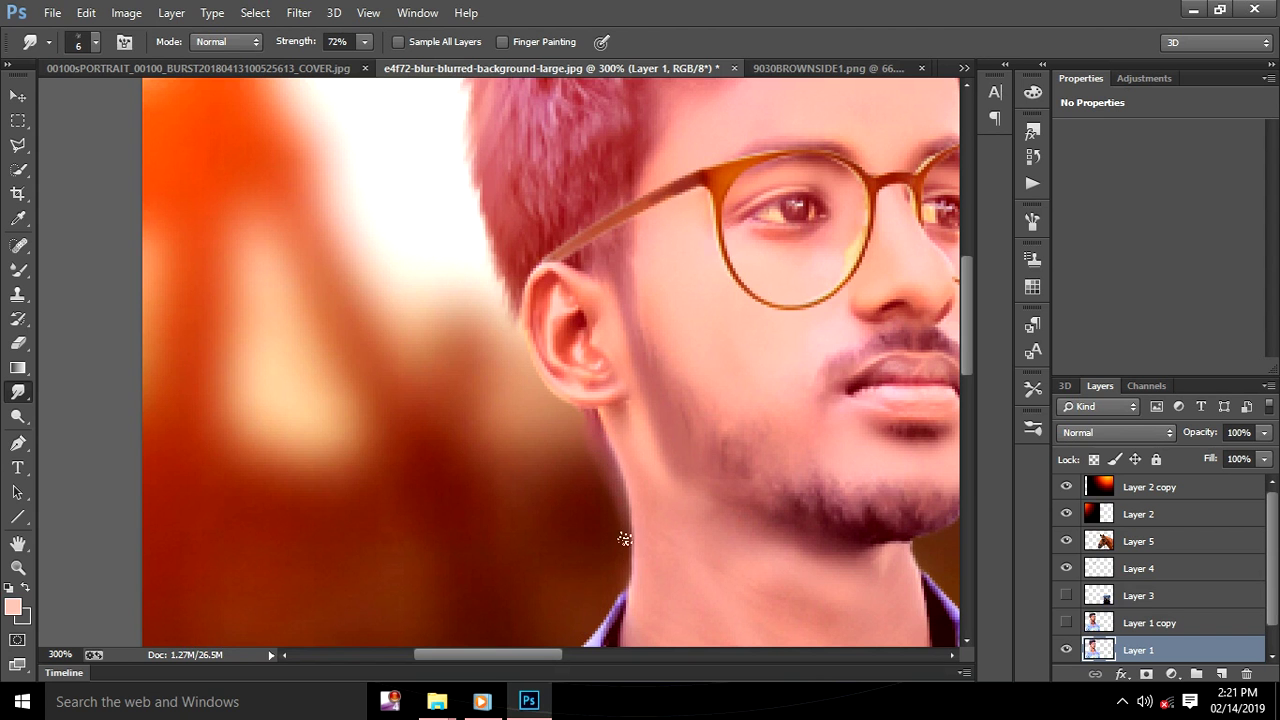
key(ctrl+minus)
key(ctrl+minus)
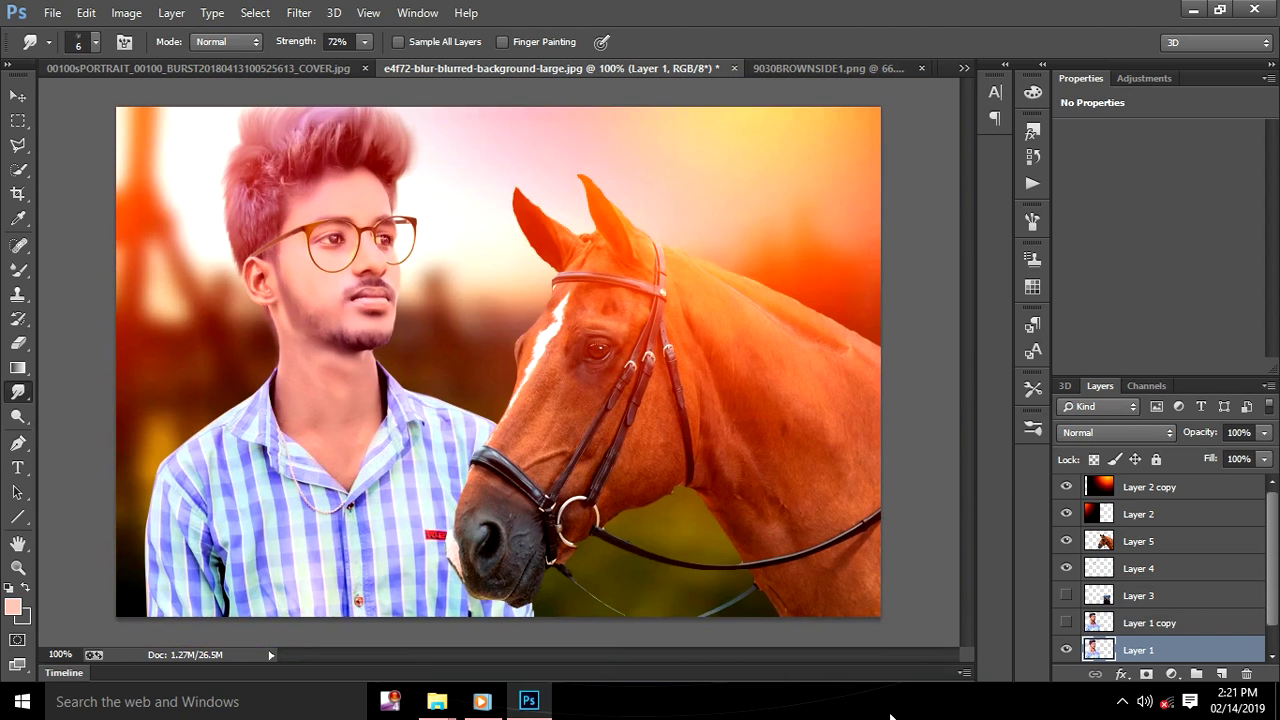
key(ctrl+minus)
key(ctrl+plus)
key(ctrl+plus)
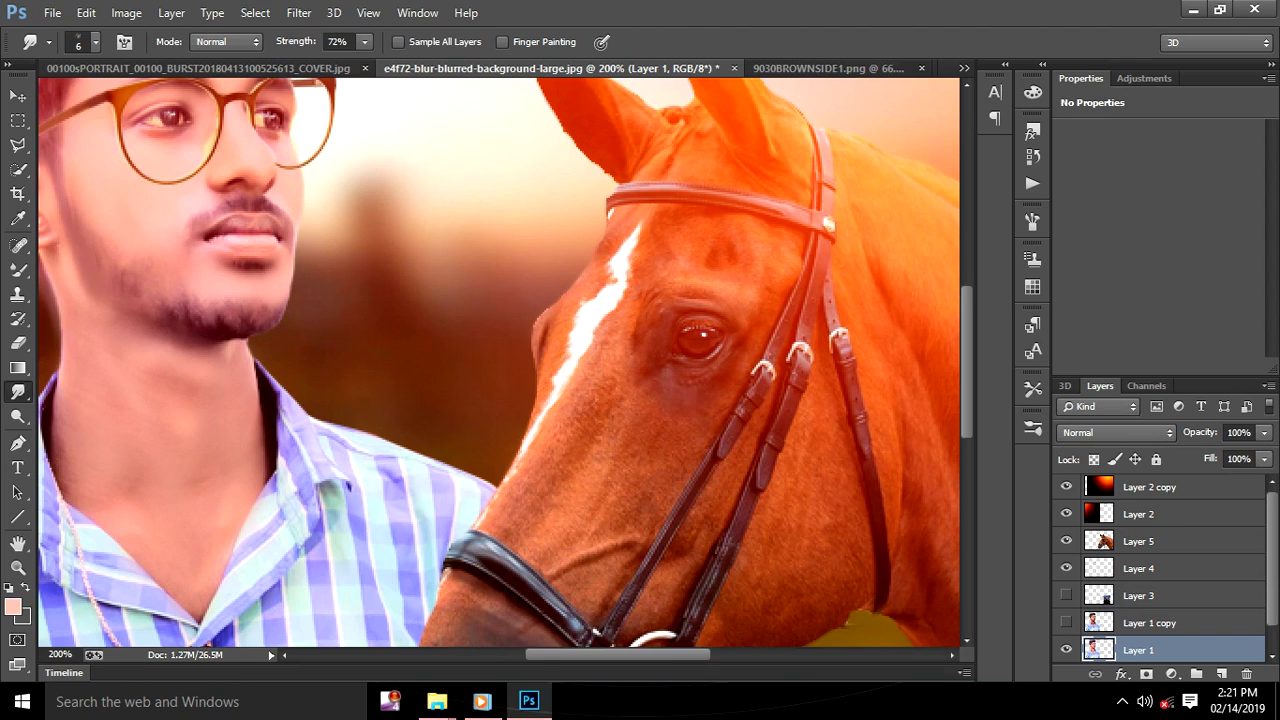
key(ctrl+plus)
drag(254, 330, 929, 693)
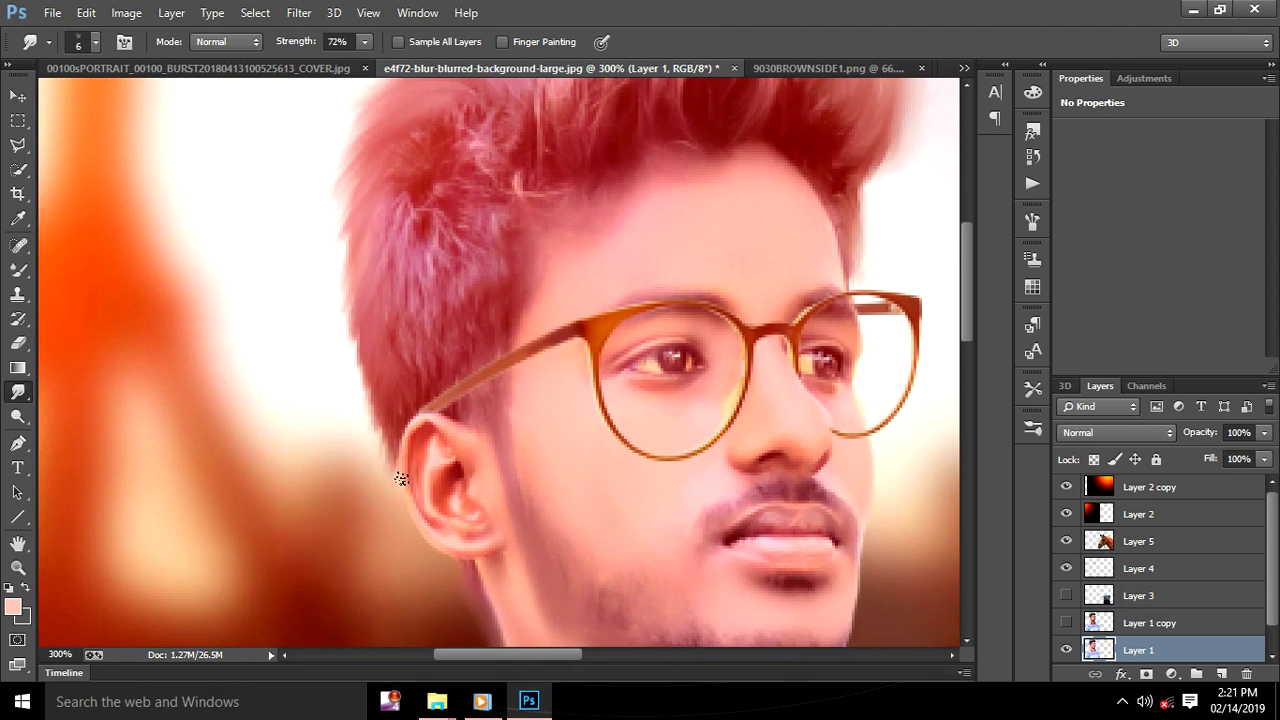
drag(428, 470, 506, 408)
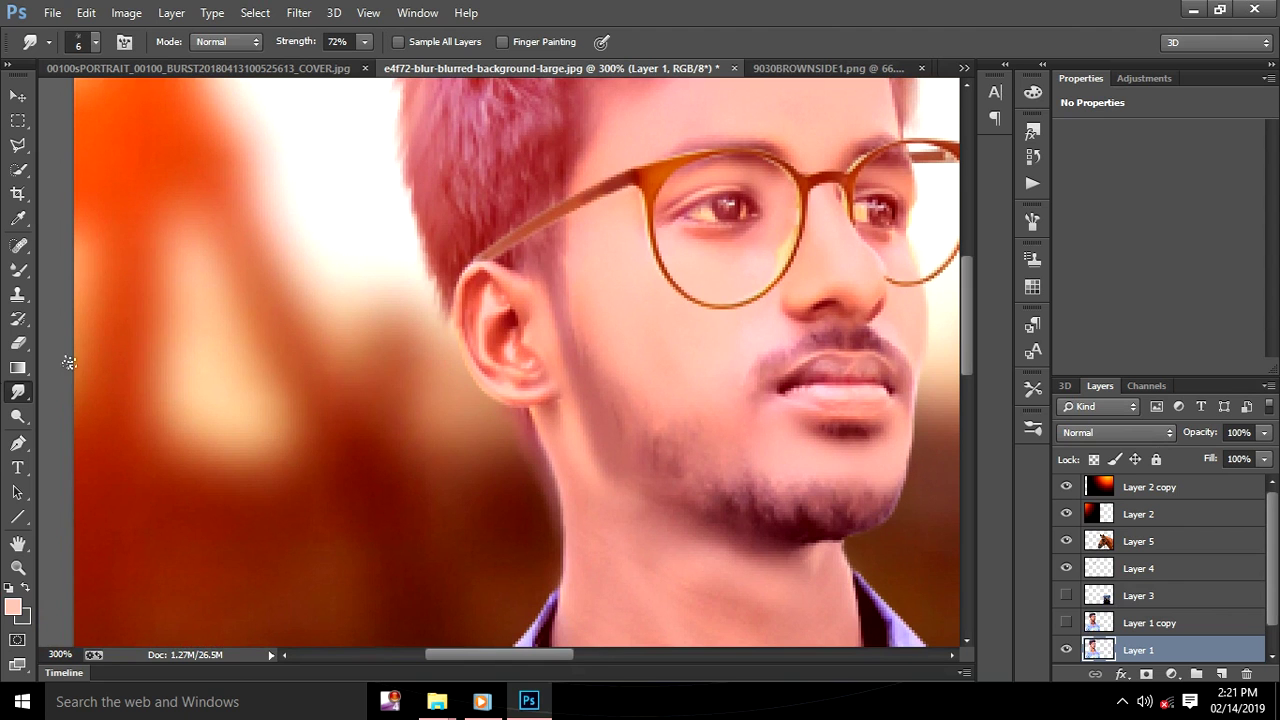
click(18, 343)
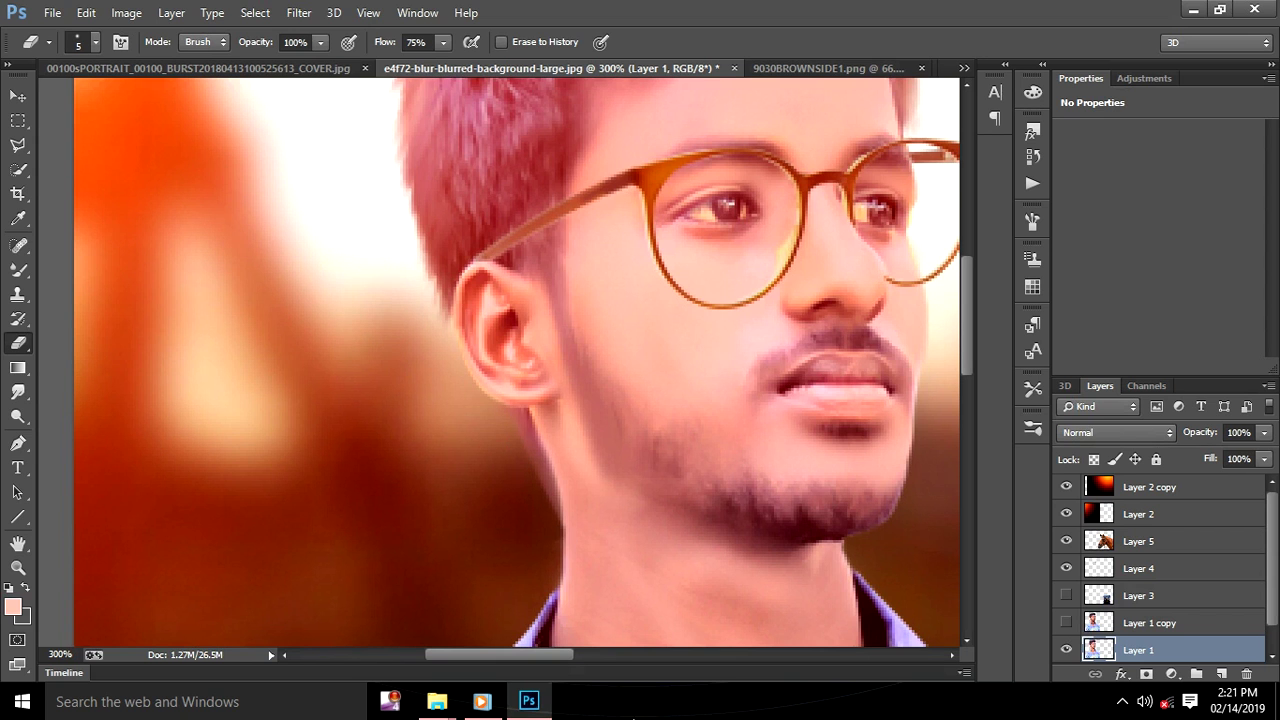
key(ctrl+minus)
key(ctrl+minus)
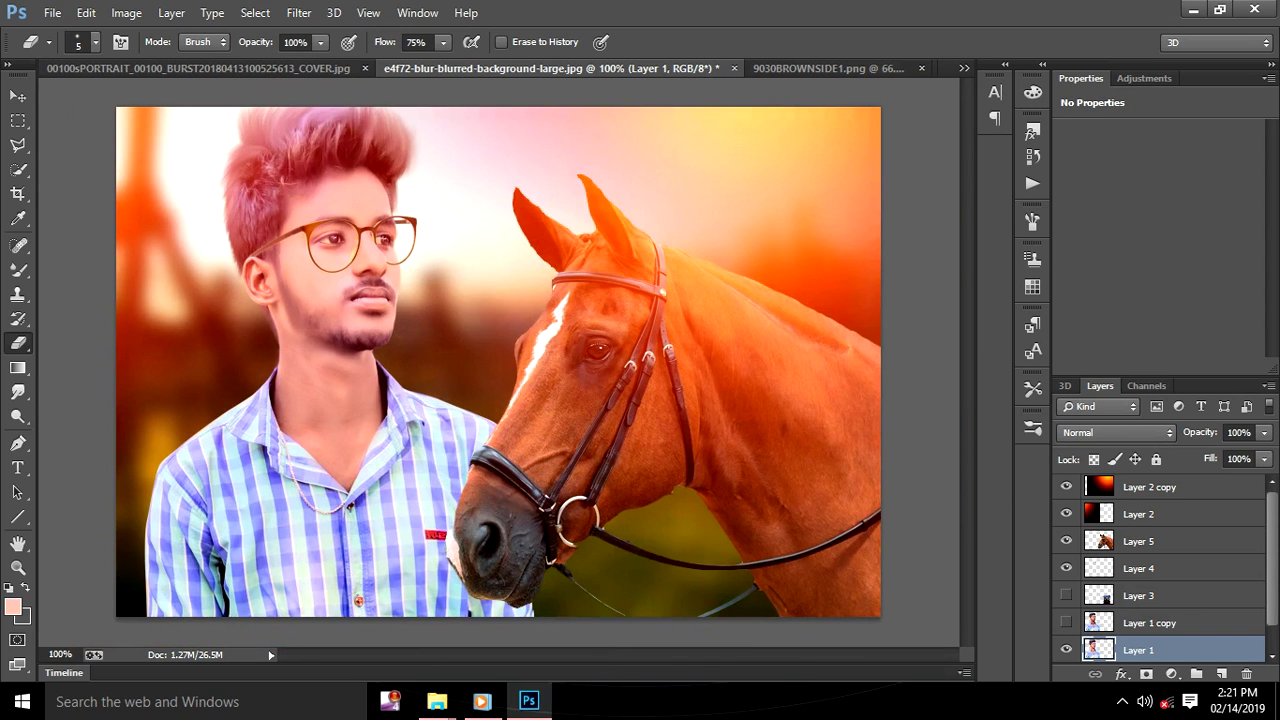
key(ctrl+plus)
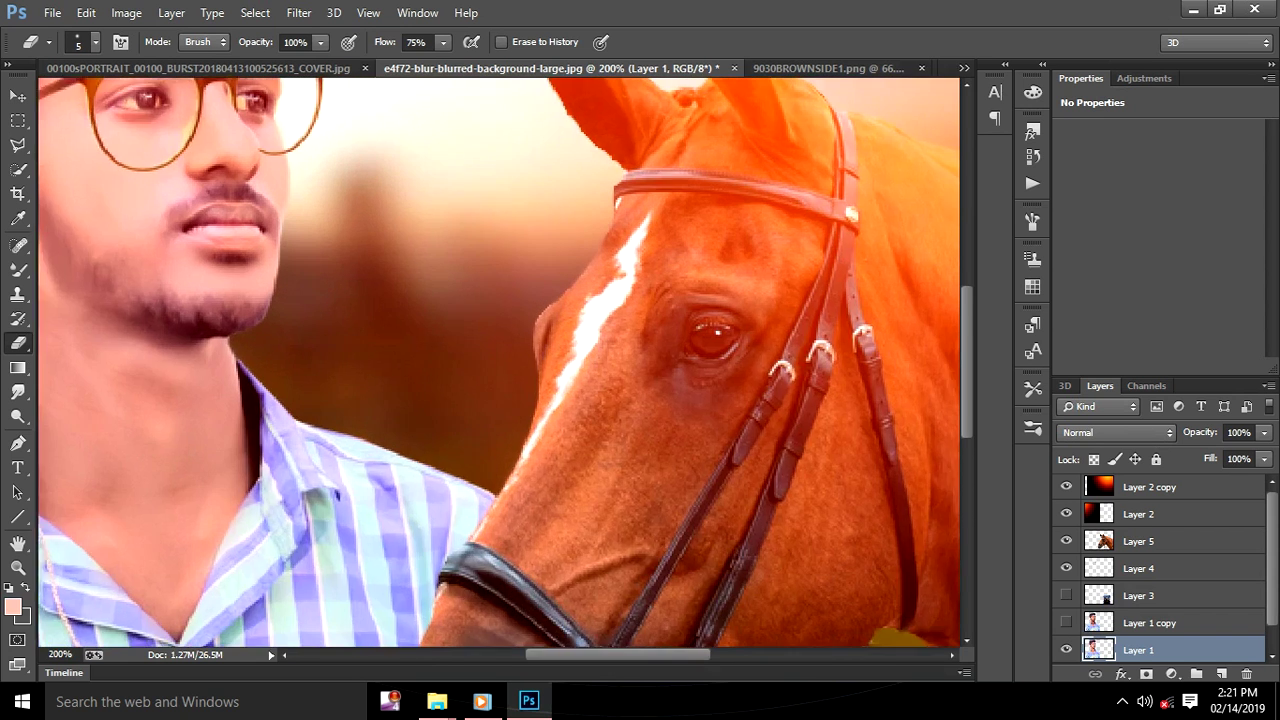
key(ctrl+plus)
drag(276, 352, 683, 528)
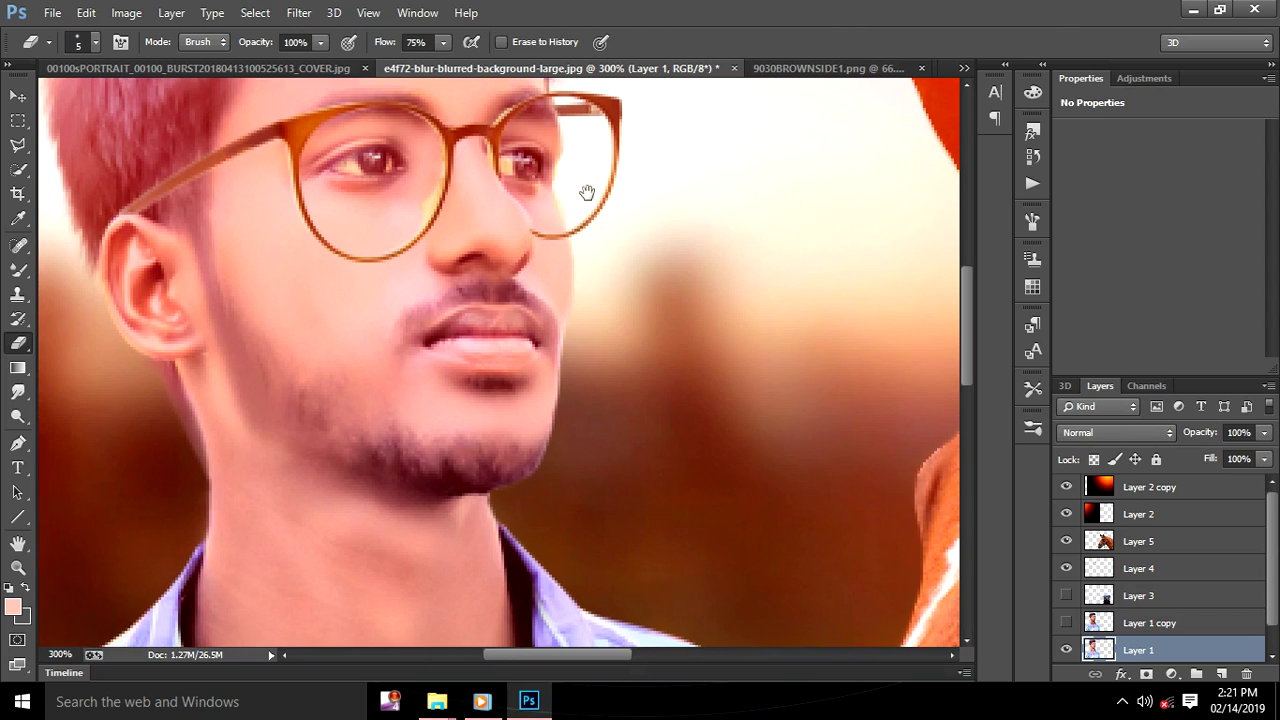
drag(587, 188, 586, 323)
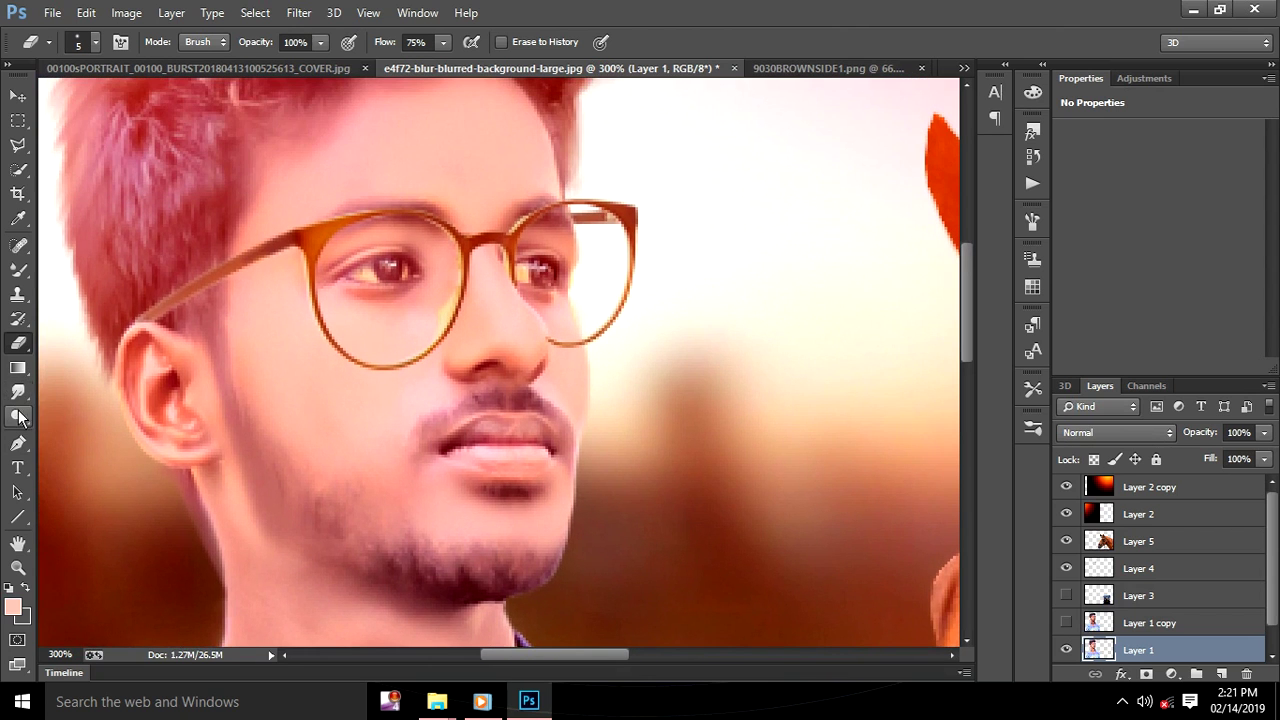
drag(22, 414, 67, 414)
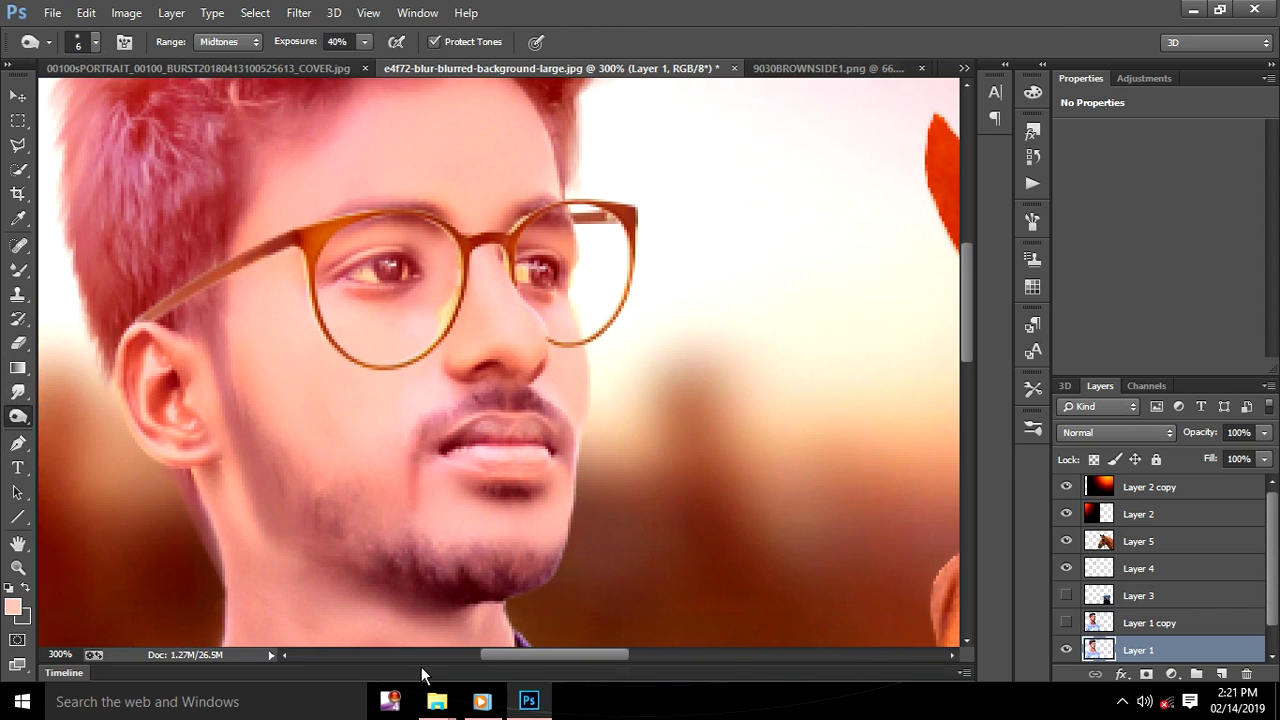
Give the Dodge brush a soft 31 px size with 0% hardness
right_click(466, 490)
drag(579, 480, 593, 480)
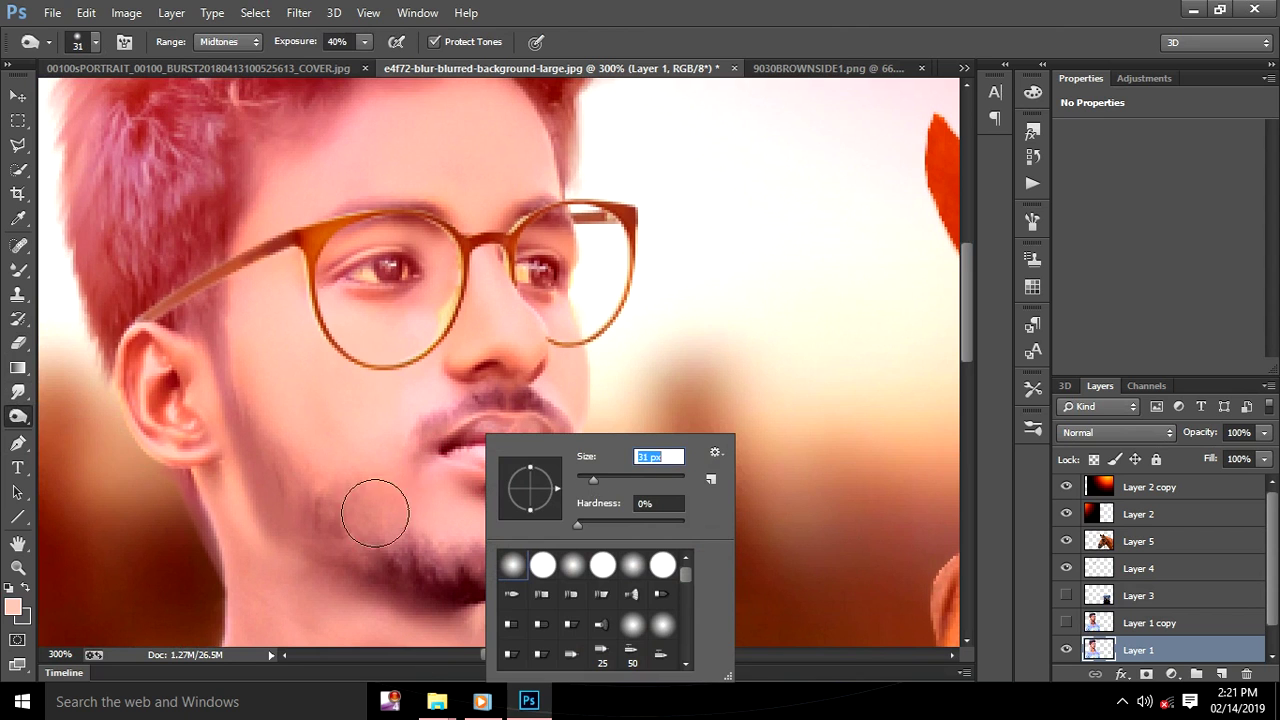
click(320, 518)
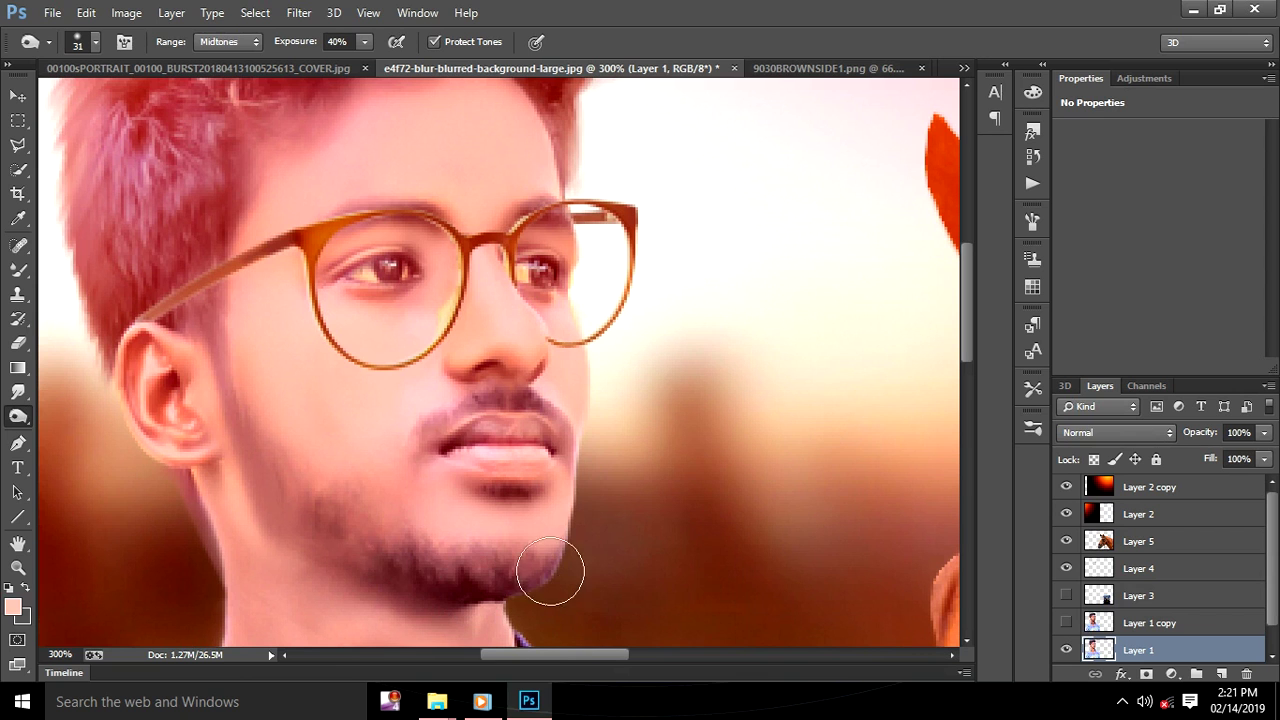
right_click(604, 443)
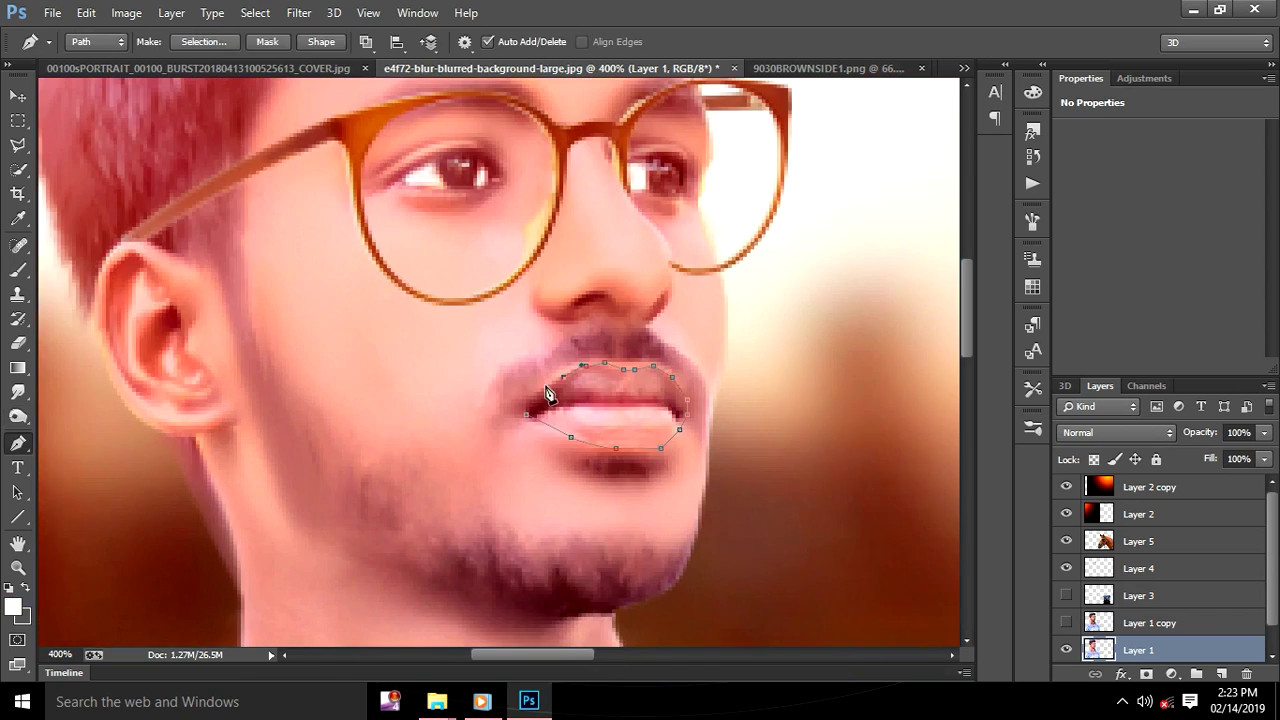
Finish the lip path outline and convert it to a selection
click(541, 390)
click(526, 403)
right_click(642, 423)
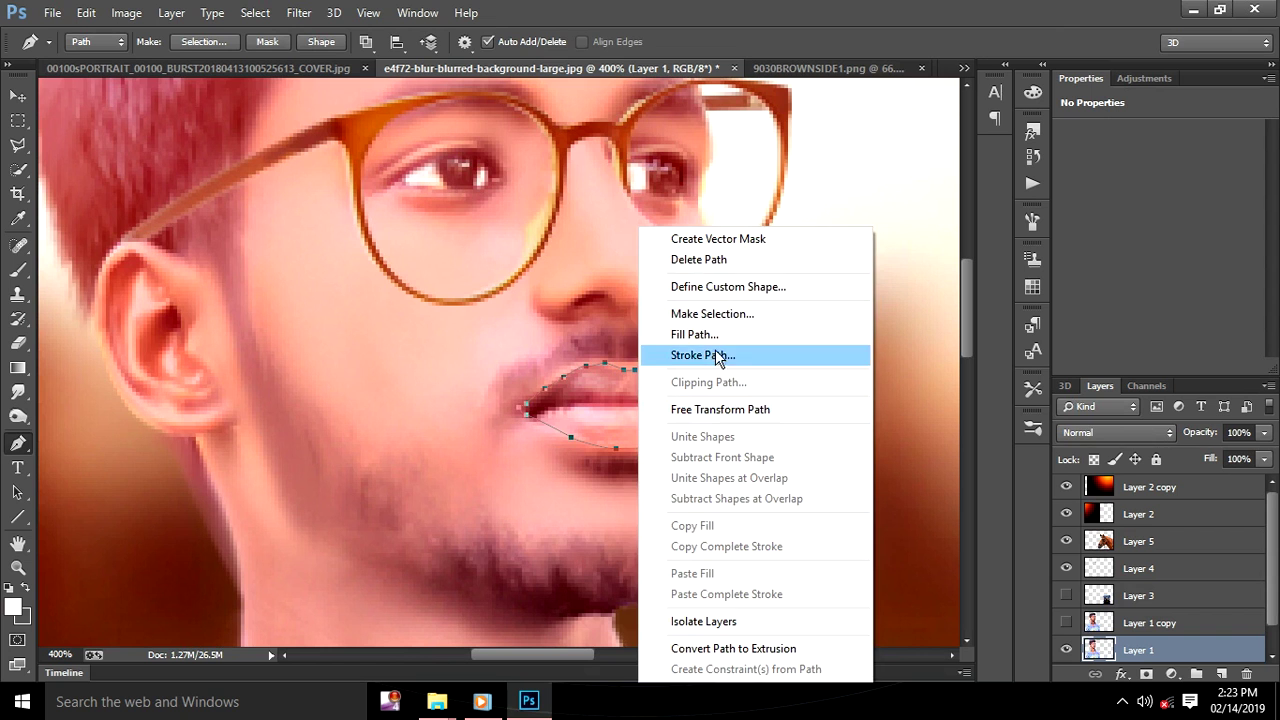
click(718, 316)
click(743, 198)
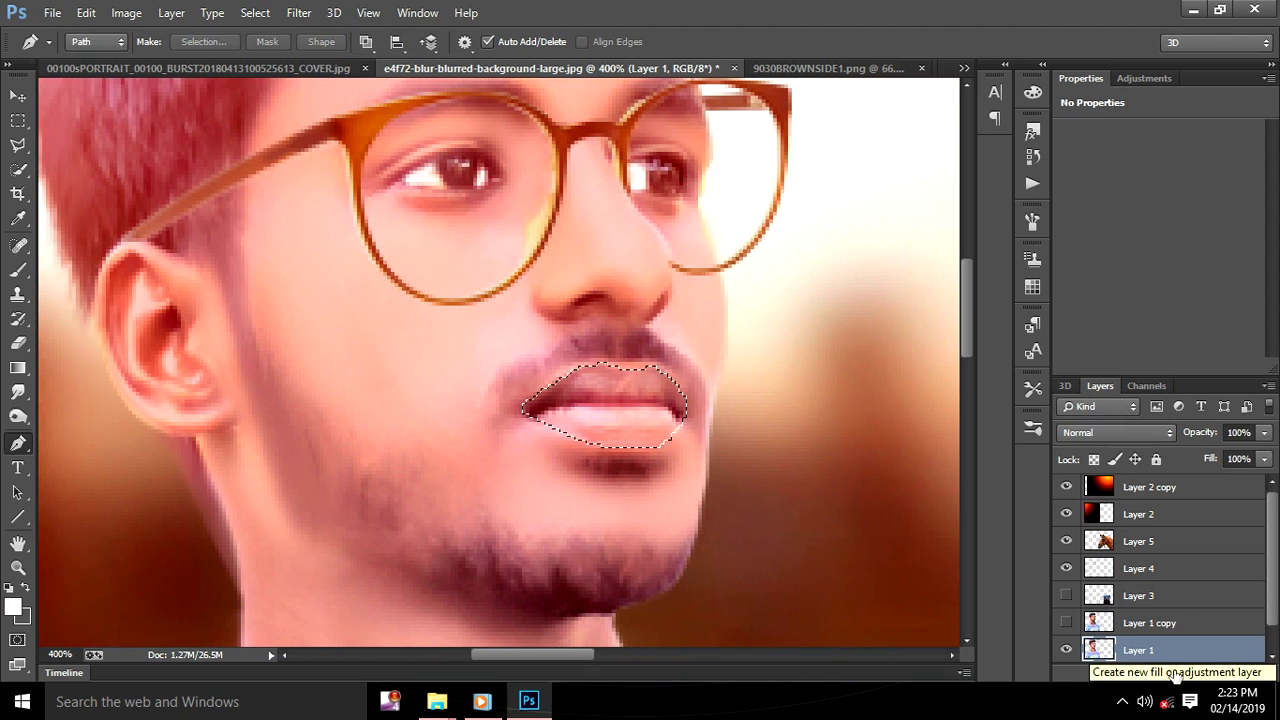
Add a Color Fill layer over the lips in bright red (f31707)
click(1172, 674)
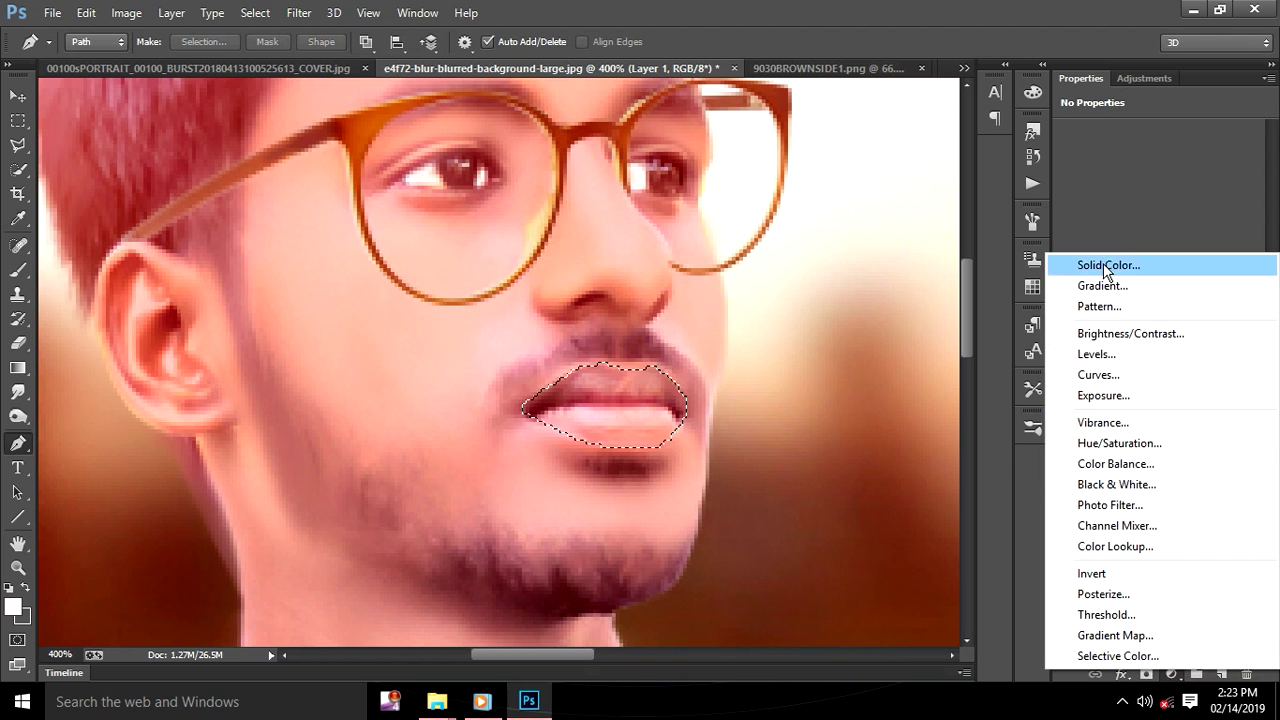
click(1103, 264)
drag(935, 179, 949, 168)
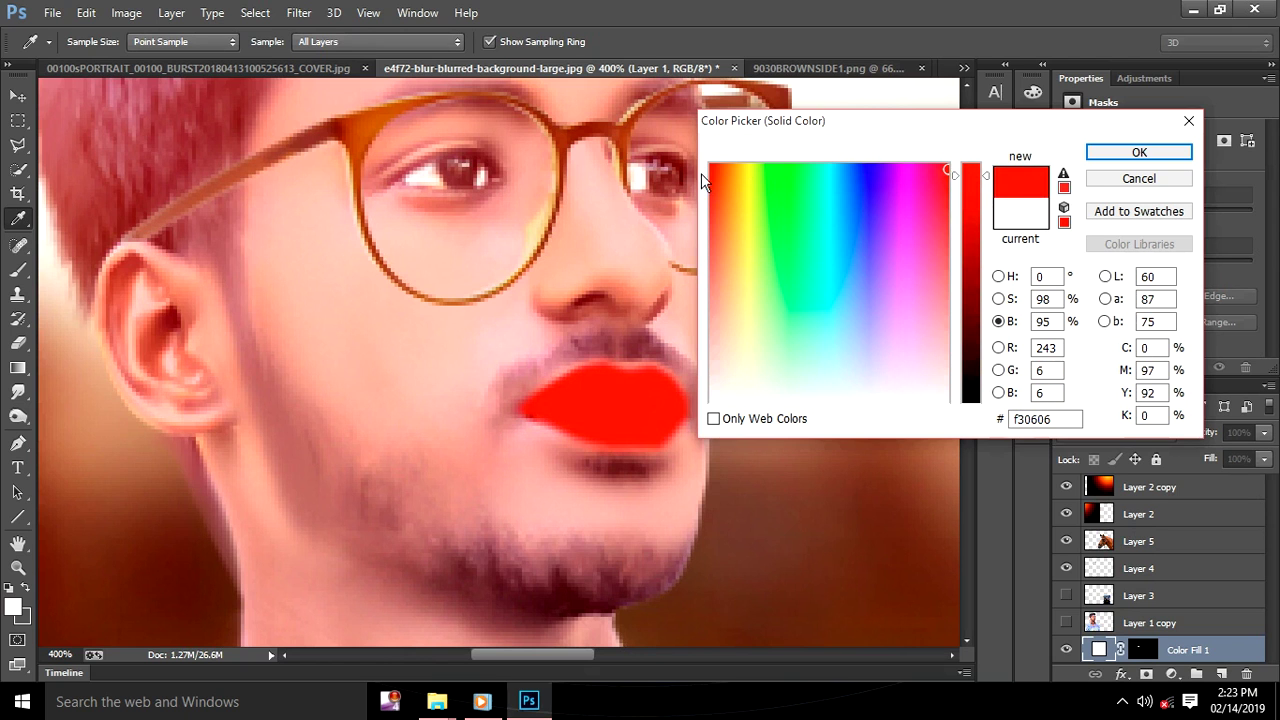
text(f31707)
click(970, 174)
mouse_move(980, 177)
mouse_down()
mouse_move(980, 160)
mouse_move(943, 172)
mouse_up()
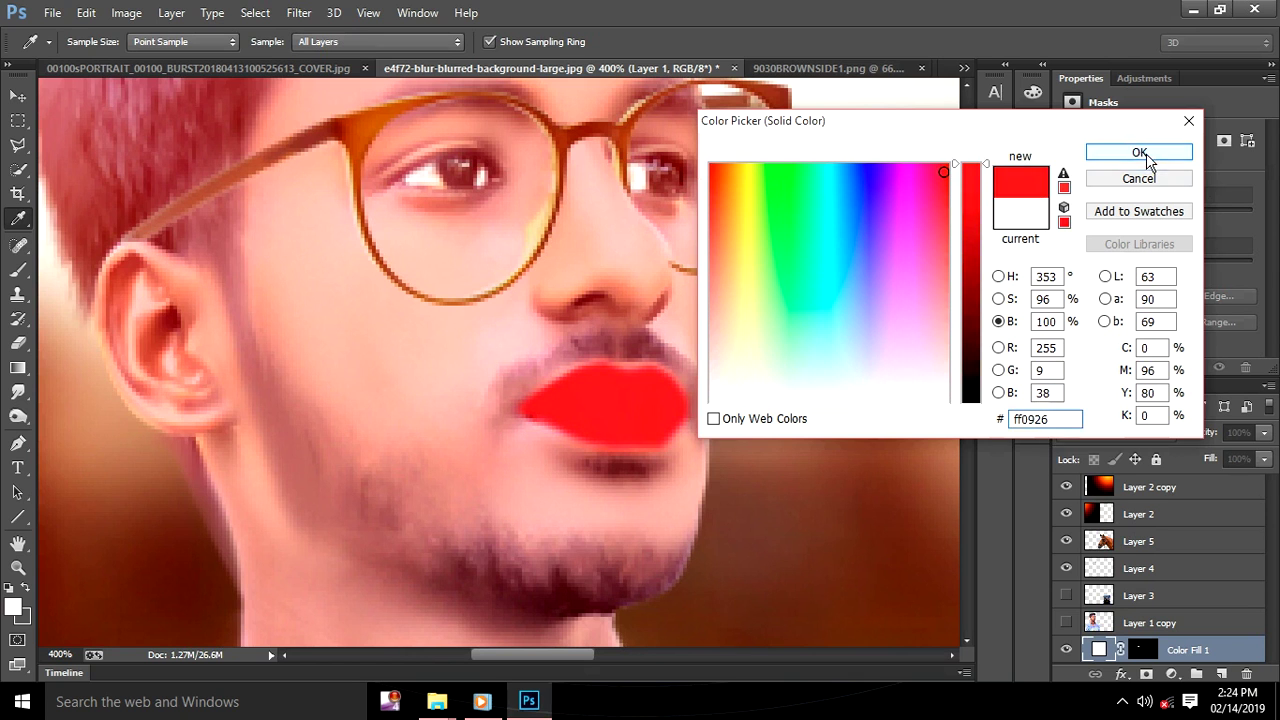
click(1139, 152)
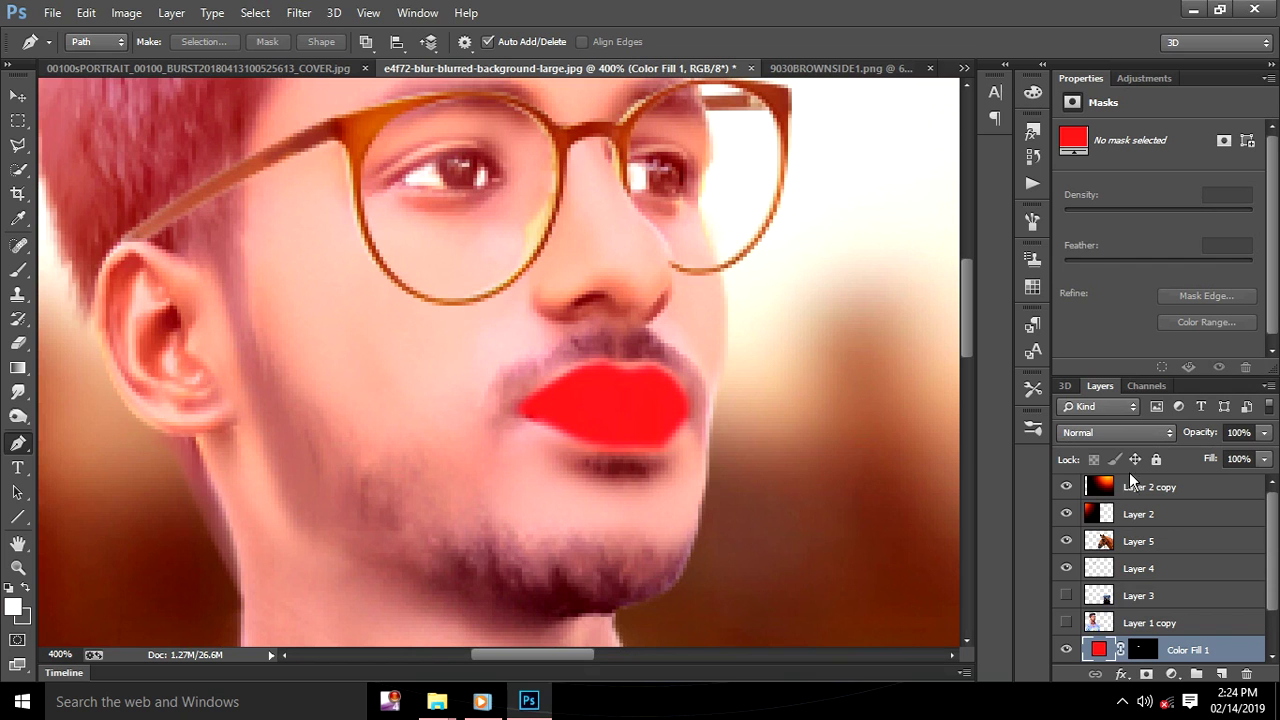
Change the Color Fill 1 colour to pure red ff0000
double_click(1099, 650)
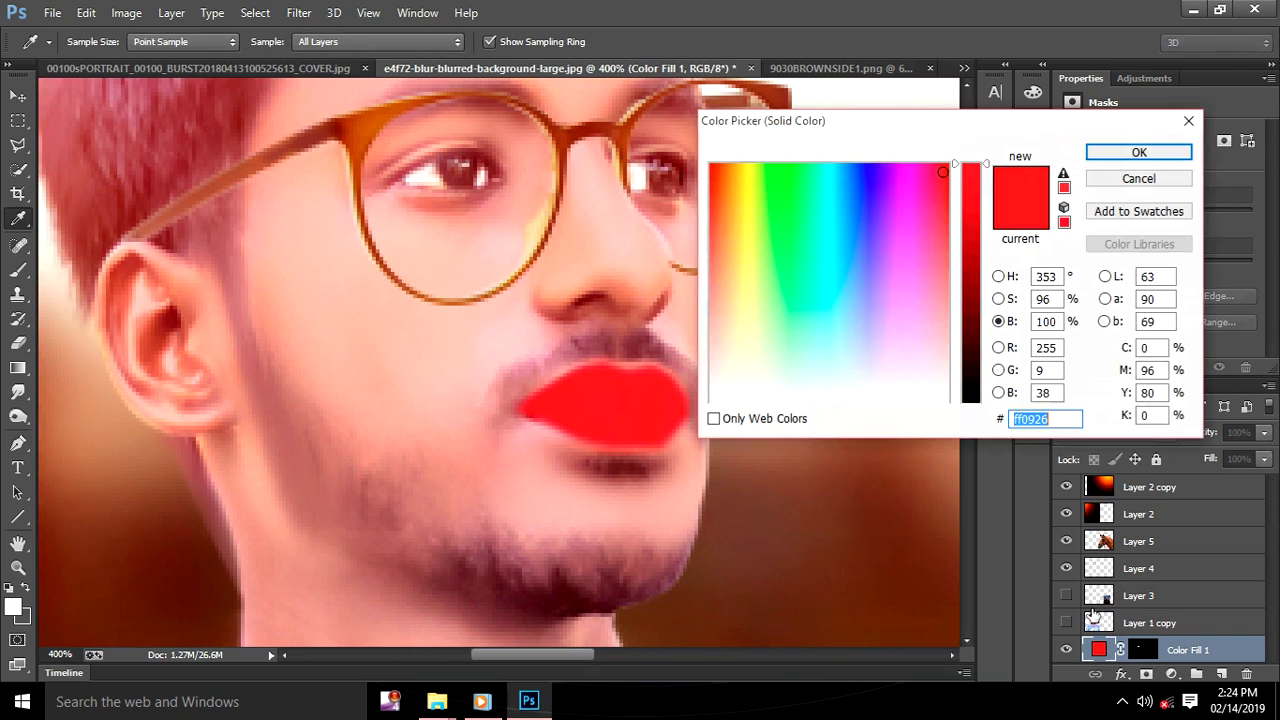
click(799, 166)
drag(799, 166, 709, 162)
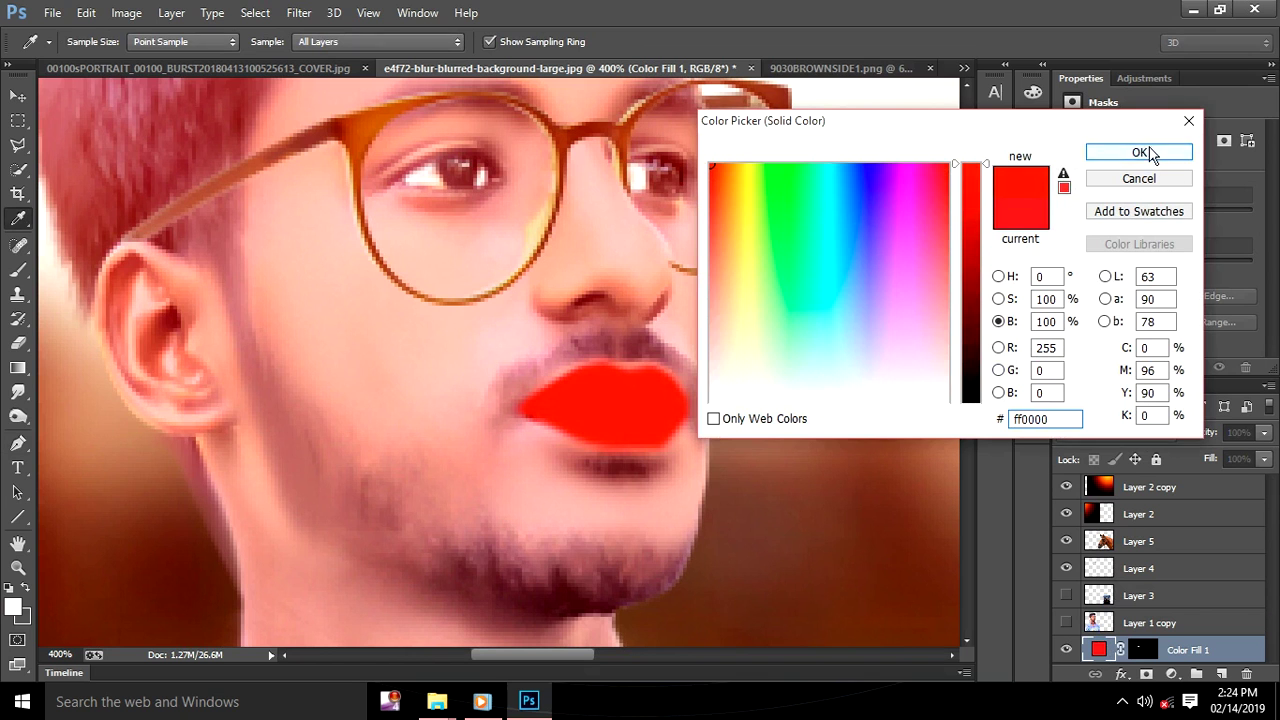
click(1139, 152)
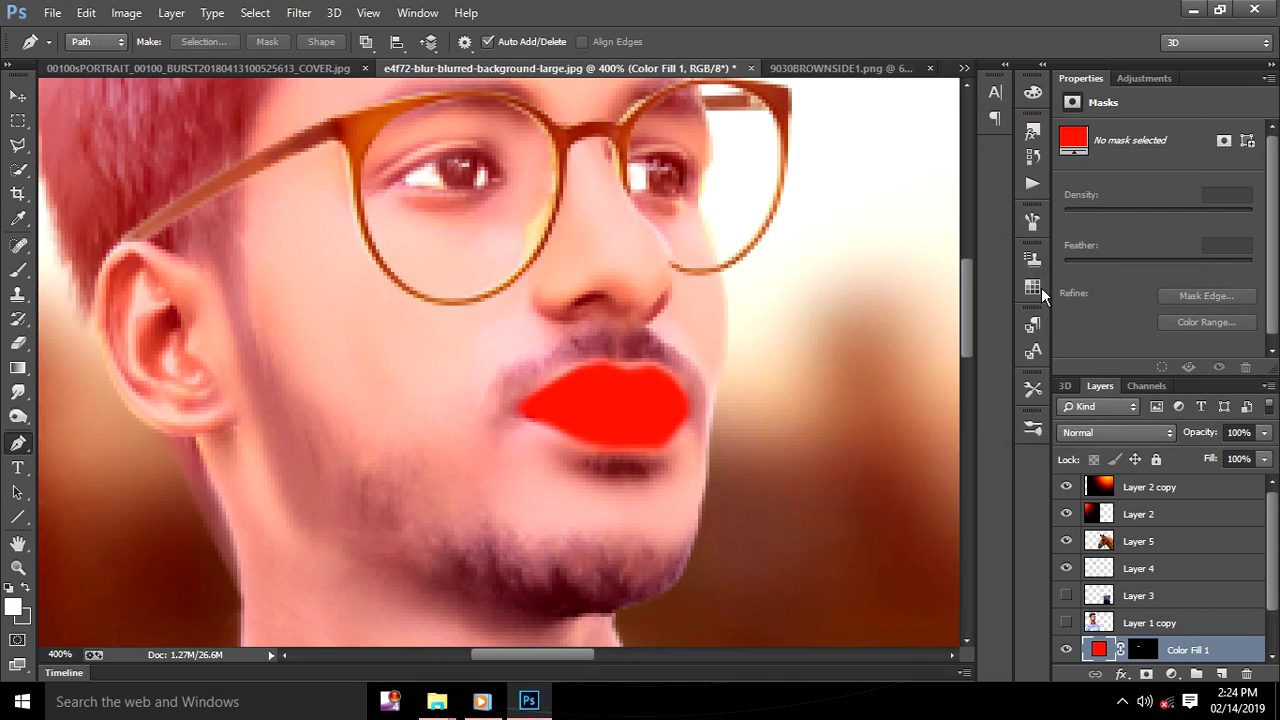
click(1264, 432)
Lower the red lip fill to 14% opacity in Overlay mode
mouse_move(1262, 454)
mouse_down()
mouse_move(1204, 459)
mouse_move(1186, 447)
mouse_up()
key(ctrl+minus)
key(ctrl+minus)
key(ctrl+minus)
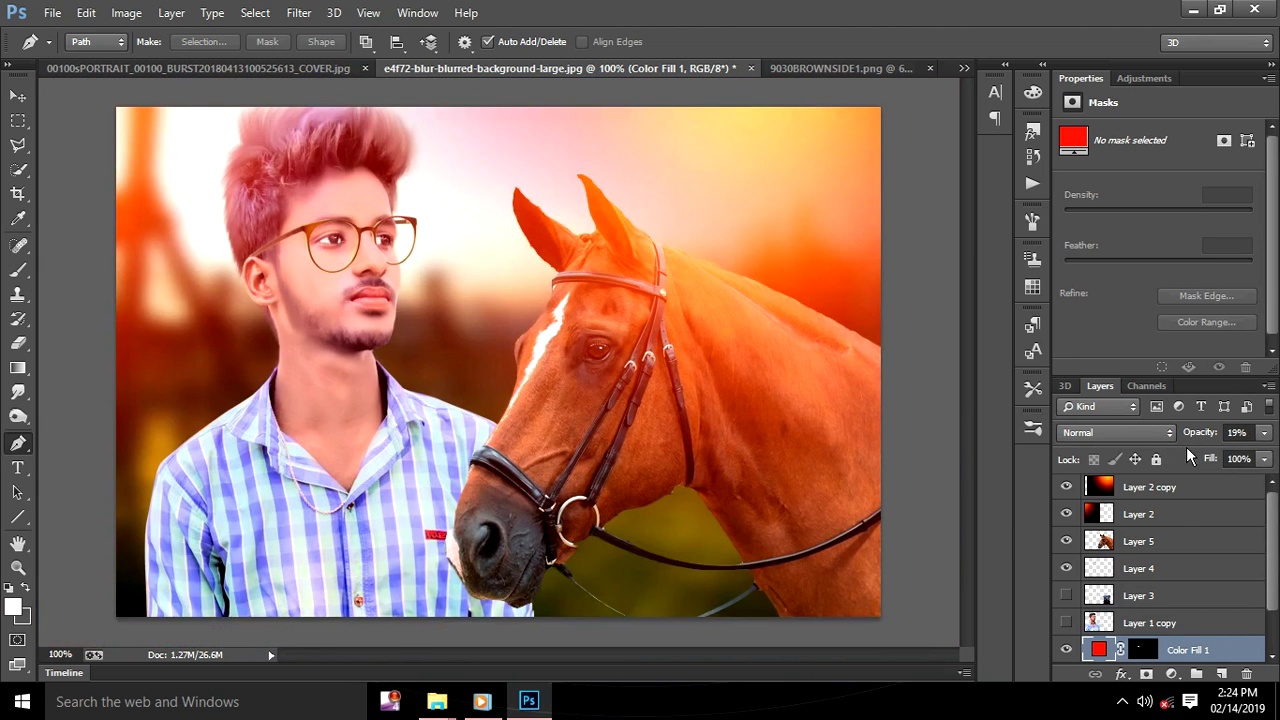
key(ctrl+minus)
click(1258, 433)
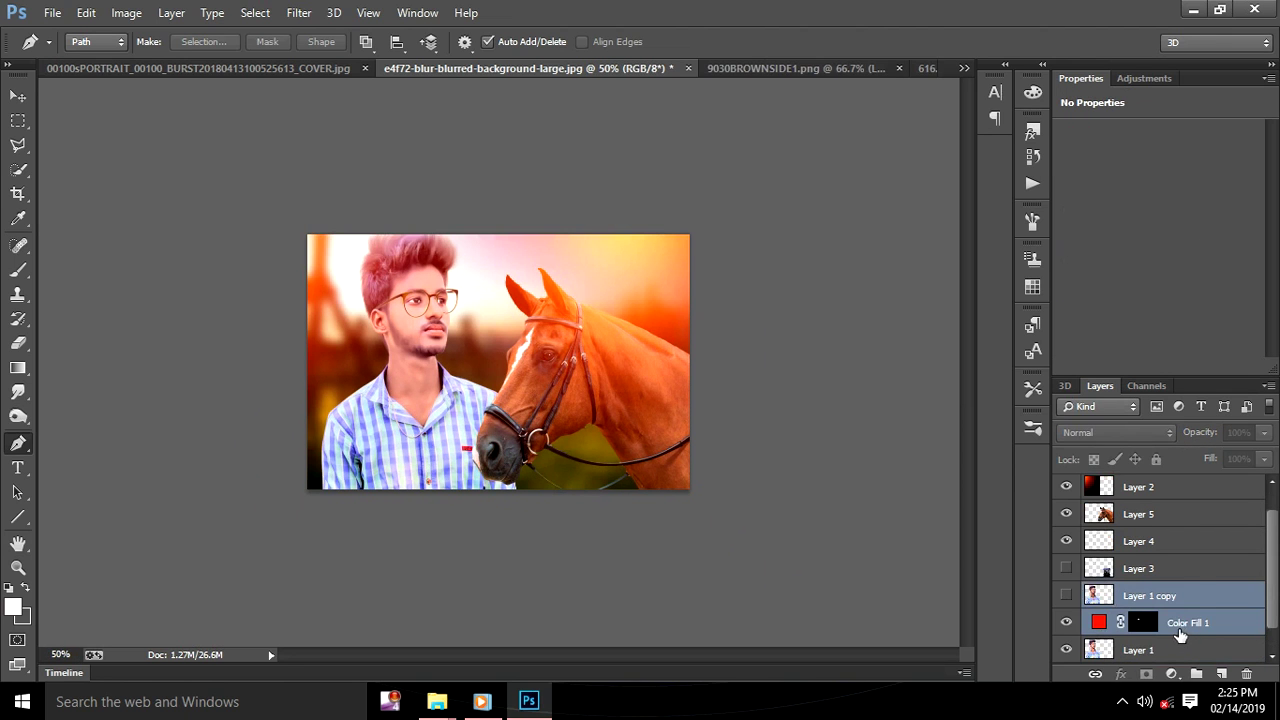
Select Color Fill 1 together with Layer 1 and merge them
scroll(1180, 635, down, 1)
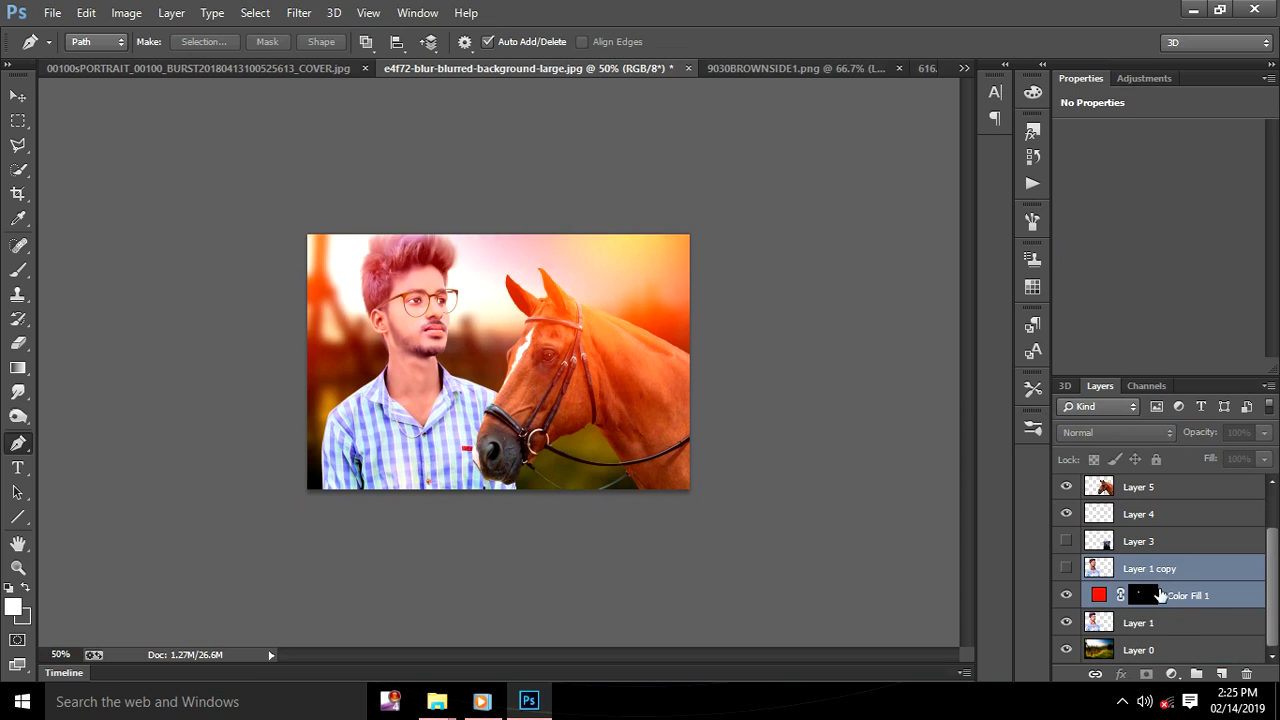
click(1160, 575)
click(1168, 598)
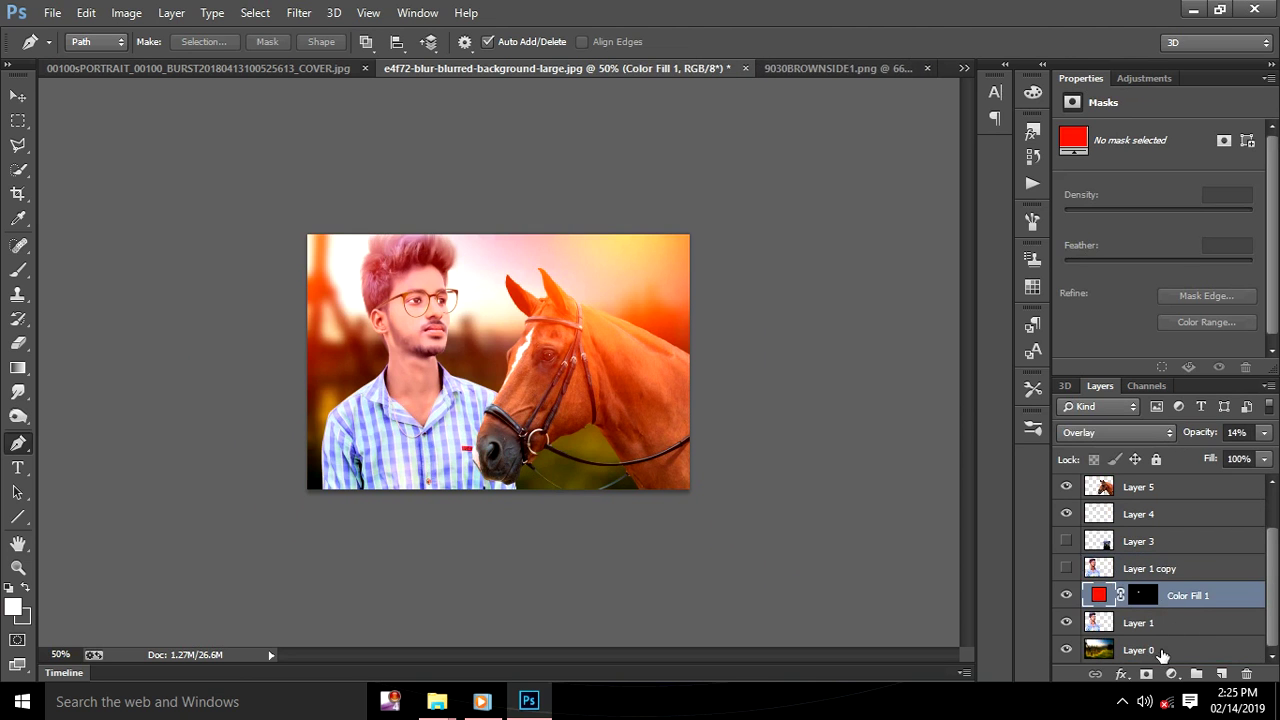
shift+click(1145, 625)
right_click(1145, 625)
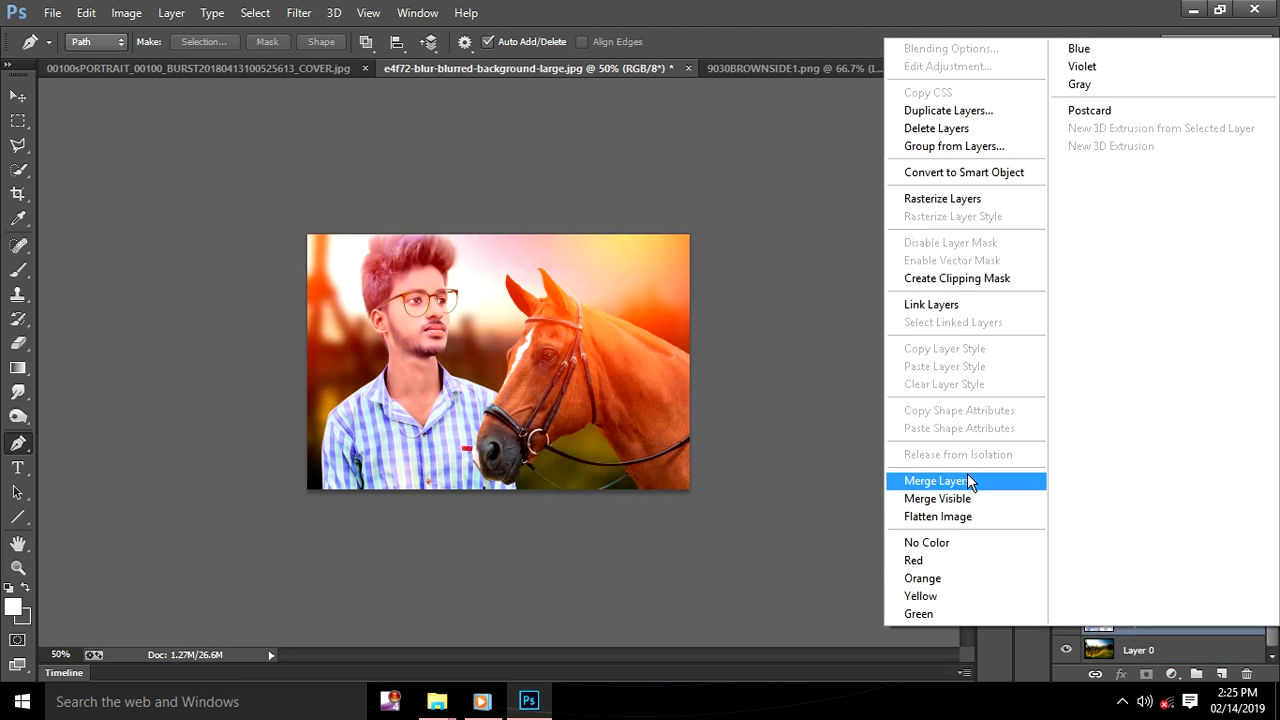
click(967, 478)
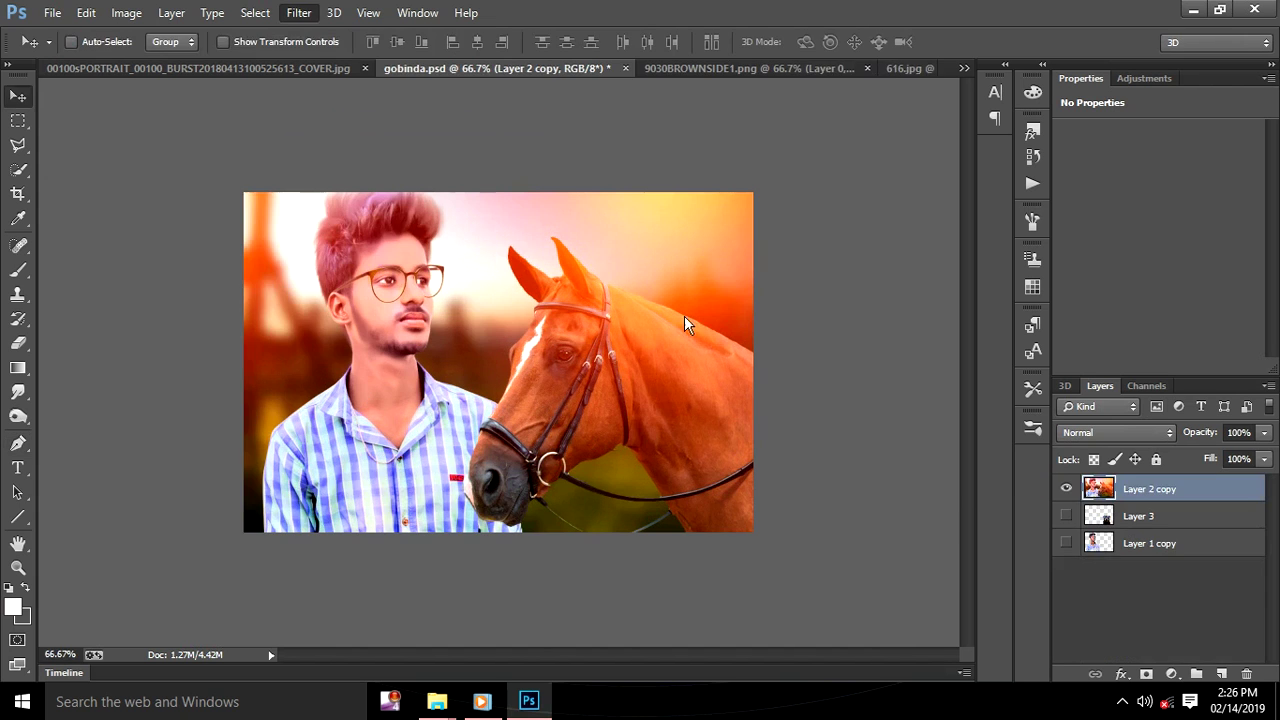
Apply a Camera Raw Filter with Contrast +15 and Luminance noise reduction 11
key(ctrl+shift+a)
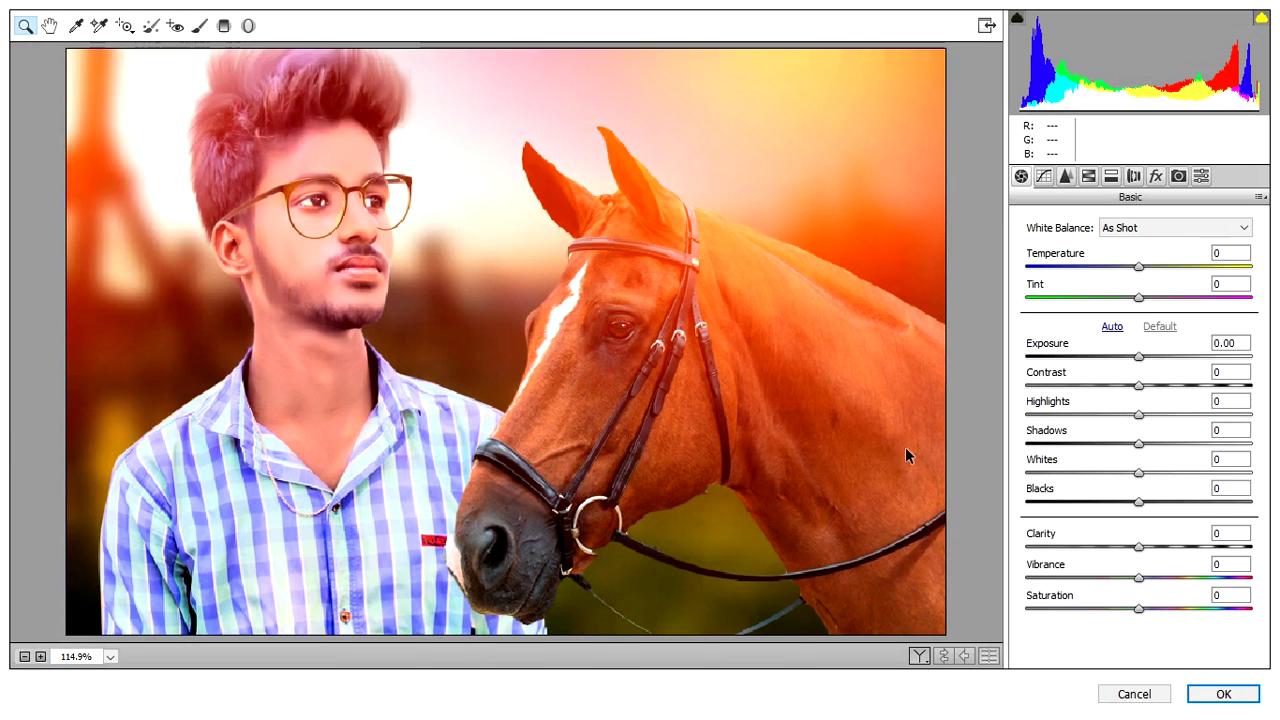
drag(1140, 387, 1161, 389)
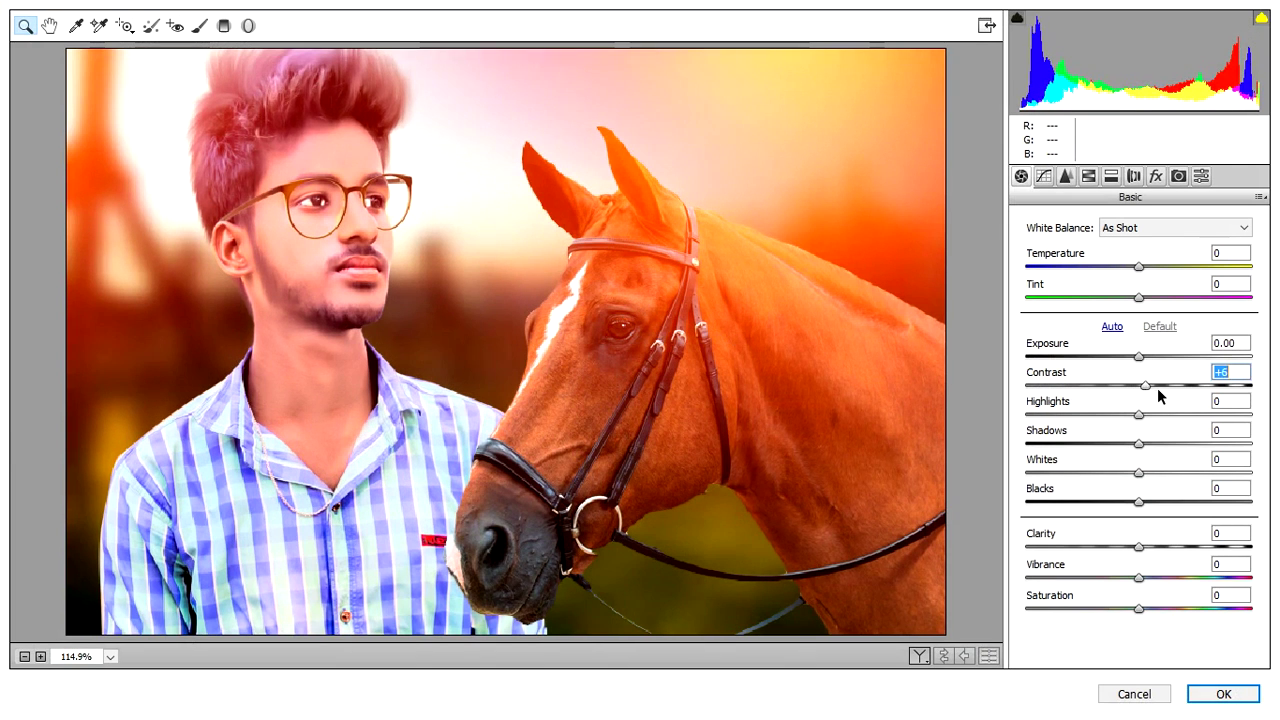
drag(1161, 391, 1157, 391)
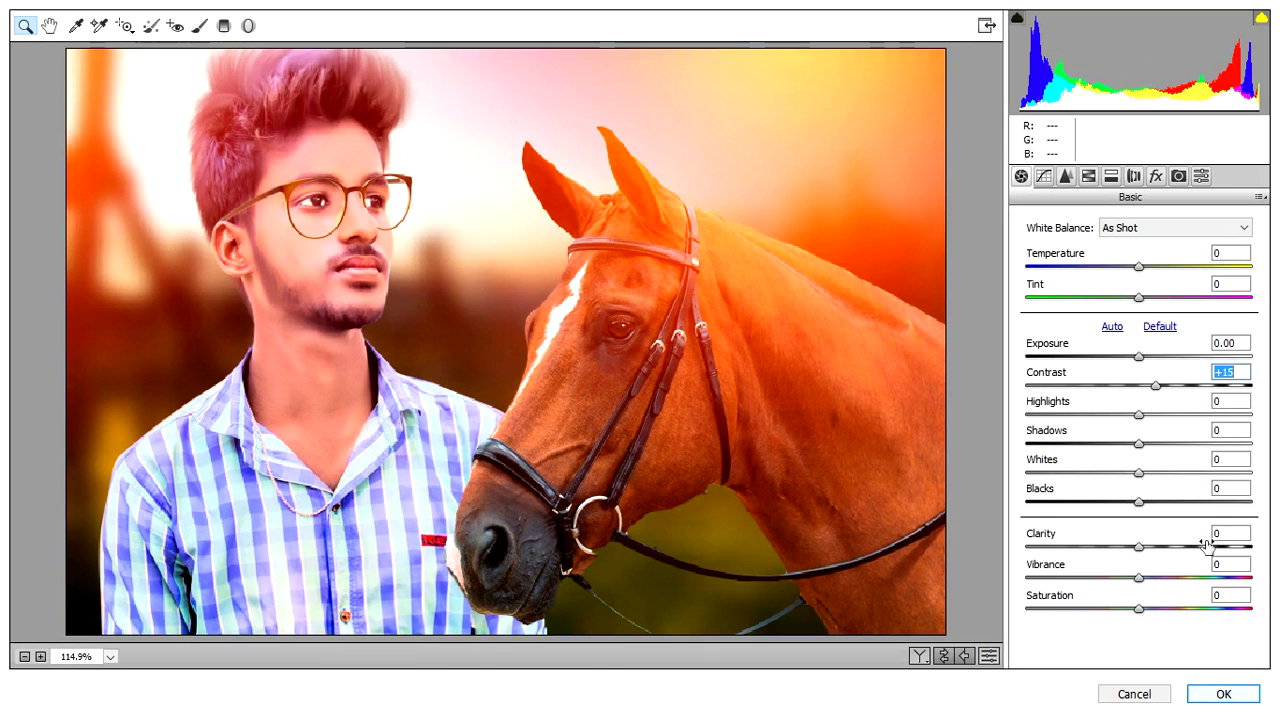
click(1065, 176)
drag(1027, 407, 1050, 408)
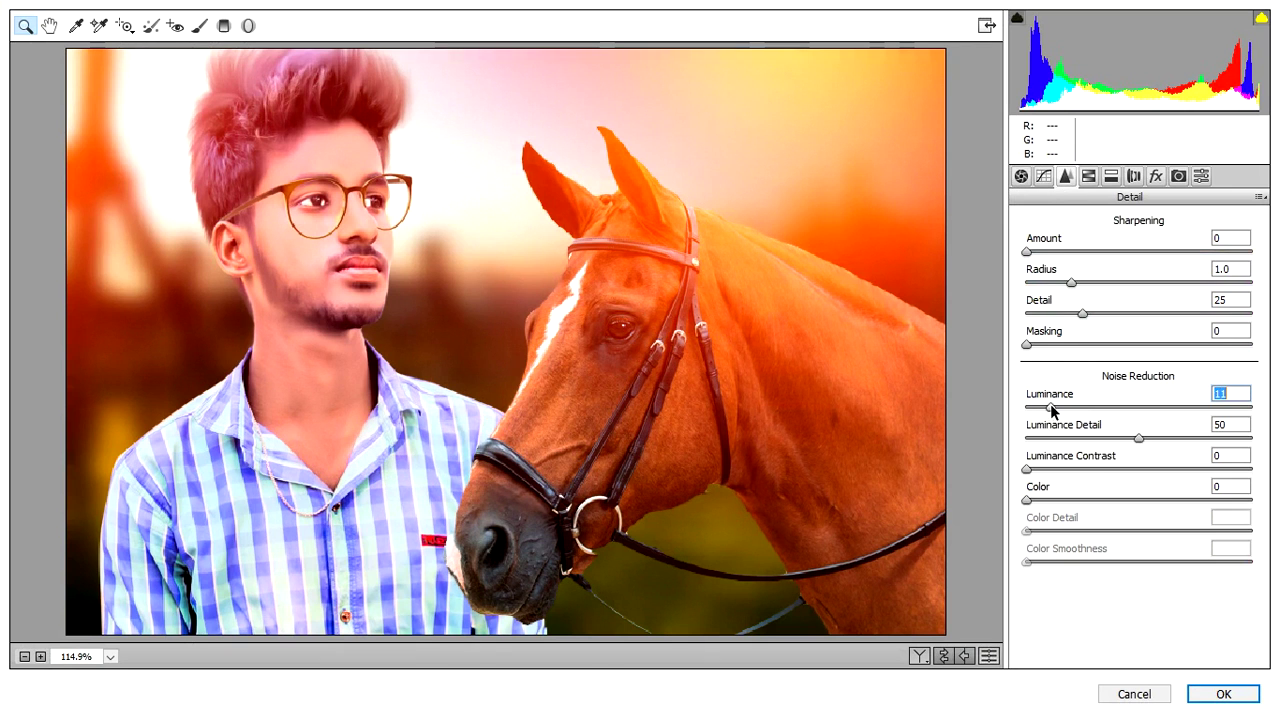
click(1228, 692)
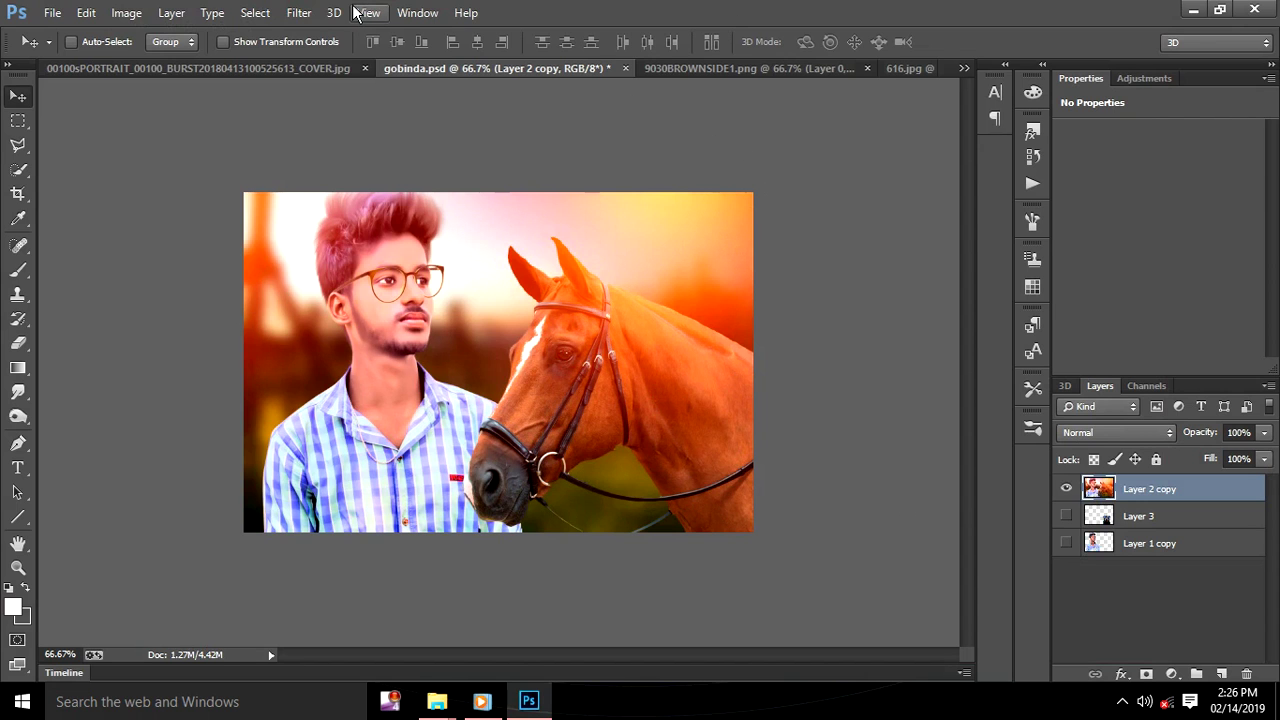
Launch Color Efex Pro 4 from Filter > Nik Collection
click(300, 12)
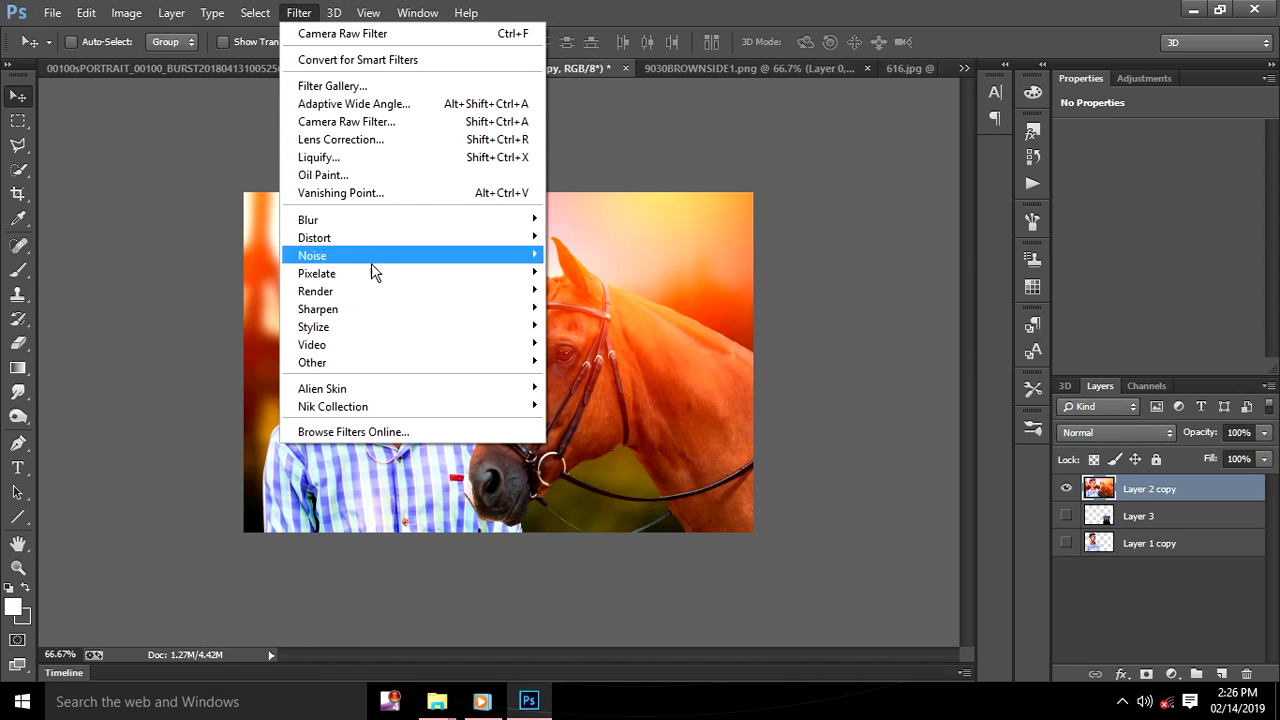
mouse_move(333, 406)
click(663, 429)
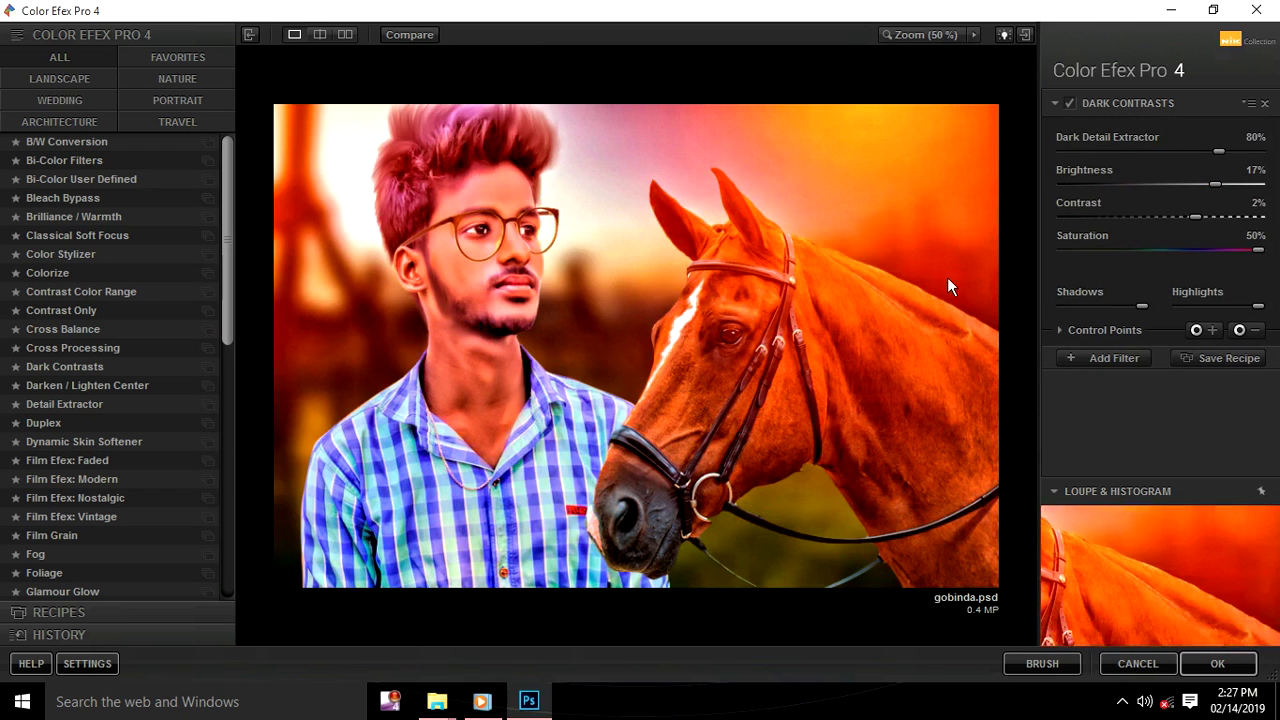
Tune the Dark Contrasts Brightness and set Saturation to 50%
drag(1214, 185, 1246, 185)
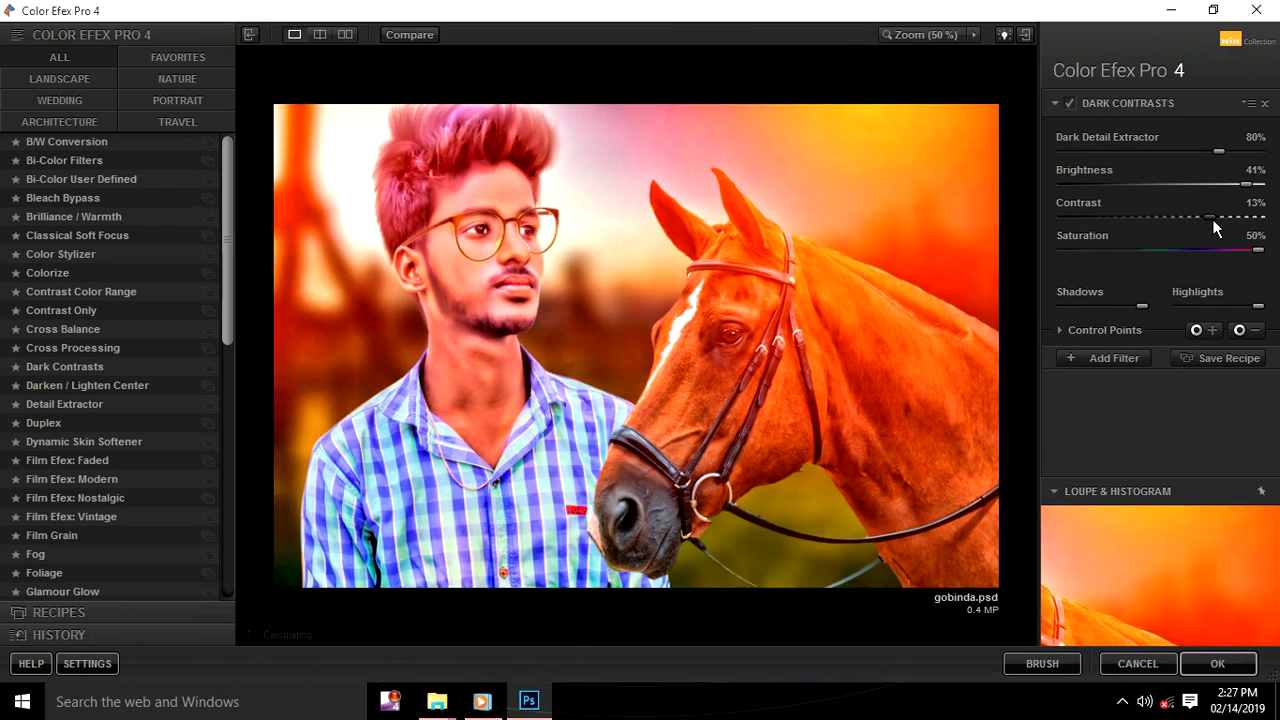
click(1147, 249)
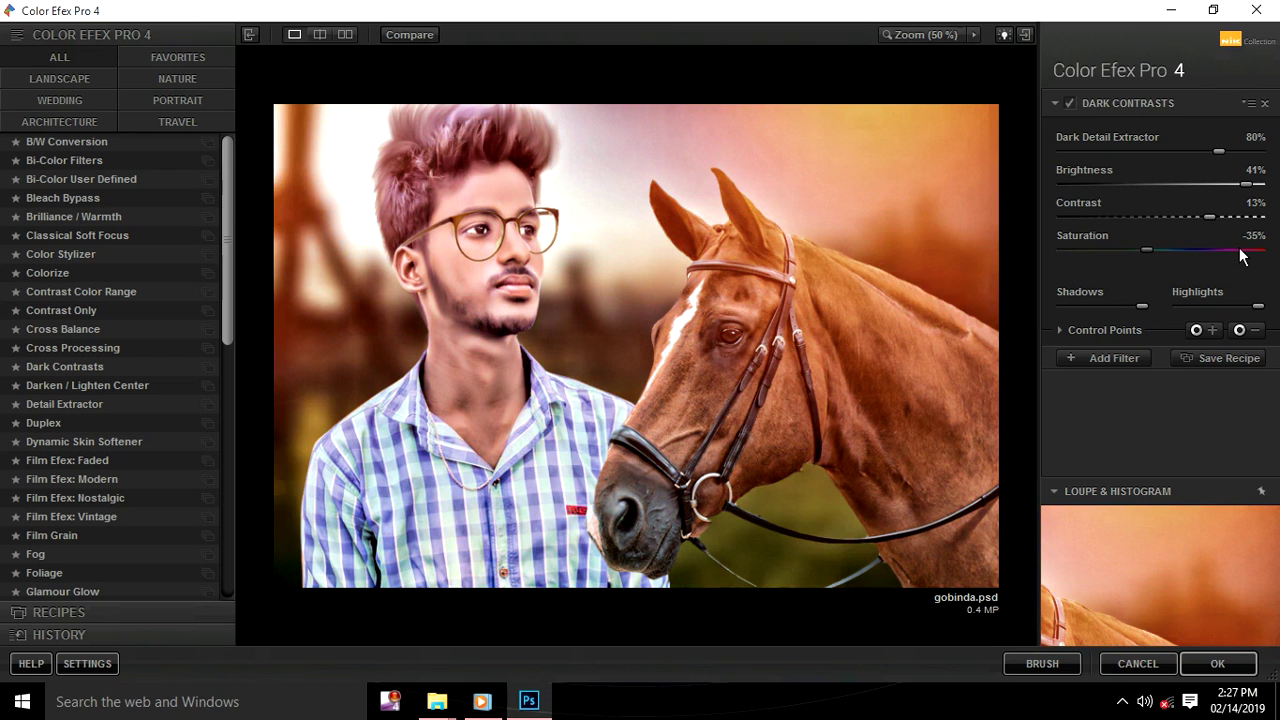
click(1228, 249)
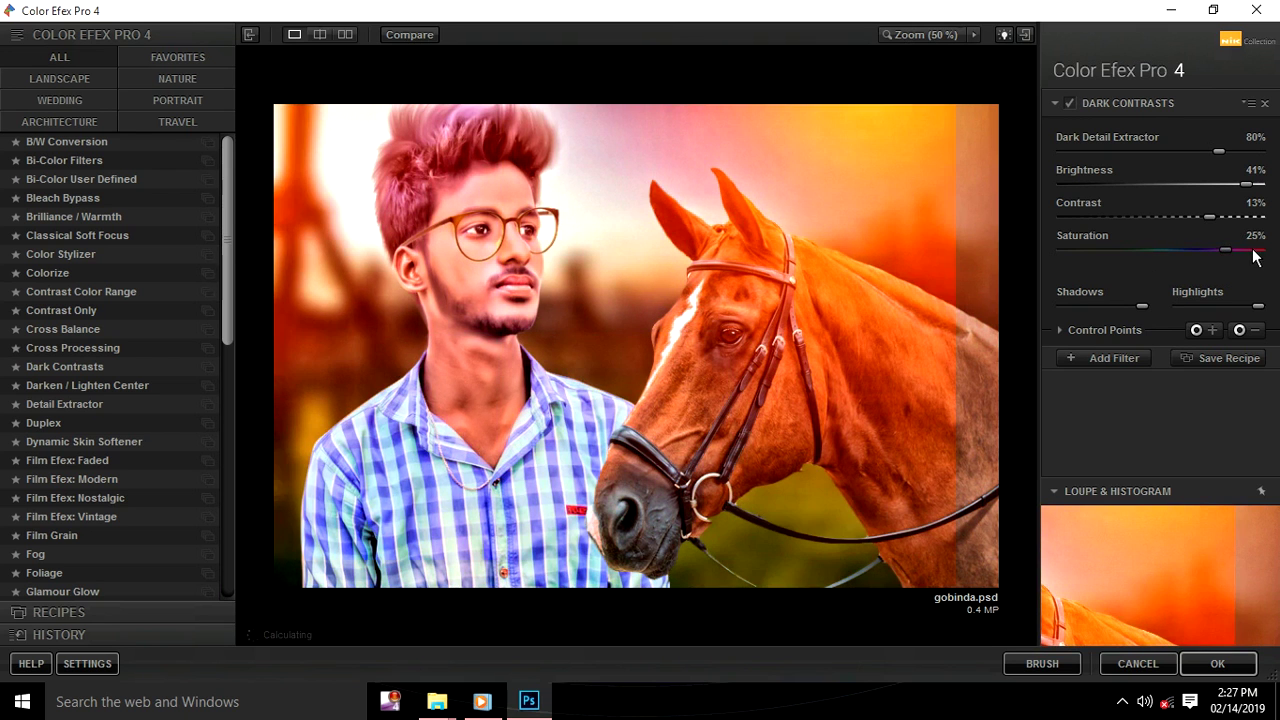
click(1260, 249)
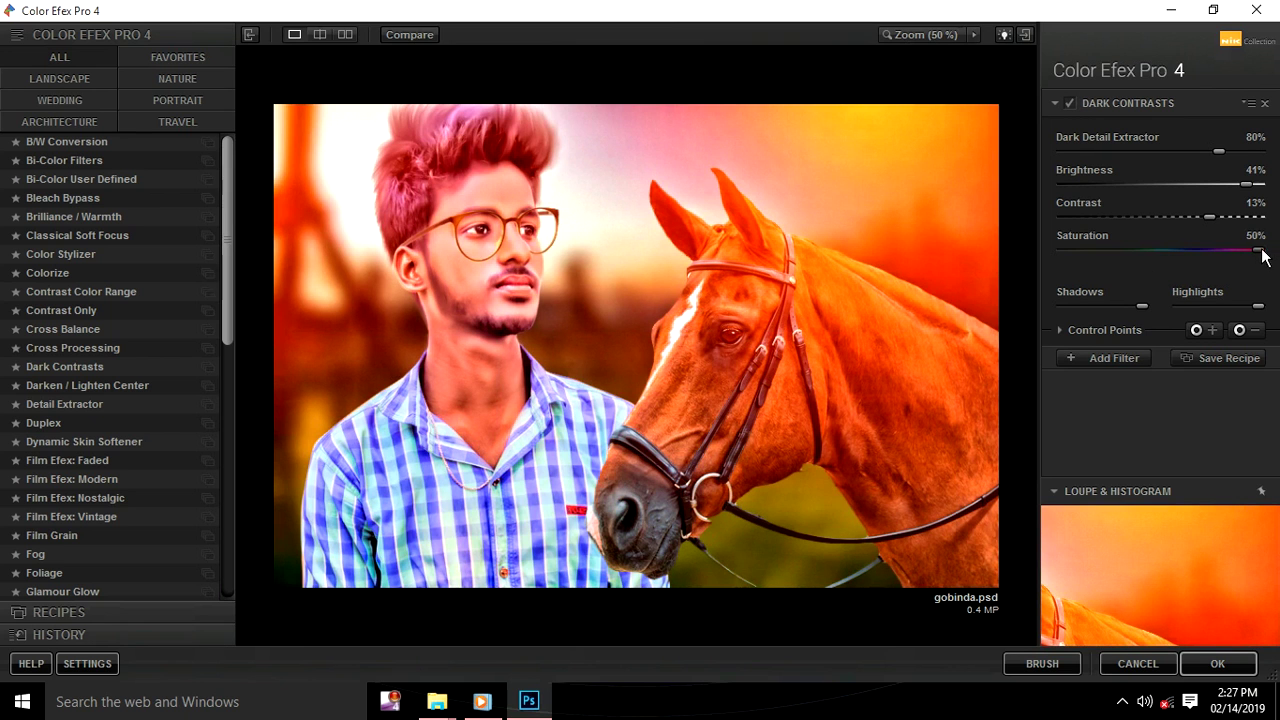
click(1199, 184)
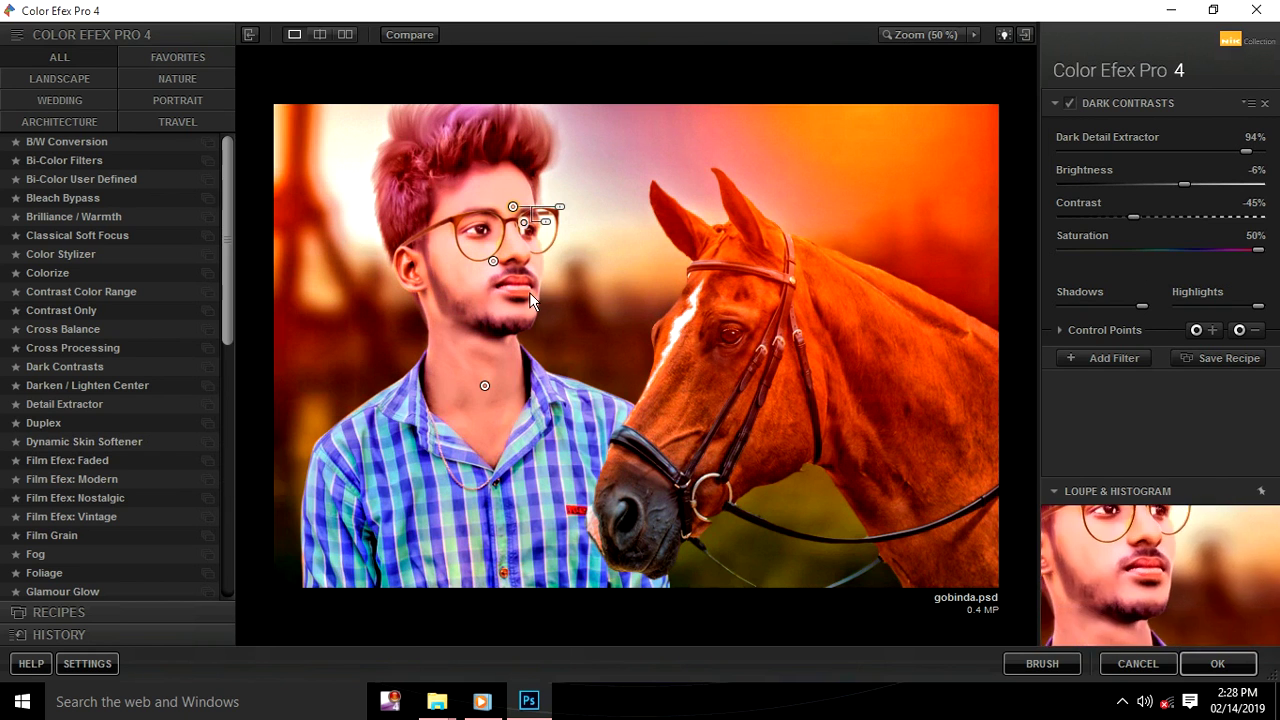
Add a control point on the chin and apply the grade as a Nik Collection layer
click(1239, 330)
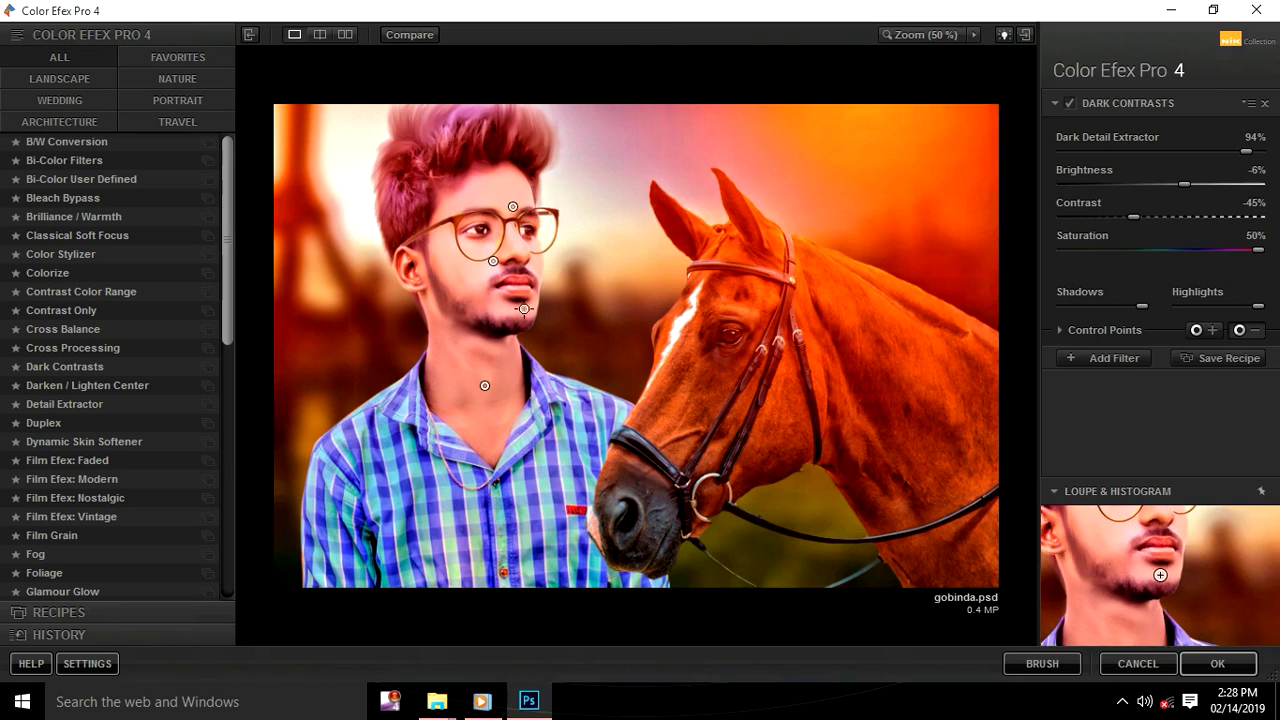
click(498, 307)
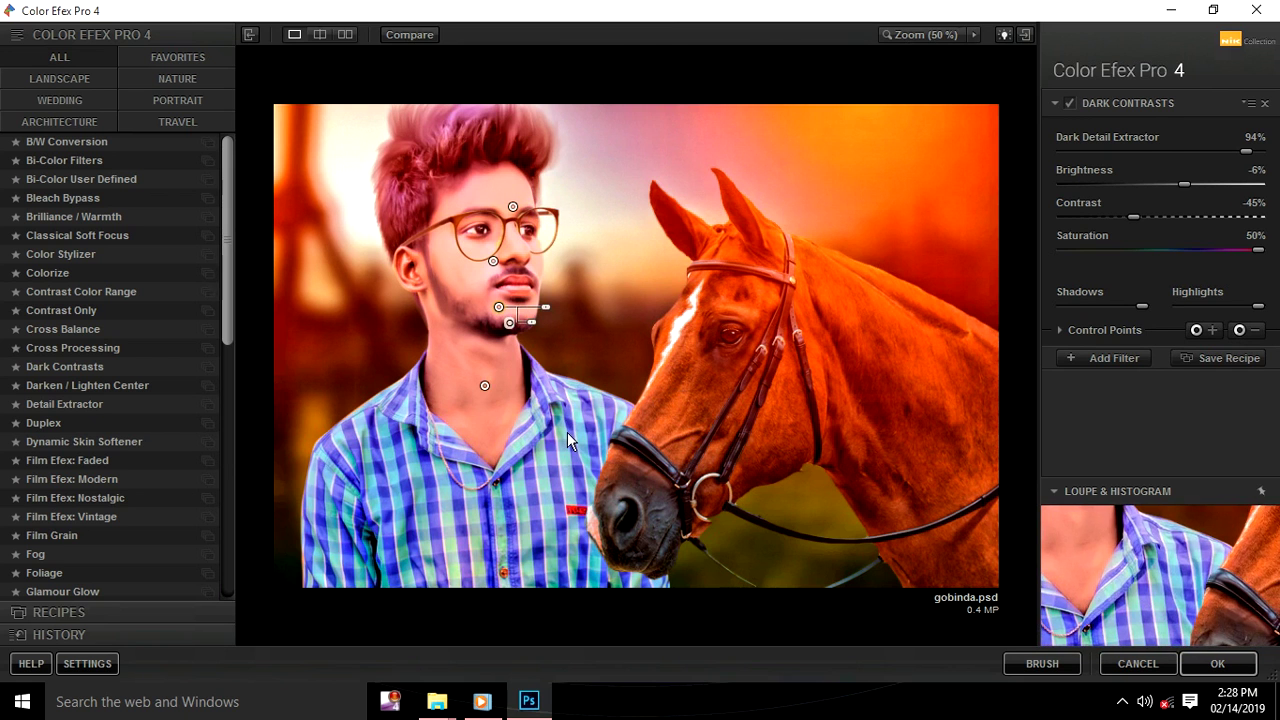
mouse_move(1159, 575)
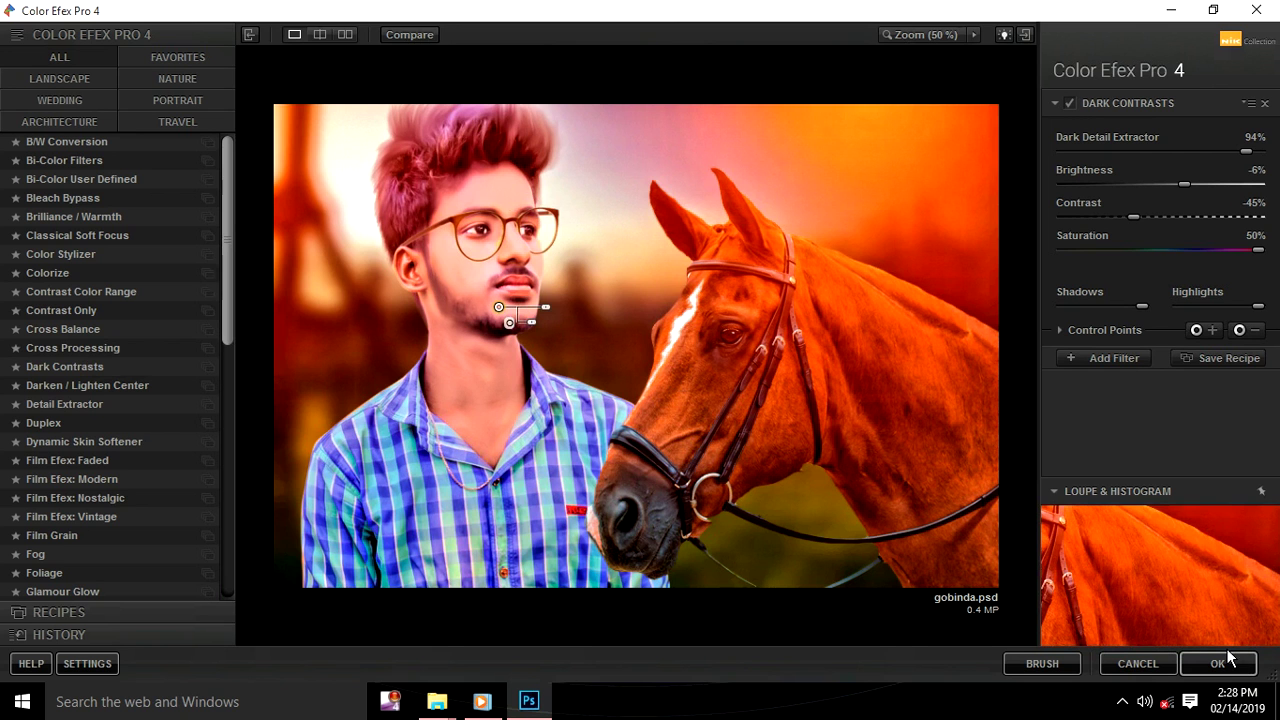
click(1222, 664)
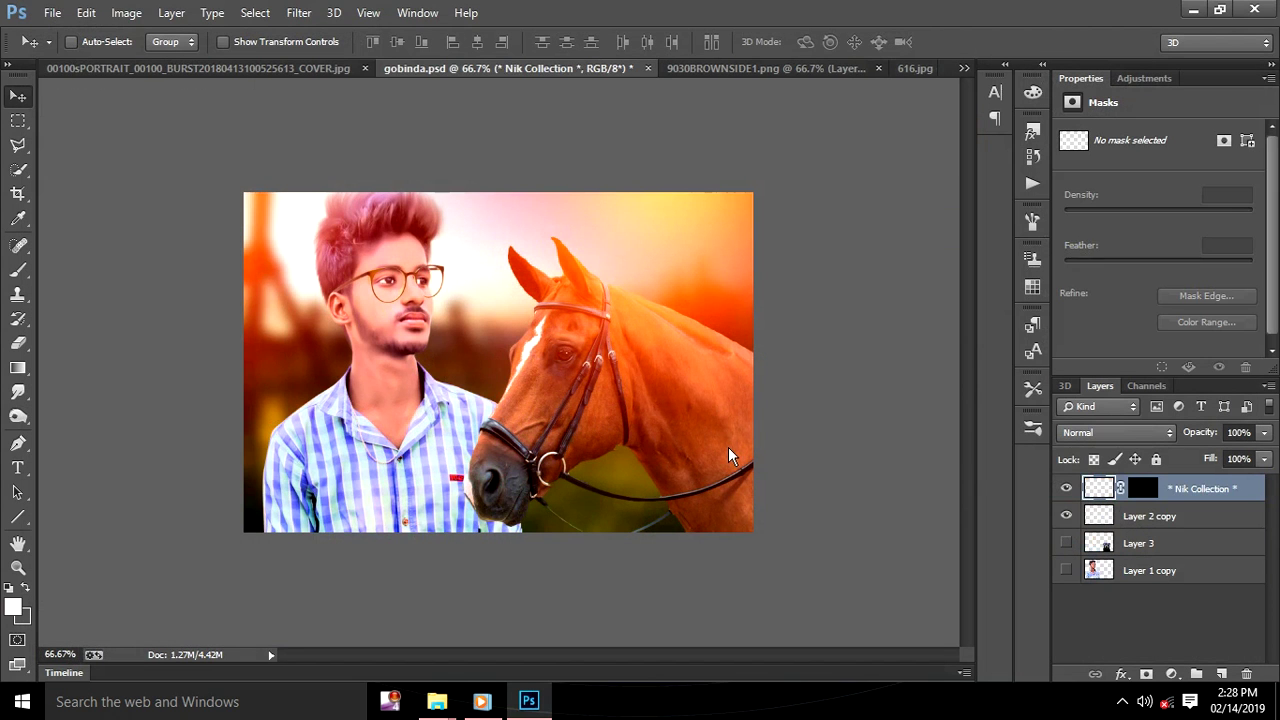
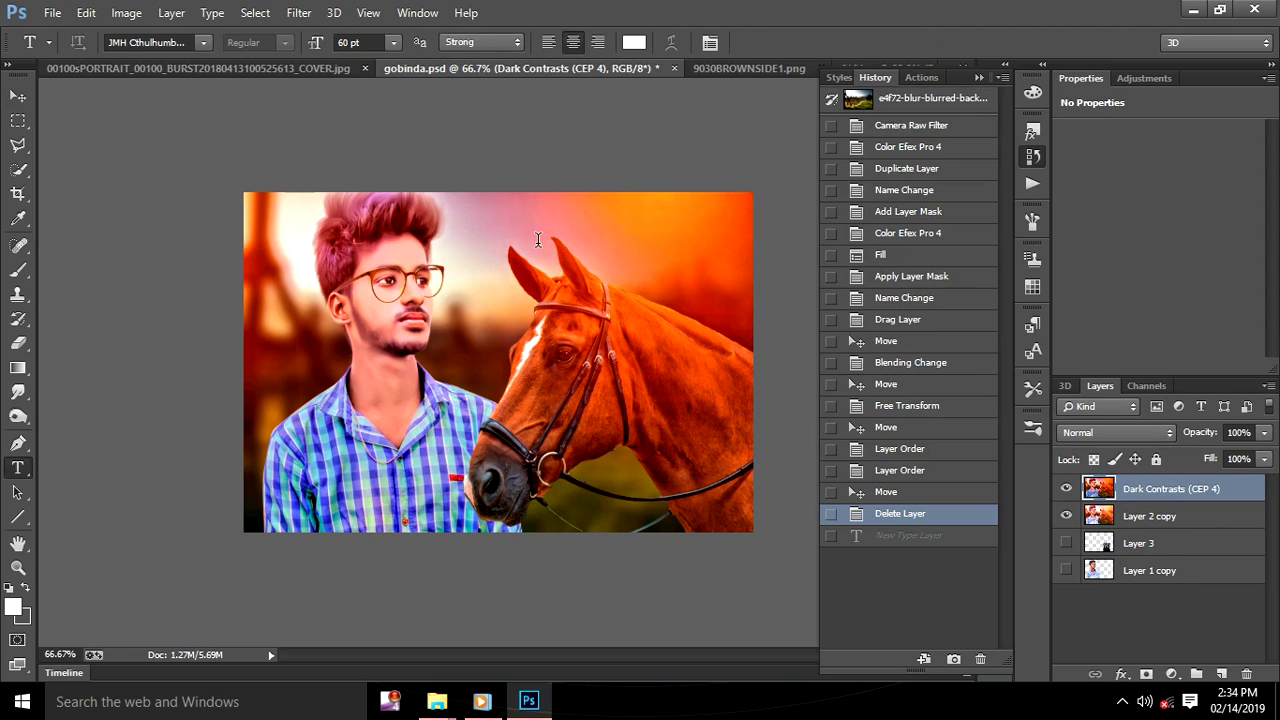
Add white 'Happy valentines' text, resized and placed at the image's top right
click(537, 240)
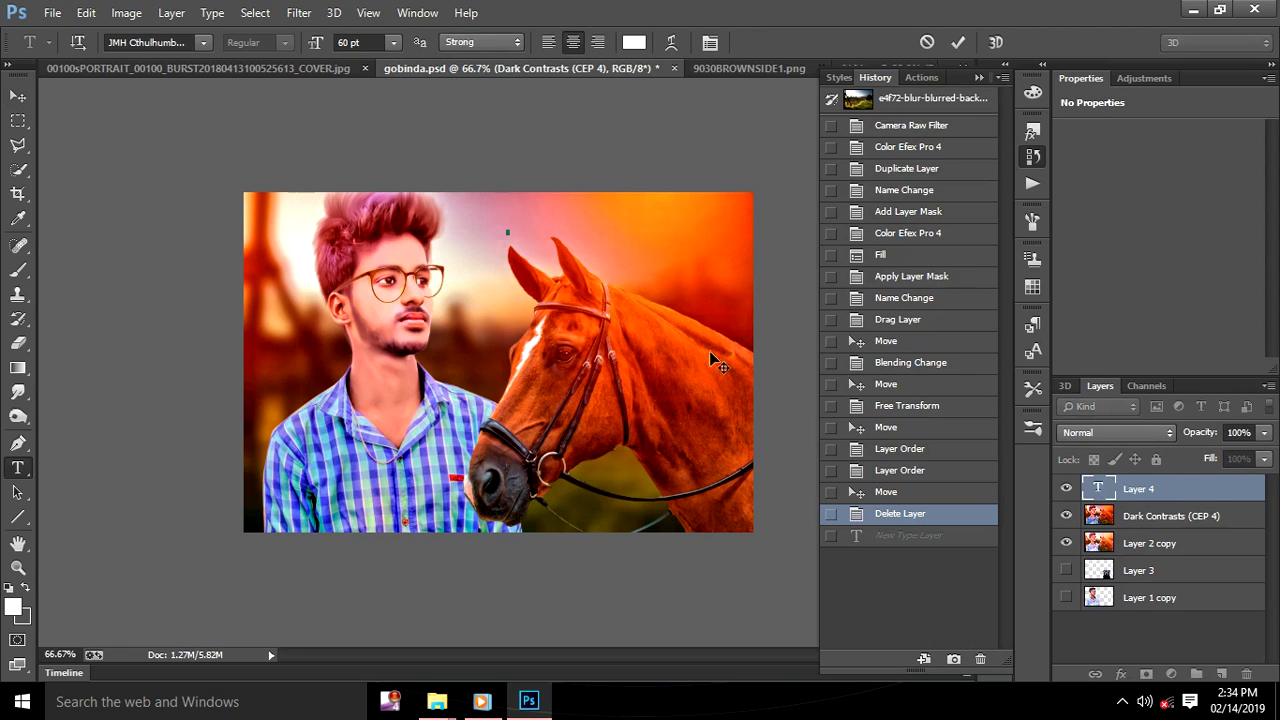
text(Happ)
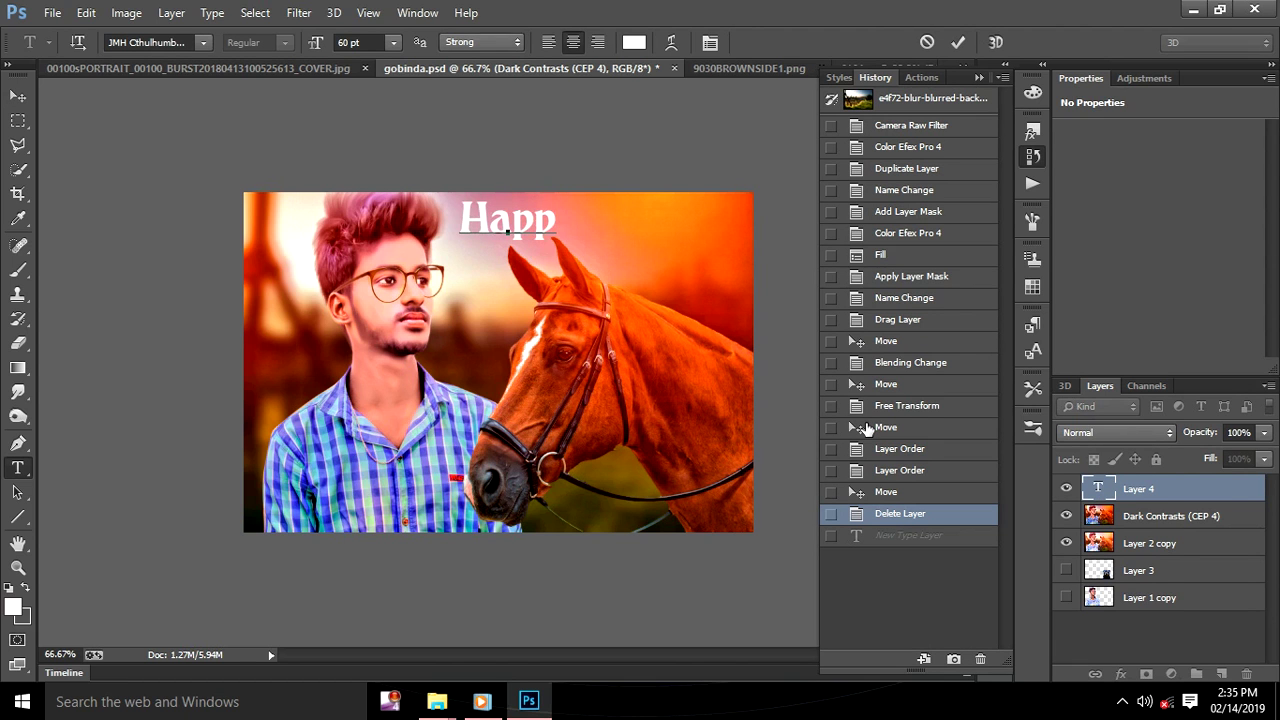
text(y )
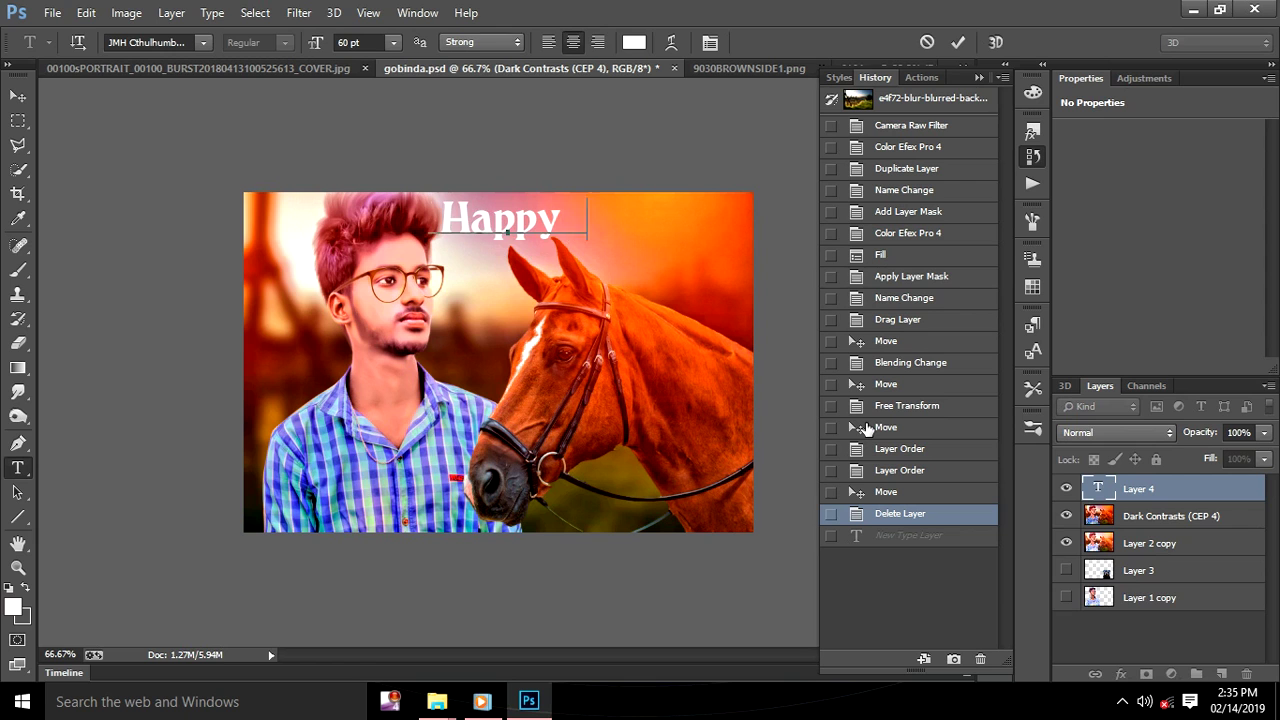
text(valentines)
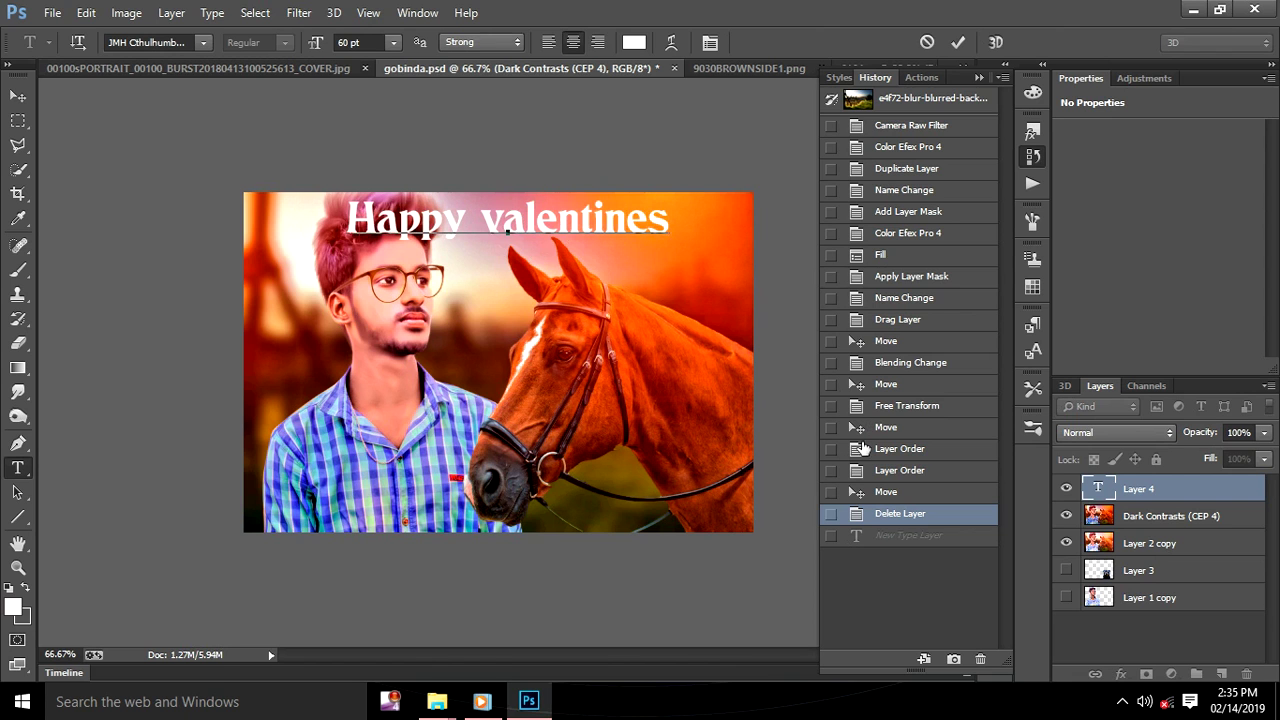
key(ctrl)
drag(675, 244, 500, 253)
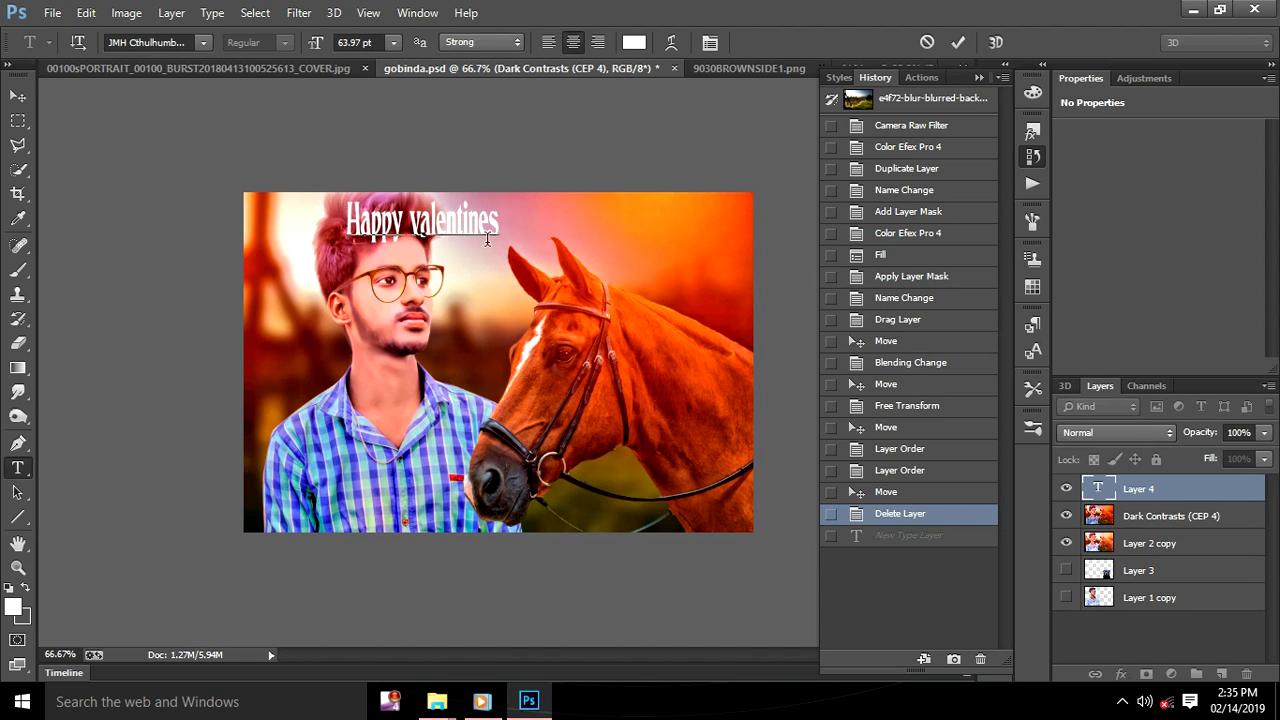
drag(476, 224, 707, 229)
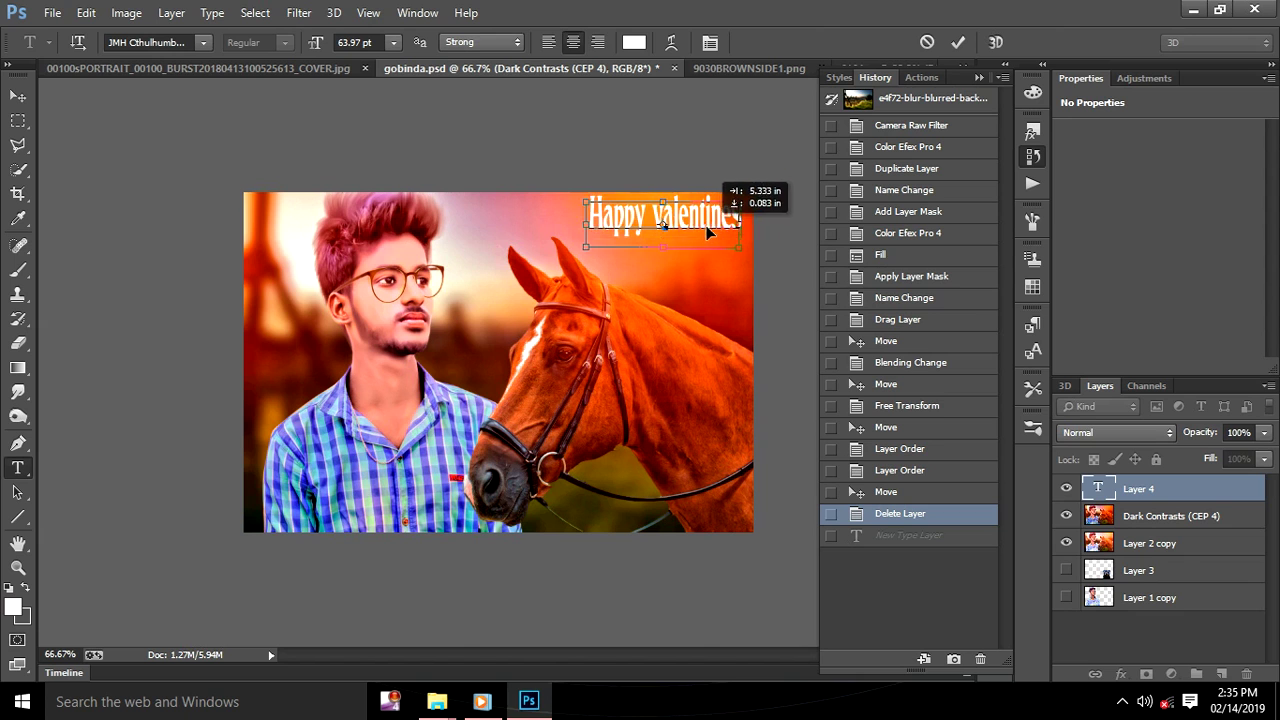
mouse_move(707, 229)
mouse_down()
mouse_move(742, 241)
mouse_move(710, 241)
mouse_move(712, 225)
mouse_up()
key(ctrl)
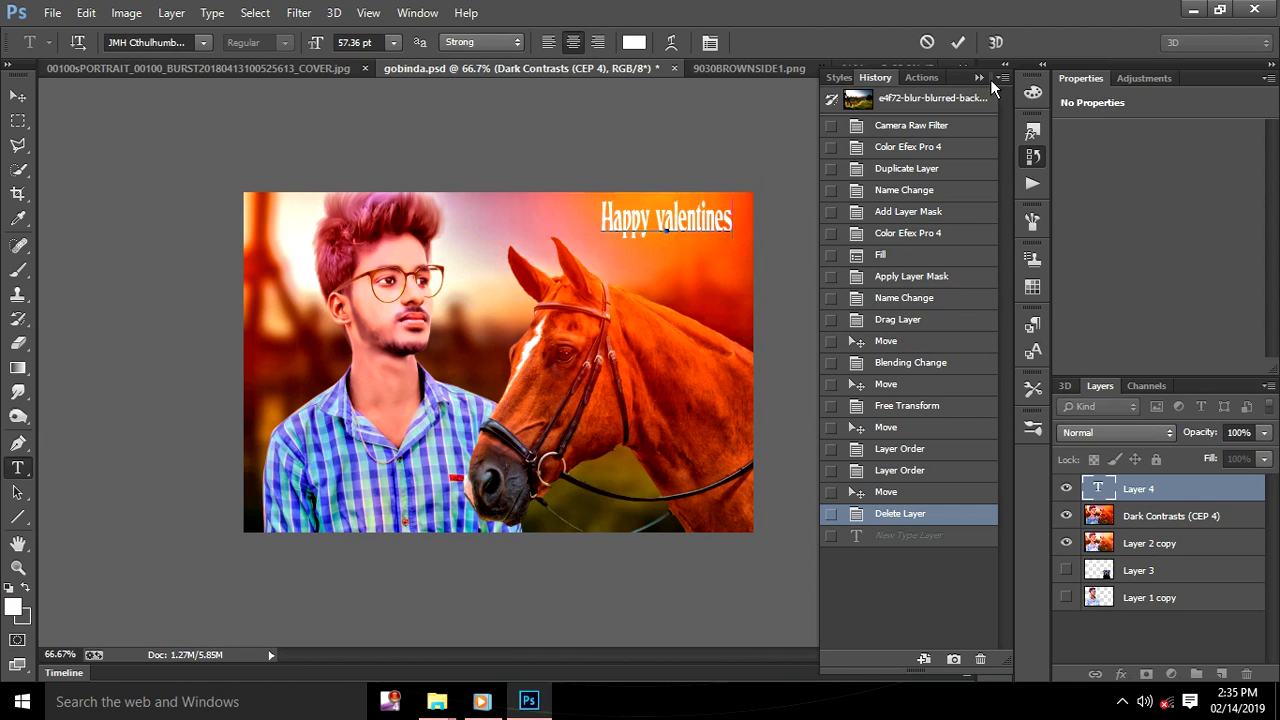
click(958, 41)
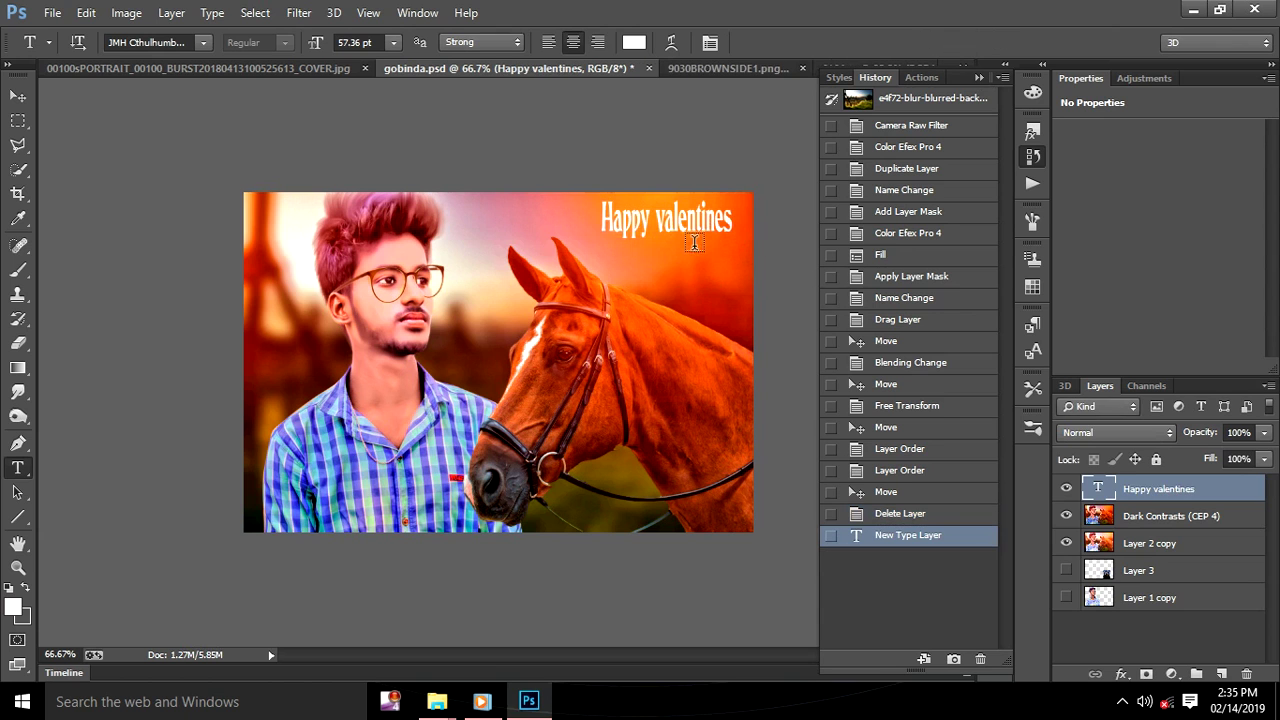
Add a larger 'Day' text line directly beneath 'Happy valentines'
click(651, 261)
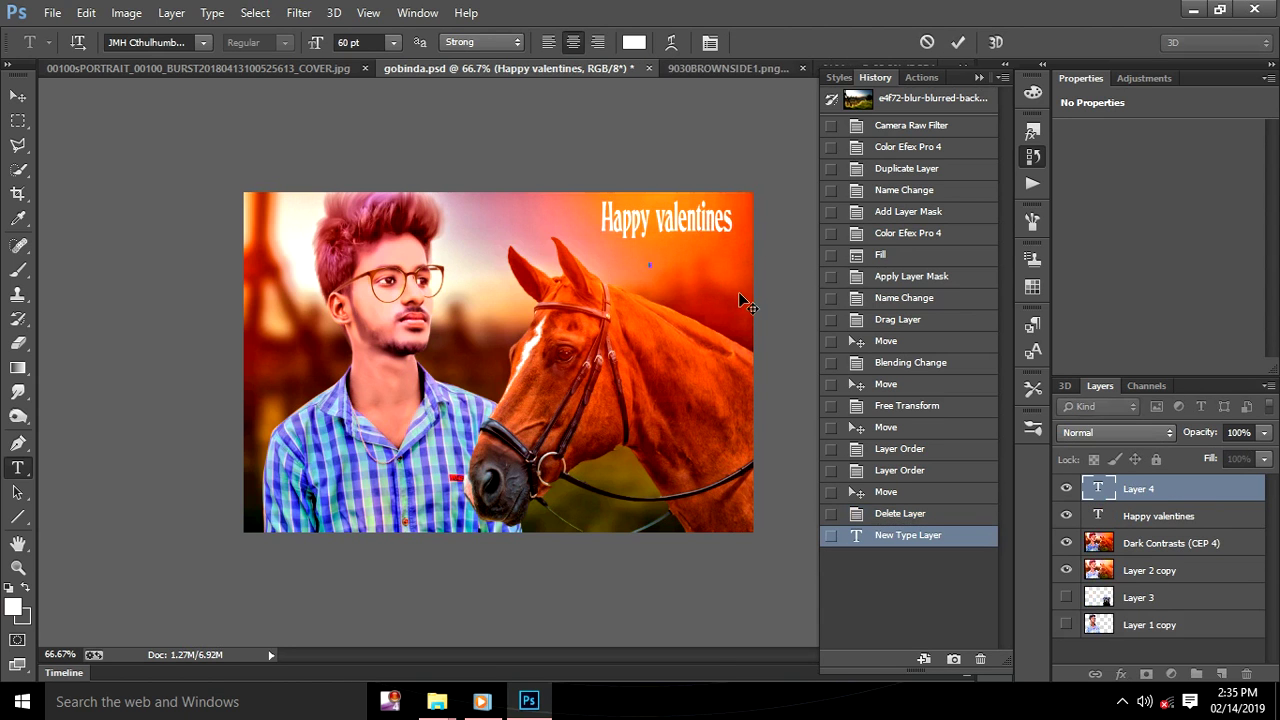
text(Day)
key(ctrl)
drag(664, 259, 702, 263)
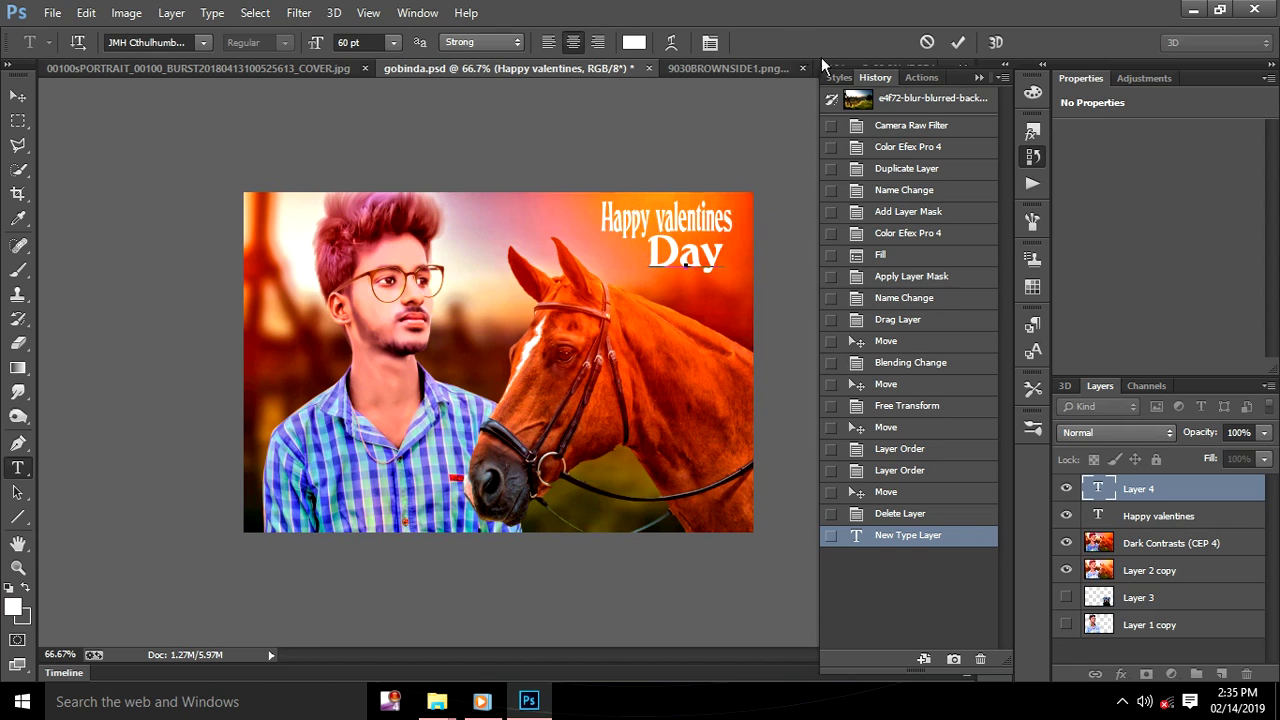
click(960, 42)
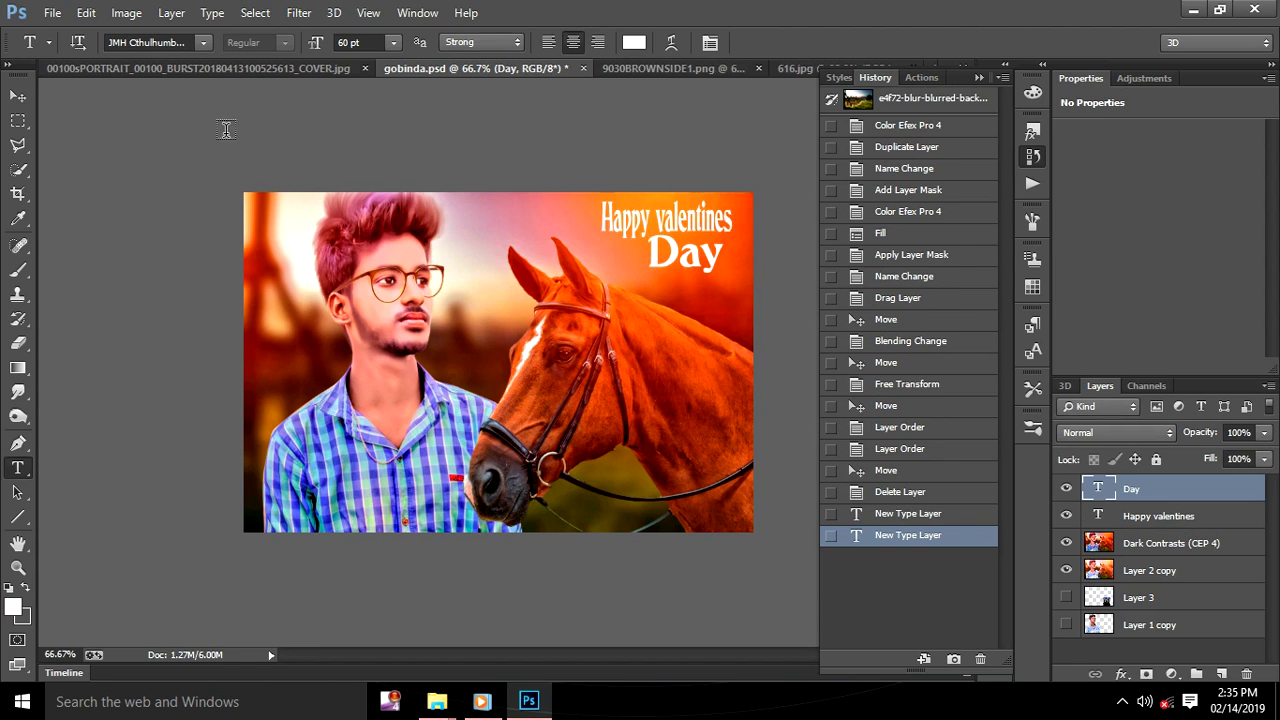
Open the rose image Jb Editz-2.png
click(52, 13)
click(77, 58)
scroll(731, 324, down, 5)
scroll(731, 324, down, 3)
scroll(731, 324, down, 2)
scroll(731, 324, down, 2)
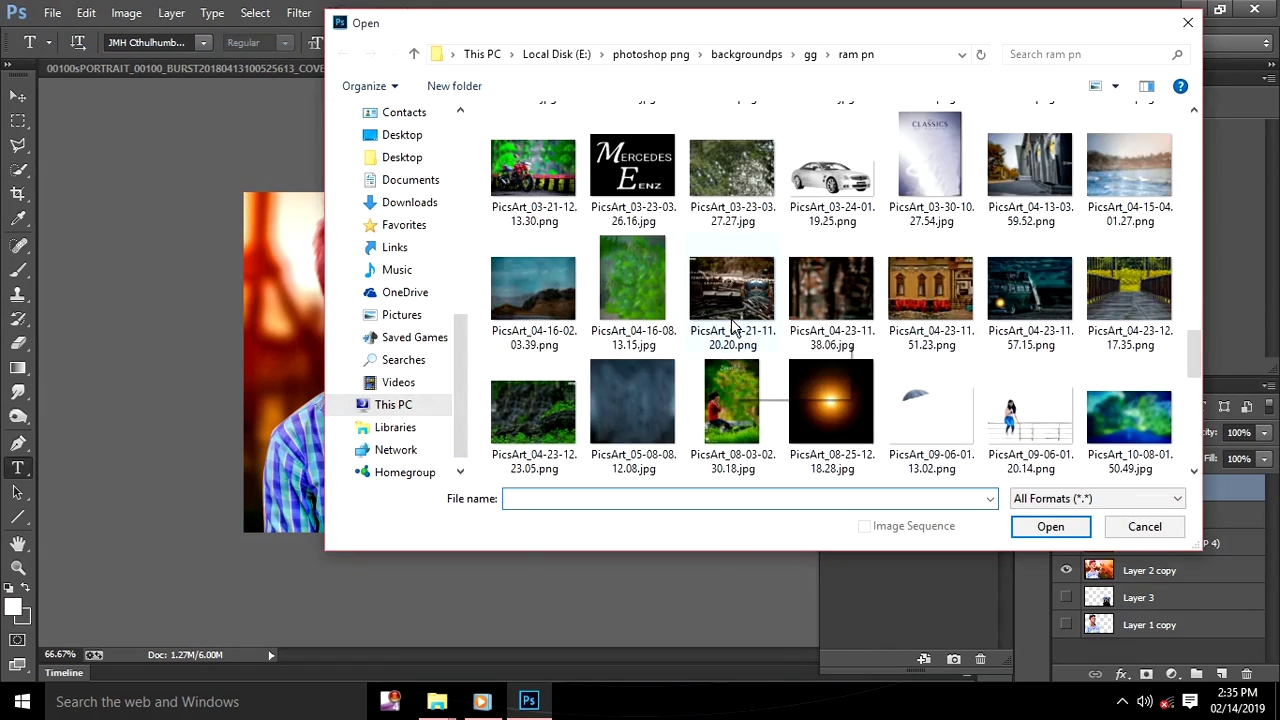
scroll(731, 324, up, 3)
click(831, 373)
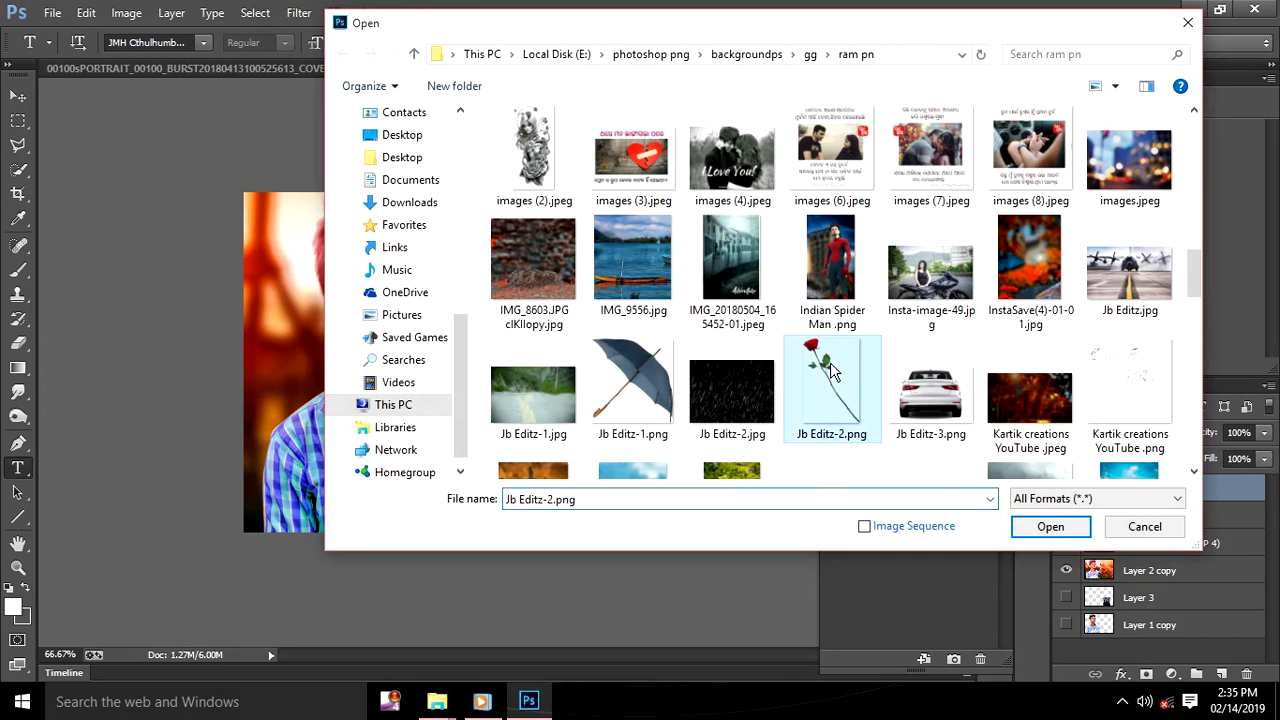
double_click(831, 373)
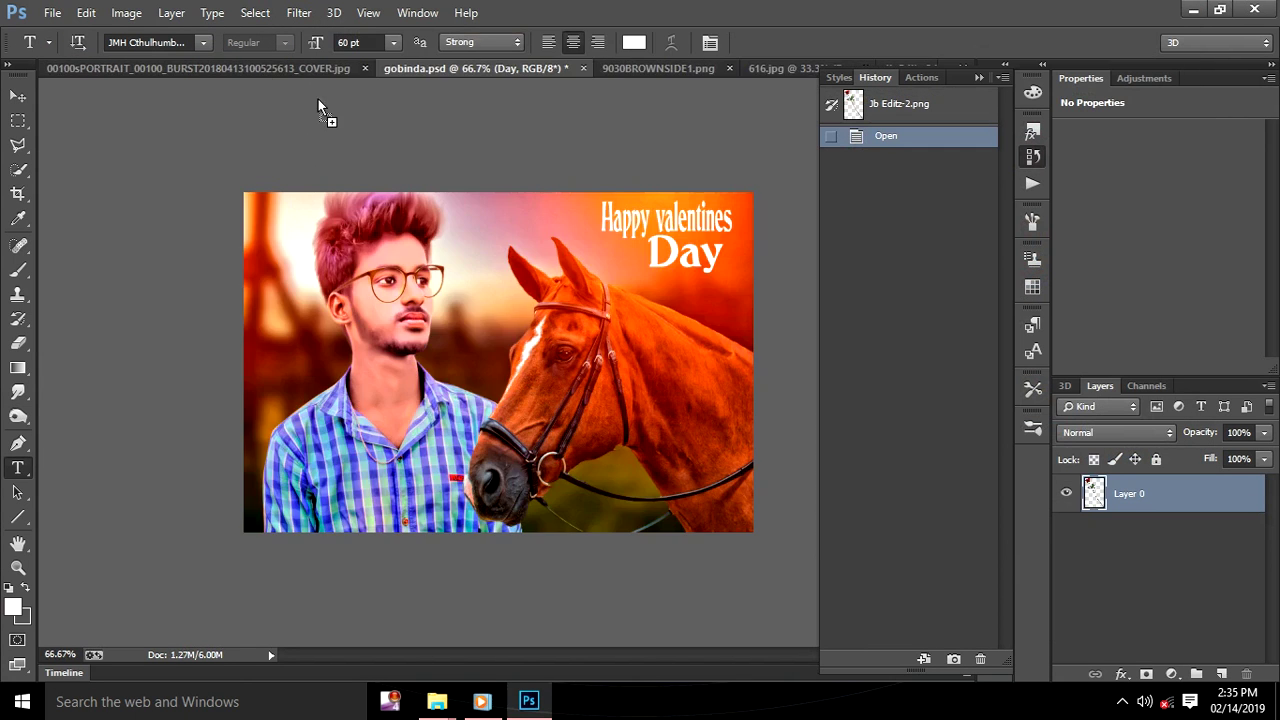
Drag the rose into the composite, shrink it to about 5.67%, and place it on 'Day'
mouse_move(287, 88)
mouse_down()
mouse_move(716, 281)
mouse_move(622, 491)
mouse_up()
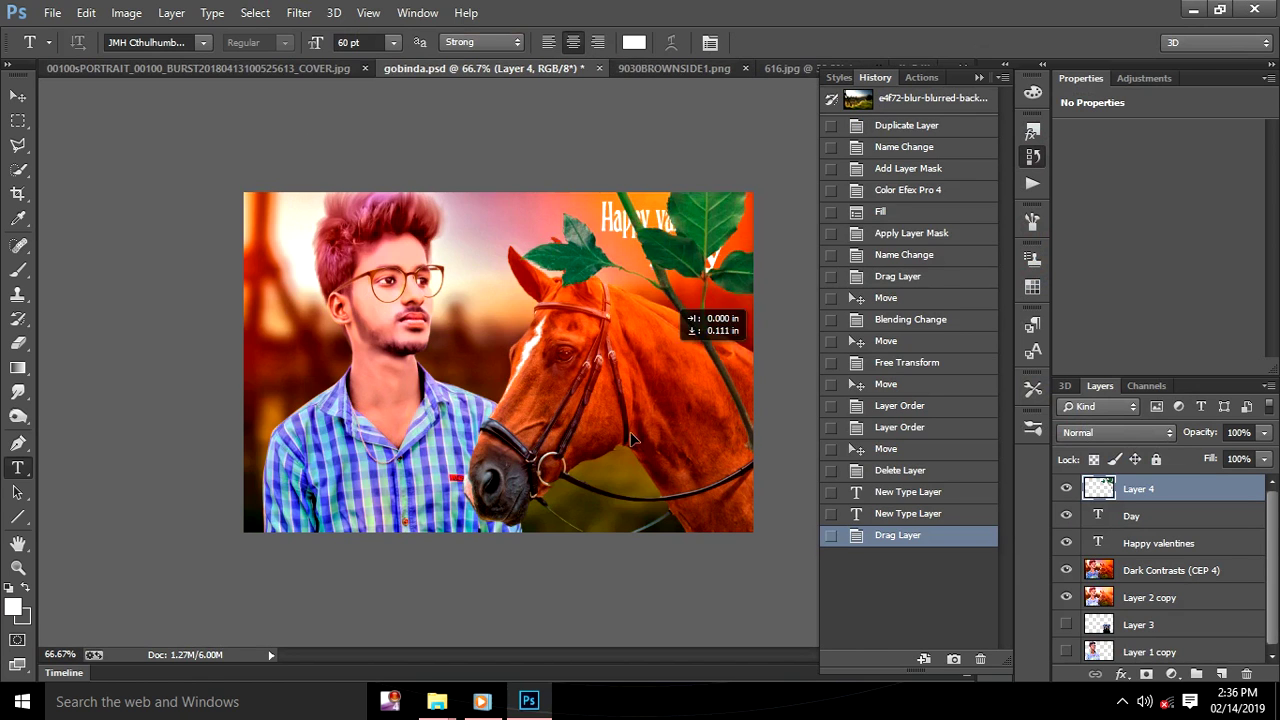
key(ctrl+t)
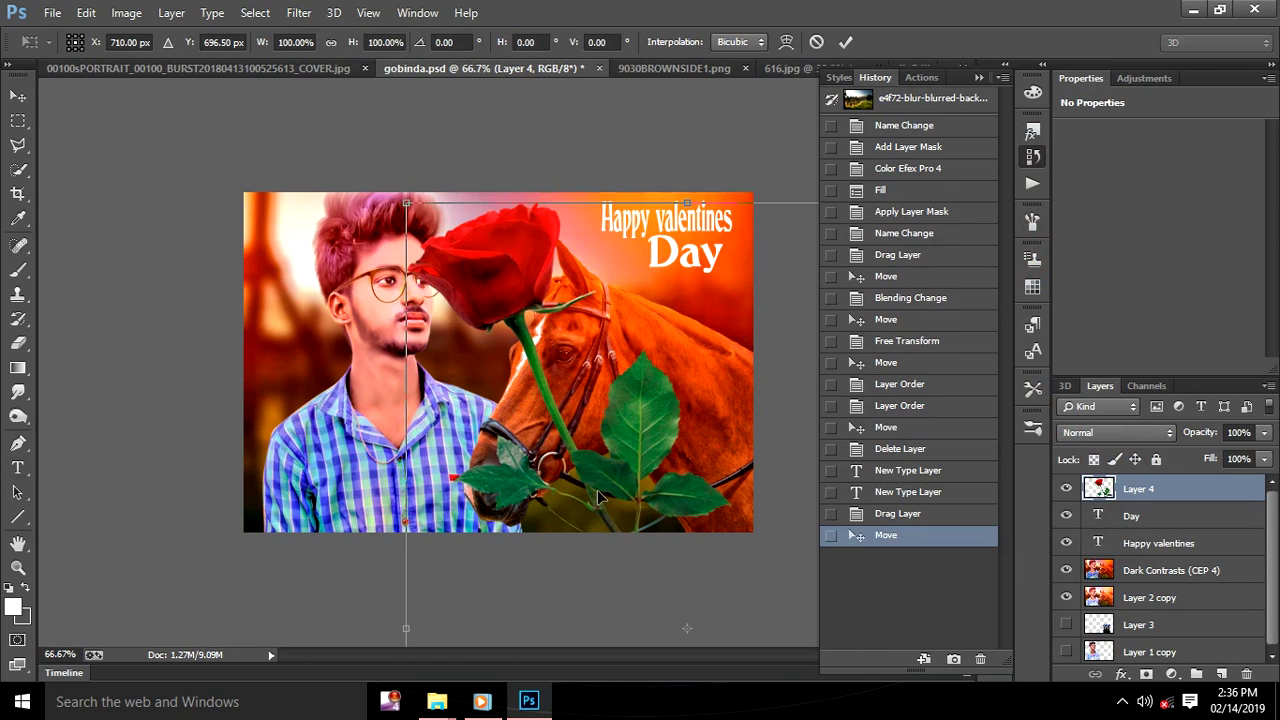
drag(406, 199, 568, 457)
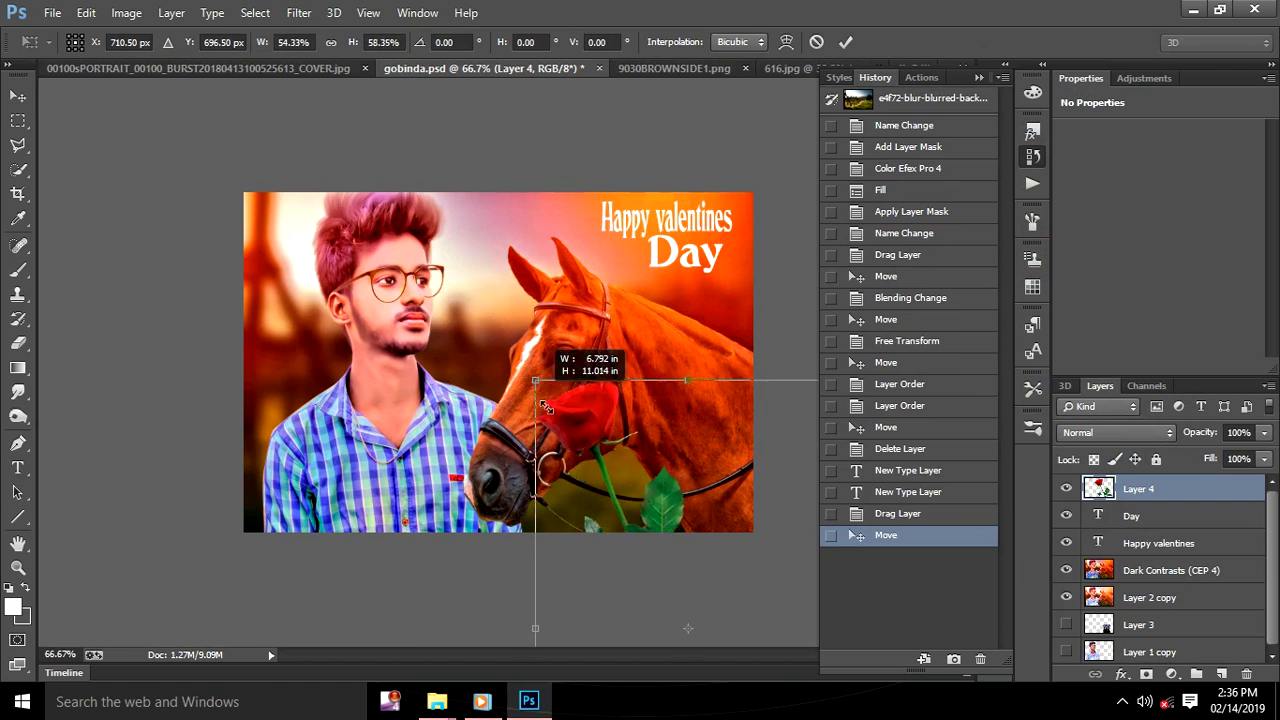
drag(697, 497, 407, 241)
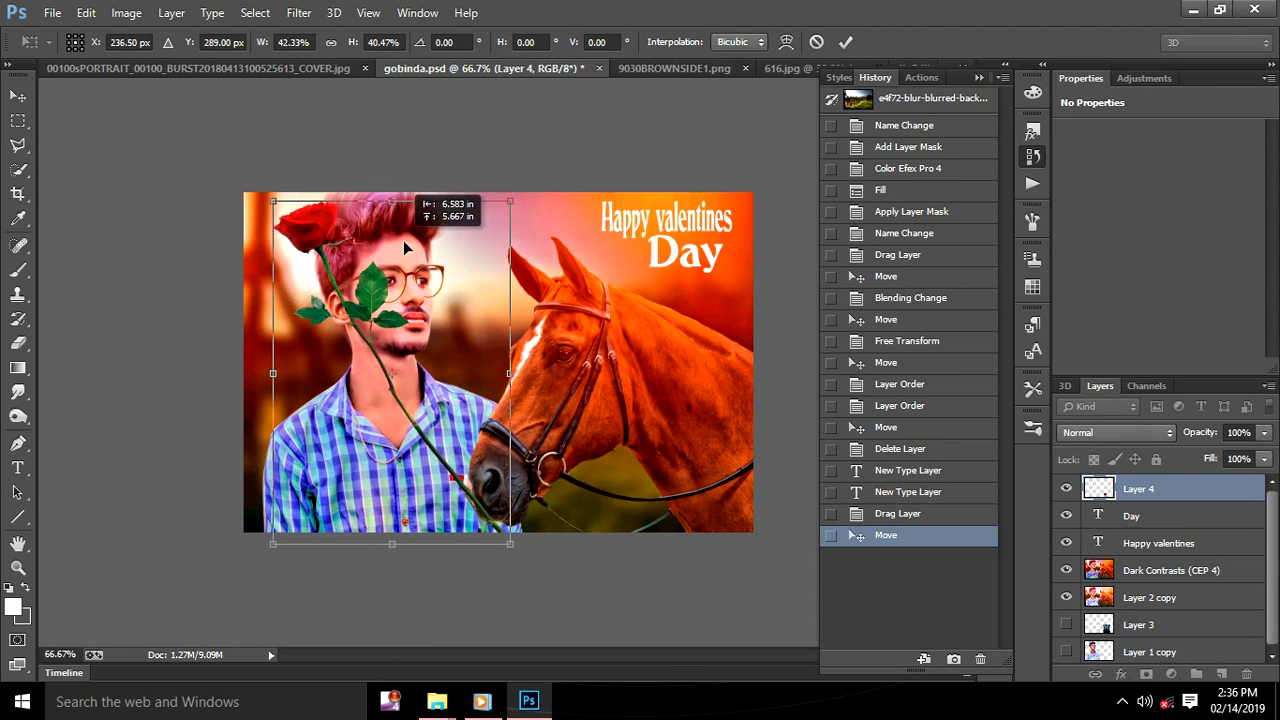
mouse_move(322, 323)
mouse_down()
mouse_move(382, 349)
mouse_move(710, 265)
mouse_move(697, 262)
mouse_up()
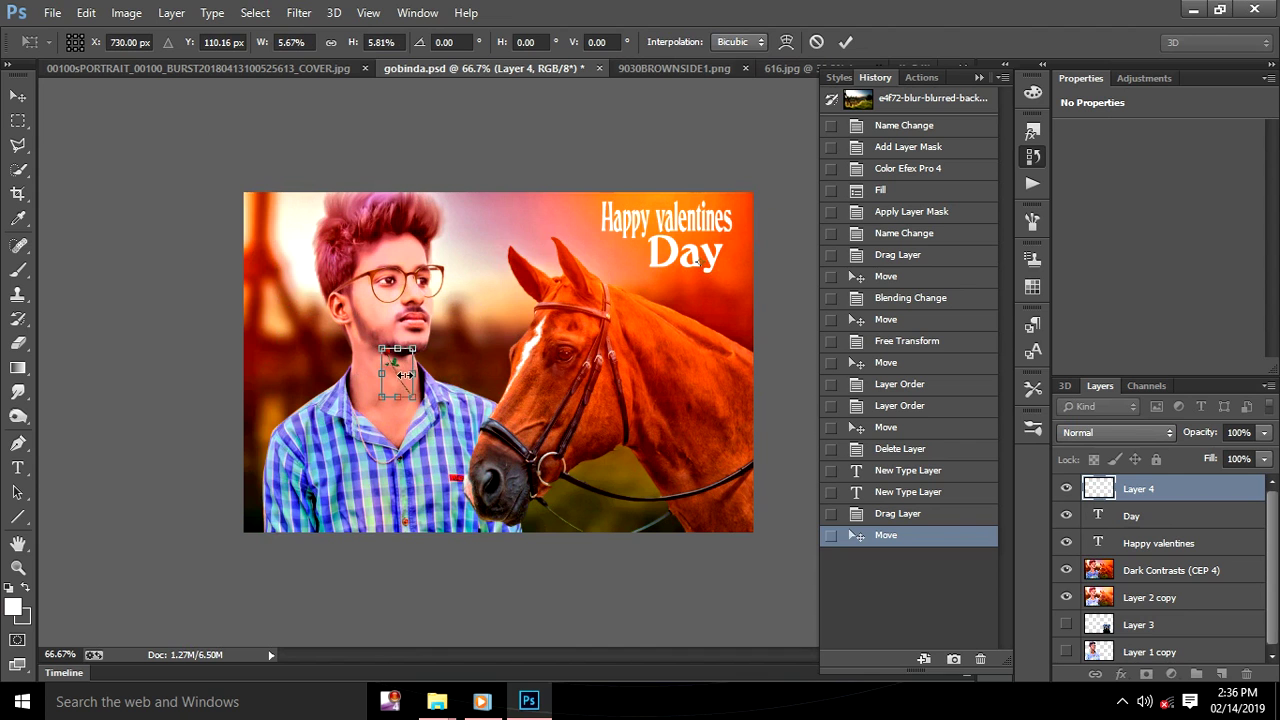
drag(395, 390, 706, 272)
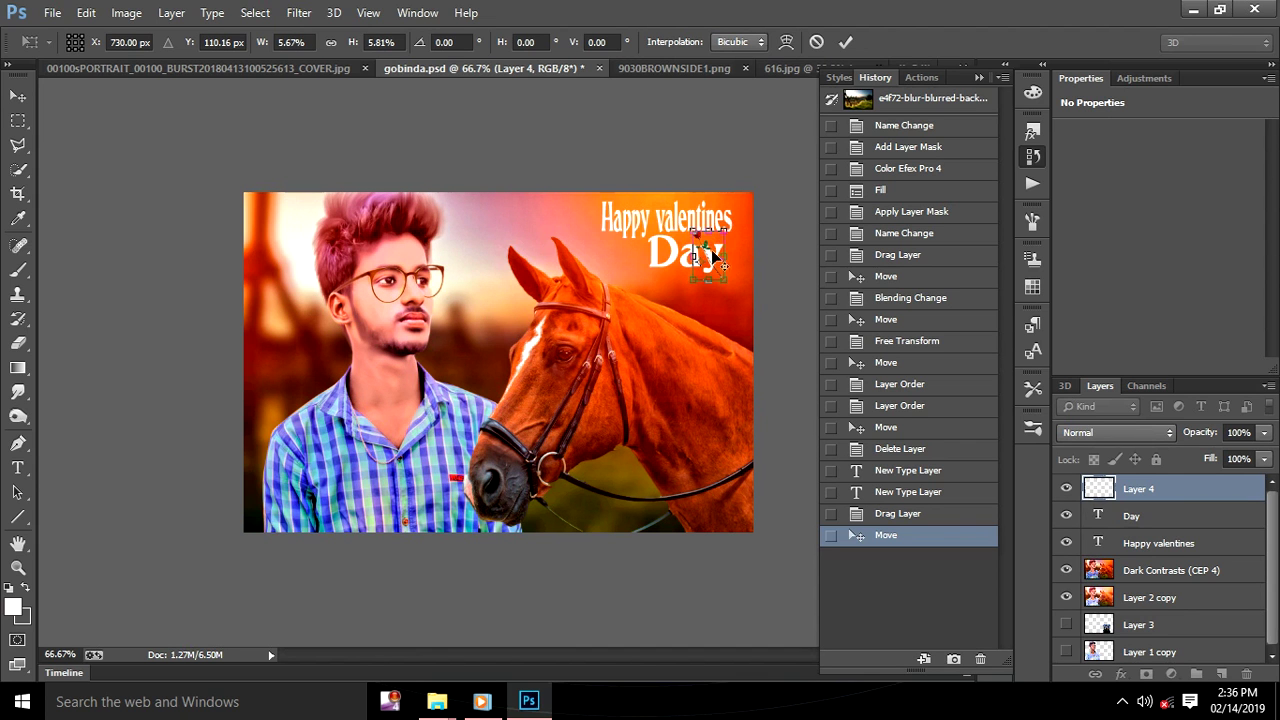
click(846, 43)
key(t)
key(ctrl+1)
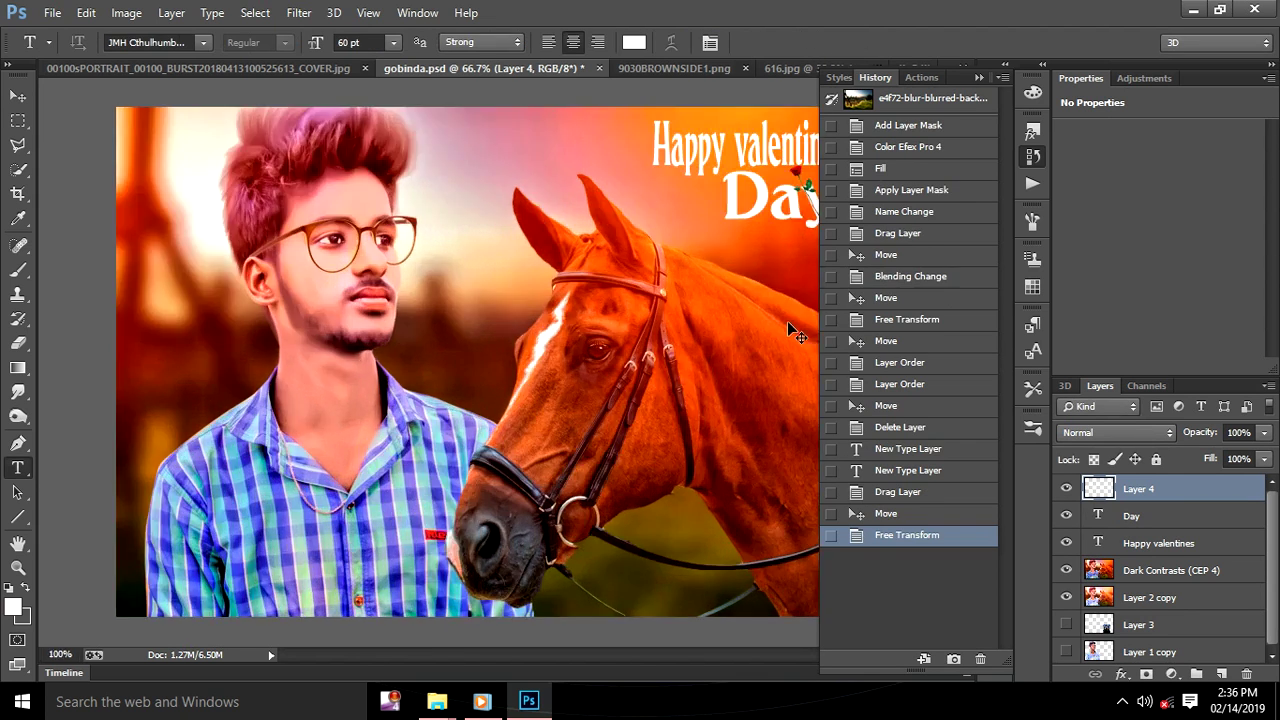
Stack the rose layer below the Day text and settle the rose between the two lines
key(ctrl+plus)
mouse_move(707, 331)
mouse_down()
mouse_move(606, 337)
mouse_move(417, 534)
mouse_up()
mouse_move(593, 460)
mouse_down()
mouse_move(540, 324)
mouse_move(582, 356)
mouse_move(562, 416)
mouse_move(588, 456)
mouse_move(578, 461)
mouse_up()
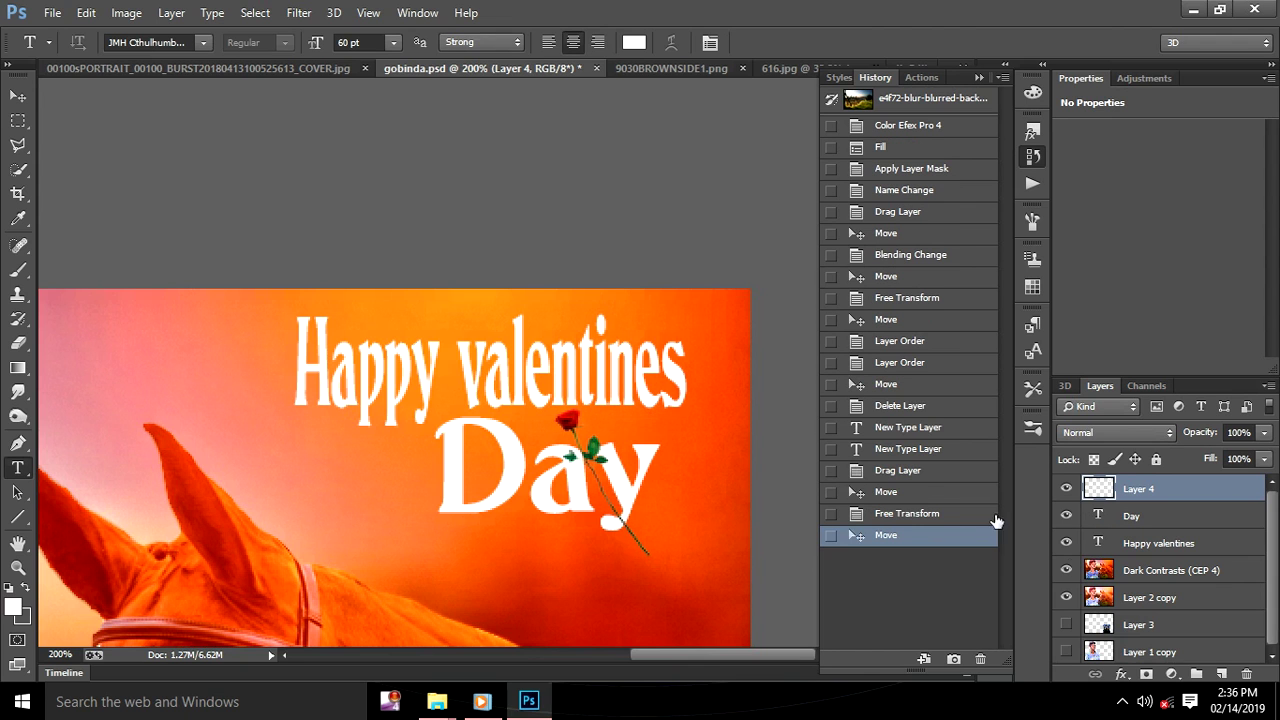
drag(1173, 501, 1167, 544)
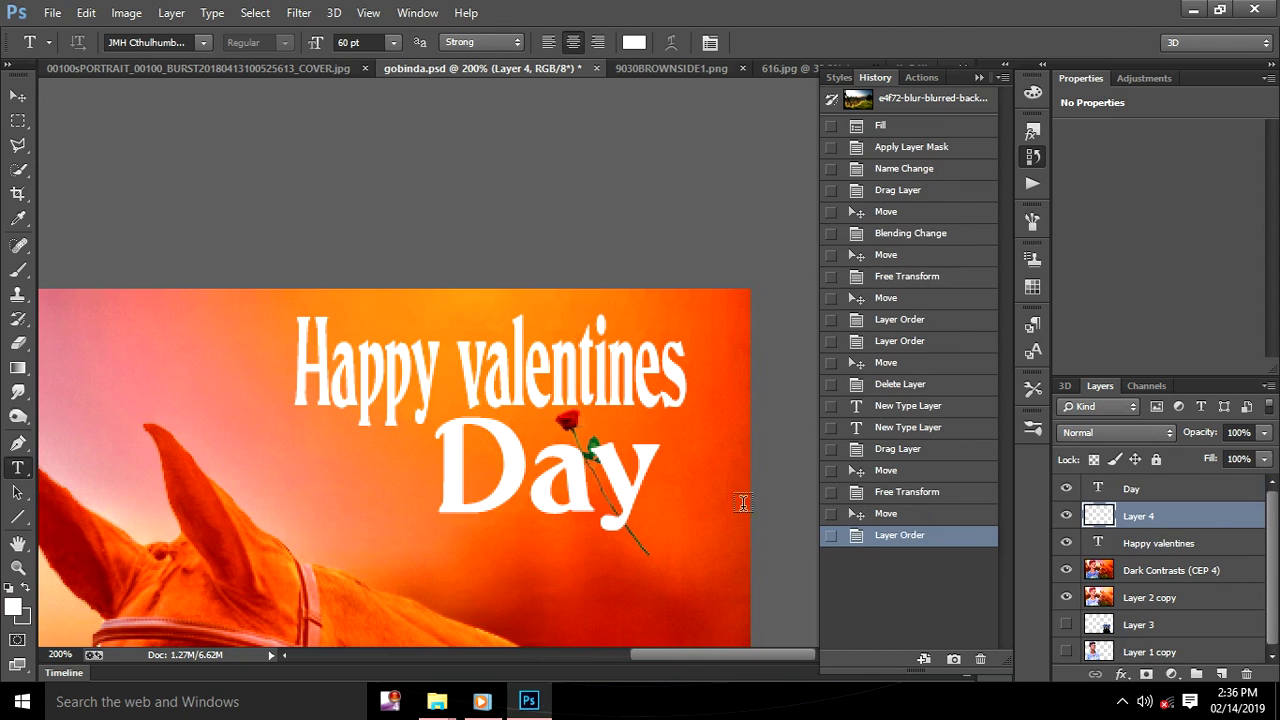
drag(596, 483, 548, 492)
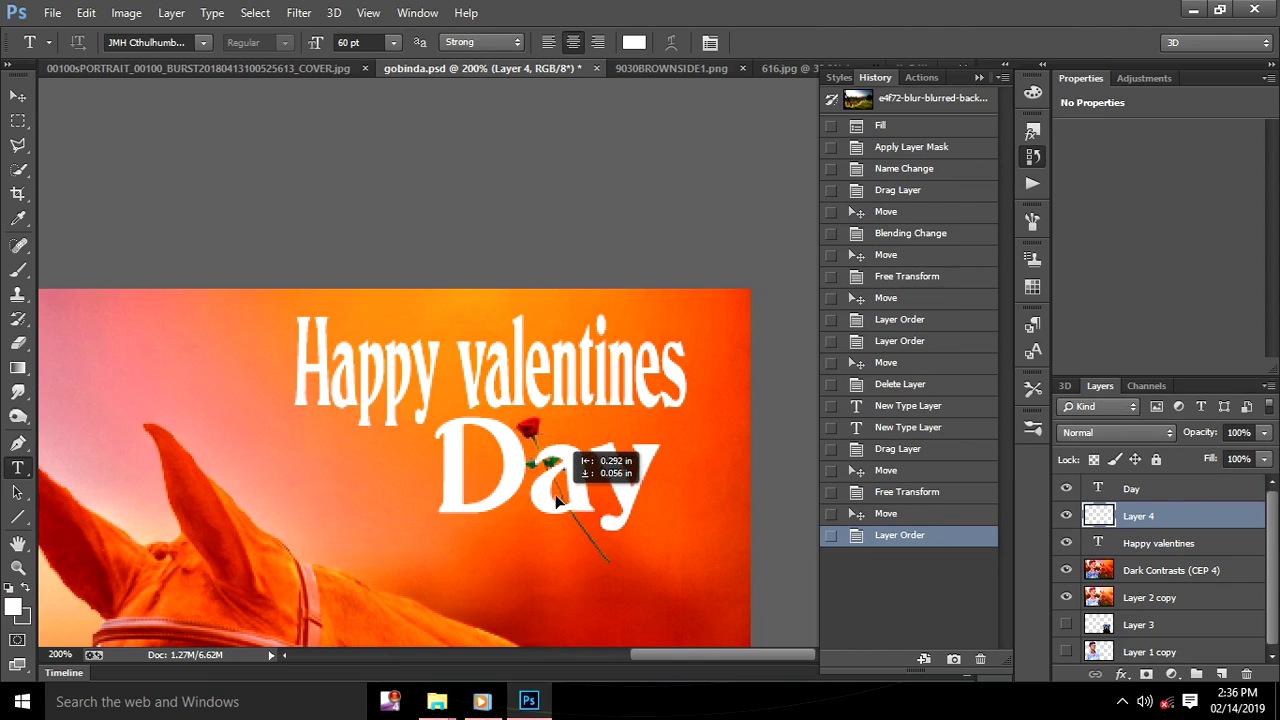
drag(548, 492, 567, 460)
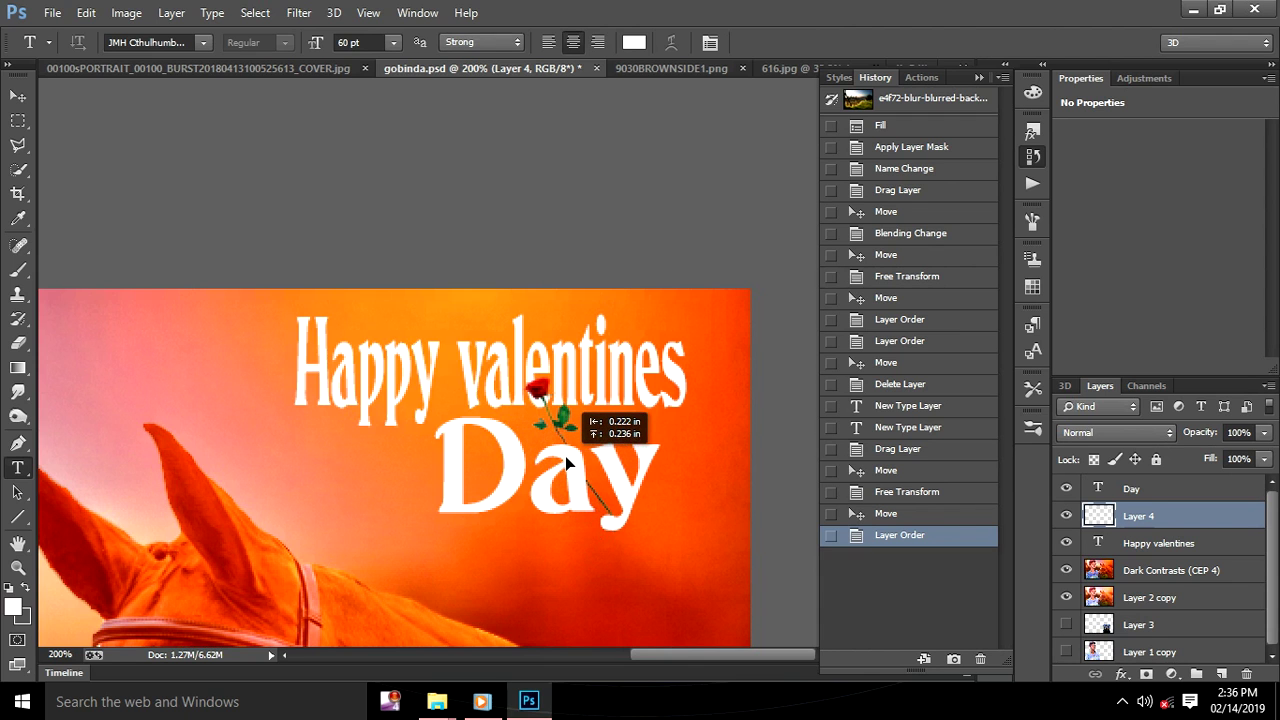
drag(567, 460, 560, 443)
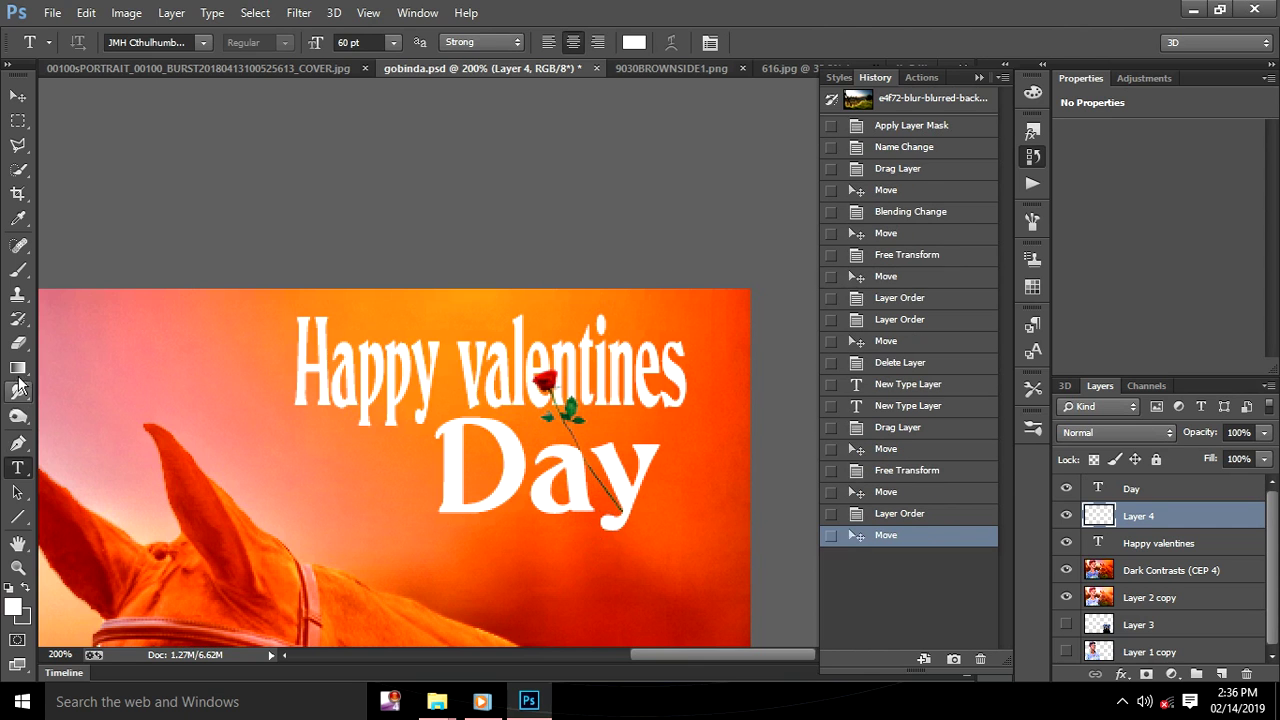
Erase the end of the rose stem and nudge the rose slightly left and down
click(18, 343)
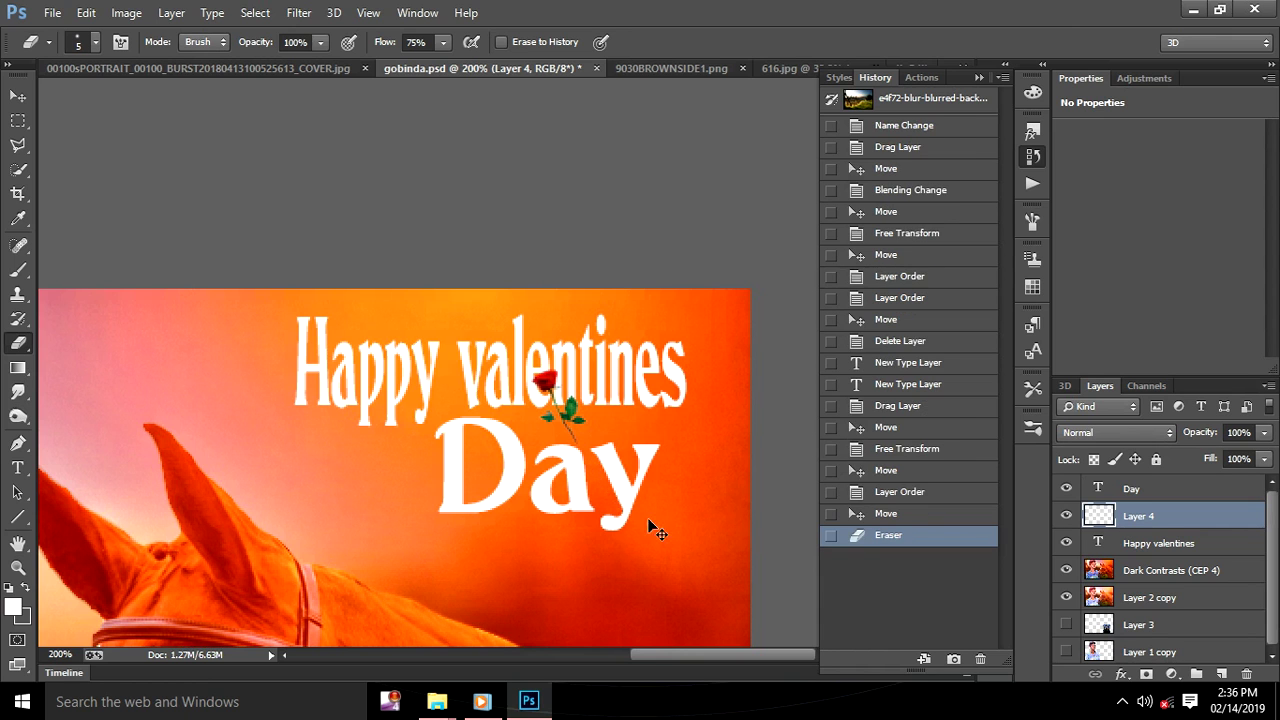
click(595, 468)
click(584, 460)
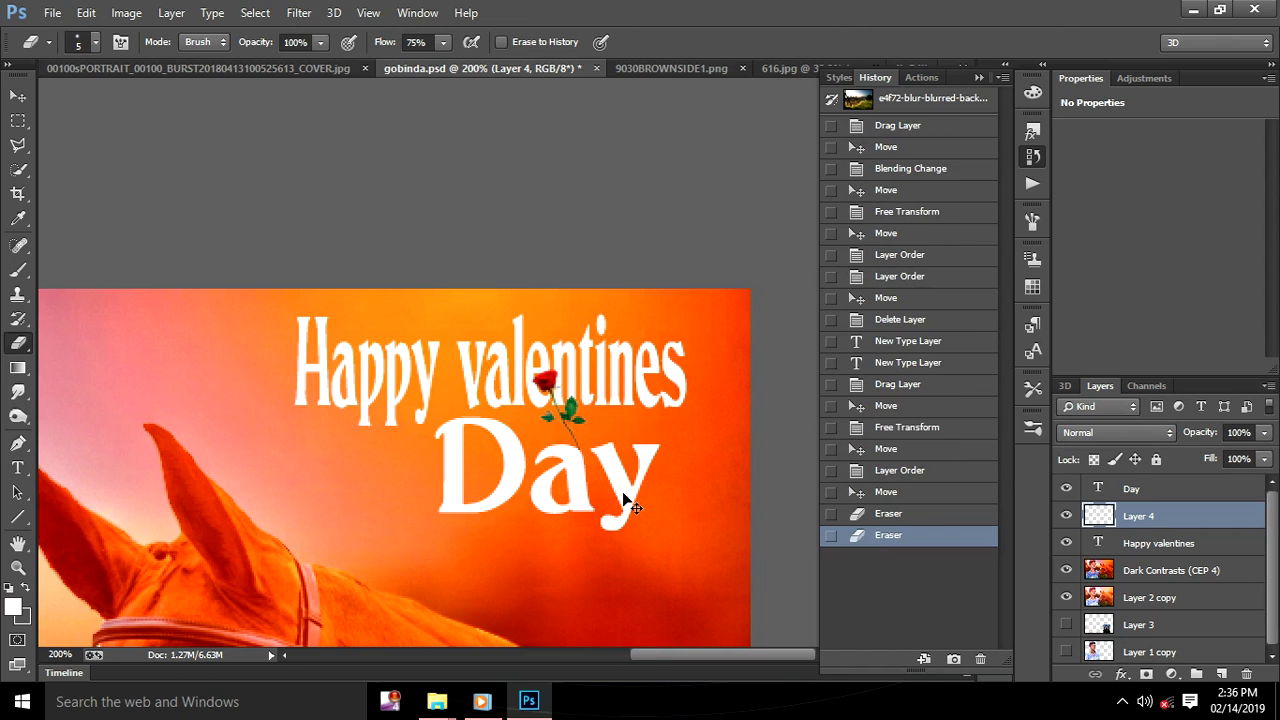
drag(577, 437, 564, 440)
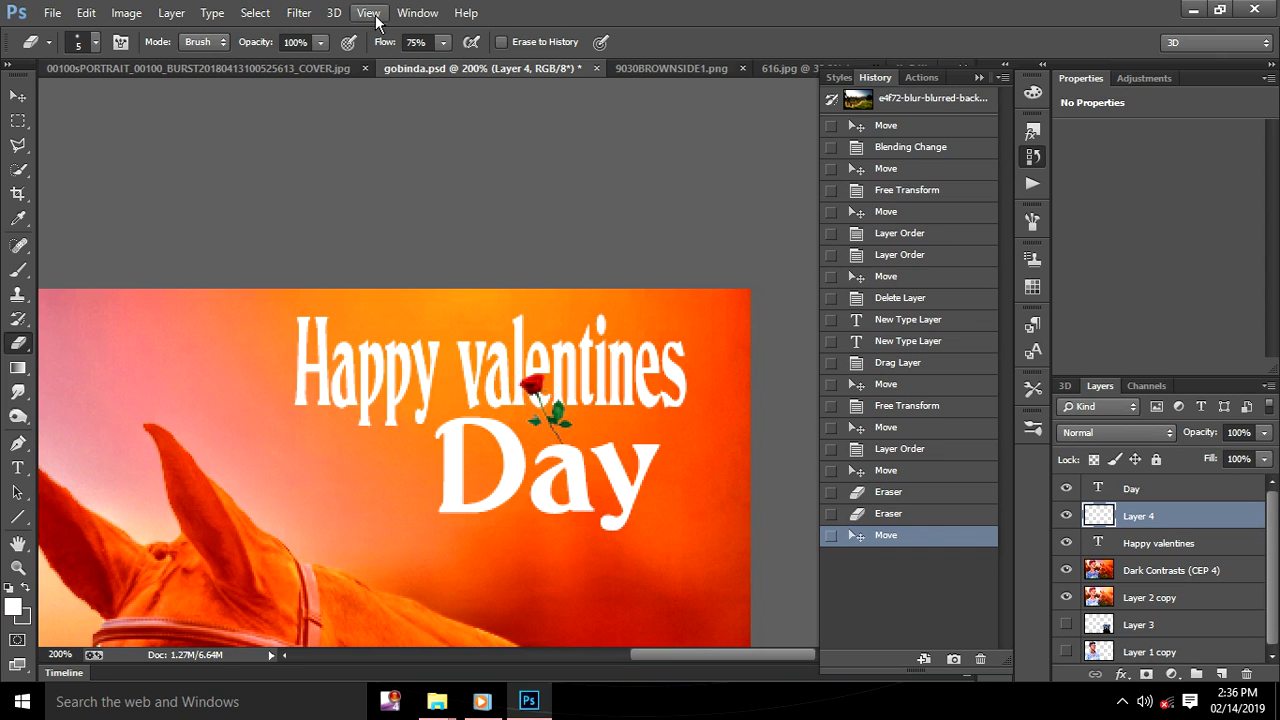
Apply a Camera Raw Filter to the rose with Contrast +58 and Vibrance +89
click(334, 12)
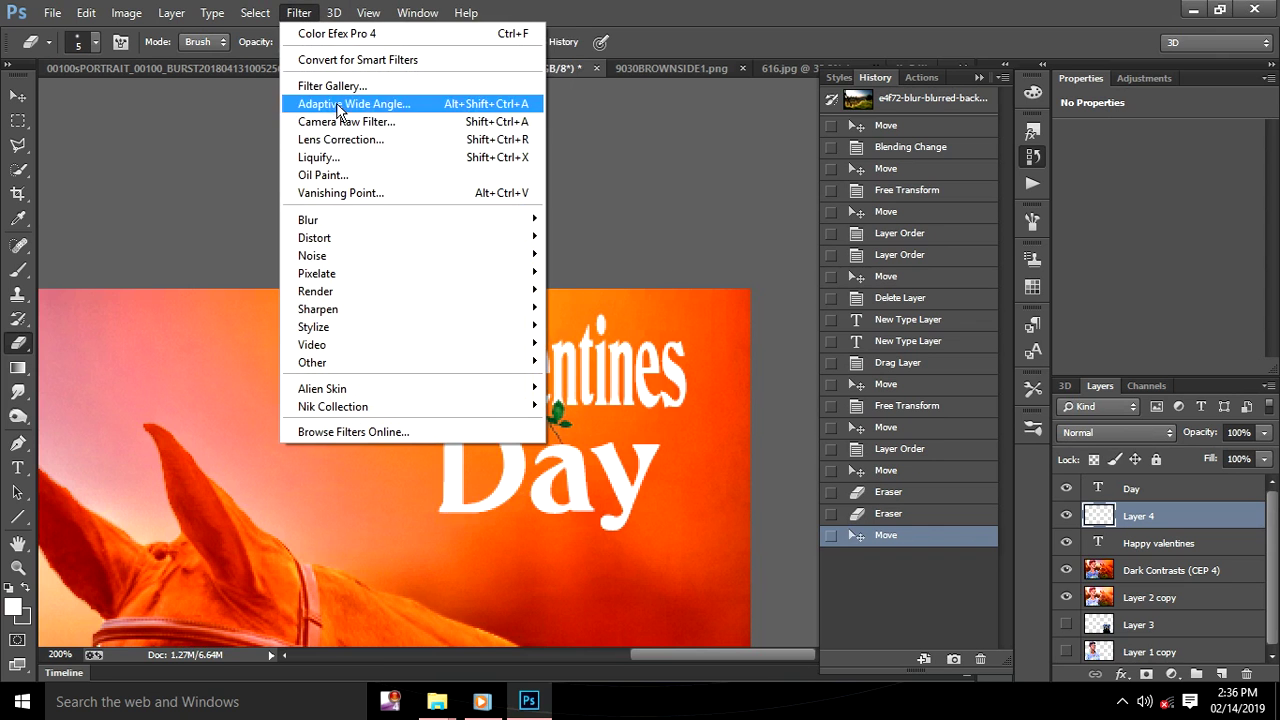
click(346, 121)
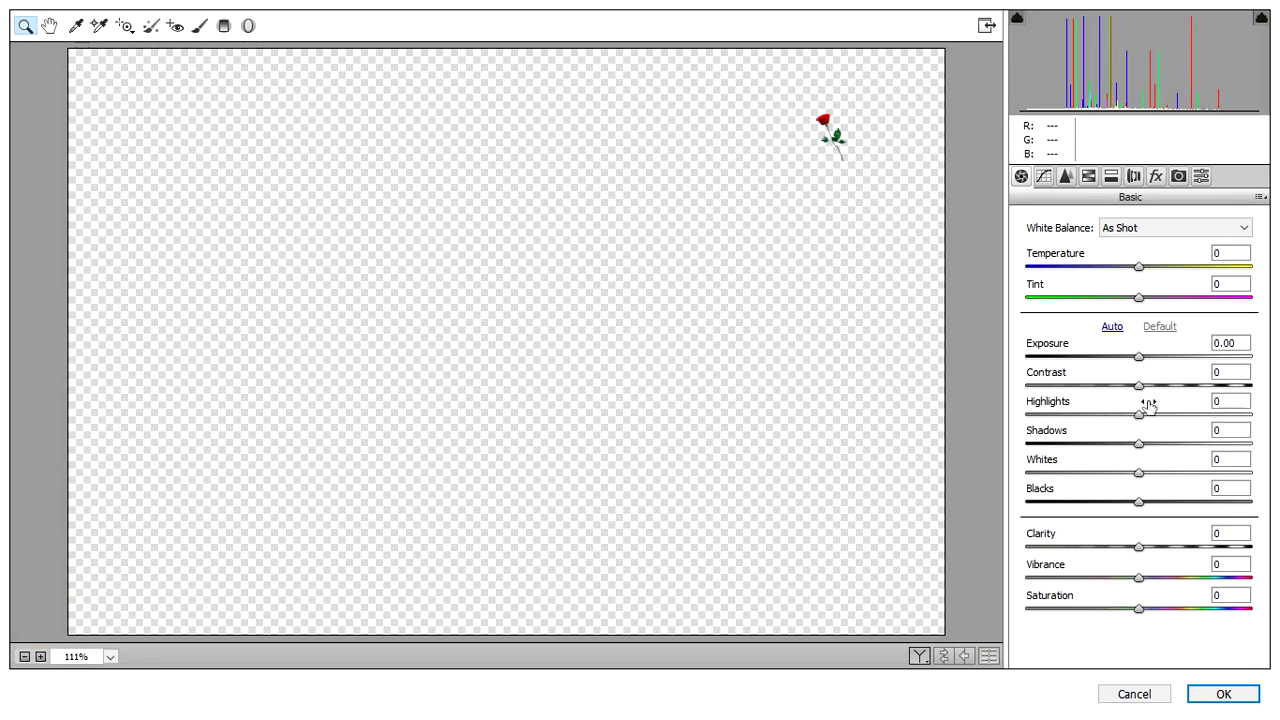
drag(1138, 385, 1205, 385)
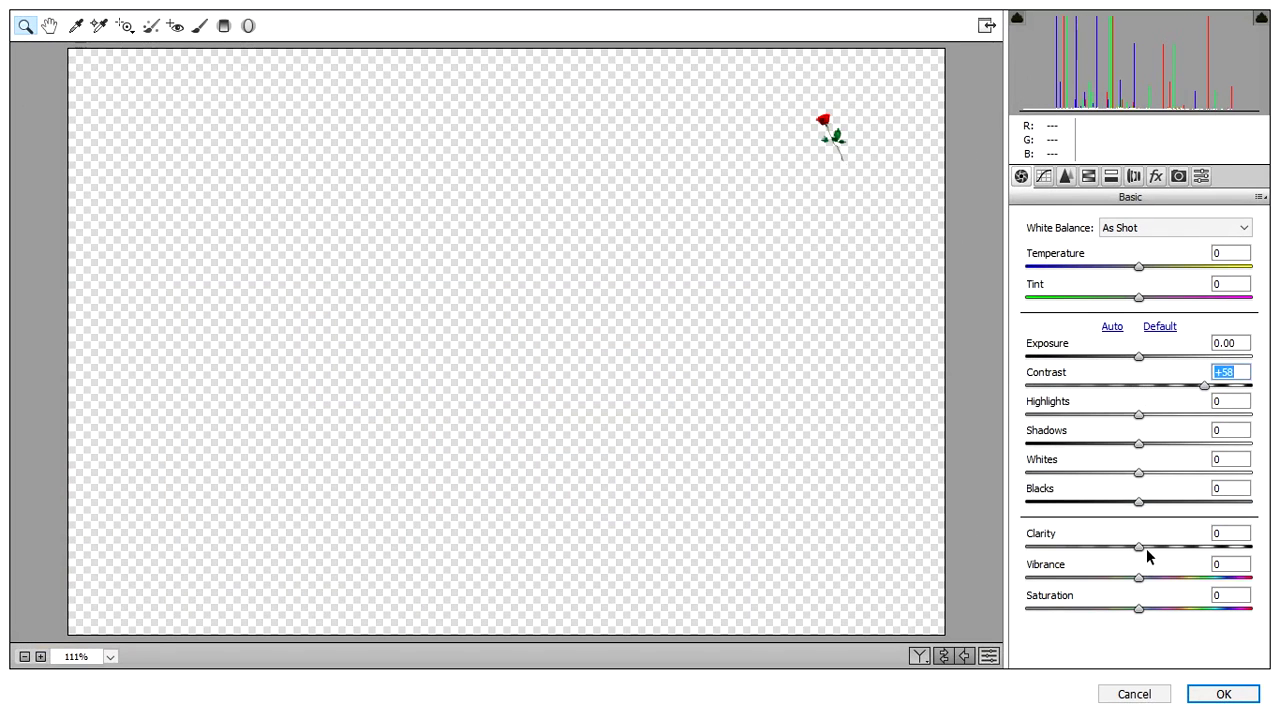
drag(1138, 578, 1239, 578)
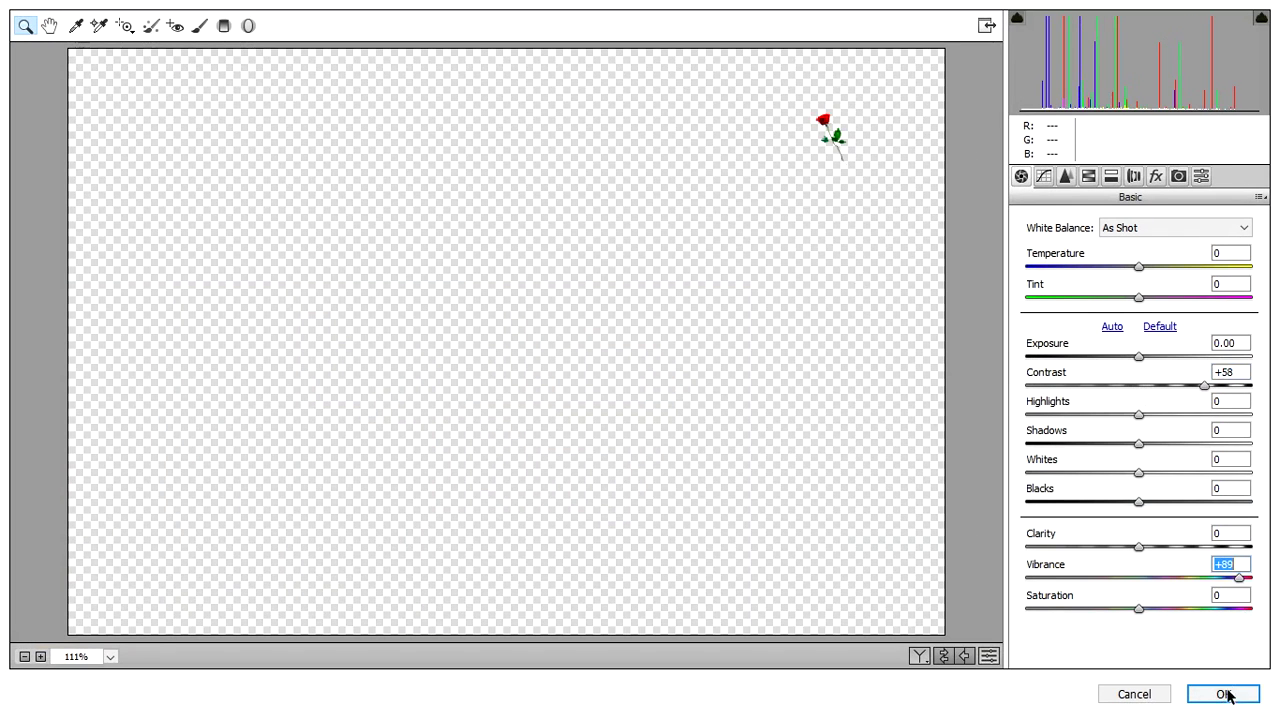
click(1226, 693)
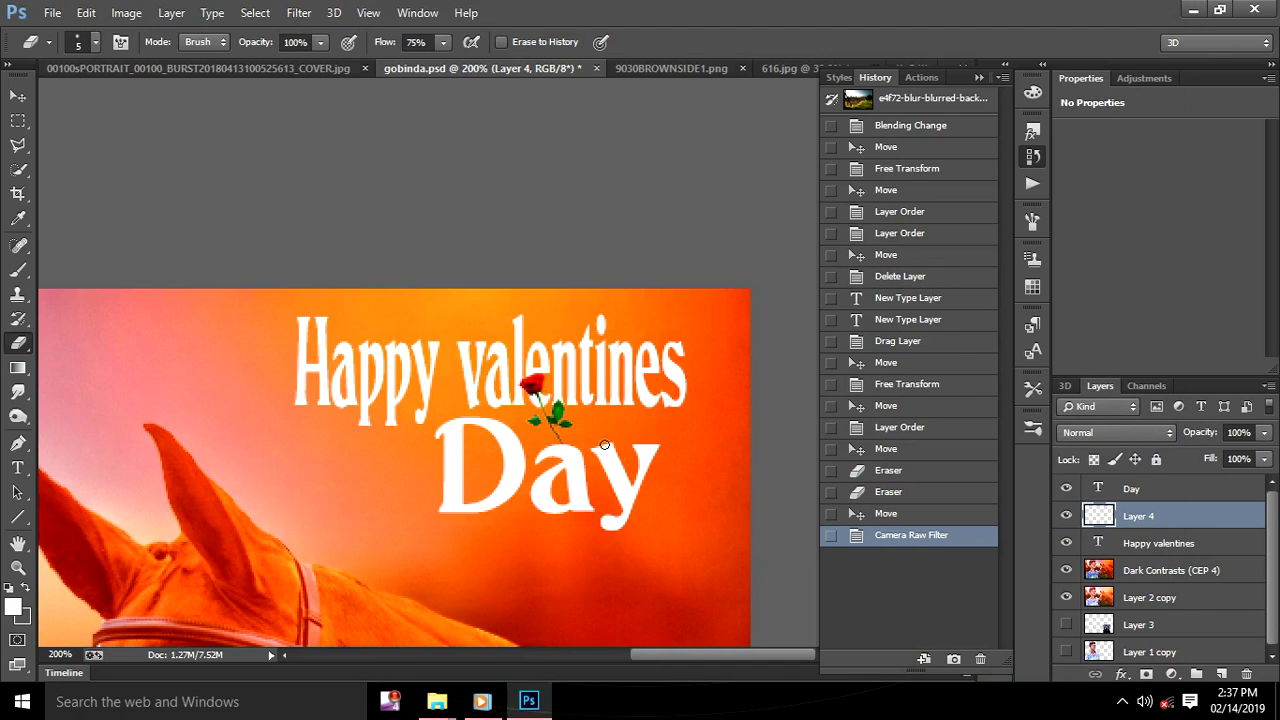
key(ctrl+minus)
key(ctrl+minus)
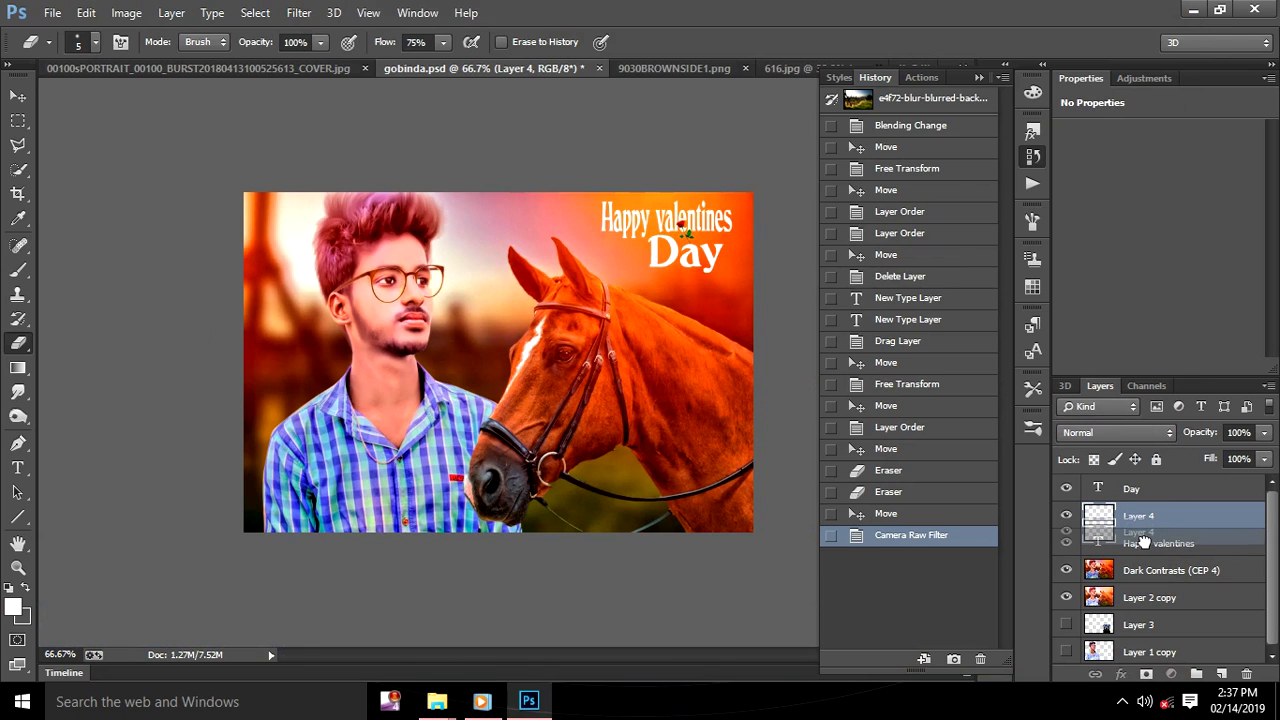
drag(1143, 531, 1143, 545)
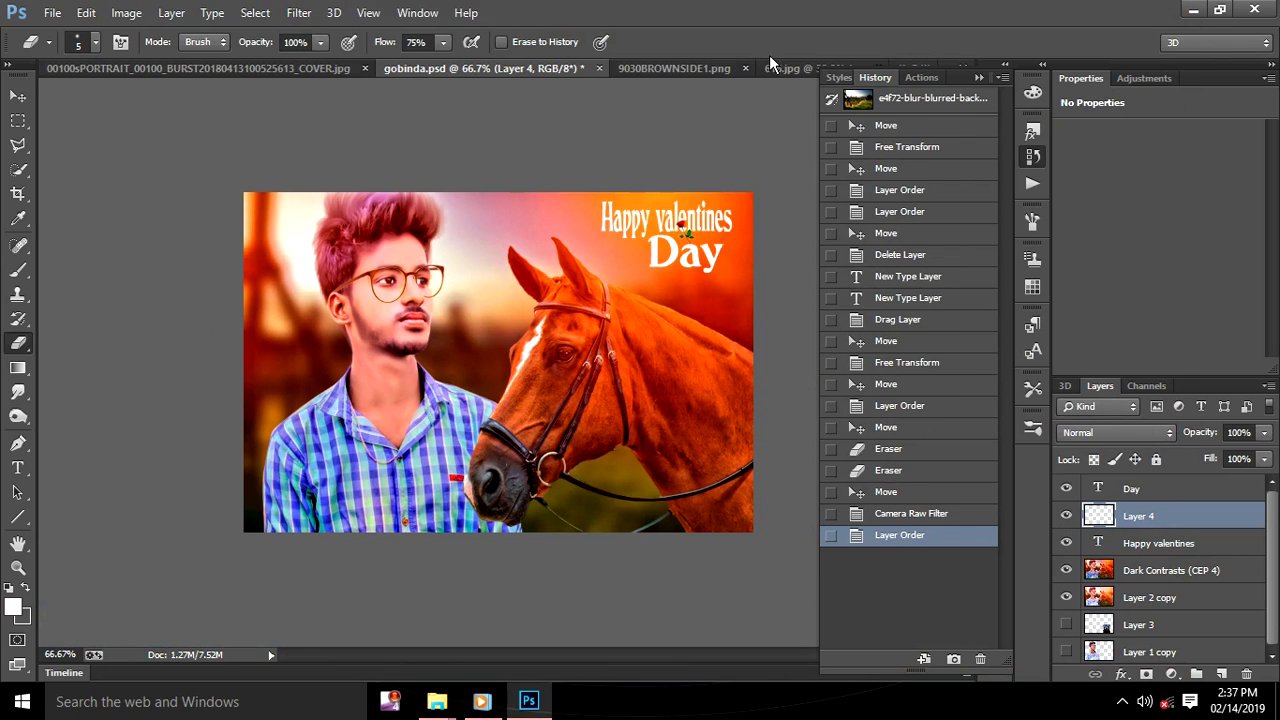
Open i_love_you_hd-1920x1200.jpg, Quick Select the red heart, and drag it into the composite
click(52, 12)
click(60, 46)
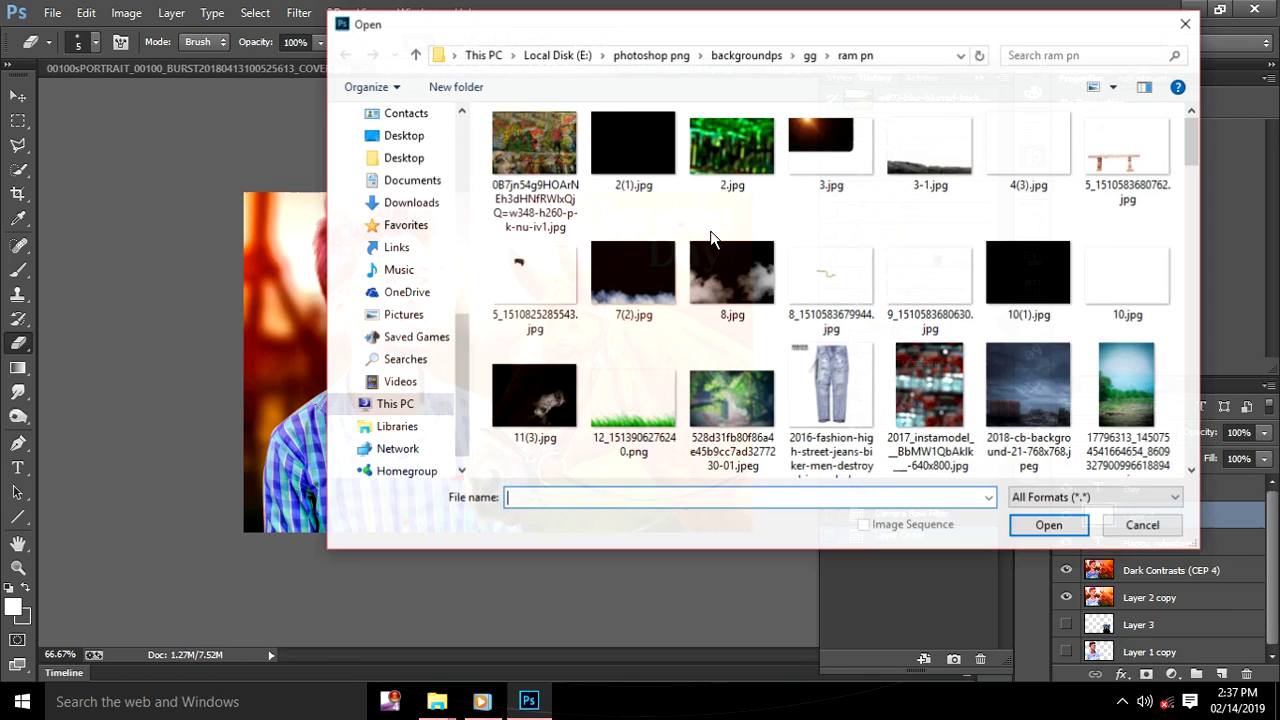
double_click(832, 170)
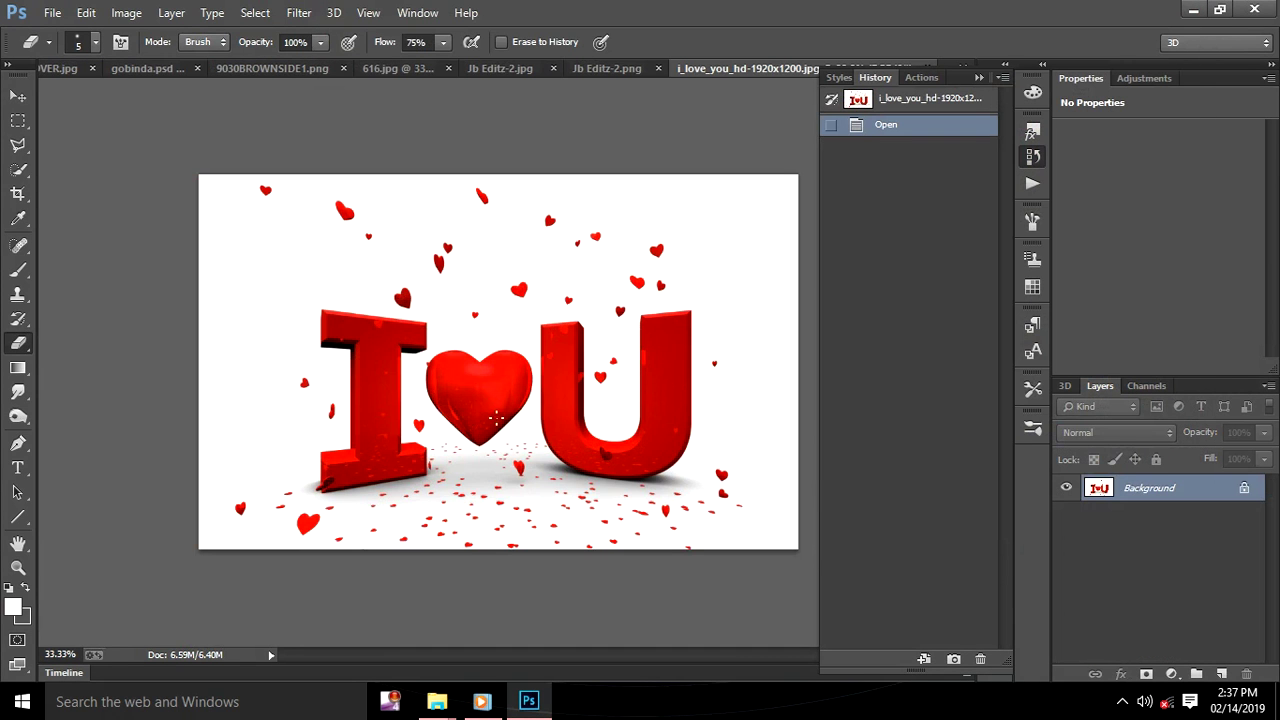
click(18, 169)
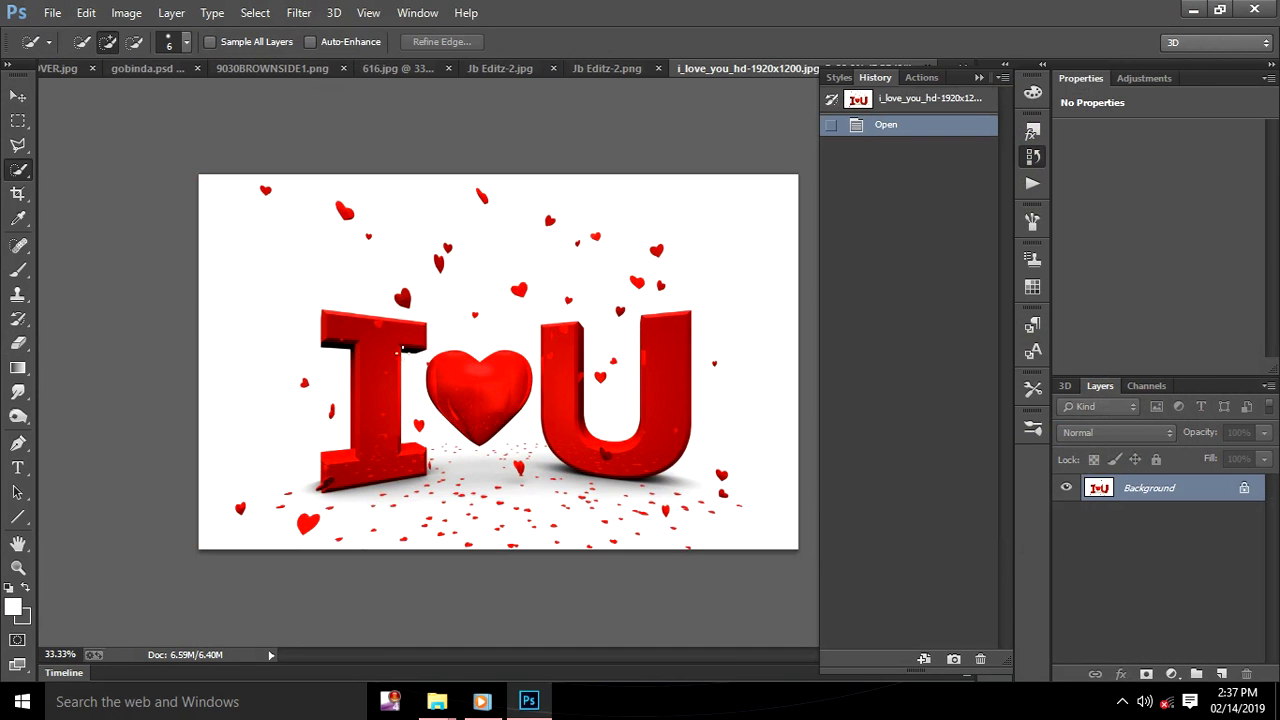
click(490, 401)
drag(519, 393, 360, 137)
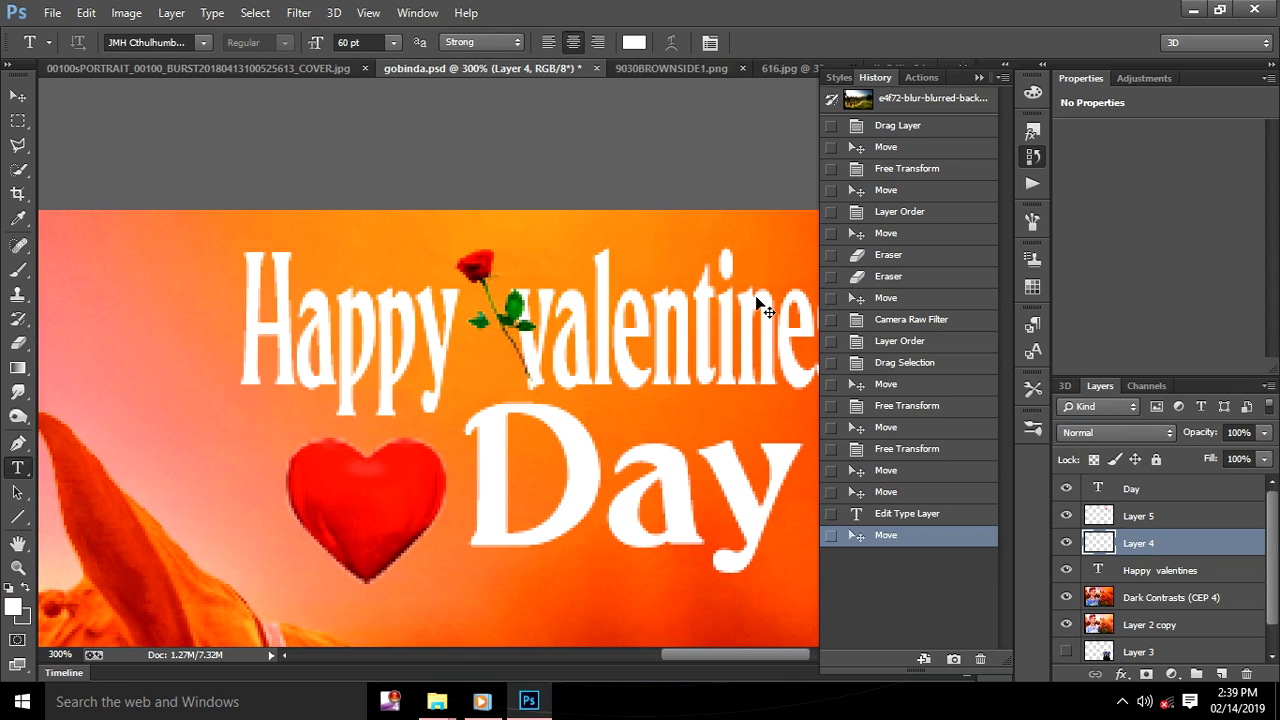
Rotate the rose about 9 degrees and shift it into the gap between the words
scroll(762, 310, down, 2)
scroll(760, 300, down, 2)
scroll(757, 293, up, 3)
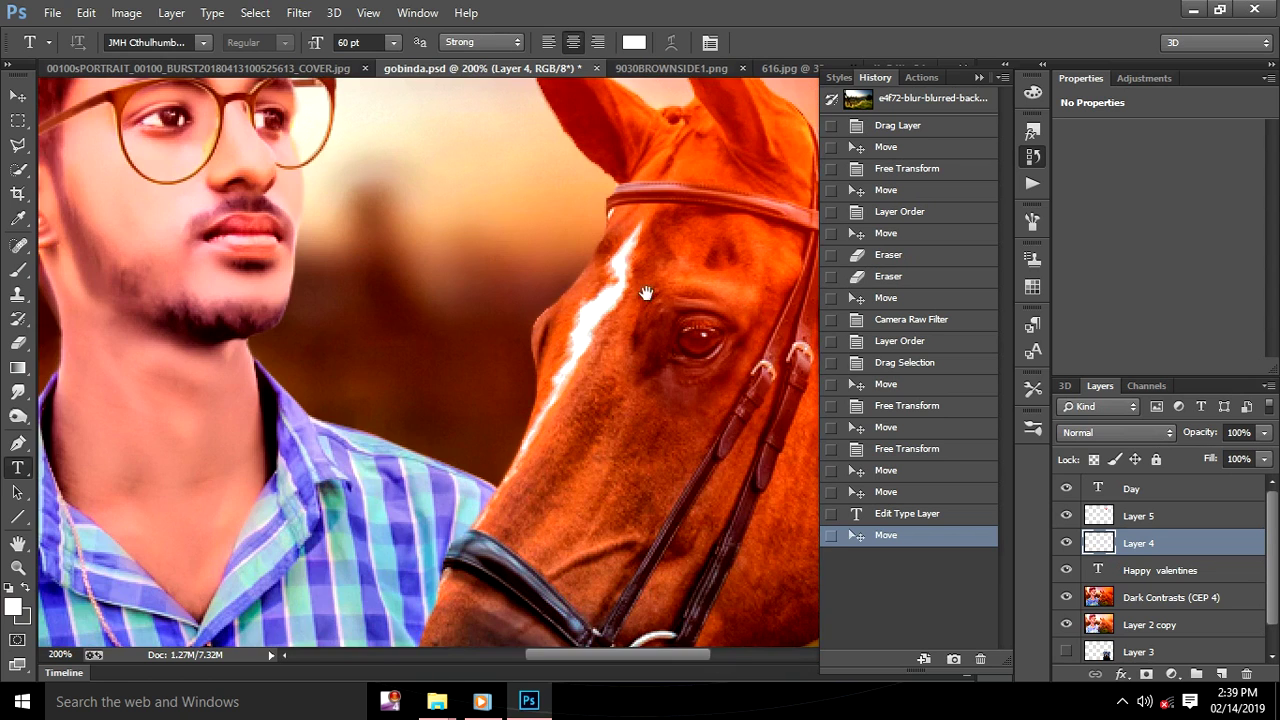
drag(651, 289, 398, 435)
mouse_move(516, 317)
mouse_down()
mouse_move(483, 318)
mouse_move(496, 320)
mouse_up()
key(ctrl+t)
drag(560, 205, 572, 222)
drag(500, 300, 492, 305)
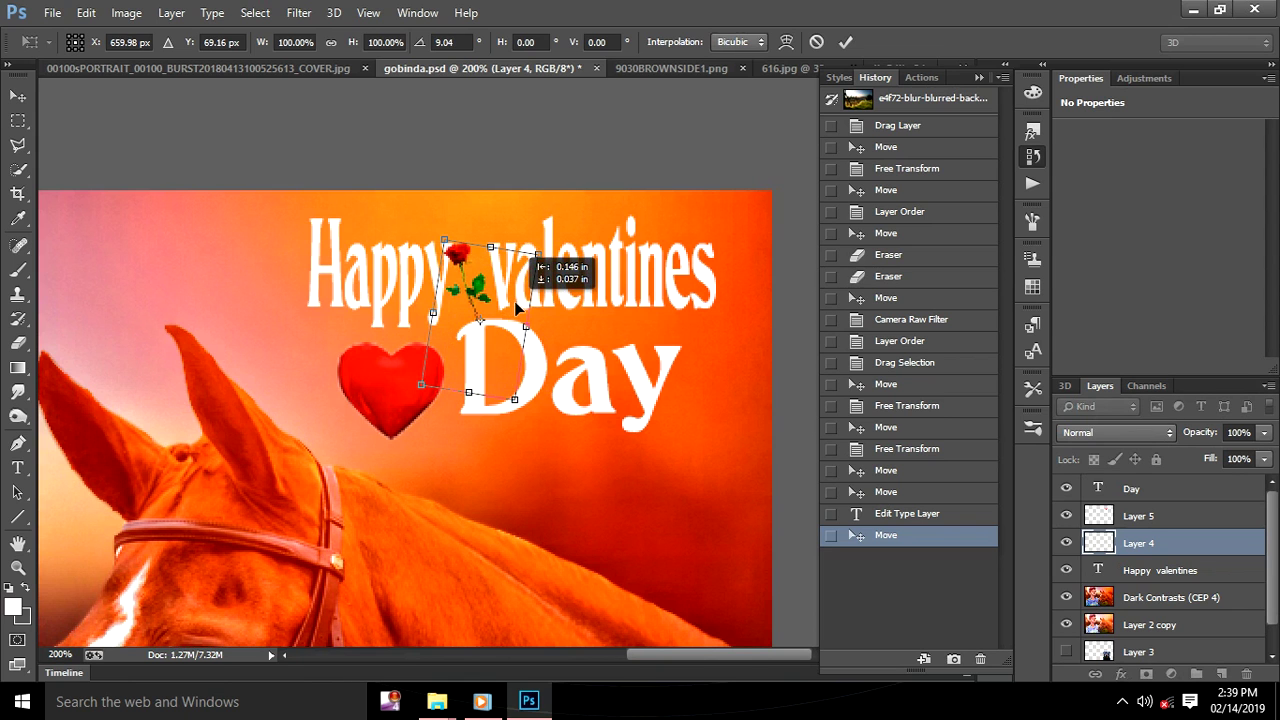
click(846, 42)
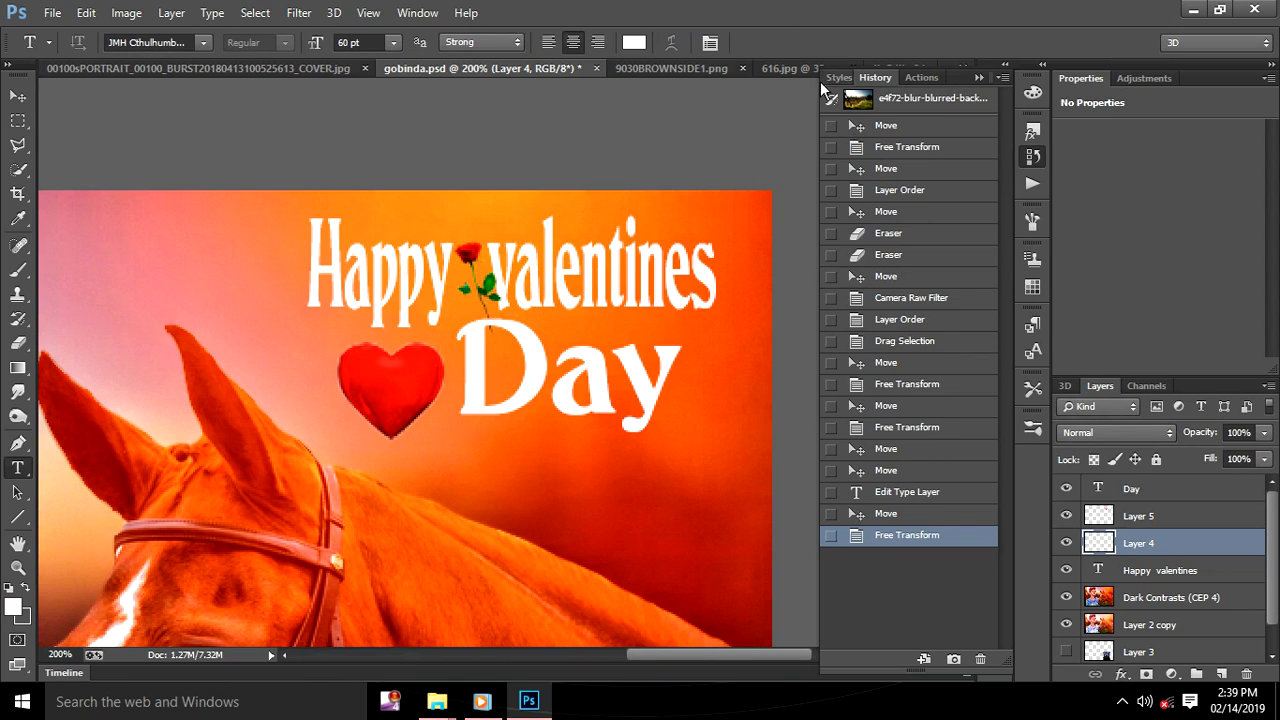
Erase a stray bit near the rose and move the heart (Layer 5) up slightly
click(18, 342)
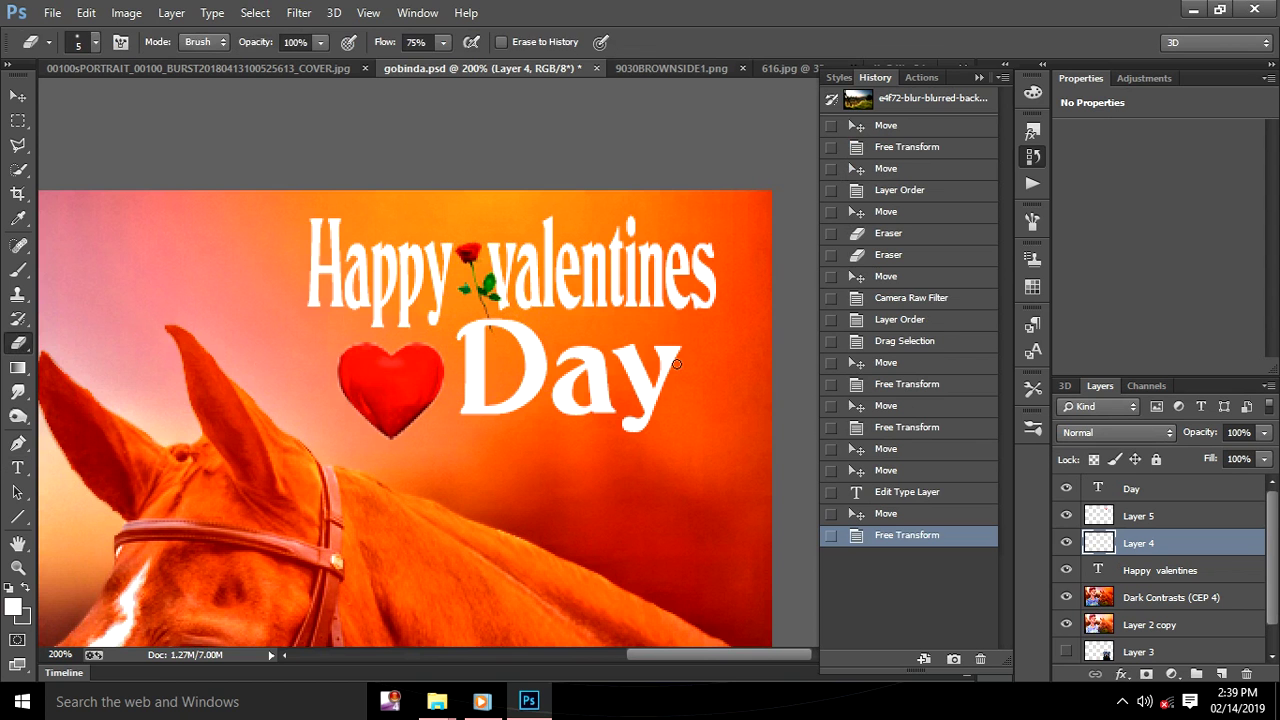
click(488, 330)
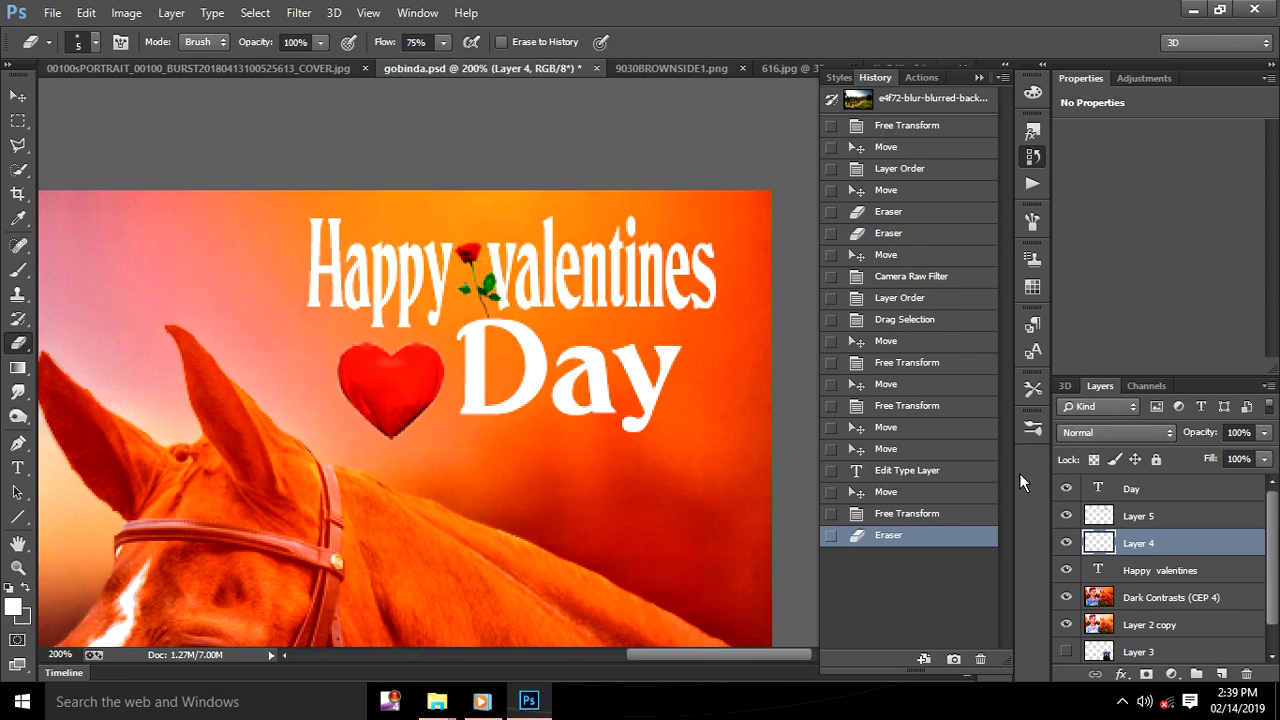
key(ctrl+minus)
key(ctrl+minus)
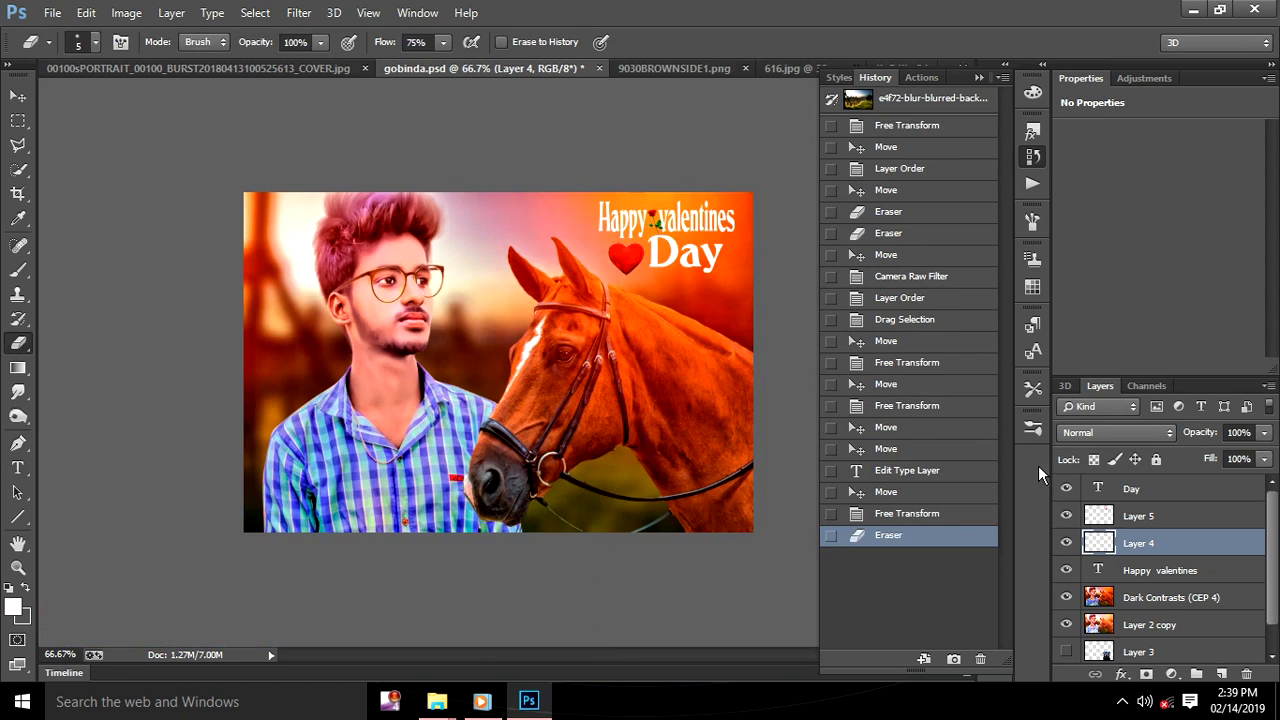
click(1156, 515)
drag(624, 256, 624, 251)
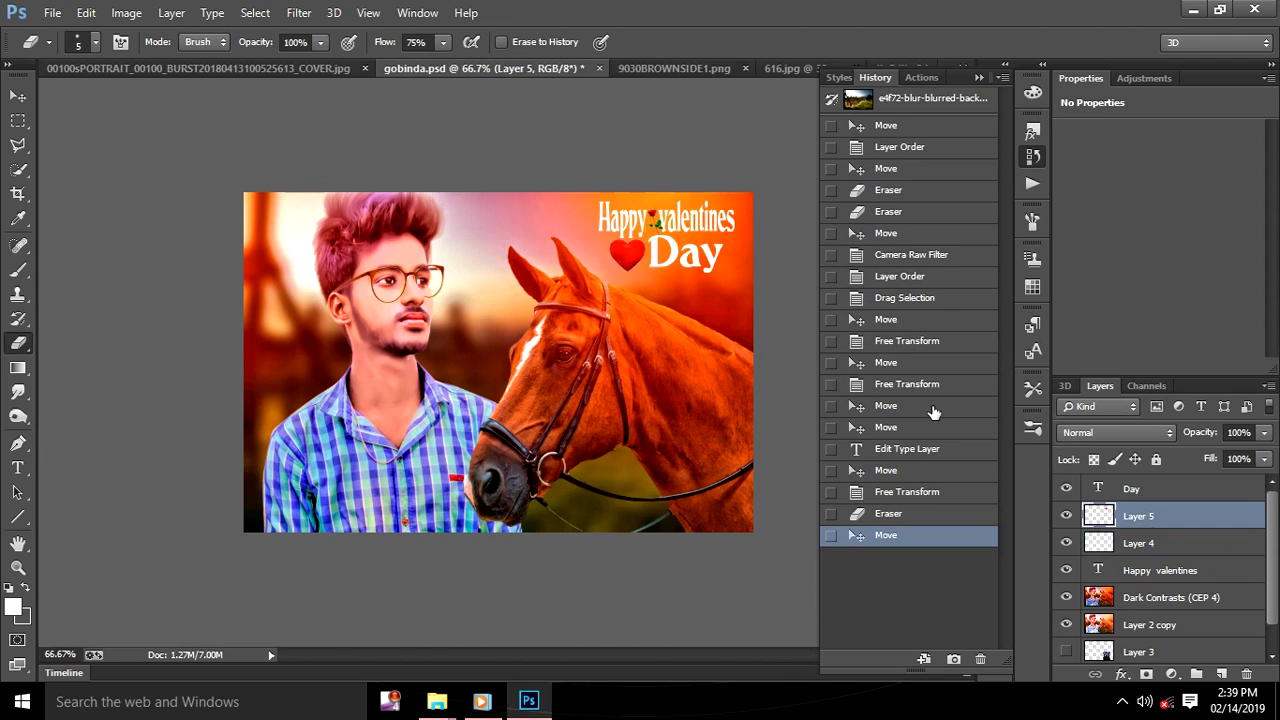
key(ctrl+minus)
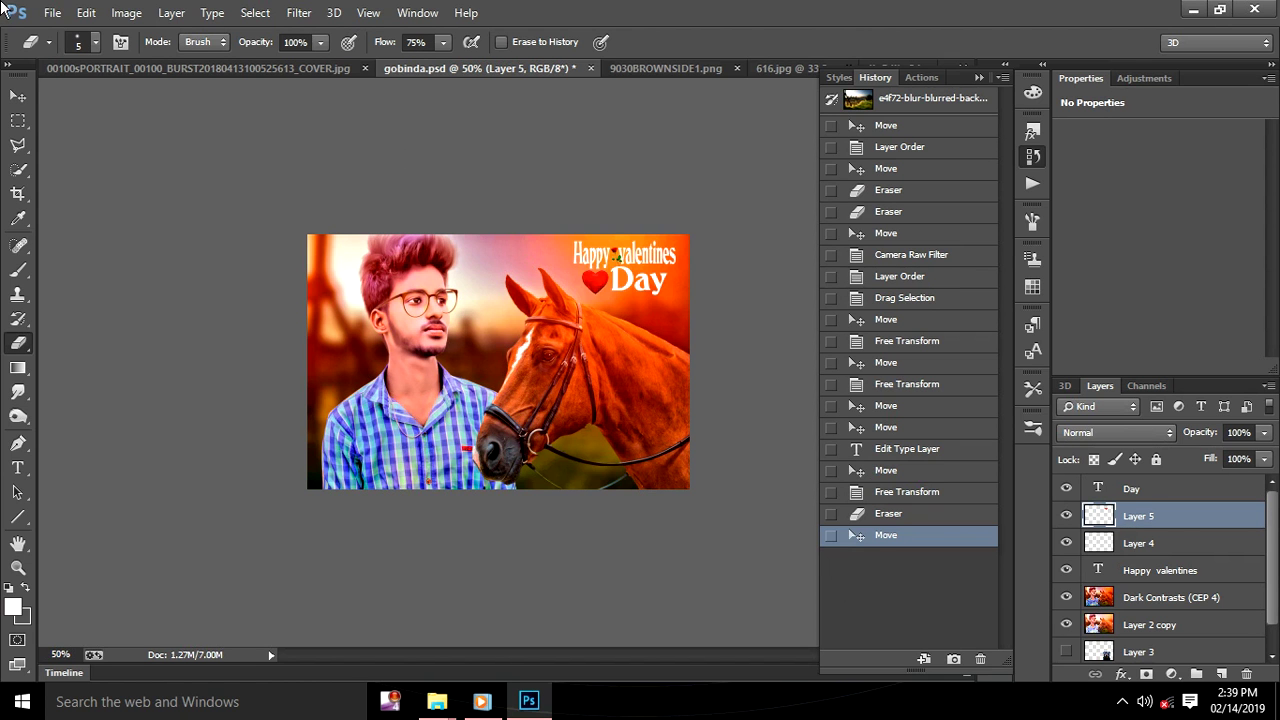
click(52, 12)
click(100, 48)
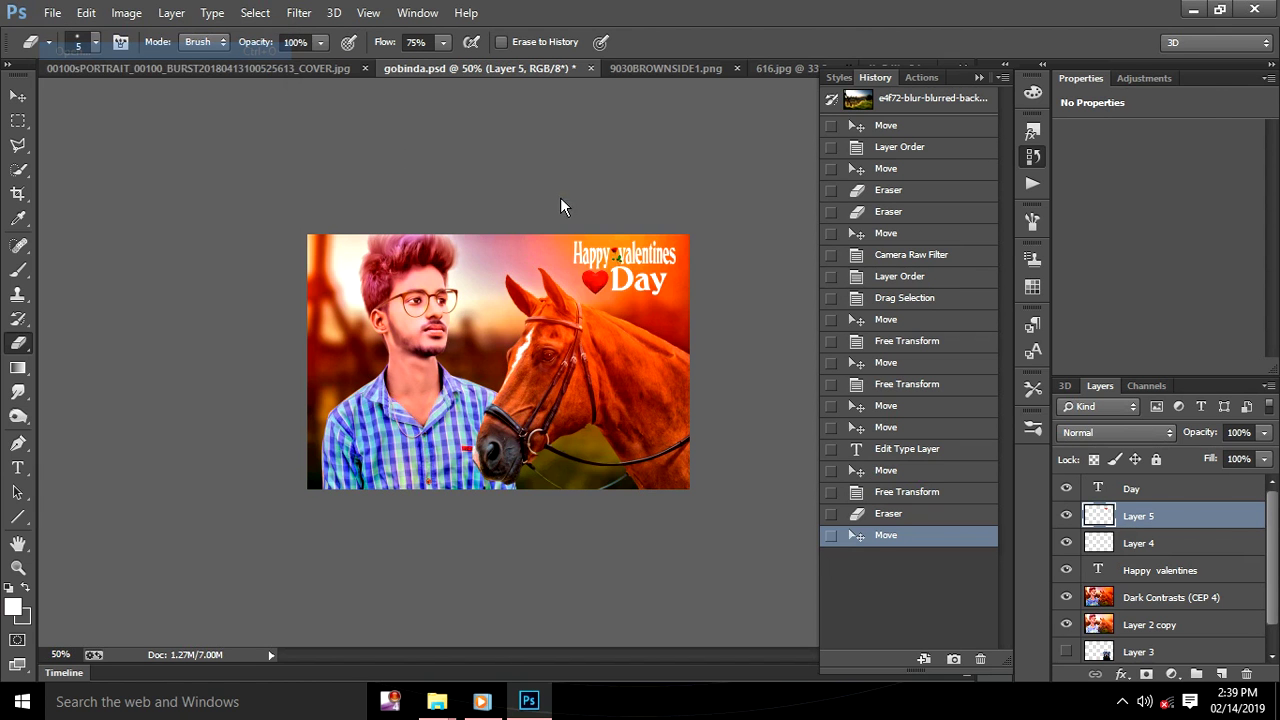
Open Red Glow.jpg from the lence light folder and drag it into the composite
double_click(491, 251)
click(744, 418)
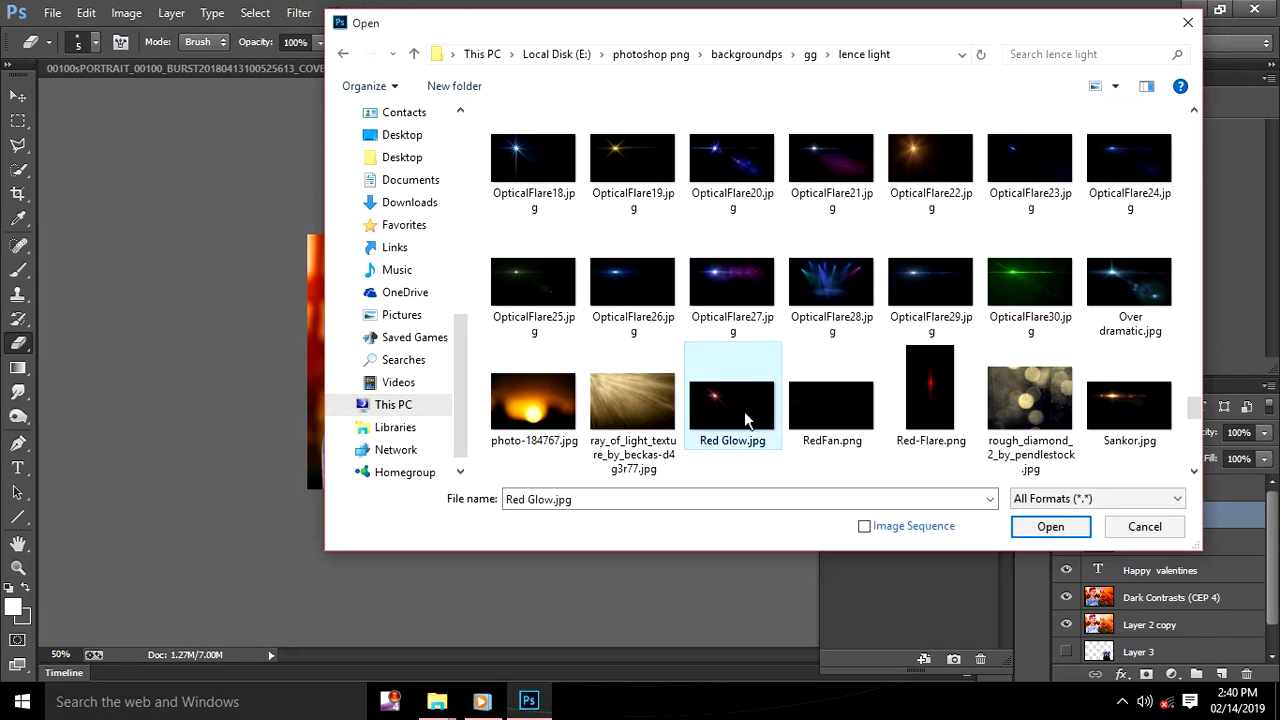
double_click(744, 411)
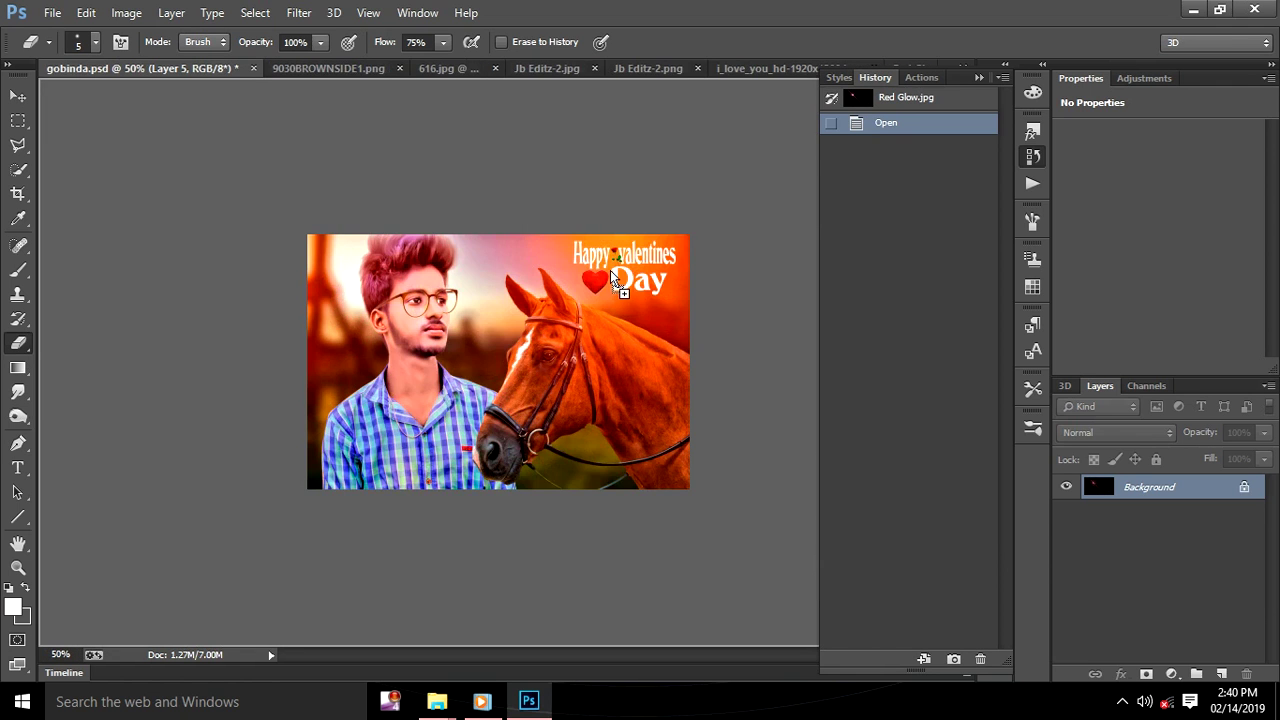
drag(88, 75, 670, 305)
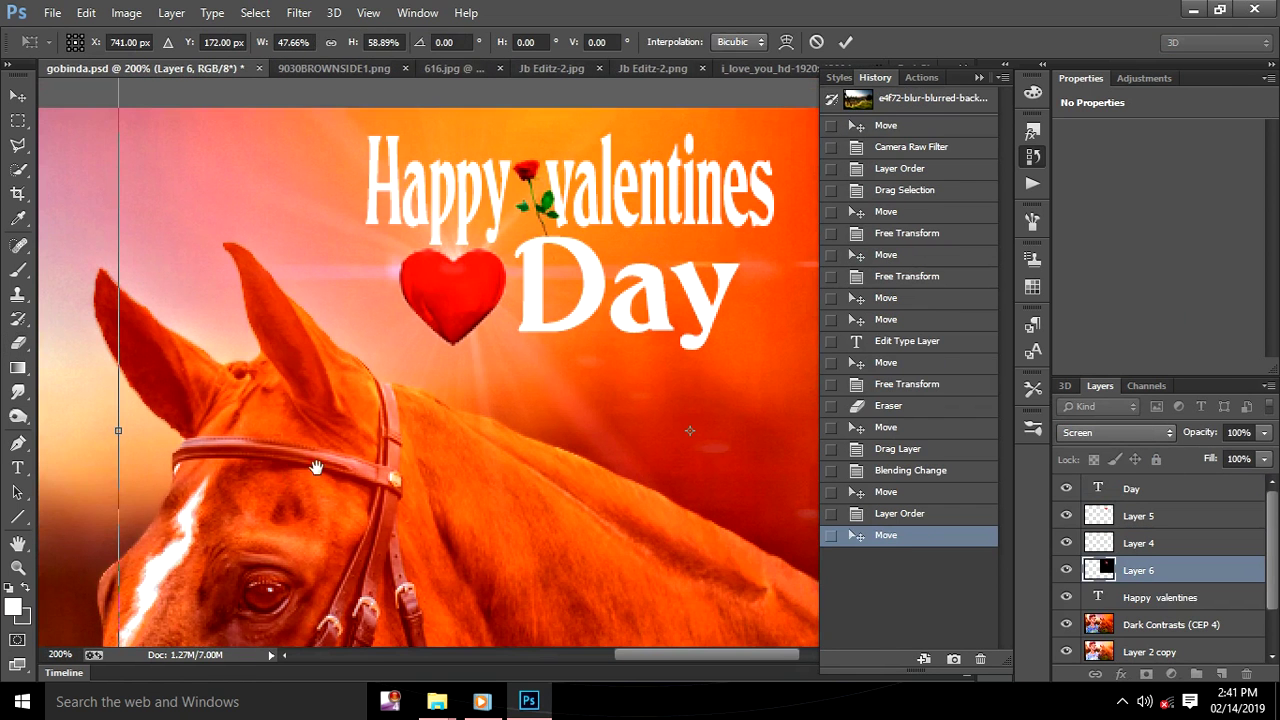
Position the glow near the valentines text and commit its transform
drag(476, 302, 468, 258)
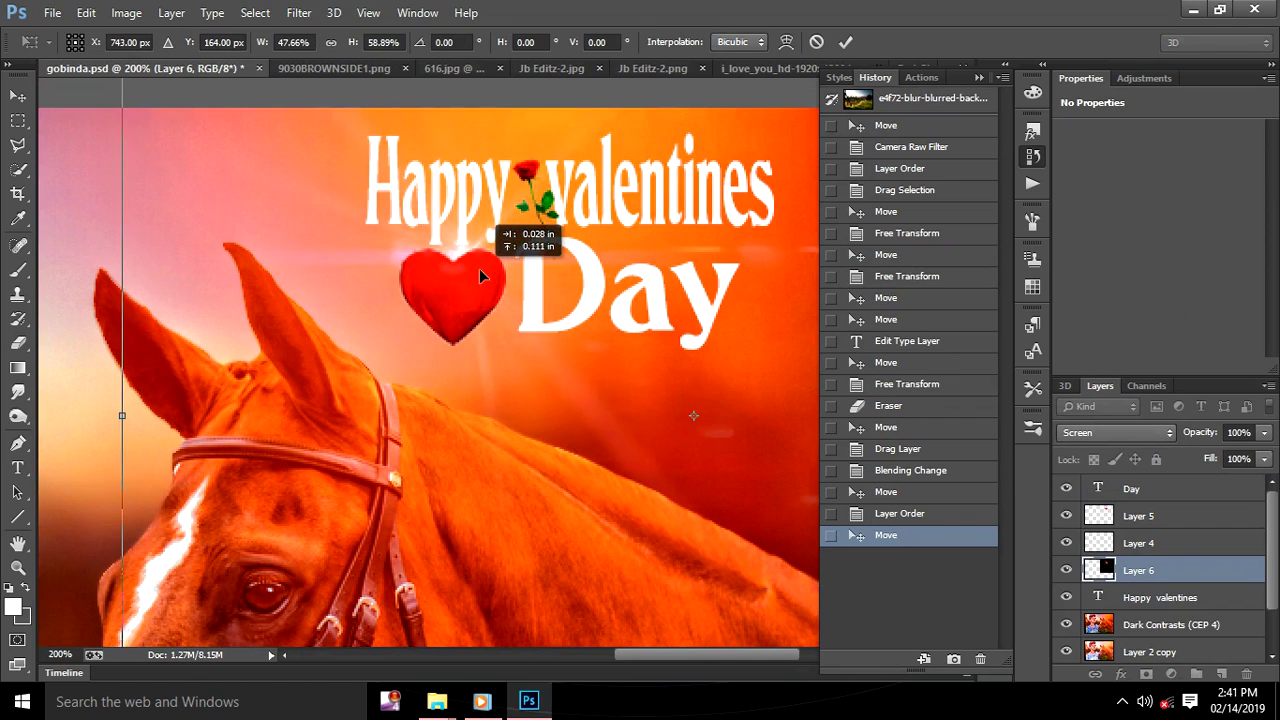
drag(468, 258, 471, 274)
key(ctrl+minus)
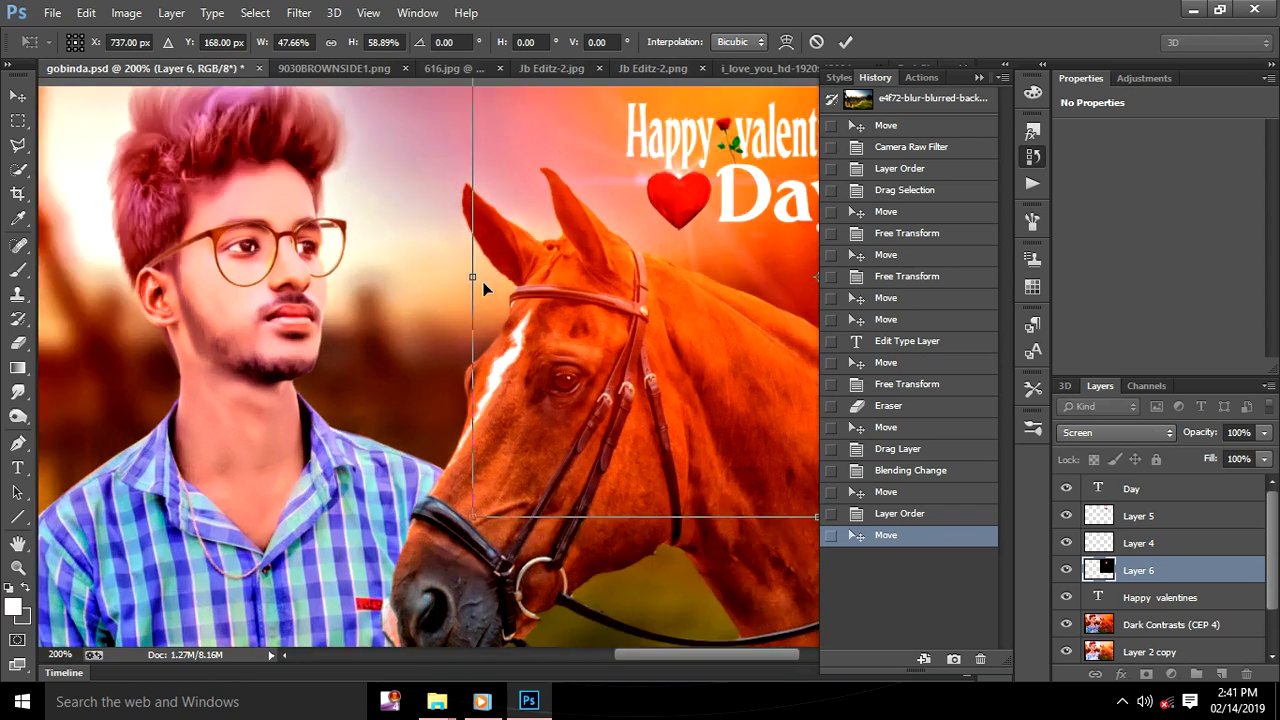
click(843, 39)
key(e)
key(ctrl+minus)
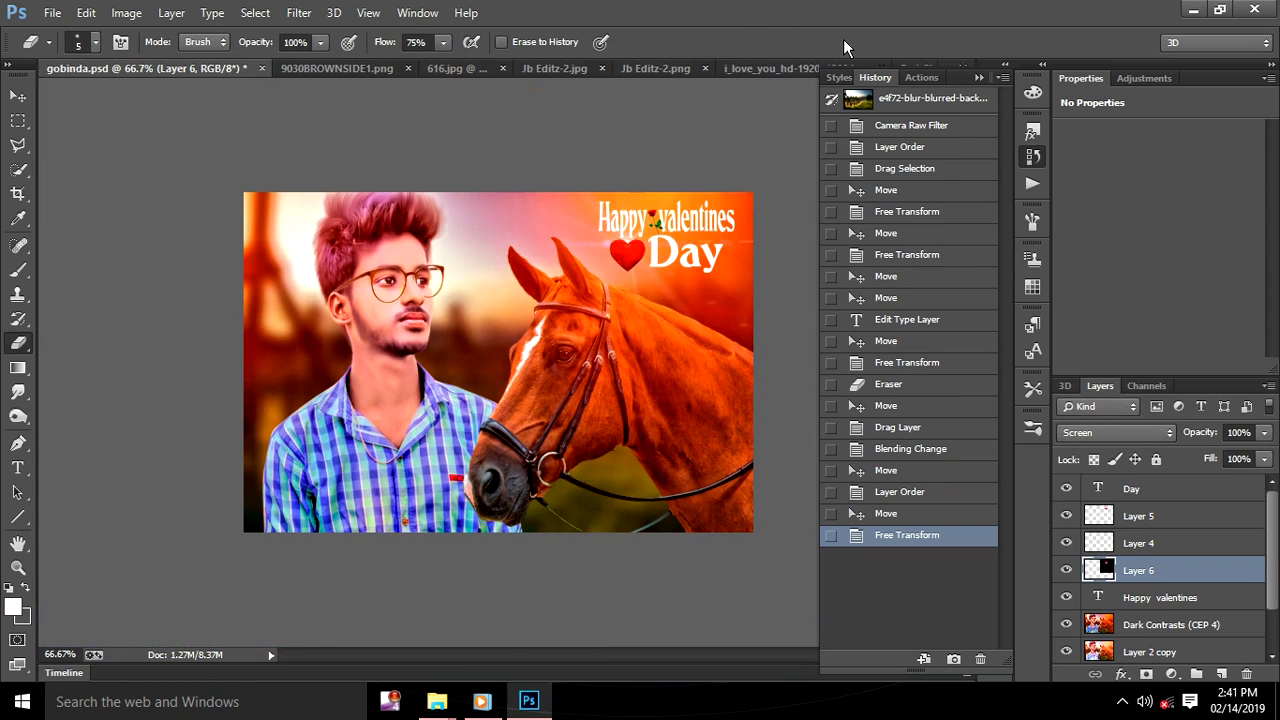
drag(654, 254, 653, 246)
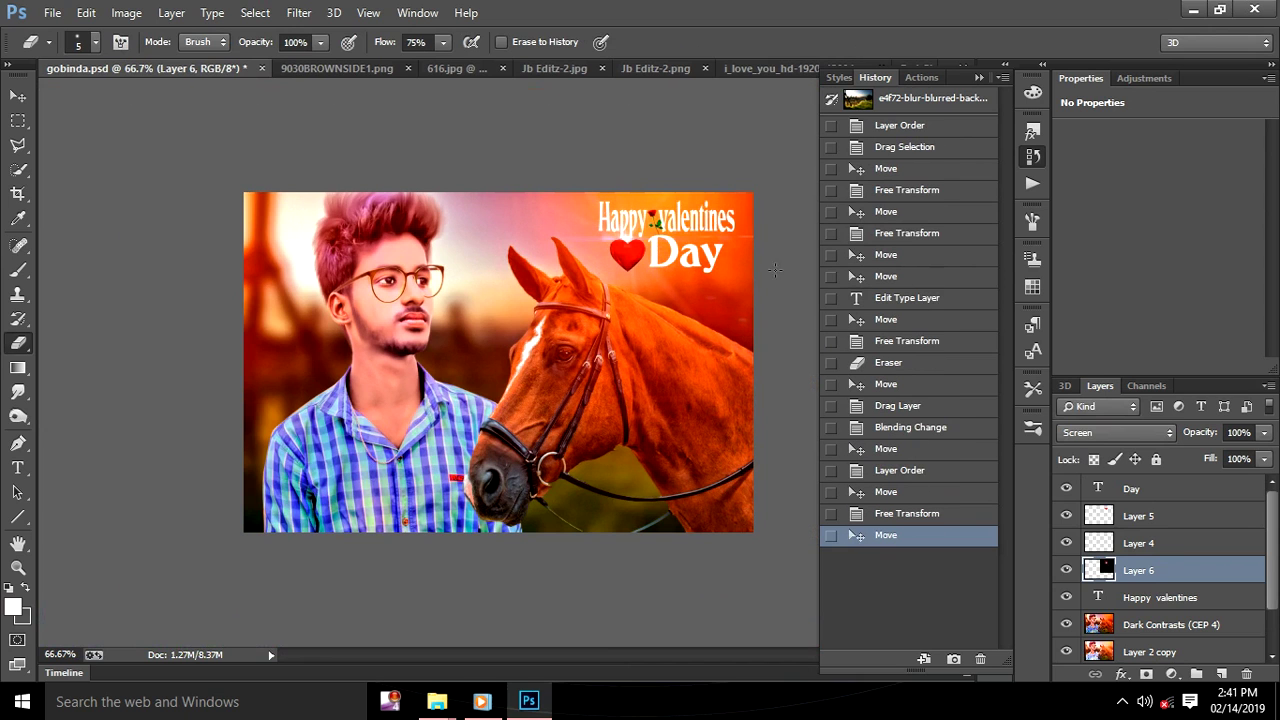
Move Layer 6 just below Day in the stack and set the glow beside the heart
drag(1142, 568, 1140, 503)
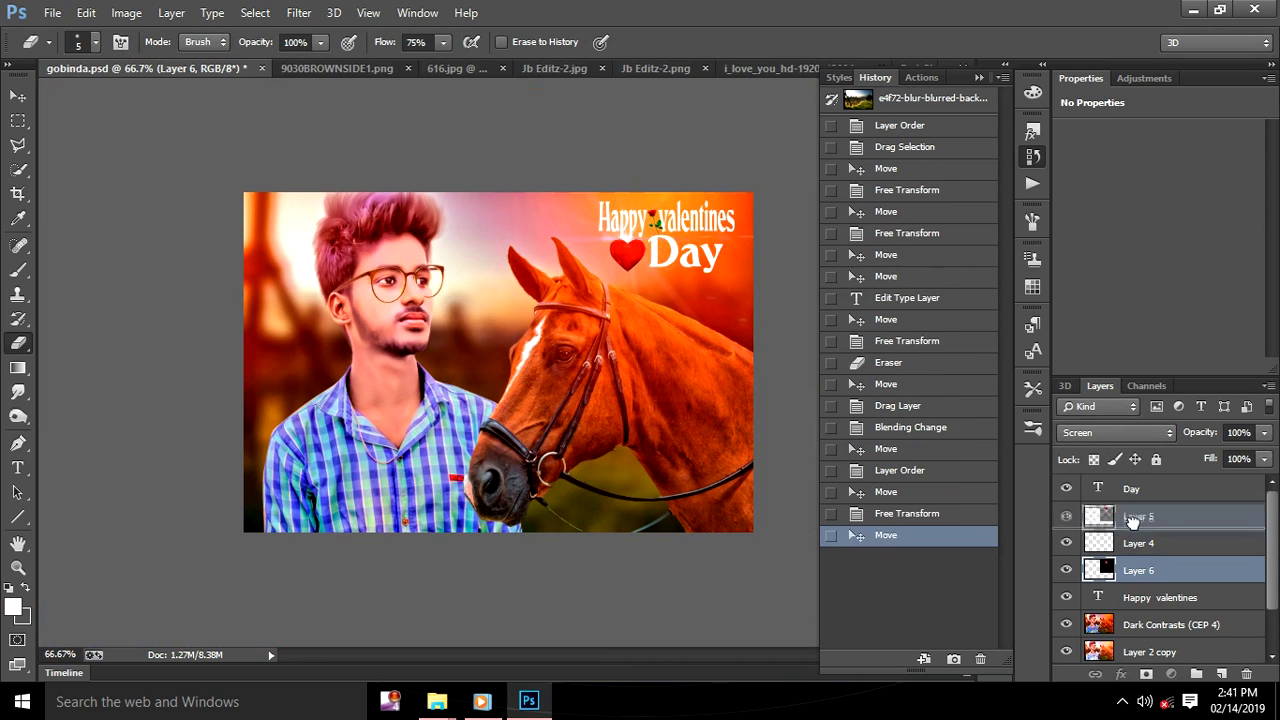
drag(668, 305, 663, 232)
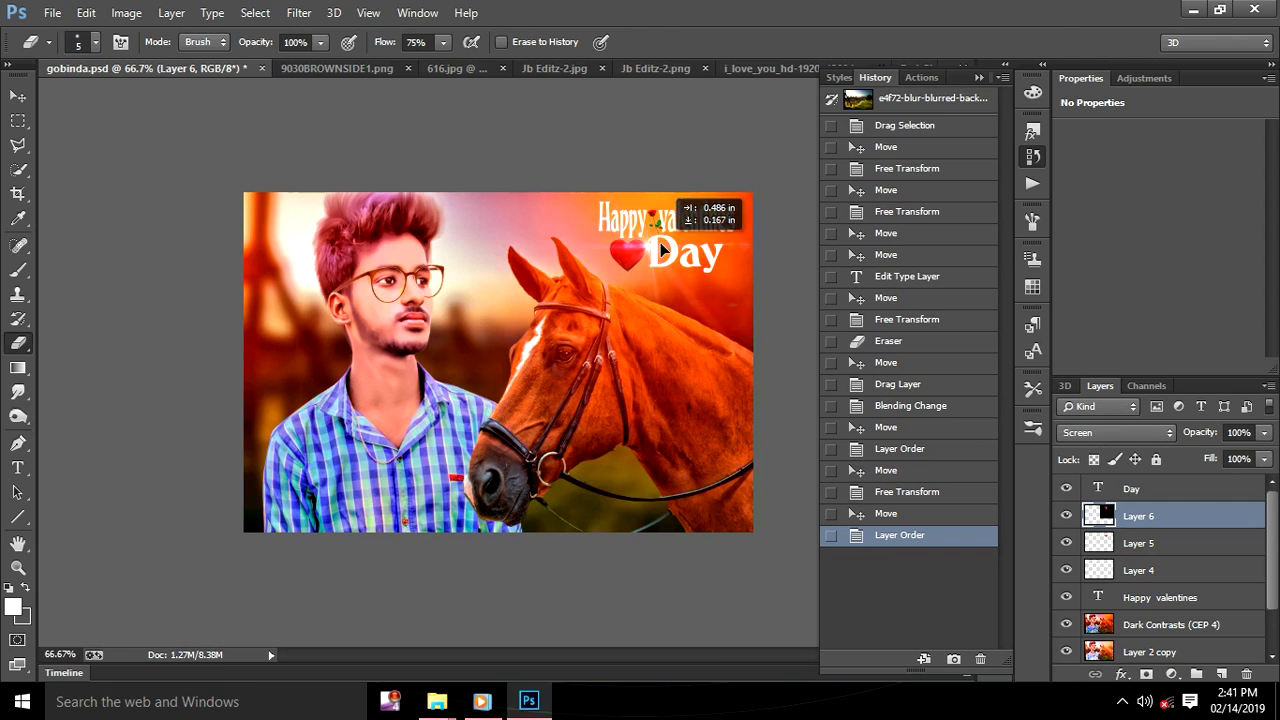
drag(663, 232, 684, 262)
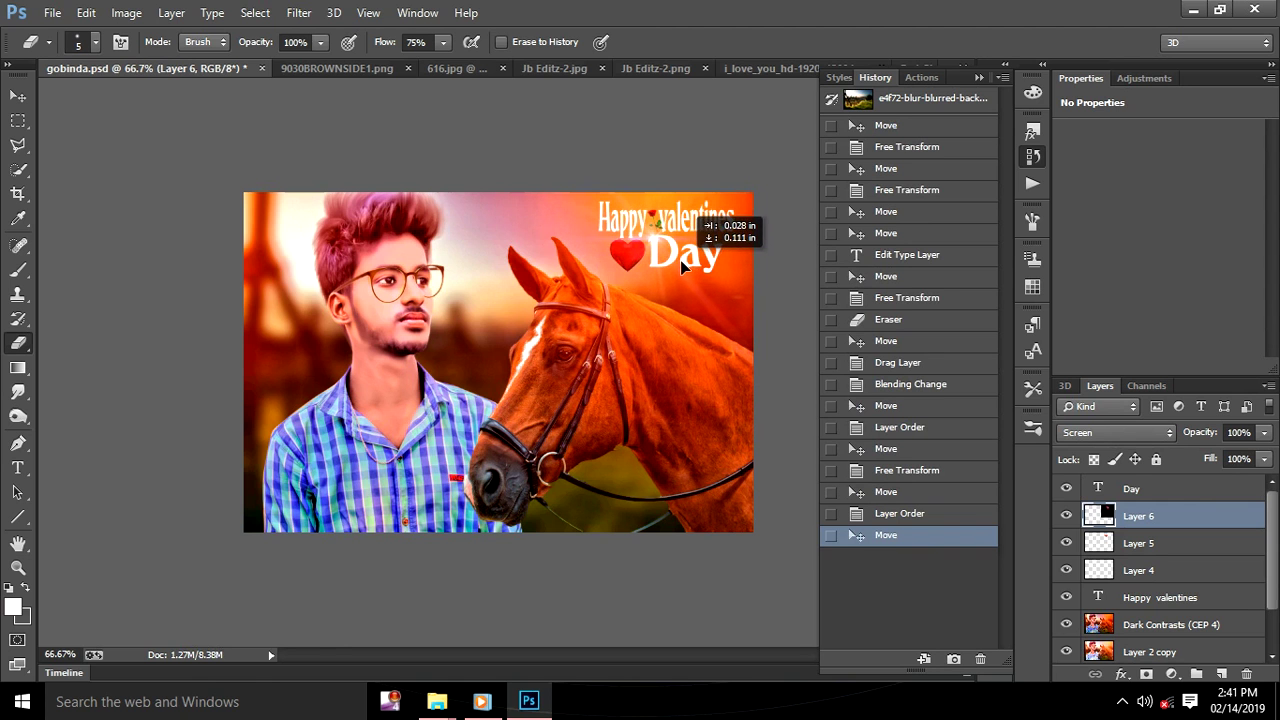
drag(682, 259, 680, 260)
key(ctrl+1)
click(831, 297)
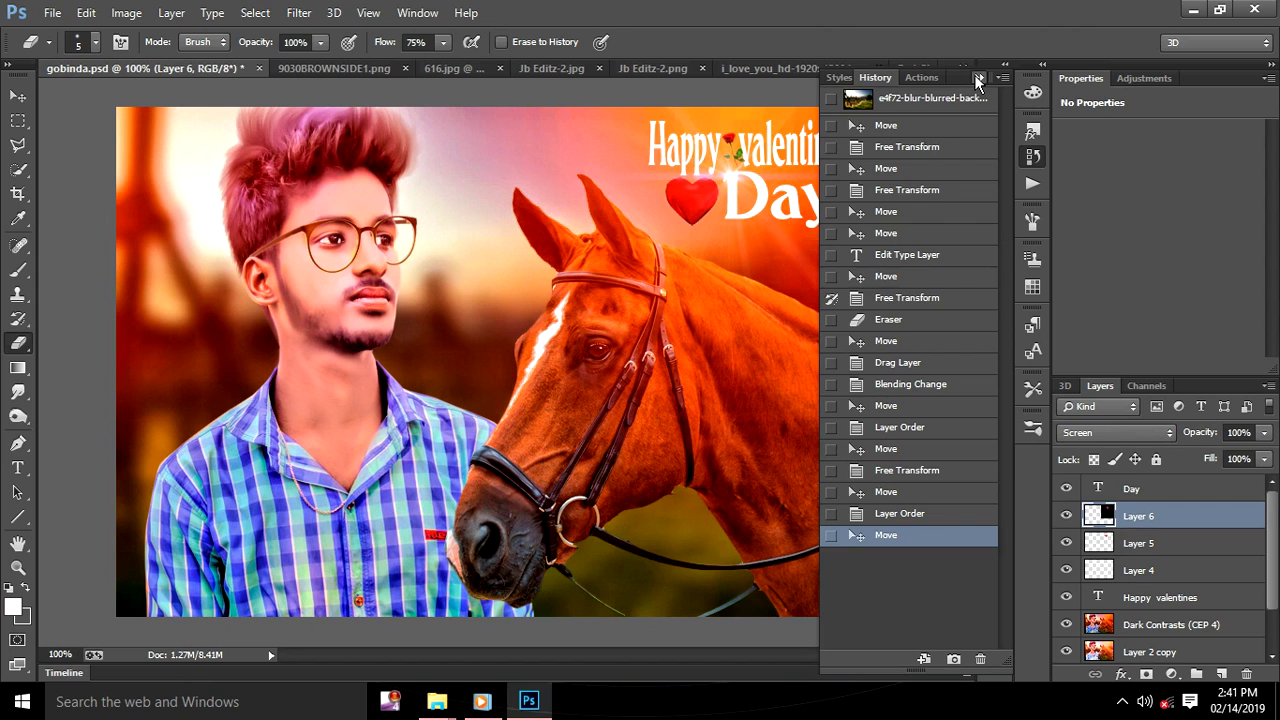
Fine-tune the glow up-left toward Day, then view the whole image at 66.67%
click(978, 78)
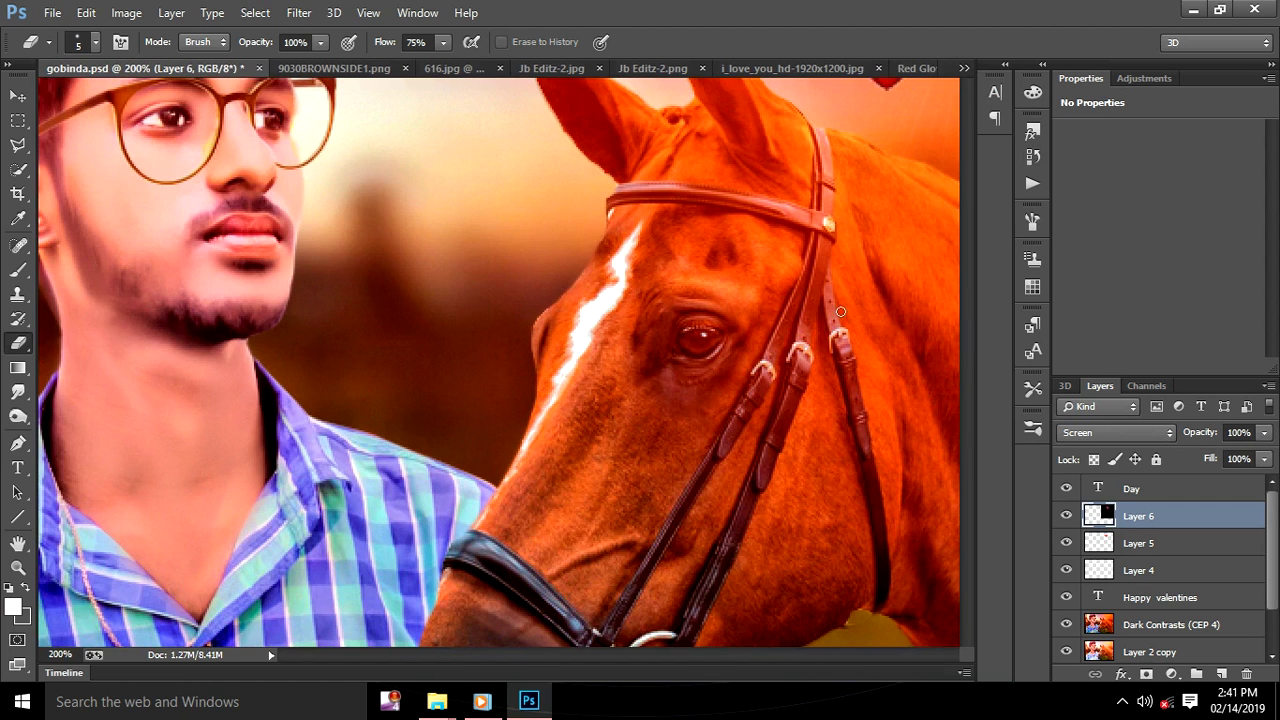
key(ctrl+plus)
drag(810, 227, 422, 617)
mouse_move(558, 425)
mouse_down()
mouse_move(542, 410)
mouse_move(563, 403)
mouse_up()
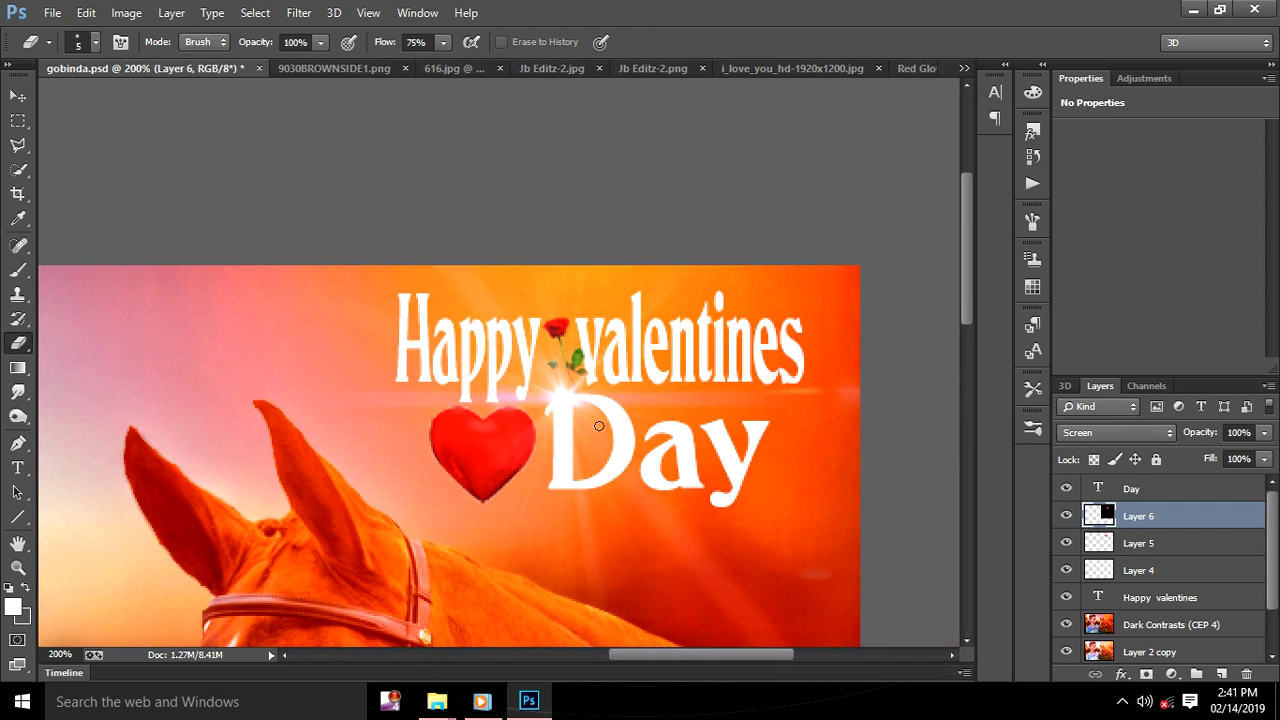
key(ctrl+minus)
key(ctrl+minus)
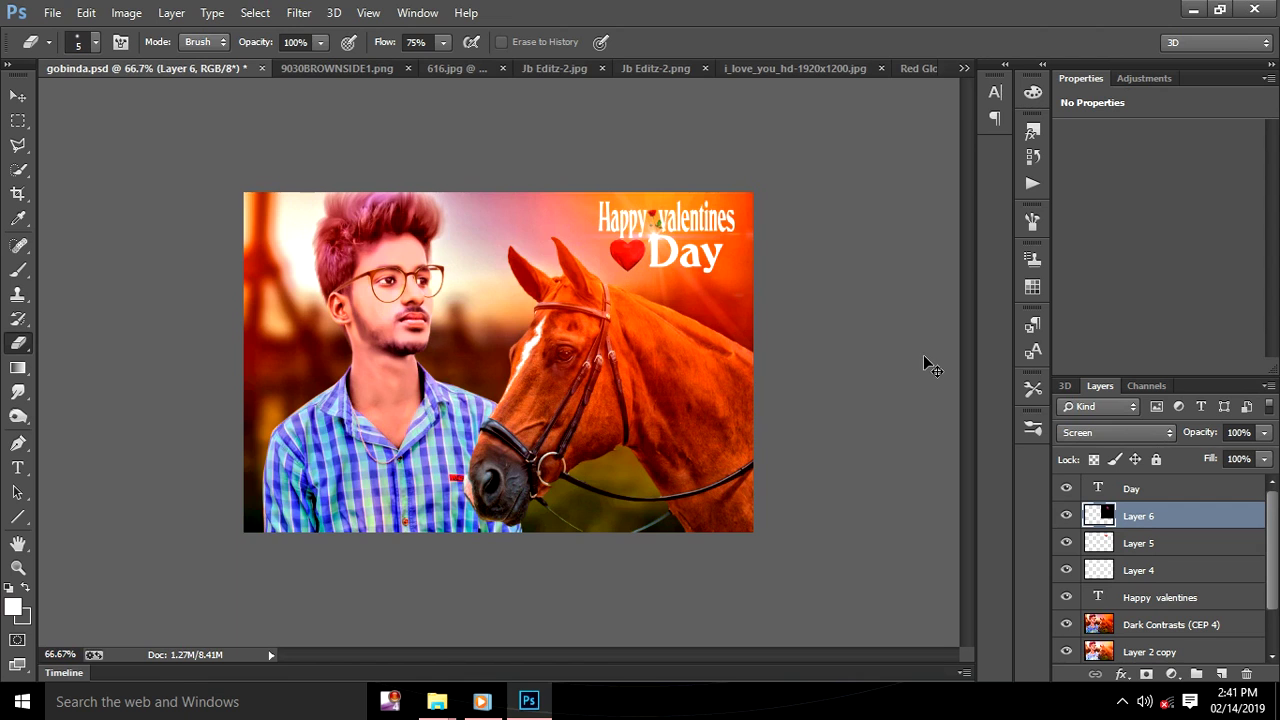
key(ctrl+minus)
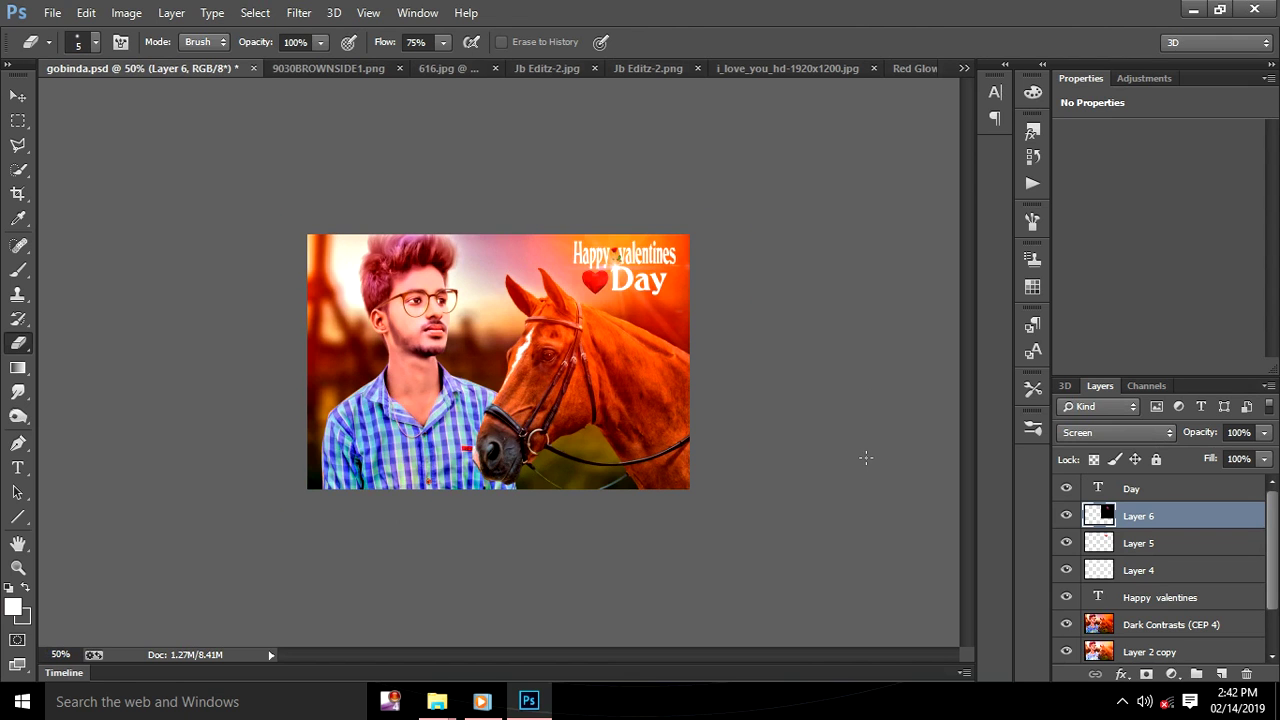
key(ctrl+plus)
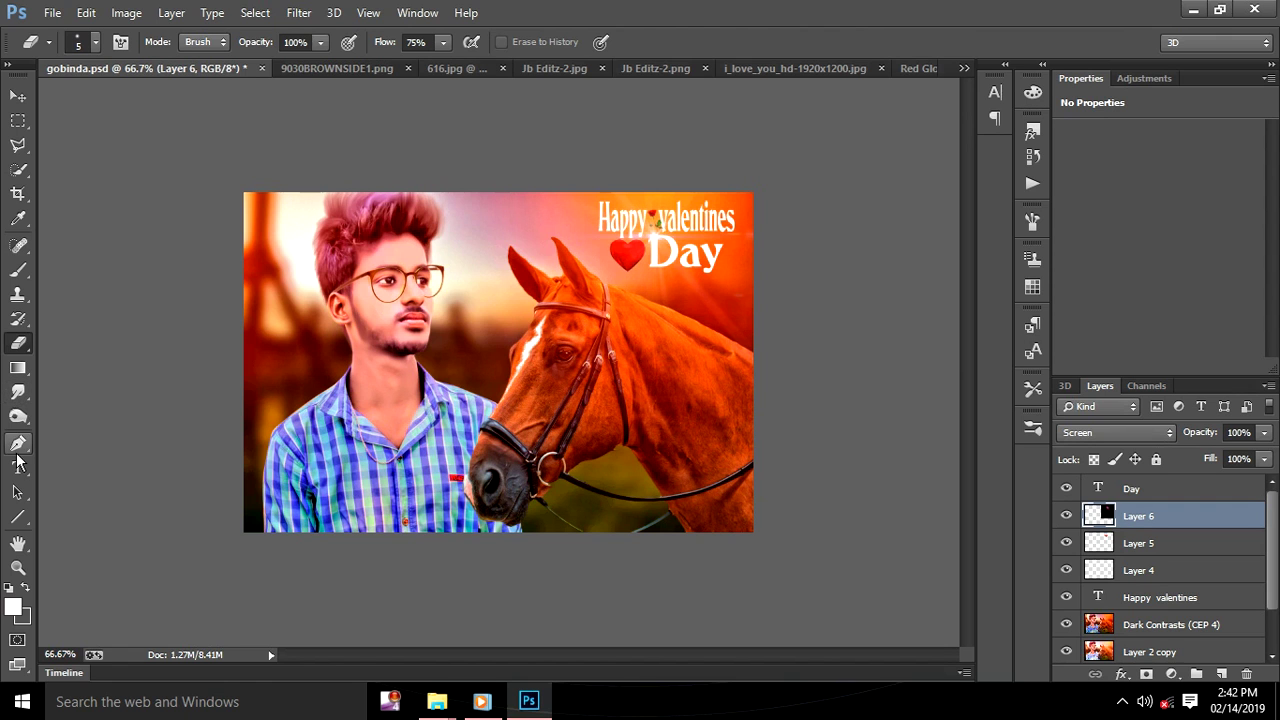
Set up the Dodge tool with a 146 px brush on the Dark Contrasts (CEP 4) layer
drag(14, 420, 90, 414)
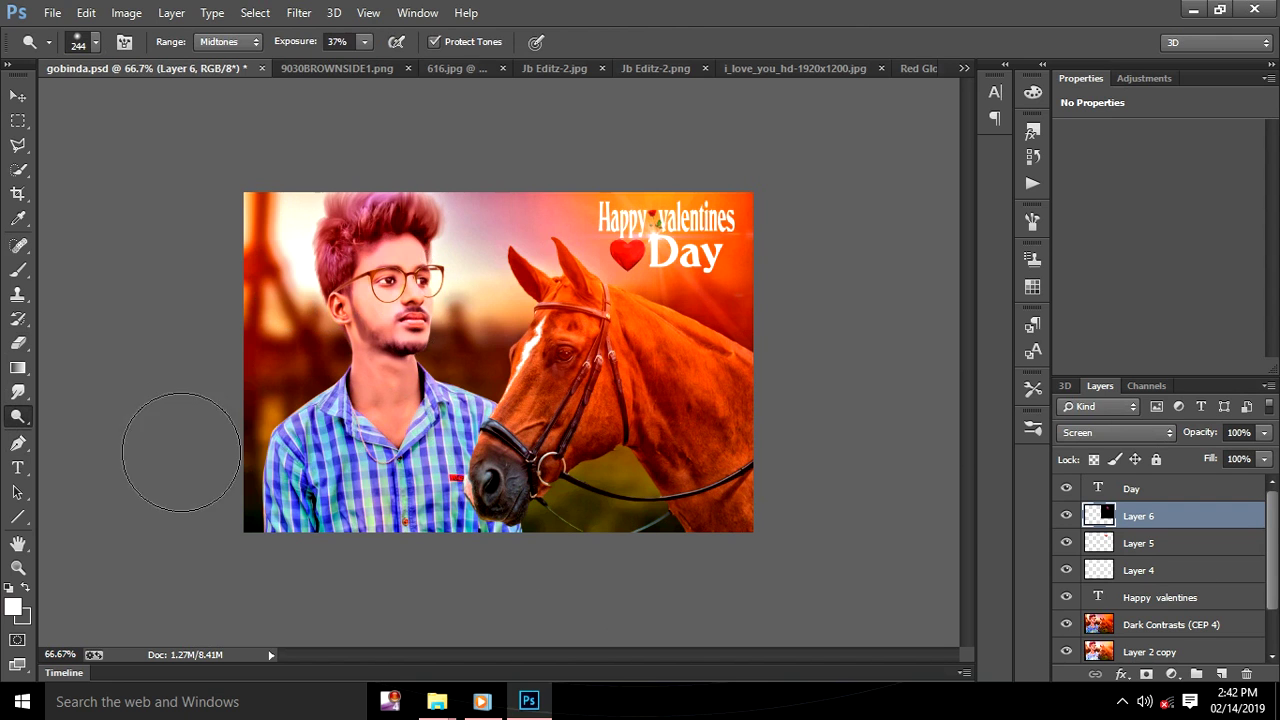
scroll(1128, 605, down, 2)
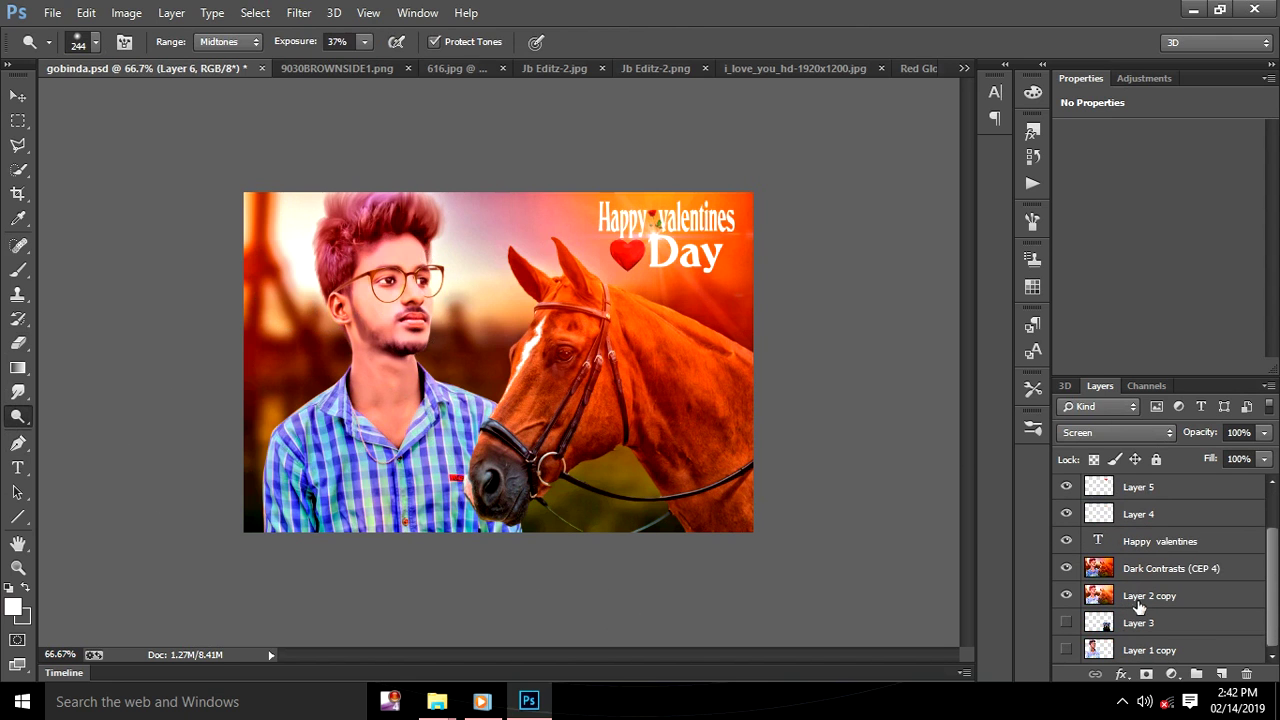
click(1148, 572)
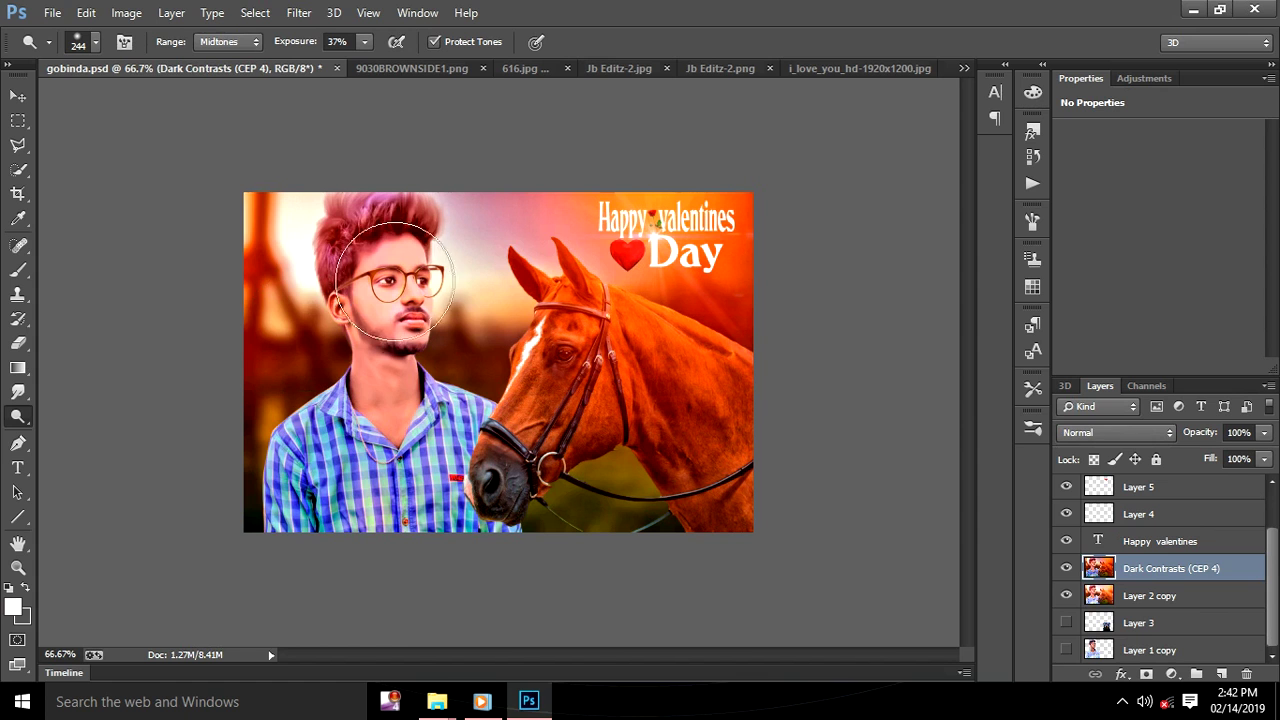
key(ctrl+z)
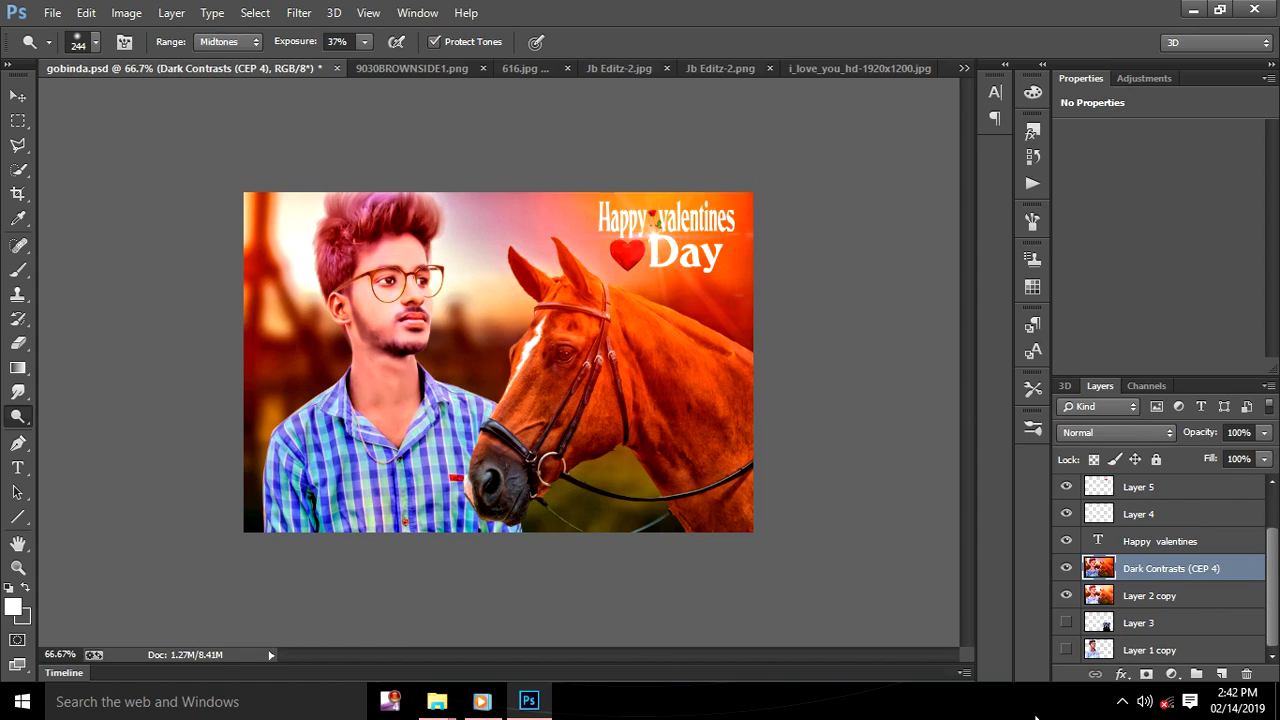
right_click(488, 334)
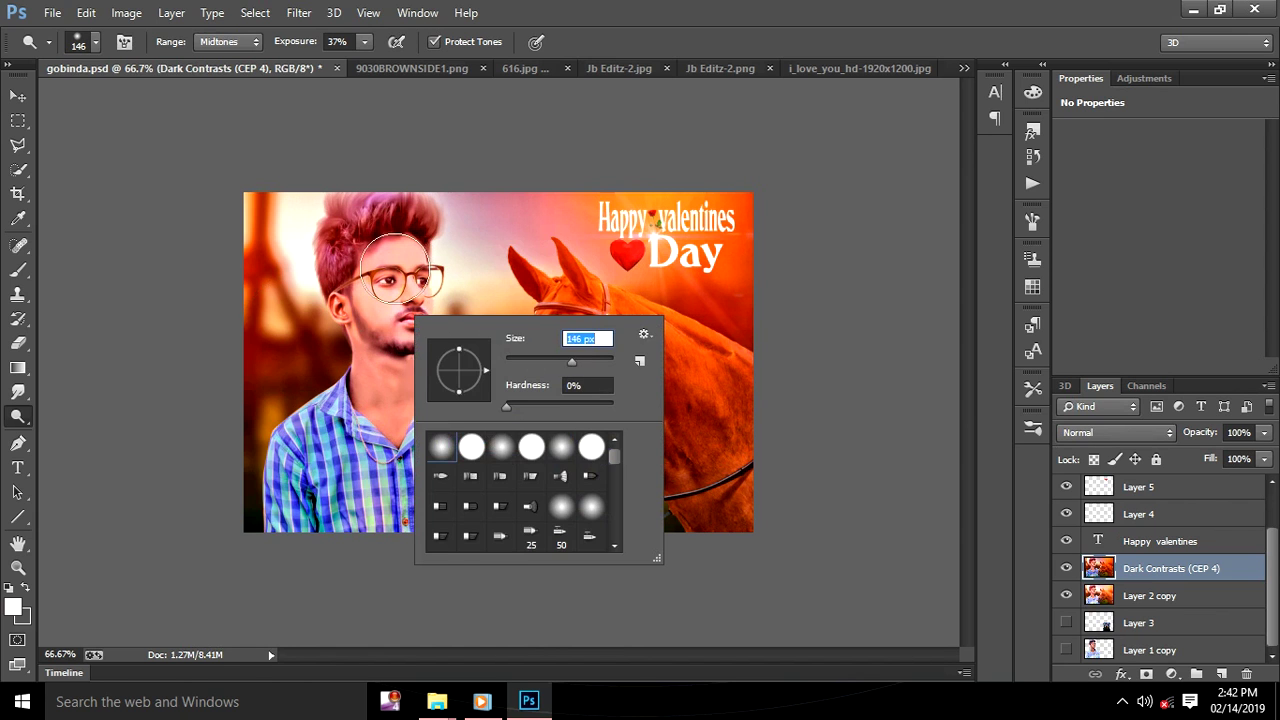
key(Return)
Try dodging the man's neck and collar, then undo it and compare in History
drag(383, 444, 430, 377)
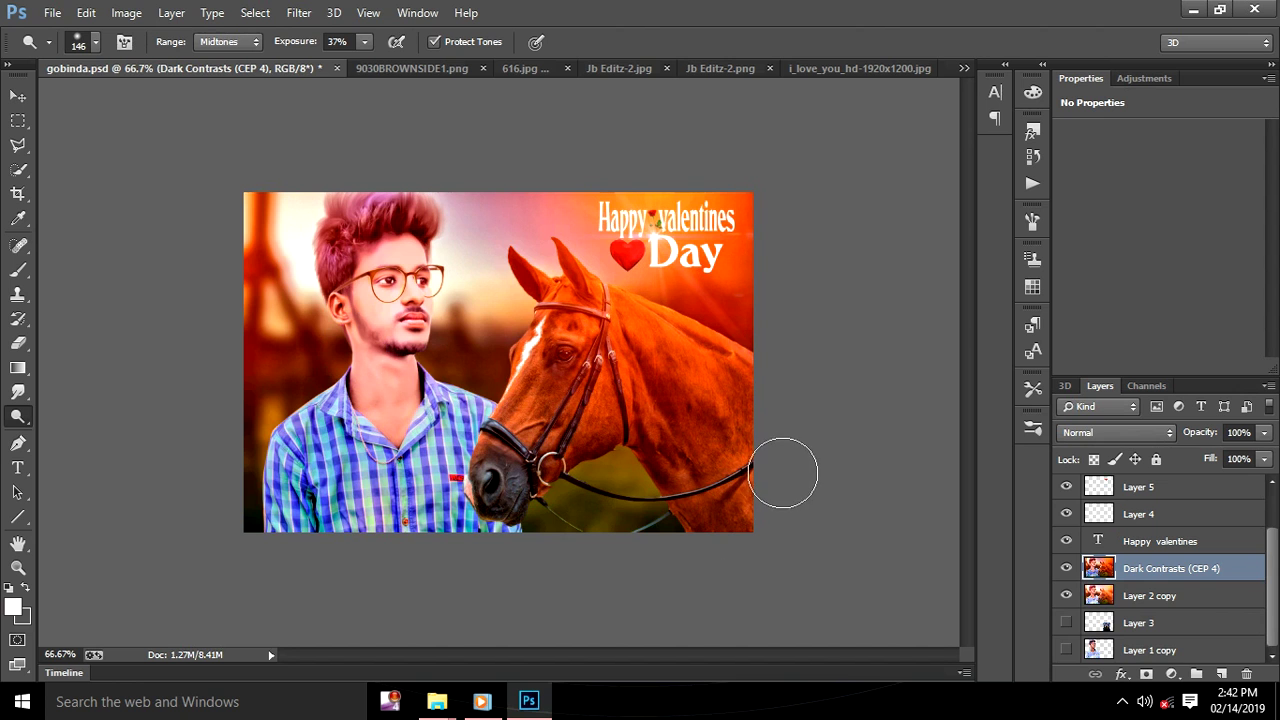
key(ctrl+minus)
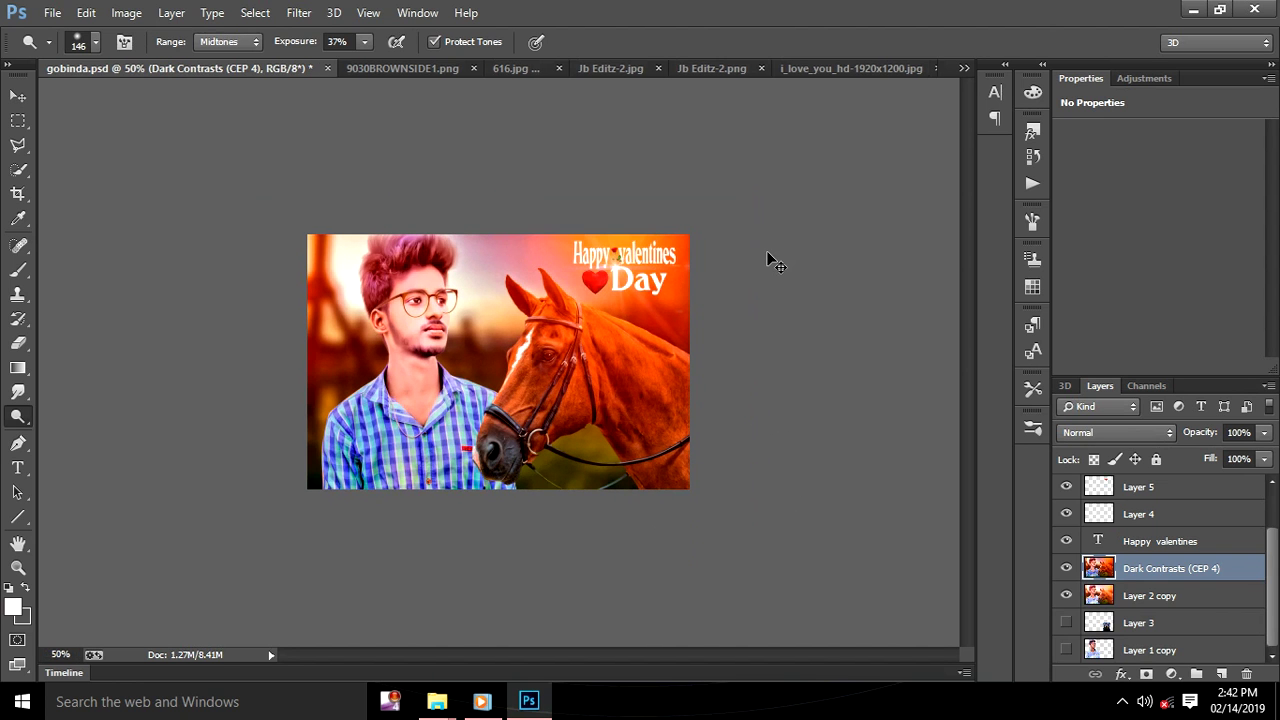
key(ctrl+plus)
key(ctrl+plus)
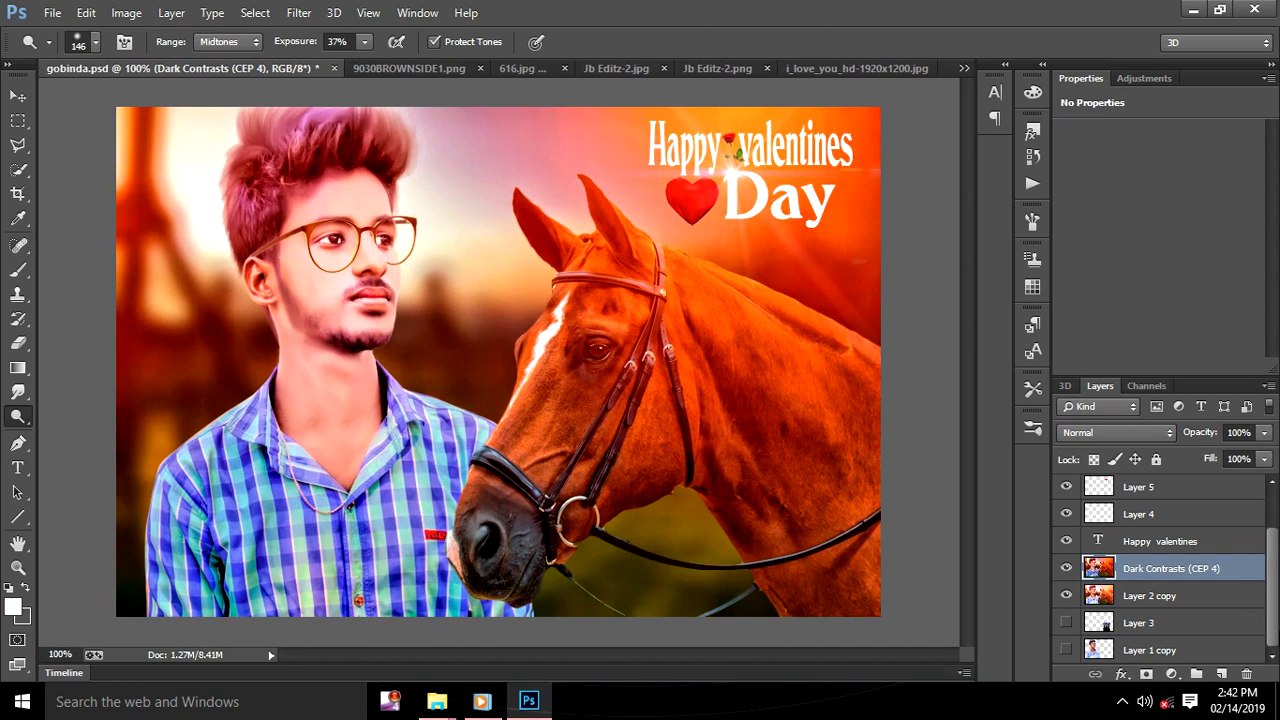
key(ctrl+z)
key(ctrl+z)
click(1031, 157)
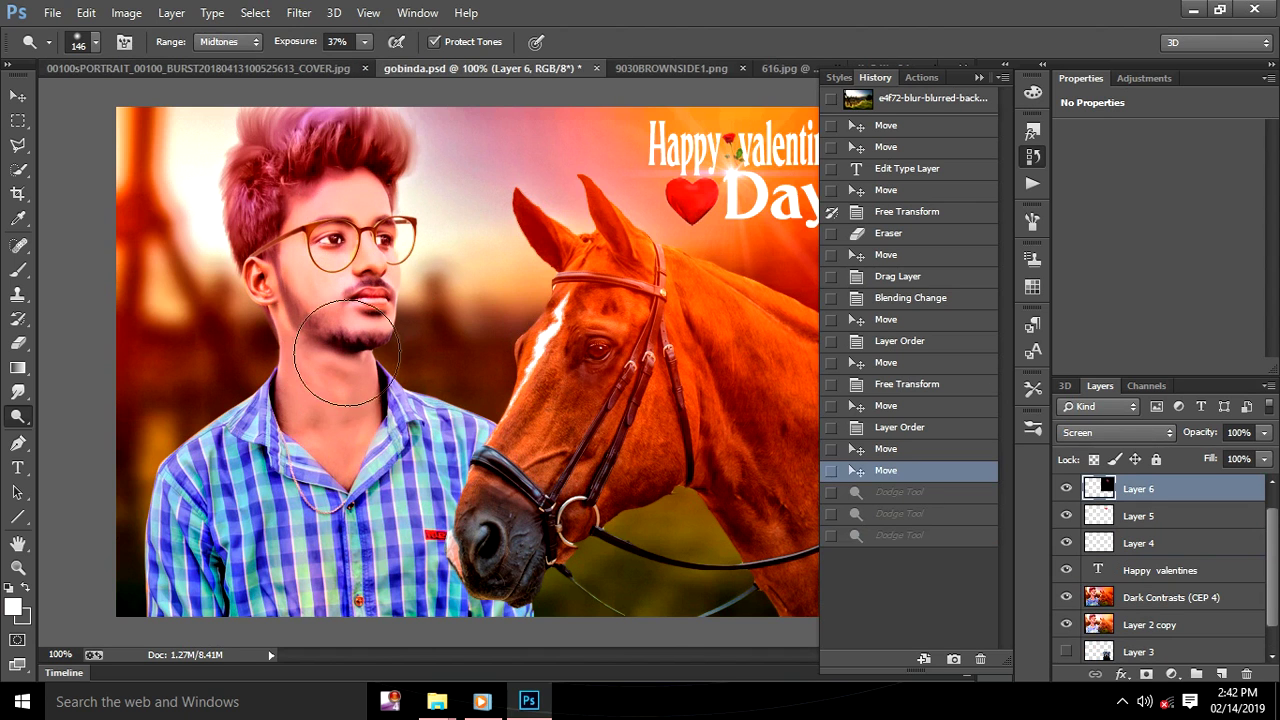
key(ctrl+z)
key(ctrl+z)
click(1135, 597)
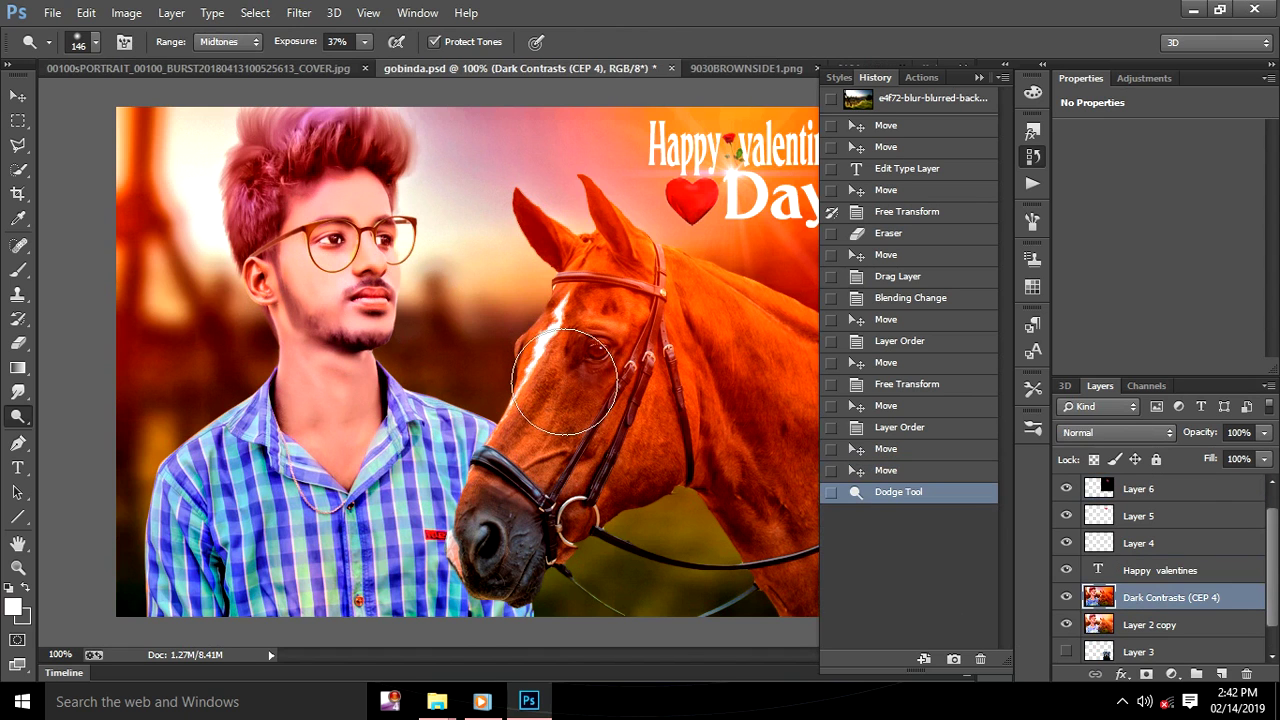
Lighten the horse's noseband area with dodge strokes, then zoom in on the muzzle
key(ctrl+minus)
key(ctrl+minus)
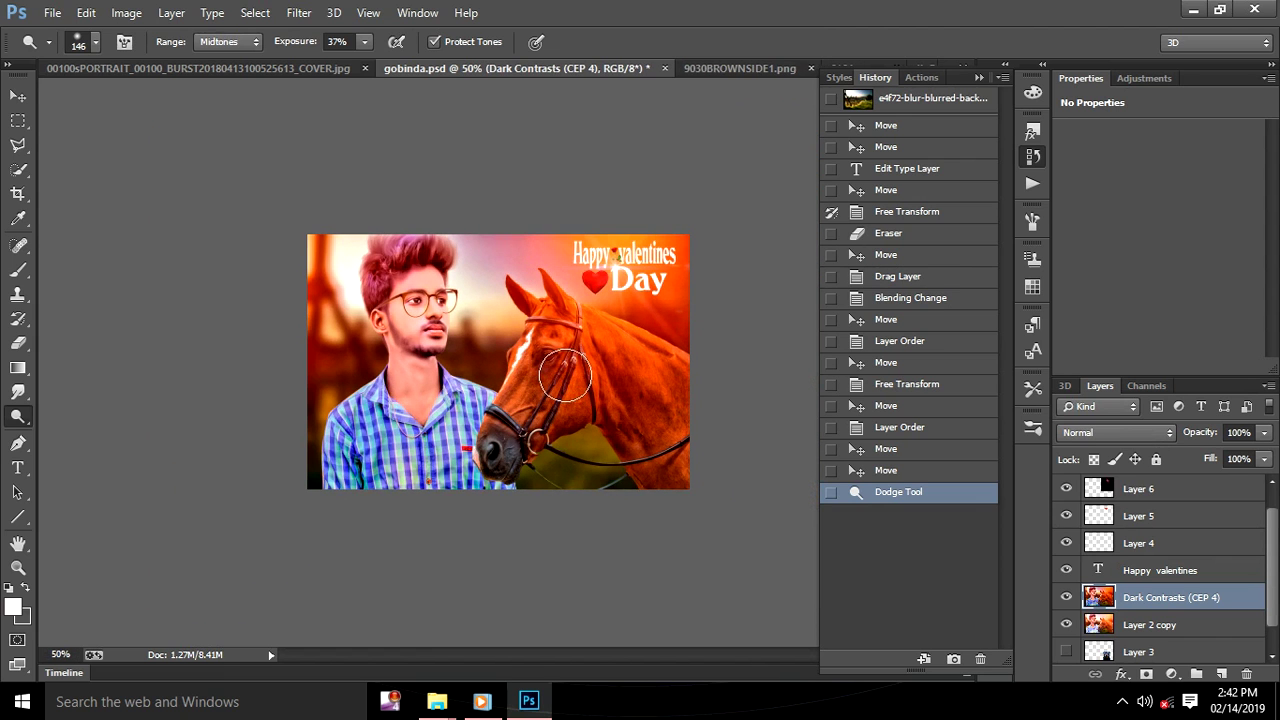
key(ctrl+minus)
key(ctrl+plus)
key(ctrl+plus)
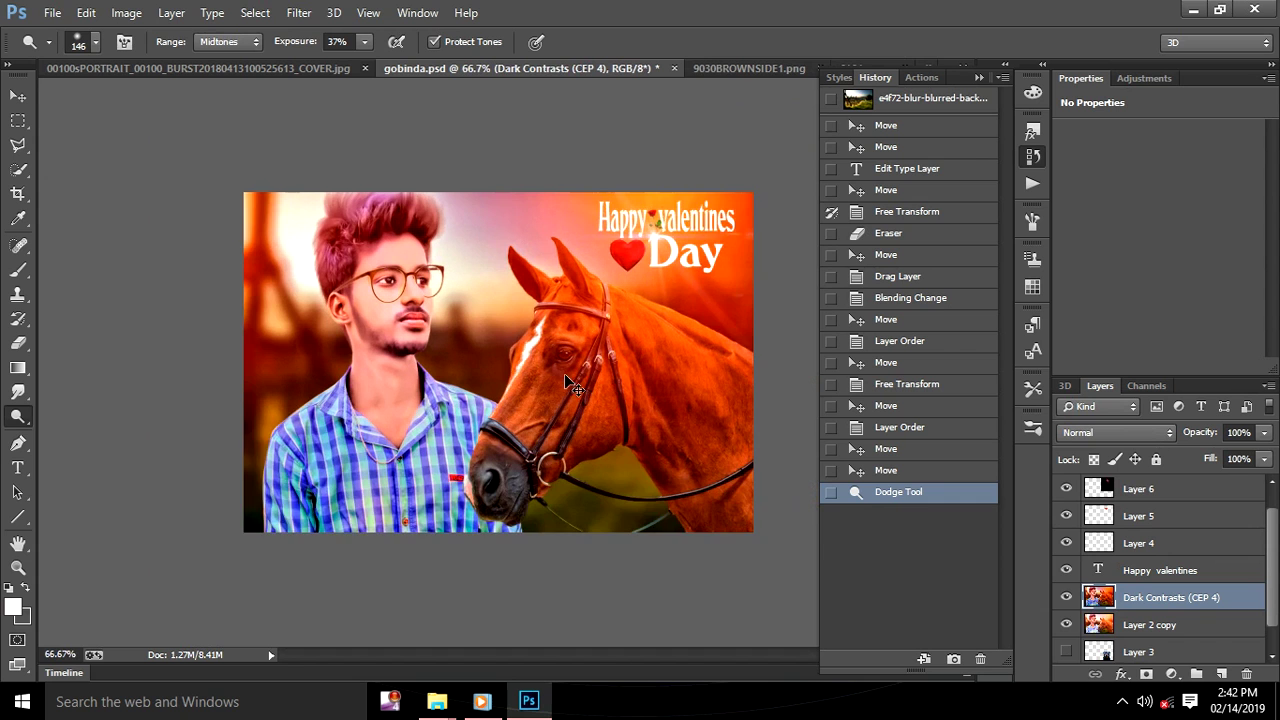
key(ctrl+plus)
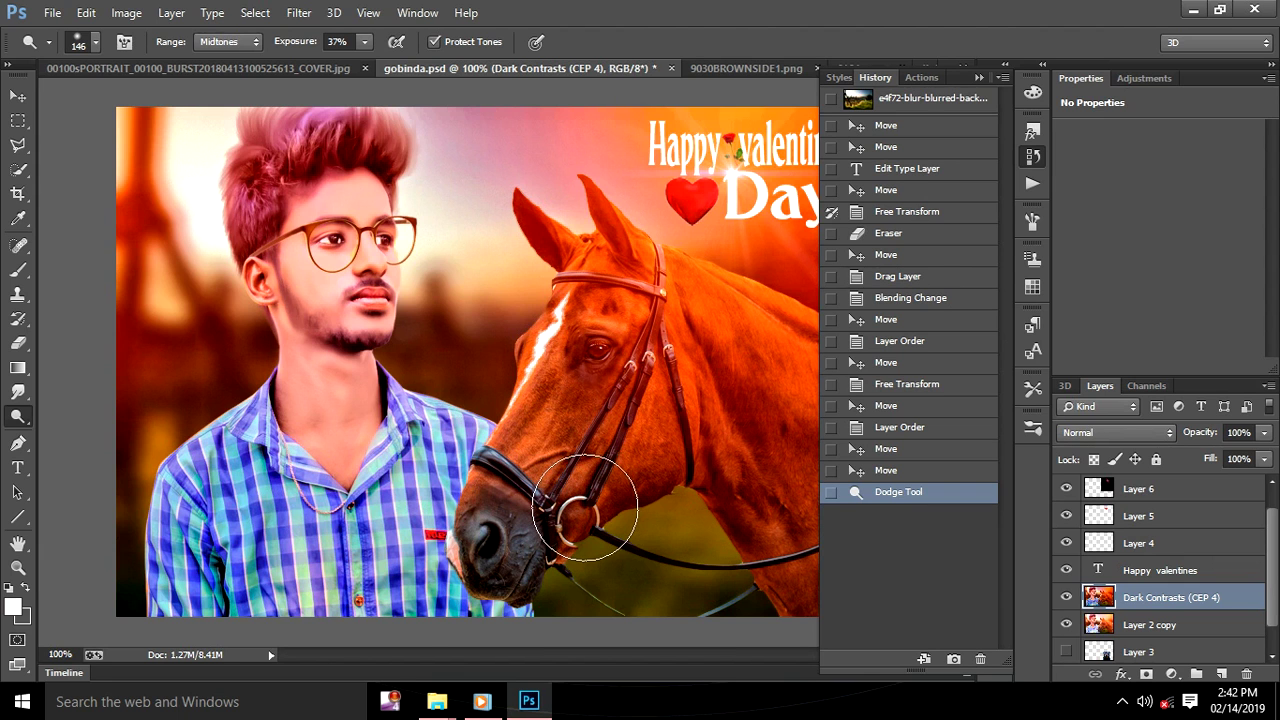
drag(557, 508, 605, 470)
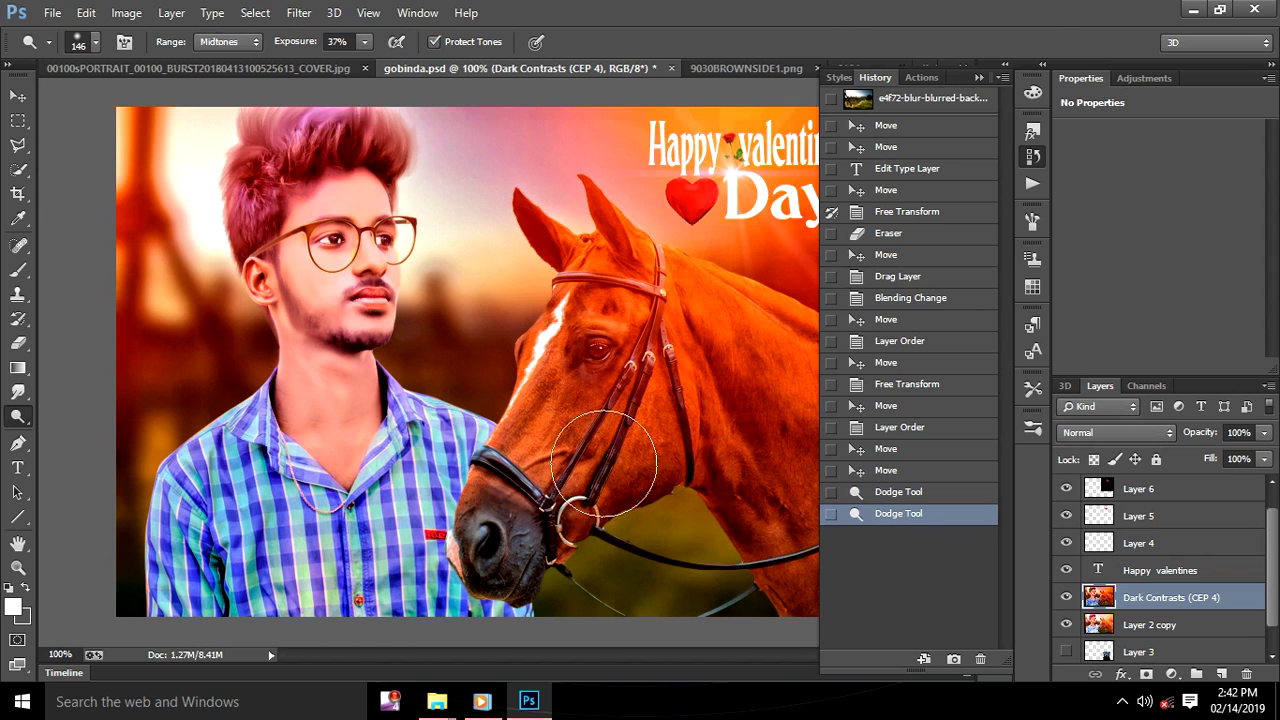
drag(625, 337, 590, 420)
key(ctrl+z)
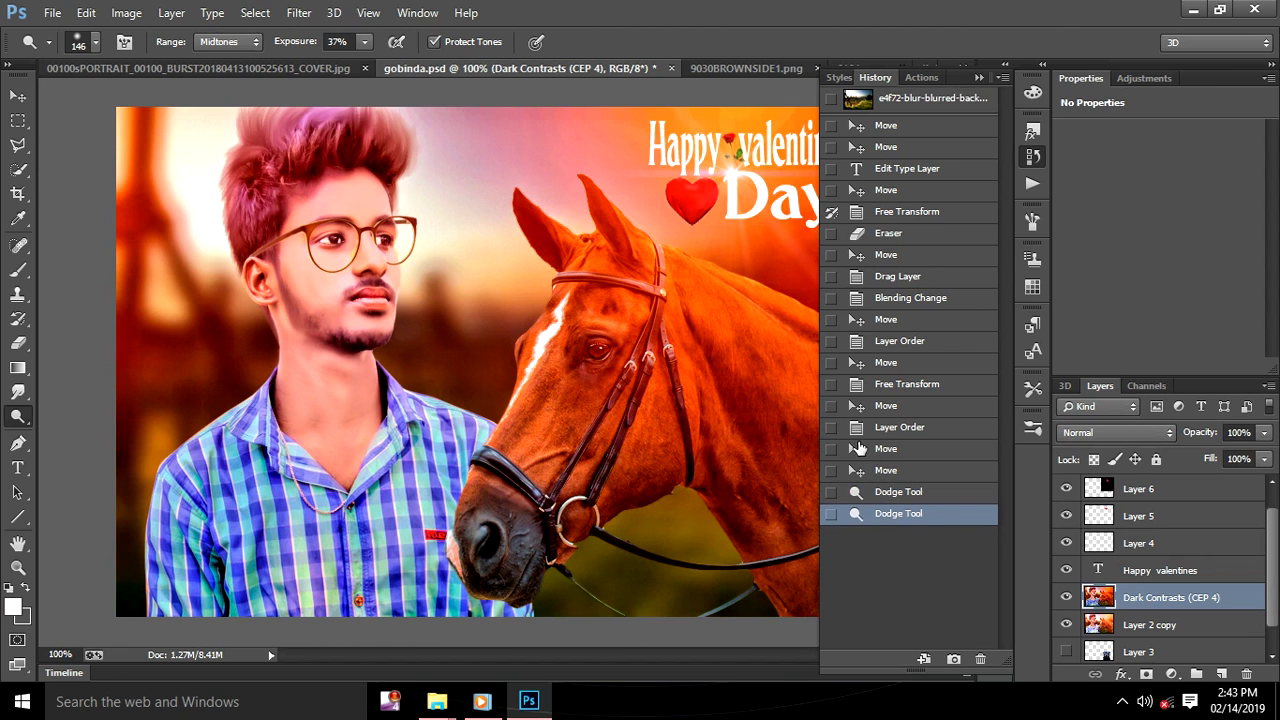
key(ctrl+plus)
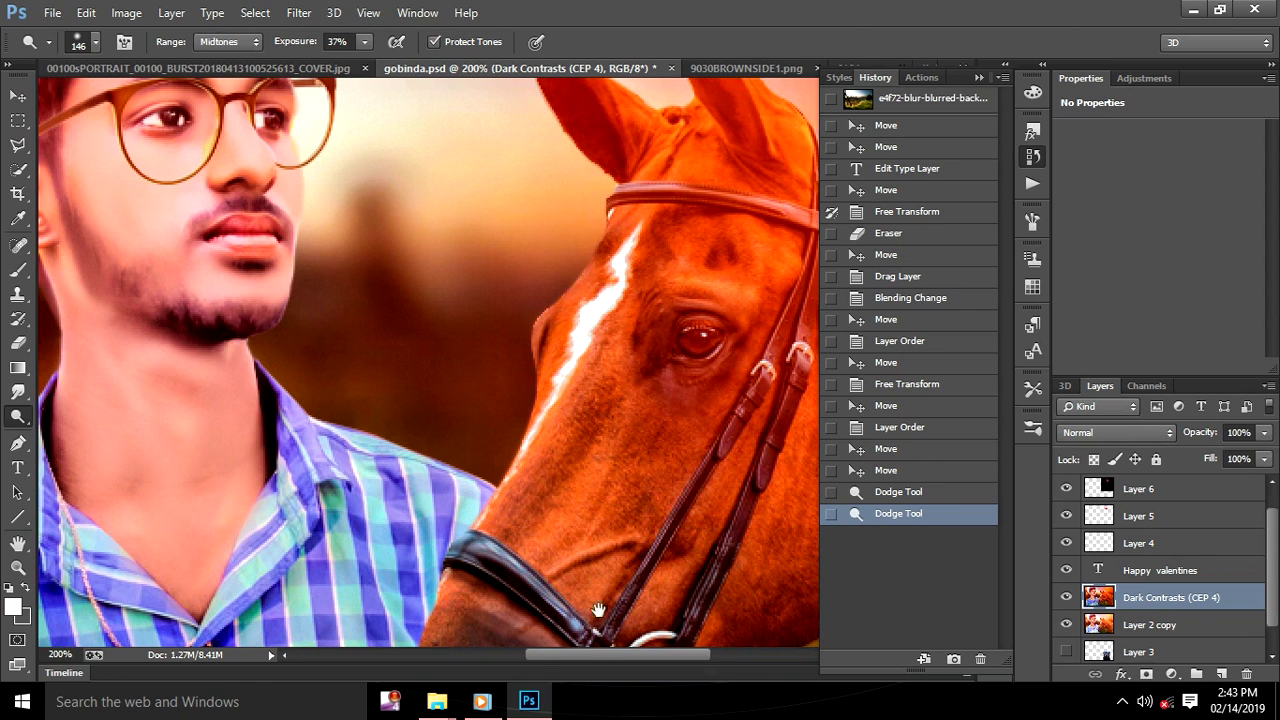
drag(598, 610, 512, 247)
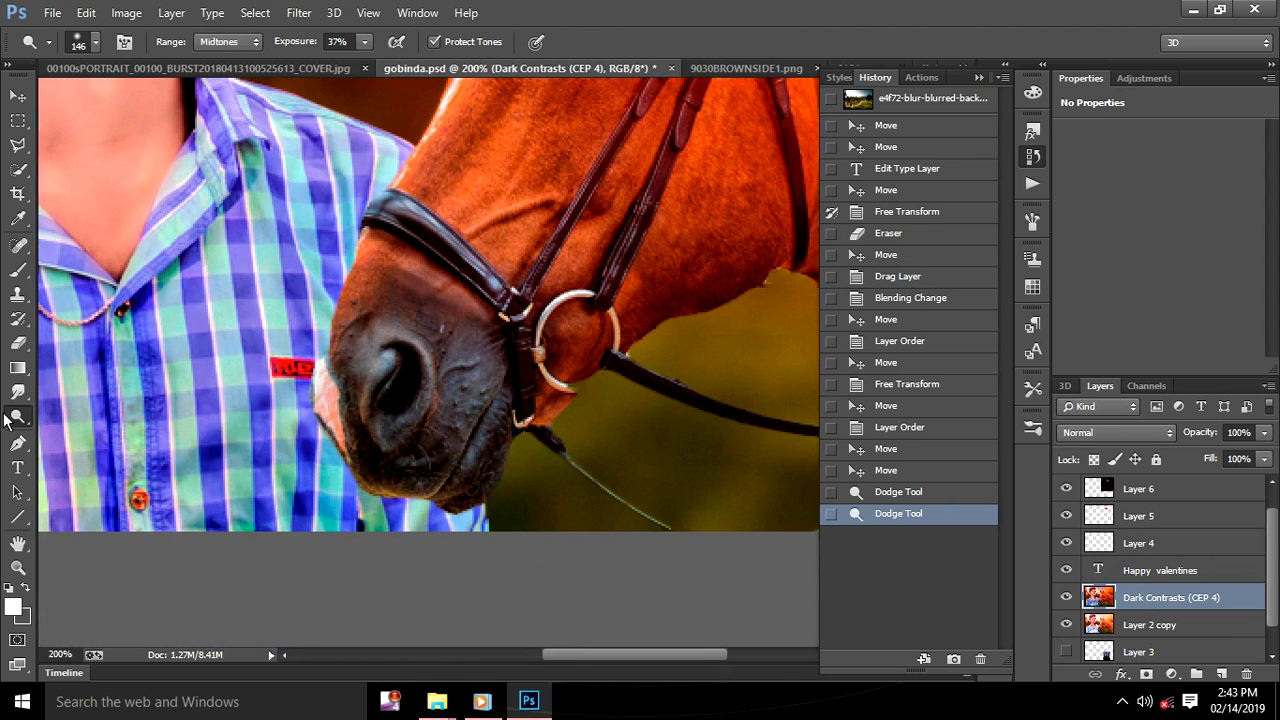
click(18, 392)
Smudge the edge between the horse's muzzle and the shirt at 72% strength, then zoom out
mouse_move(326, 364)
mouse_down()
mouse_move(330, 318)
mouse_move(317, 369)
mouse_up()
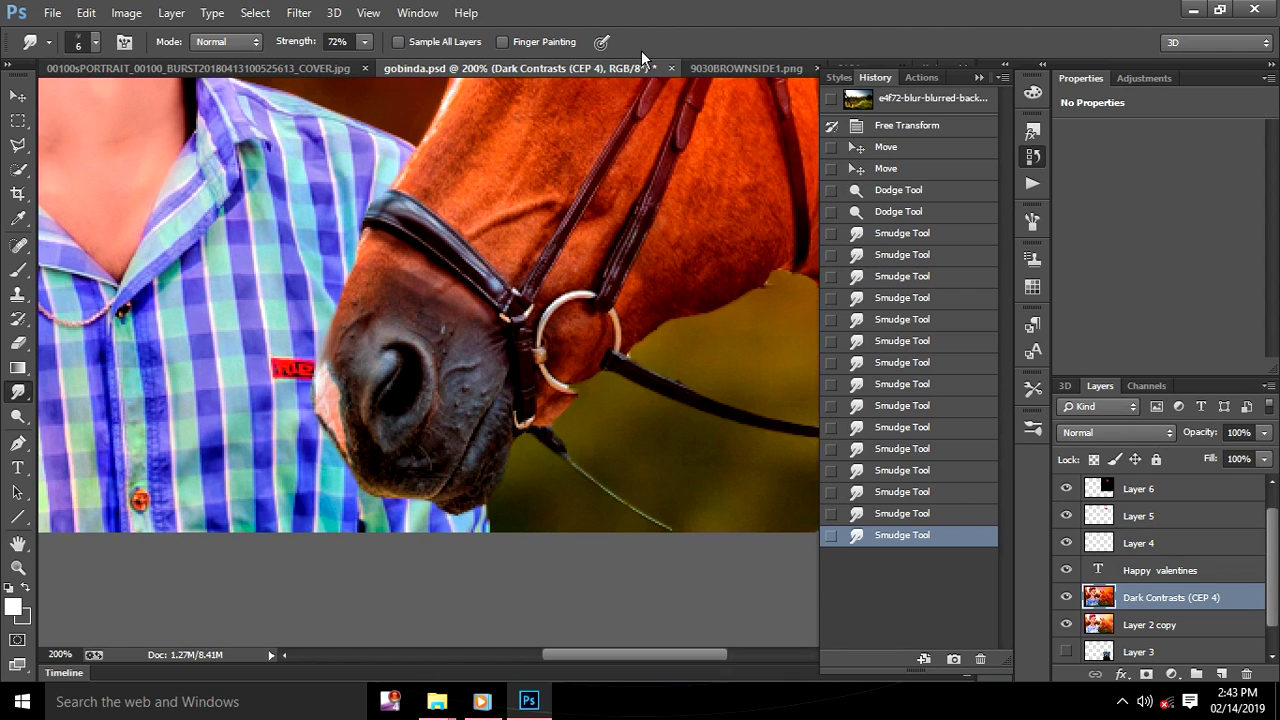
key(ctrl+minus)
key(ctrl+minus)
key(ctrl+minus)
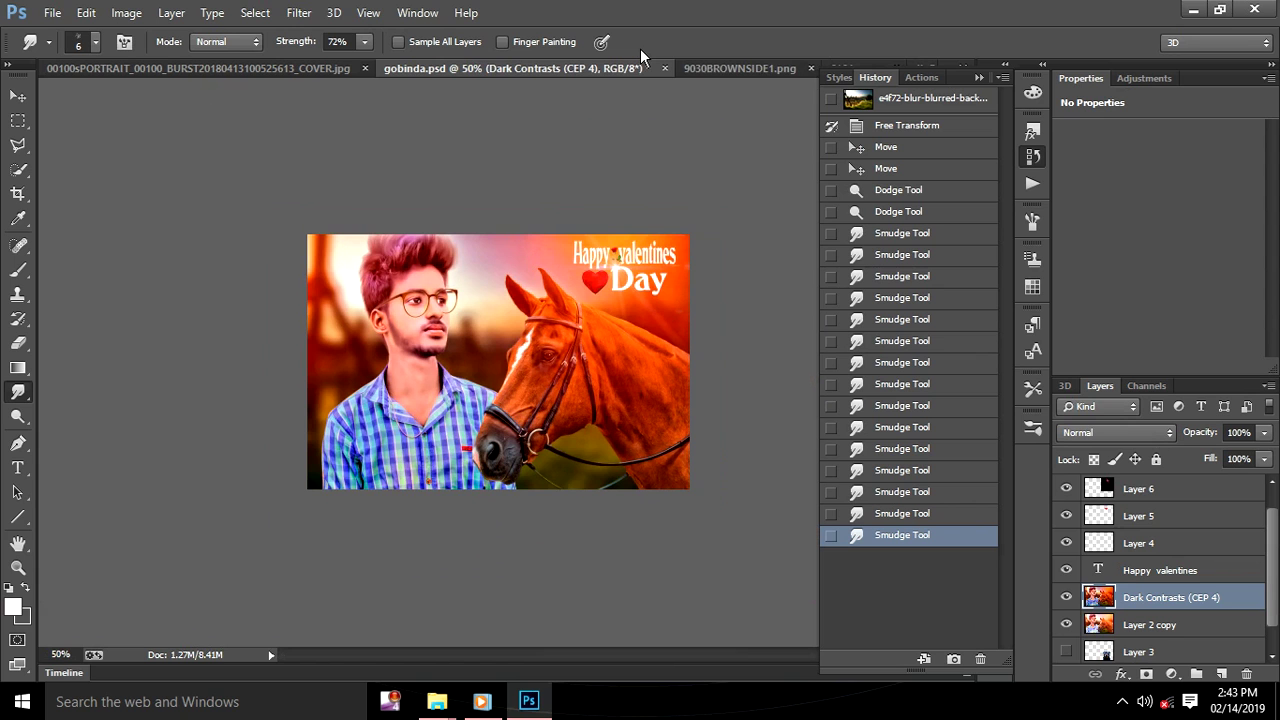
key(ctrl+minus)
key(ctrl+plus)
Open the red spark image 9030BROWNSIDE1.png
click(52, 13)
click(72, 52)
key(Escape)
click(553, 68)
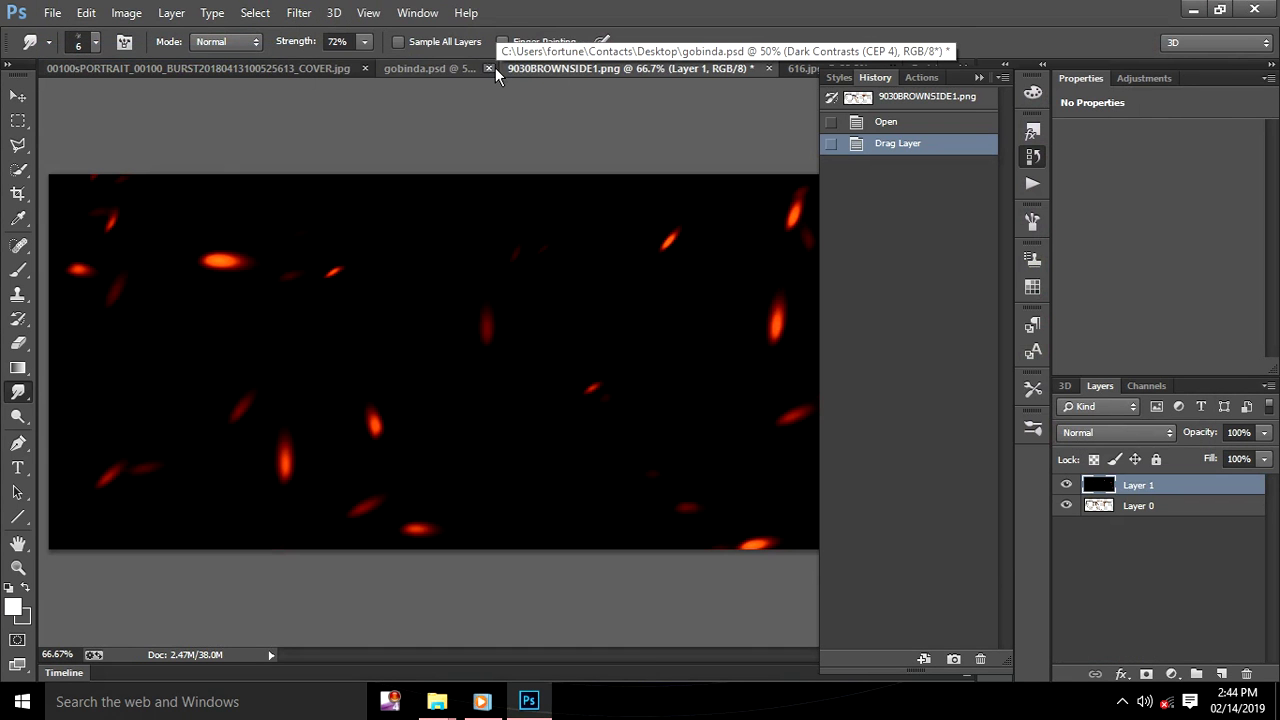
click(463, 68)
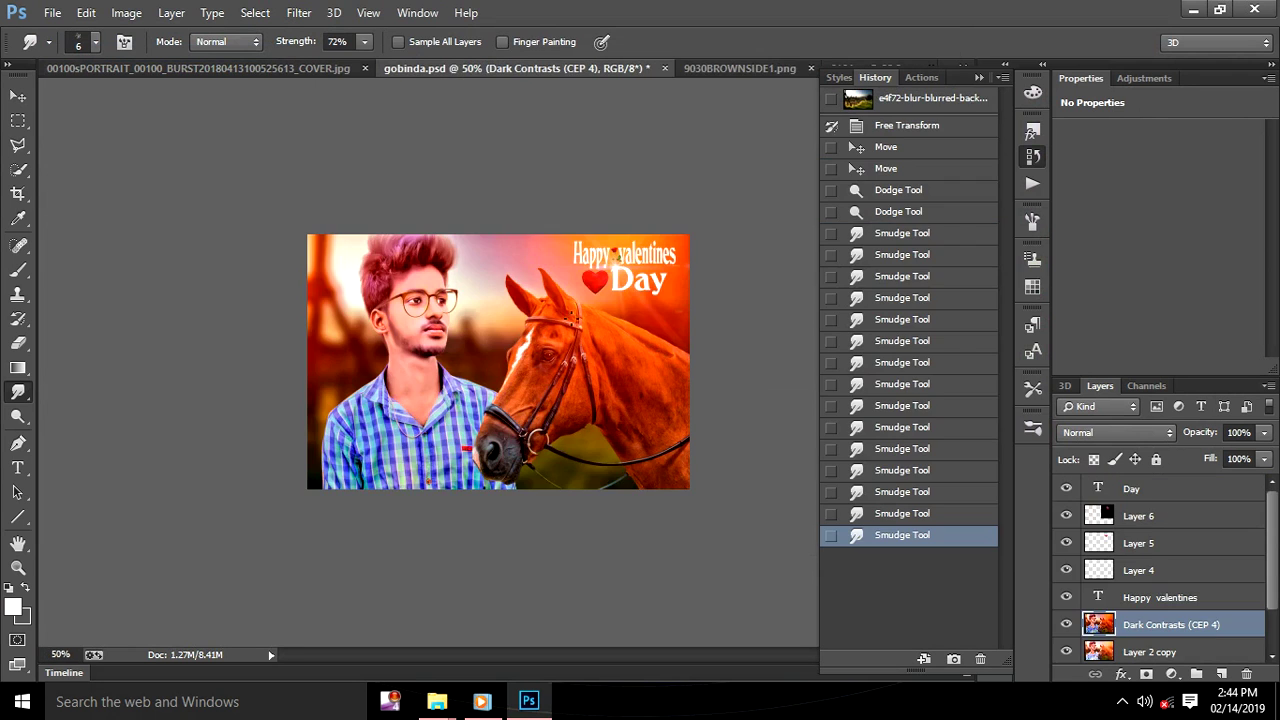
click(759, 68)
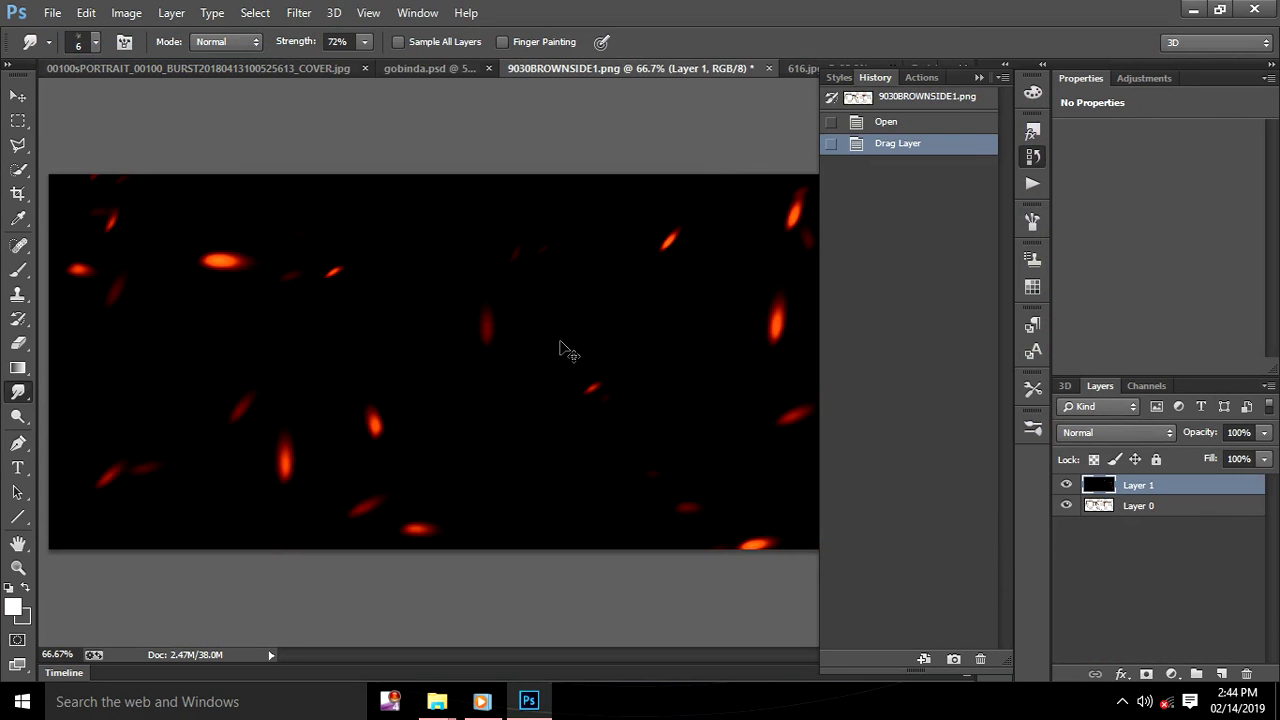
Bring the sparks into gobinda.psd as Layer 7, accept the profile conversion, and blend in Screen mode
click(437, 69)
key(ctrl+v)
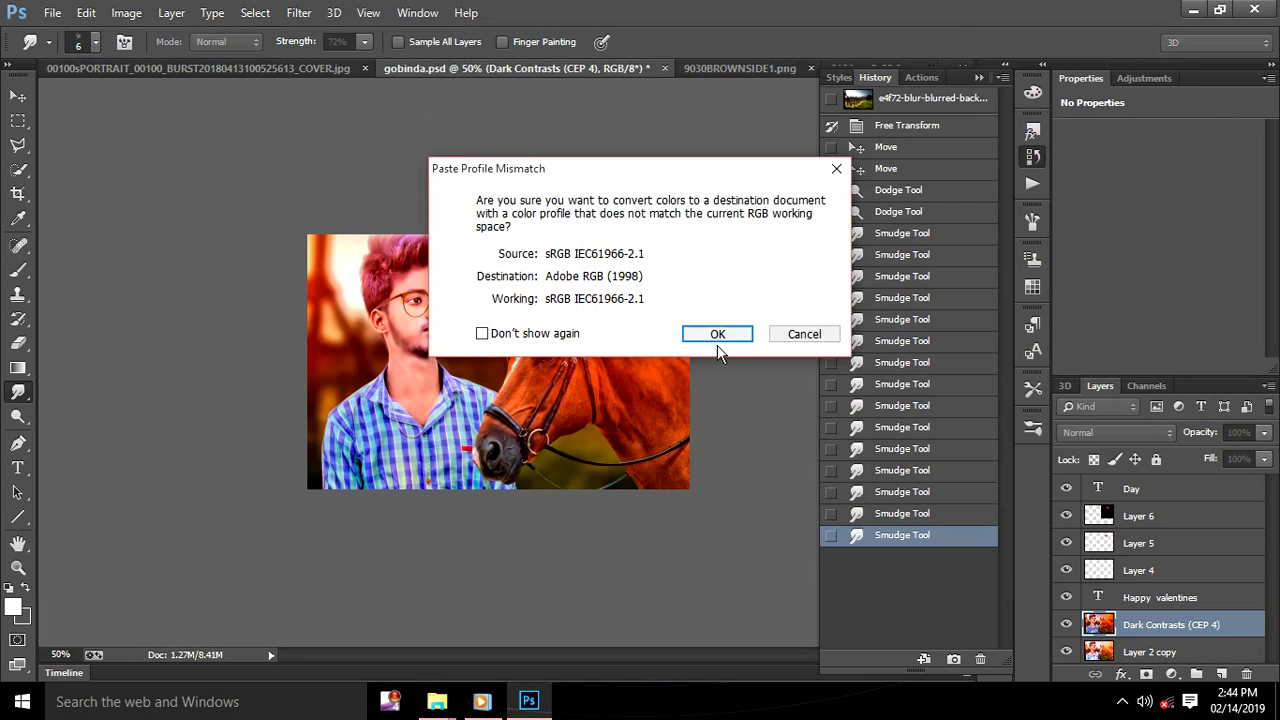
click(714, 333)
click(1114, 432)
click(1100, 158)
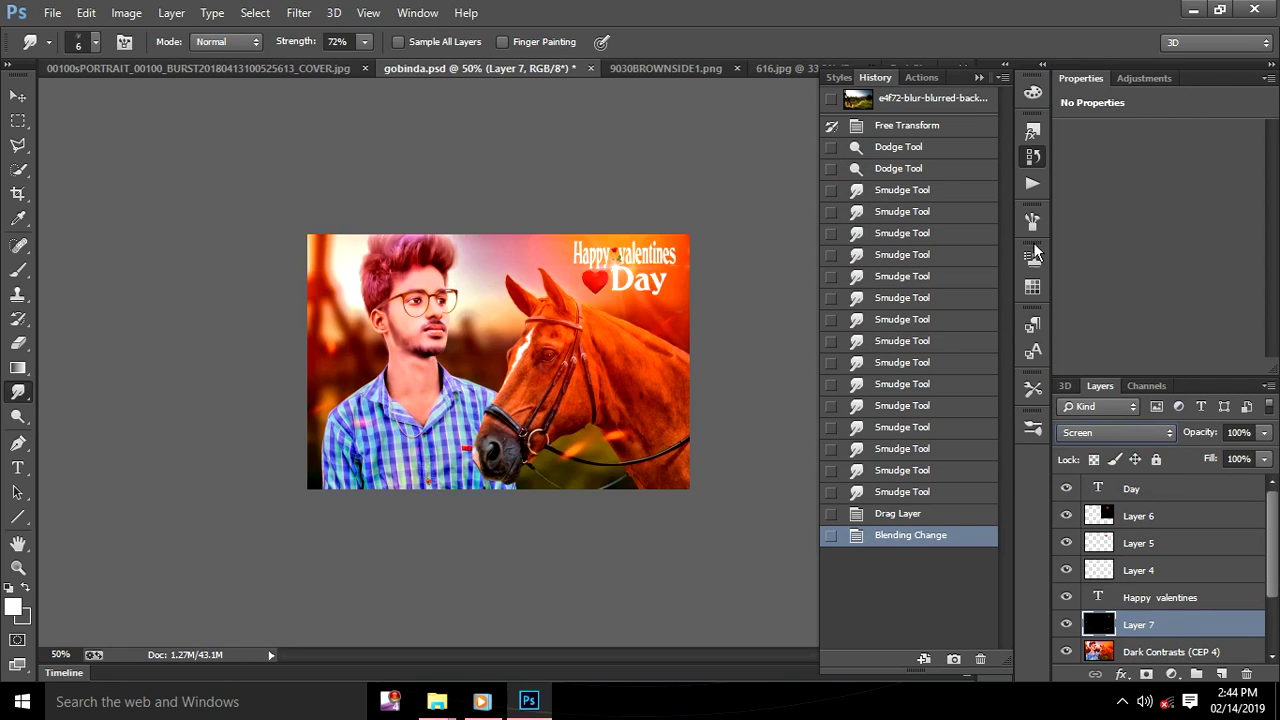
drag(596, 448, 577, 548)
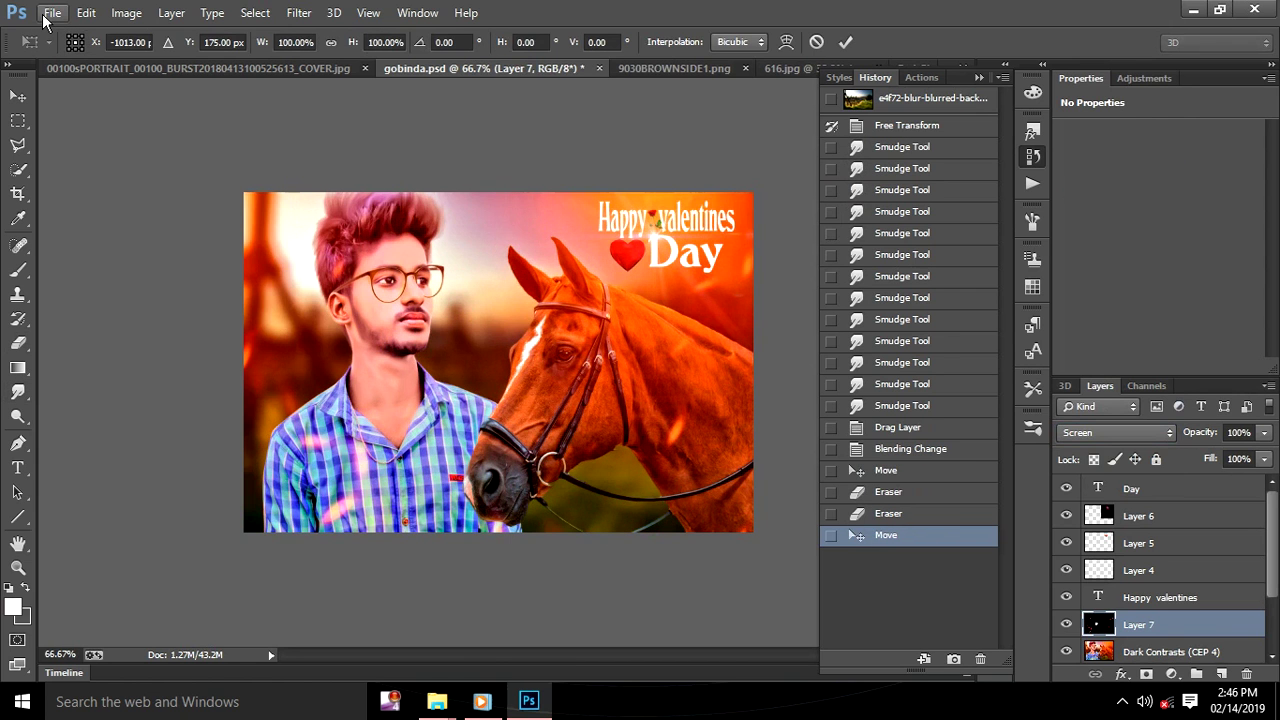
Scale the Layer 7 spark overlay to about half size and shift it lower across the portrait
key(ctrl+minus)
key(ctrl+minus)
key(ctrl+minus)
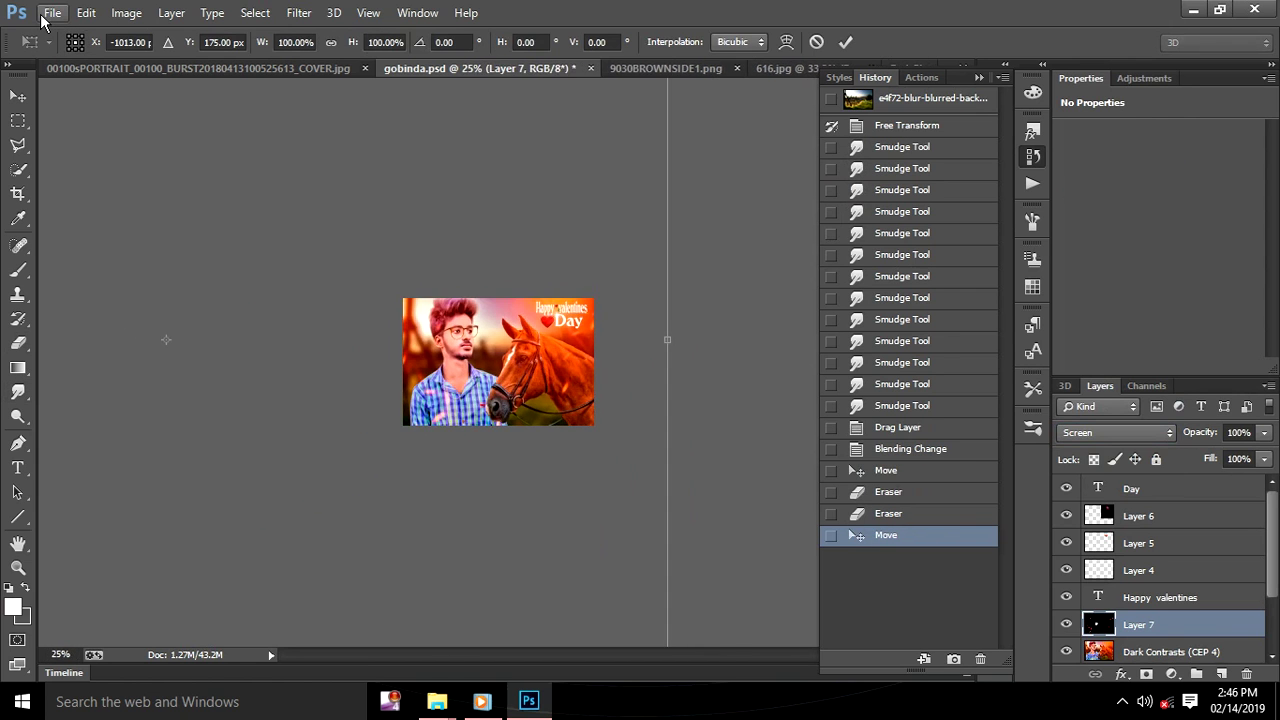
key(ctrl+minus)
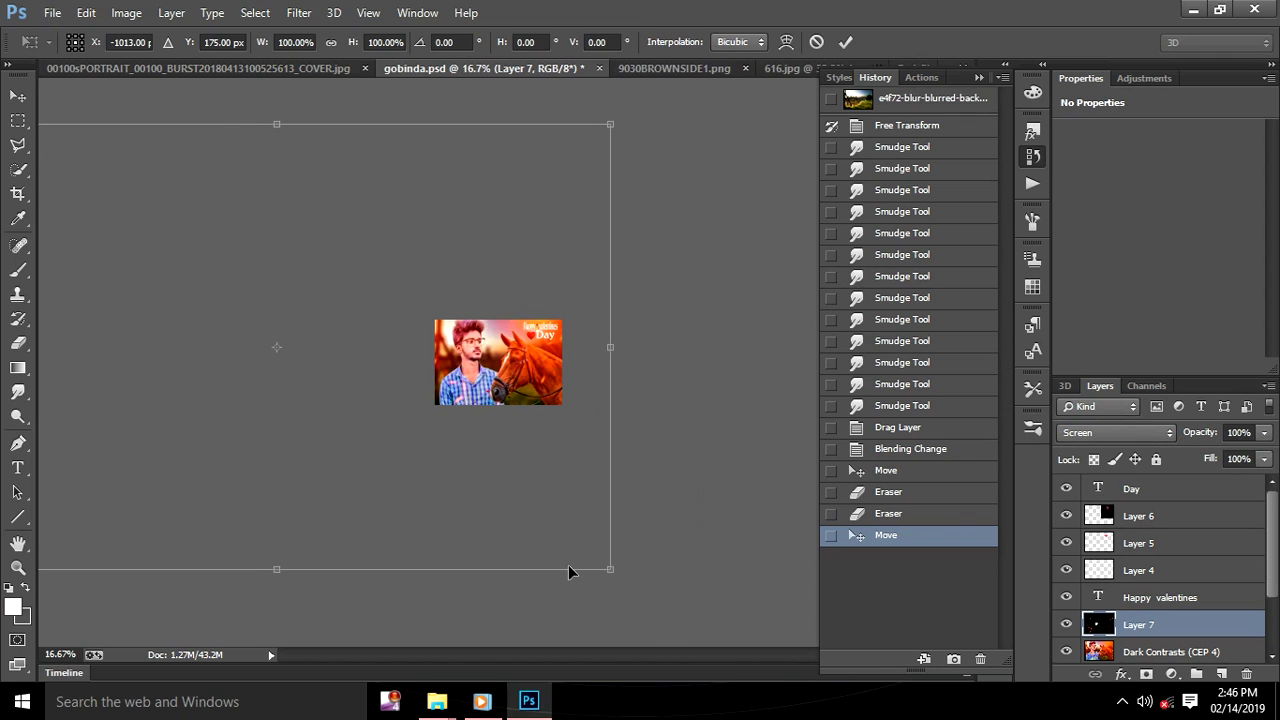
mouse_move(608, 570)
mouse_down()
mouse_move(456, 411)
mouse_move(291, 360)
mouse_up()
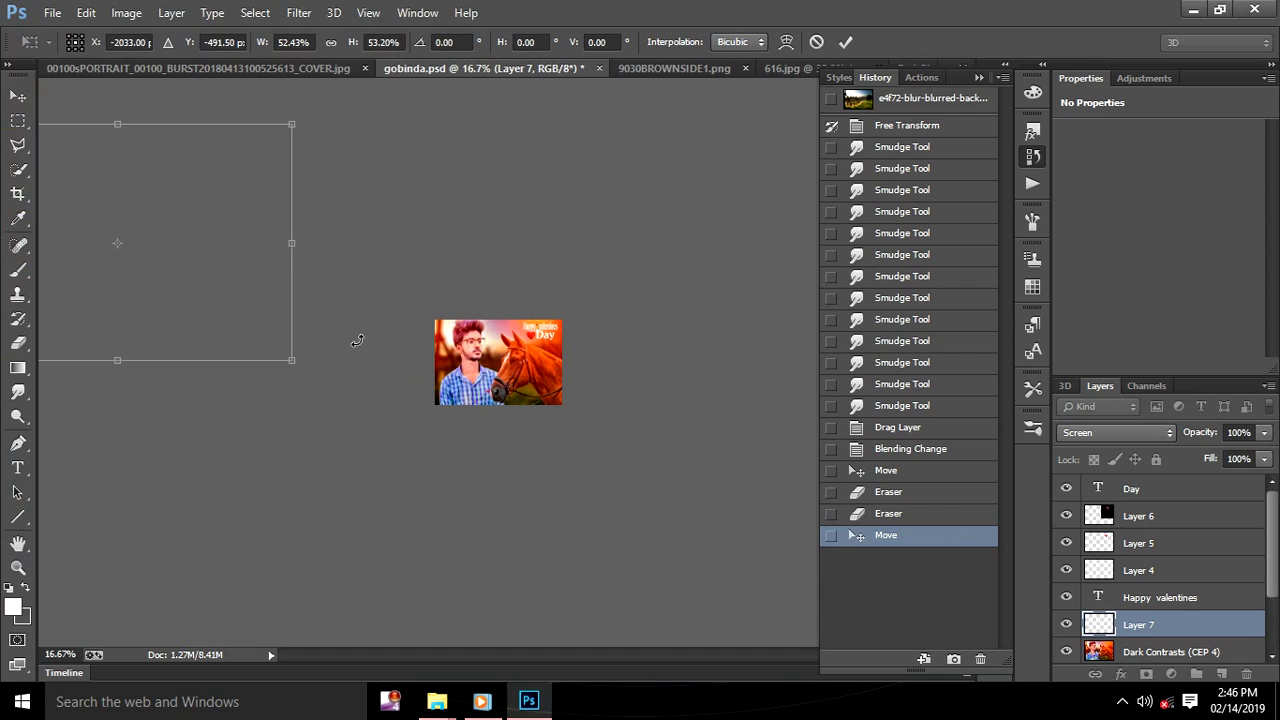
drag(209, 326, 600, 431)
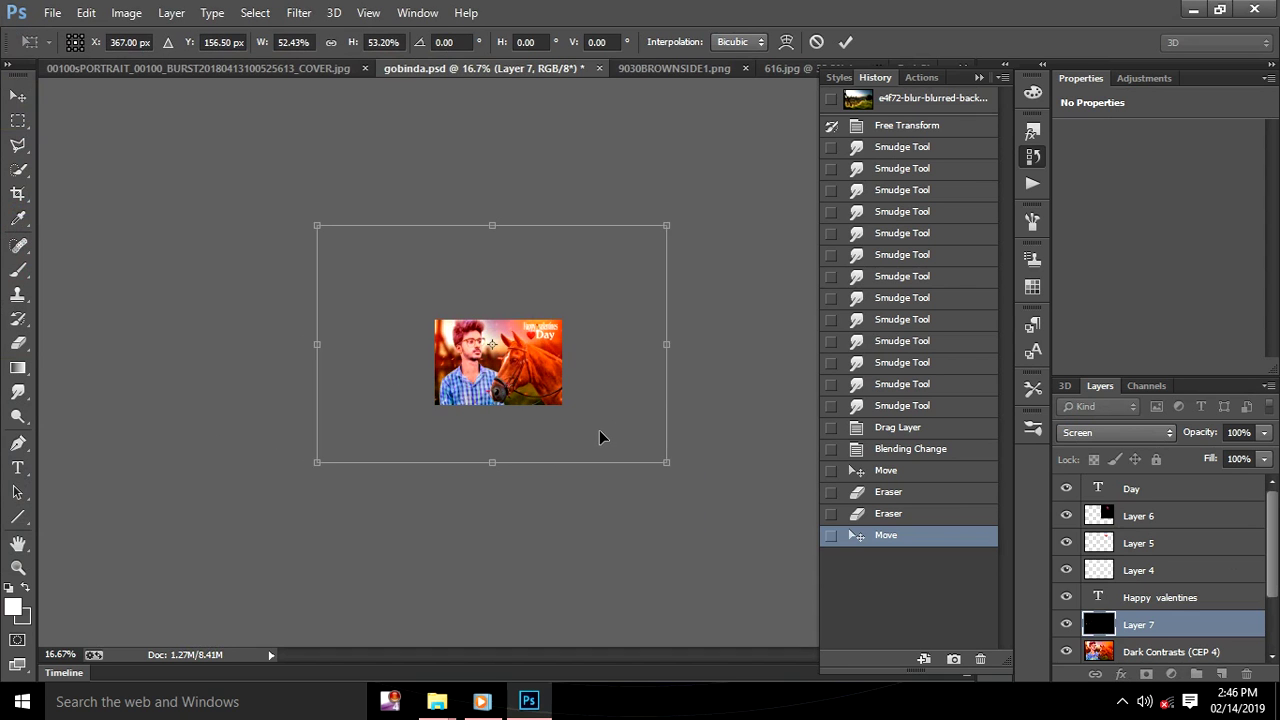
key(ctrl+plus)
key(ctrl+plus)
key(ctrl+plus)
mouse_move(599, 430)
mouse_down()
mouse_move(555, 410)
mouse_move(566, 380)
mouse_up()
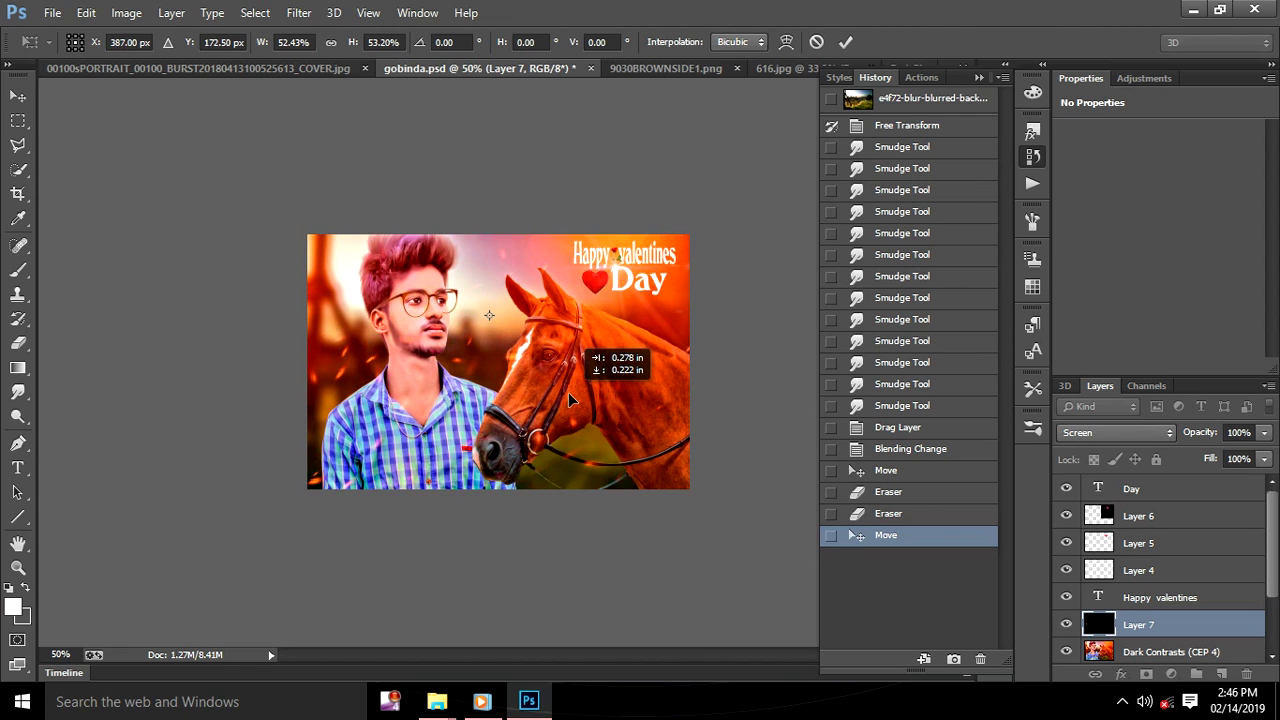
drag(566, 380, 490, 410)
drag(496, 330, 494, 378)
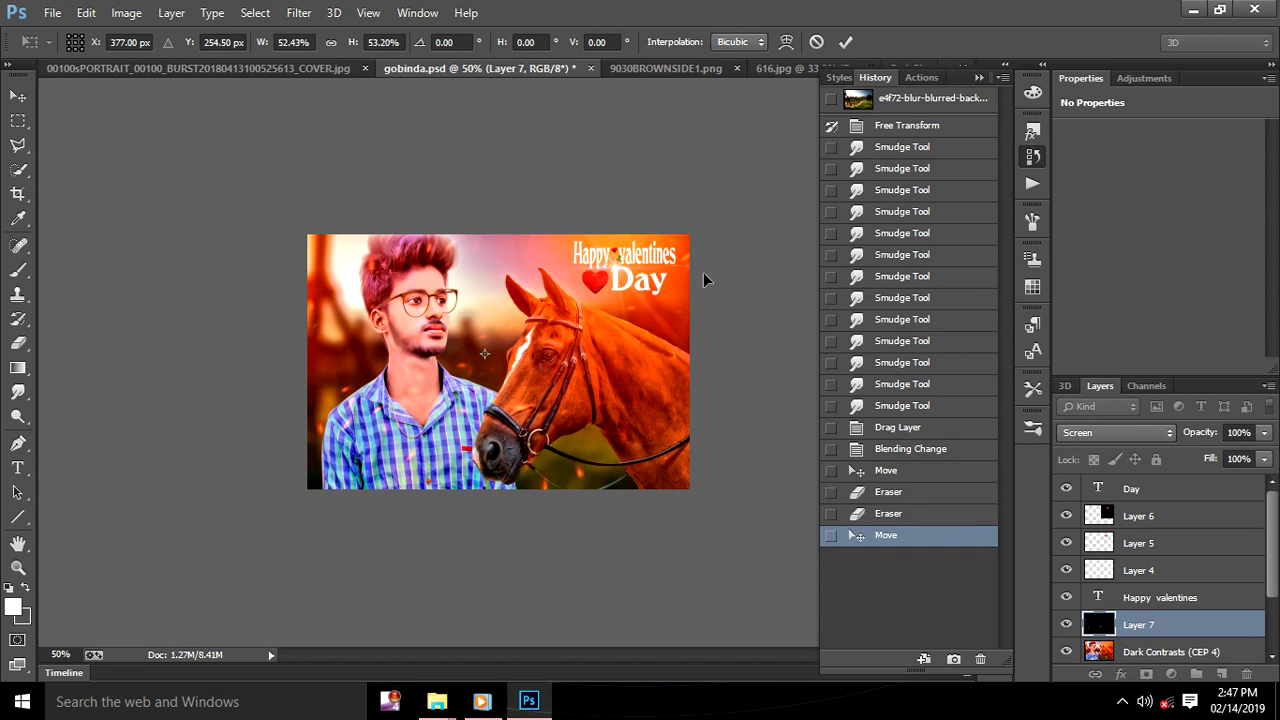
click(817, 41)
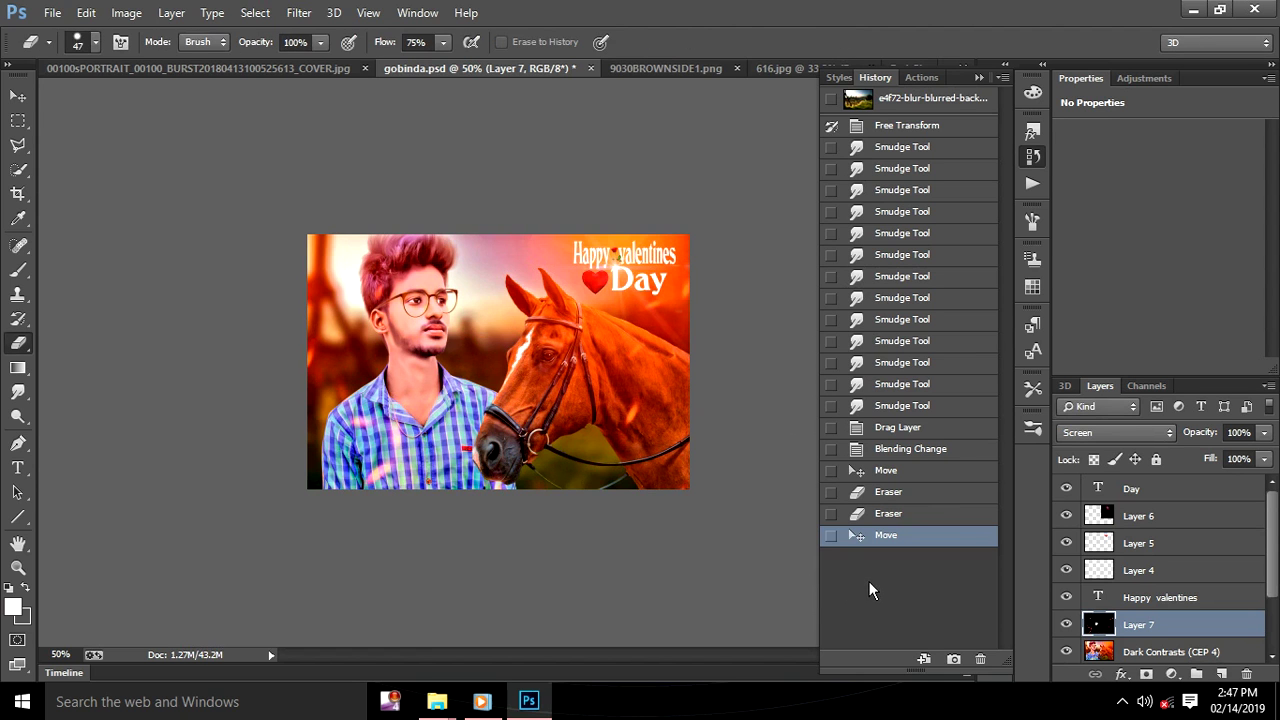
Set the view to 66.7% and collapse the History panel to icons
key(ctrl+minus)
key(ctrl+plus)
key(ctrl+plus)
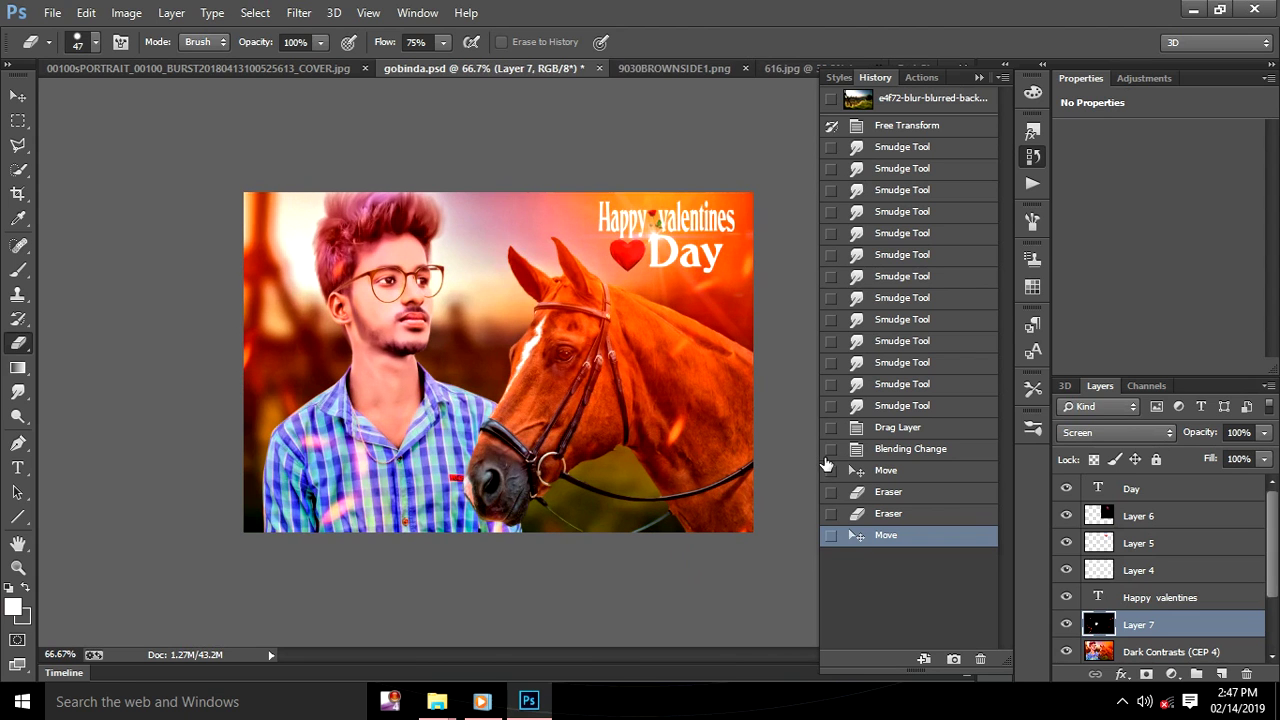
click(979, 77)
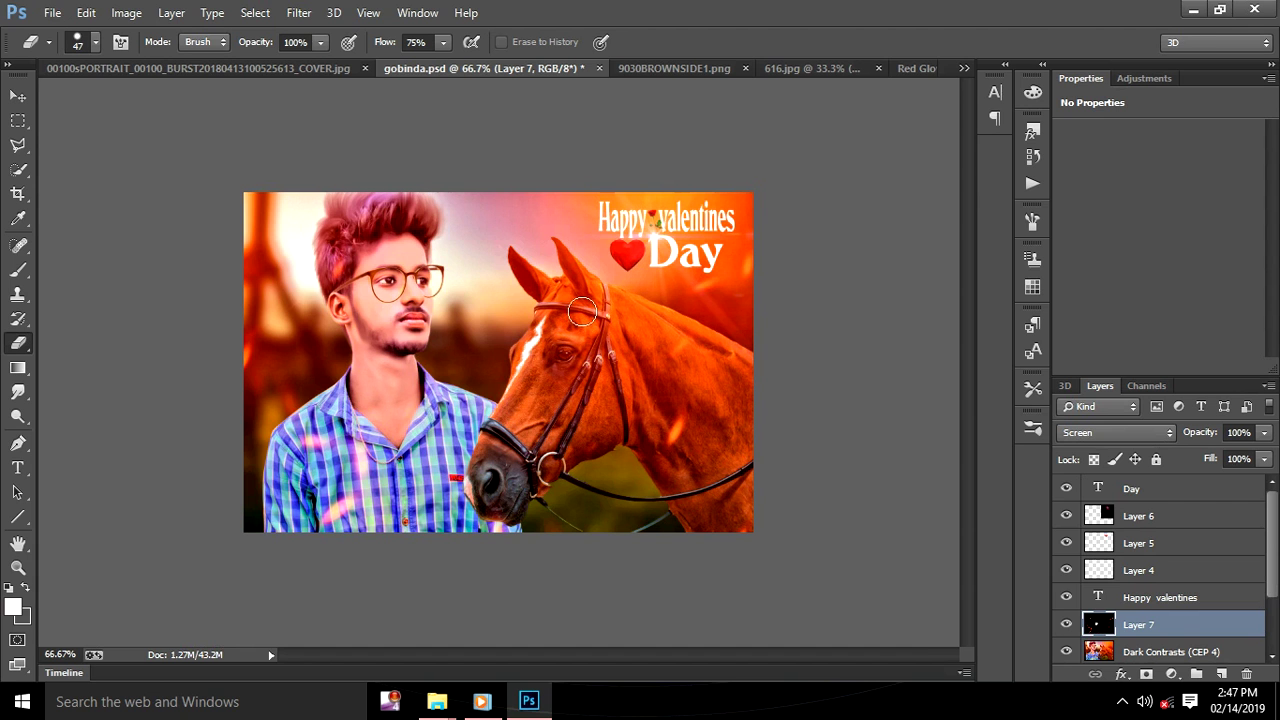
Save the composite to the Desktop as PNG 'technical support boy', accepting the PNG options
key(ctrl+shift+s)
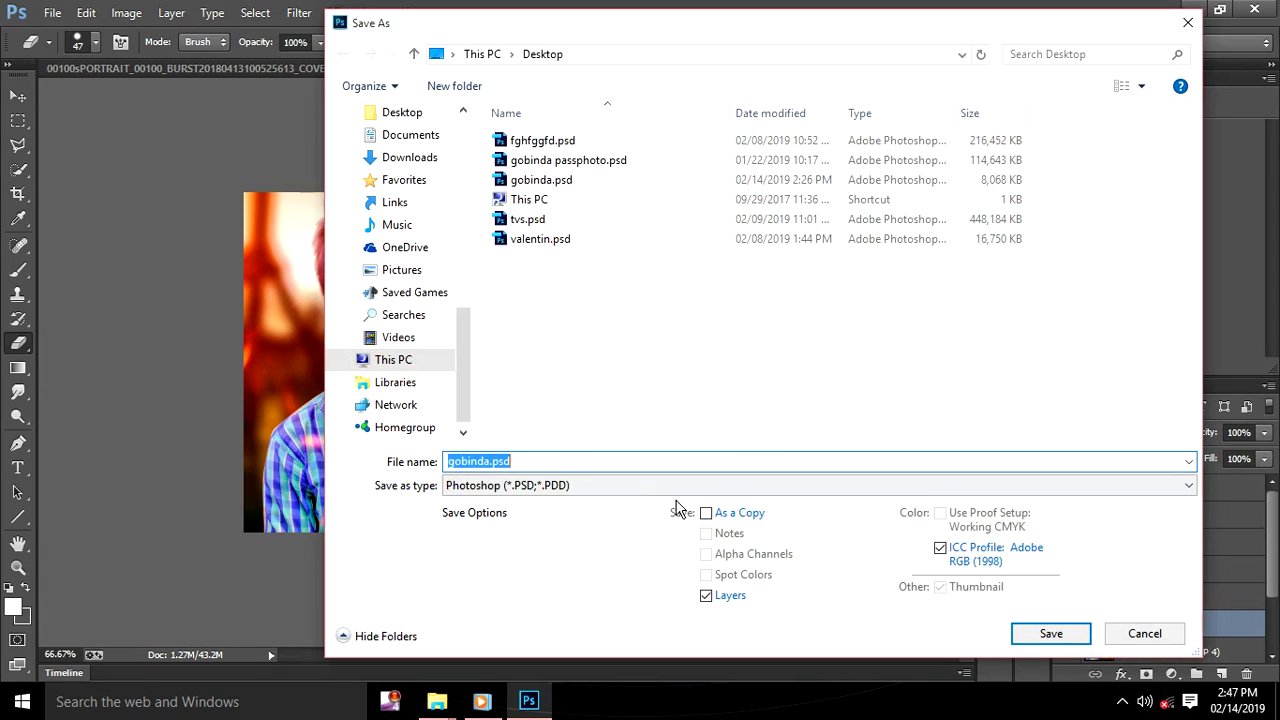
click(680, 485)
click(515, 411)
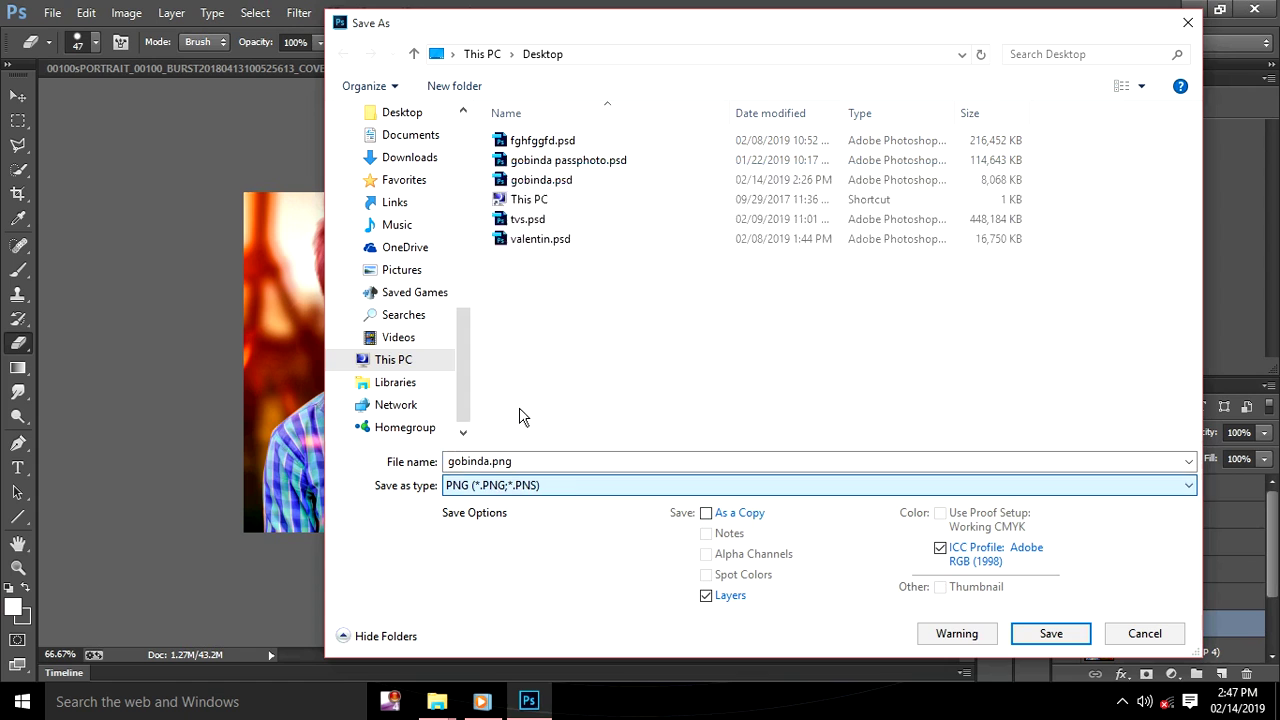
scroll(398, 160, up, 1)
click(398, 140)
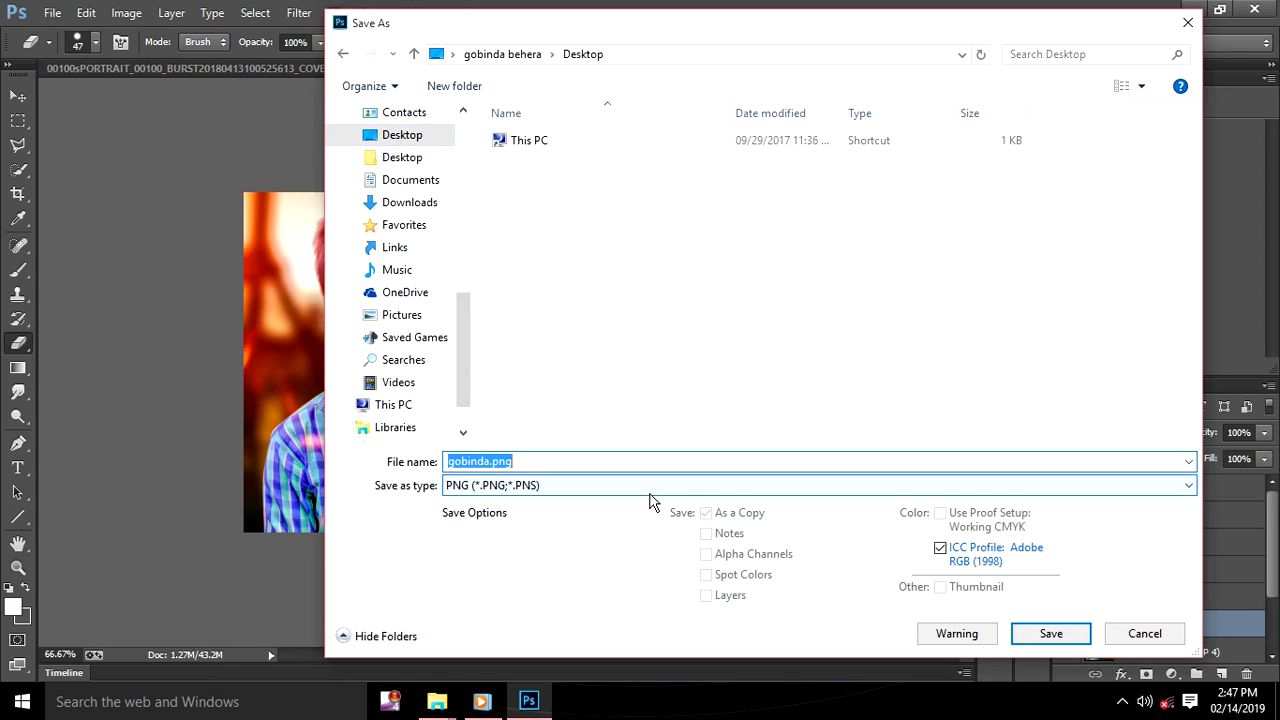
text(technical)
text( supp)
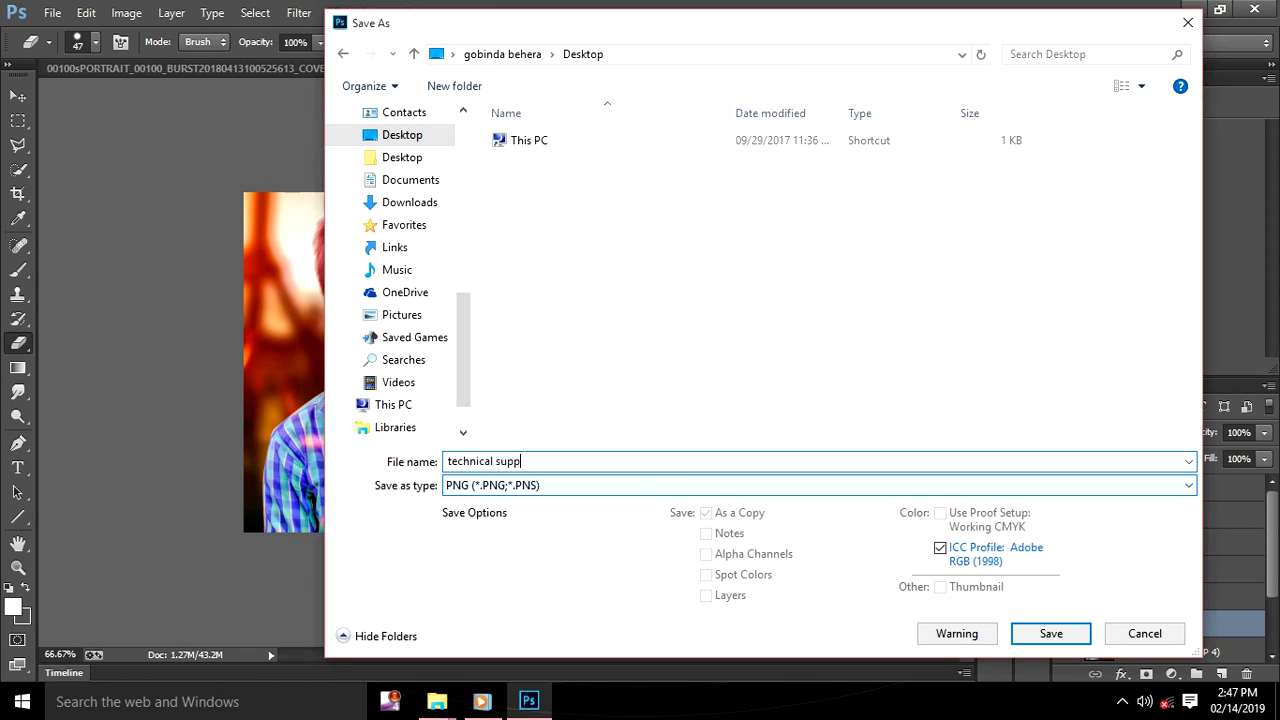
text(ort boy)
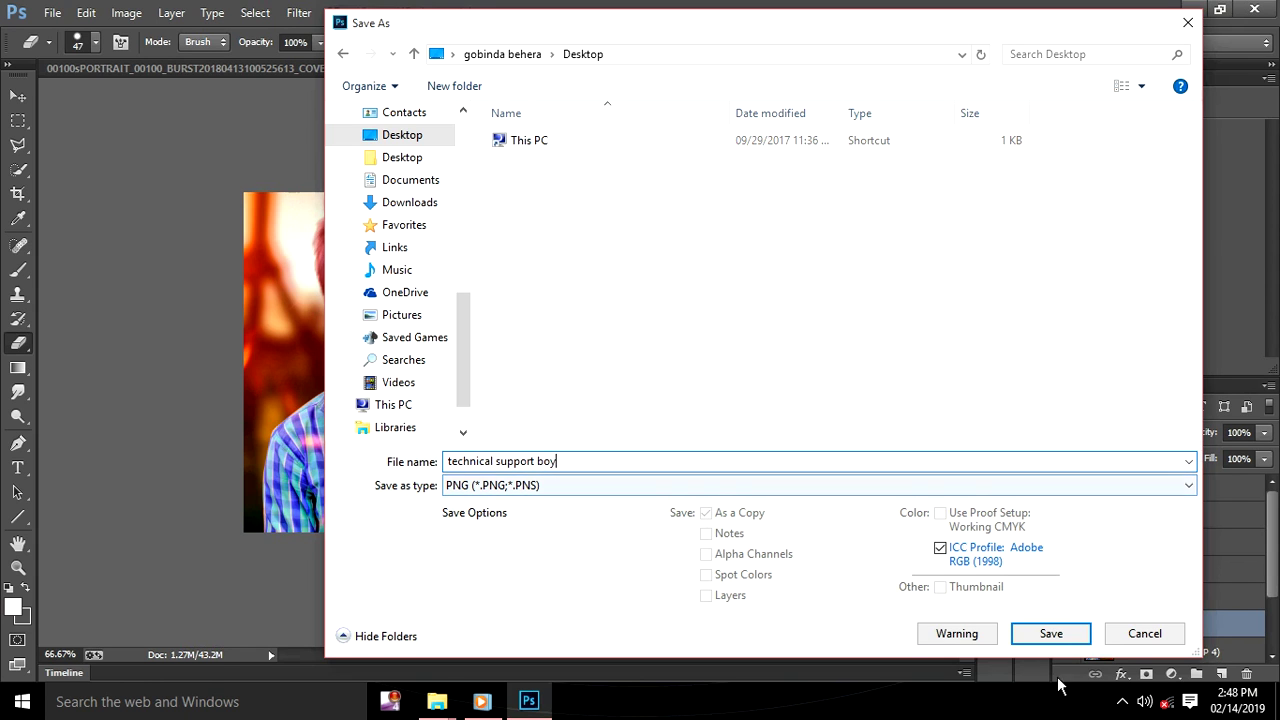
click(1051, 634)
click(701, 217)
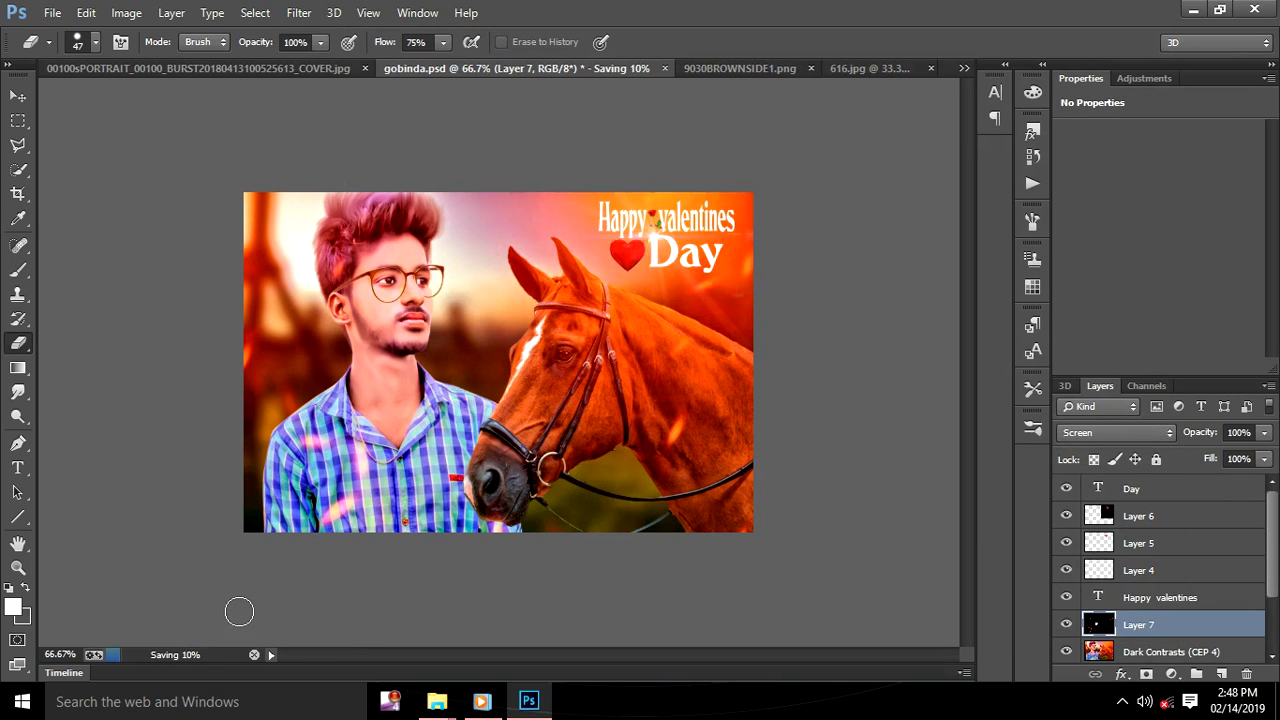